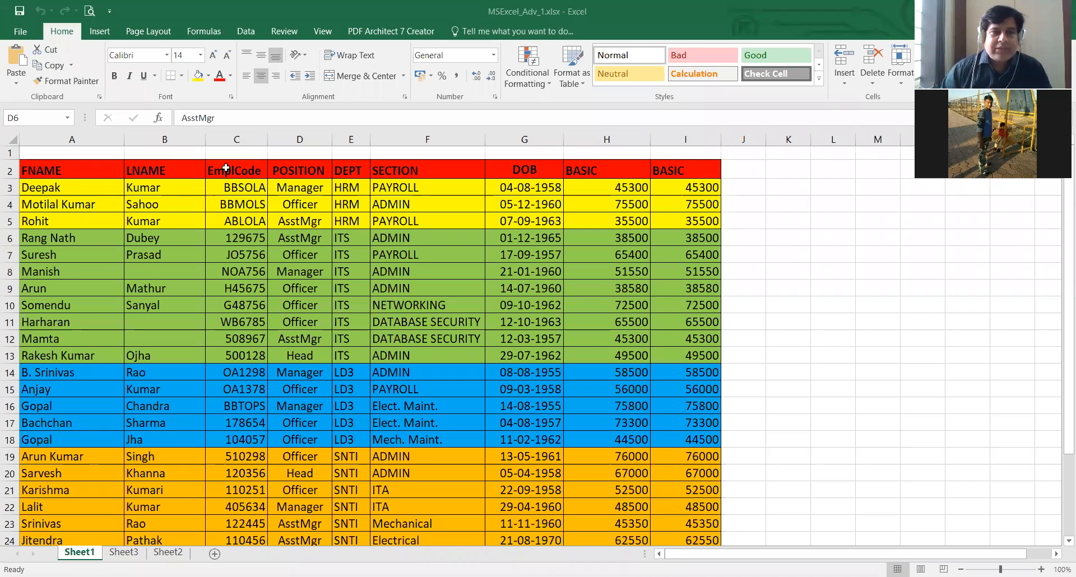
- Widen the FNAME column and undo the width change
{"action": "left_click", "coordinate": [199, 171]}
{"action": "key", "text": "Right"}
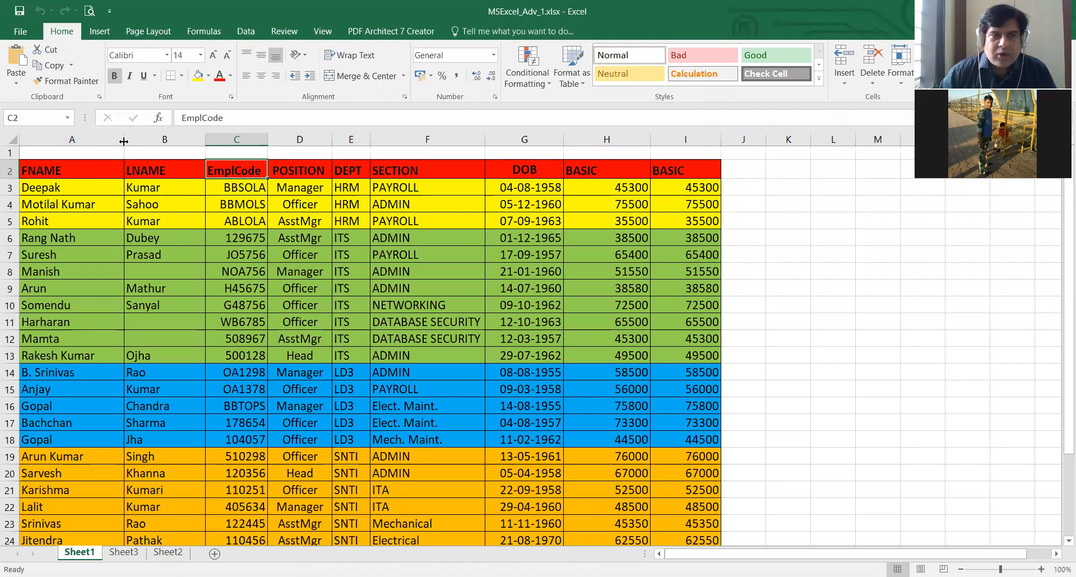
{"action": "mouse_move", "coordinate": [130, 140]}
{"action": "left_mouse_down"}
{"action": "mouse_move", "coordinate": [101, 139]}
{"action": "mouse_move", "coordinate": [151, 142]}
{"action": "left_mouse_up"}
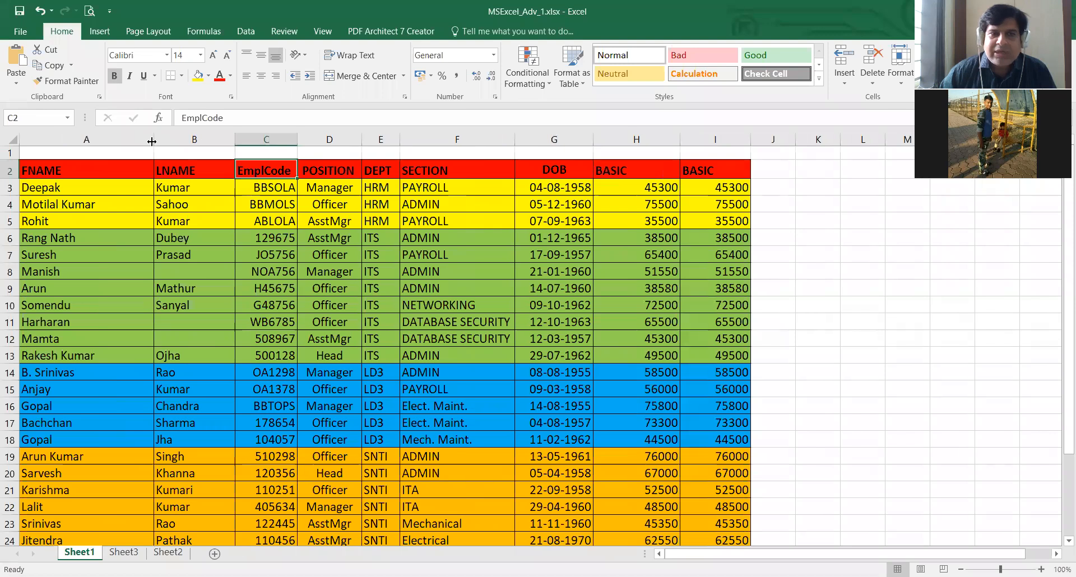
{"action": "key", "text": "ctrl+z"}
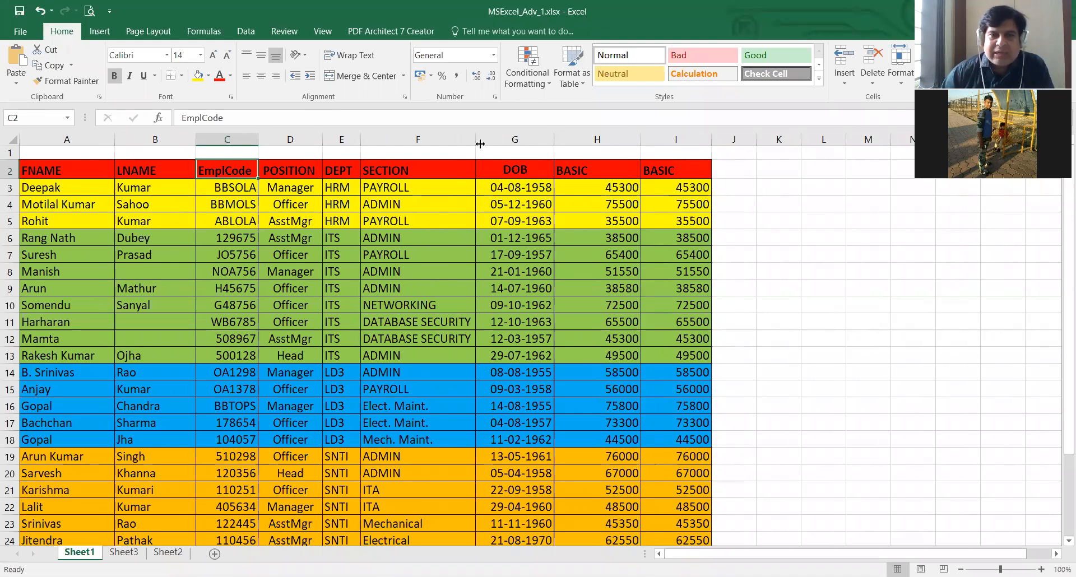
- Narrow the SECTION column and autofit it to its contents, then narrow it again and undo that change
{"action": "left_click_drag", "start_coordinate": [476, 139], "coordinate": [409, 141]}
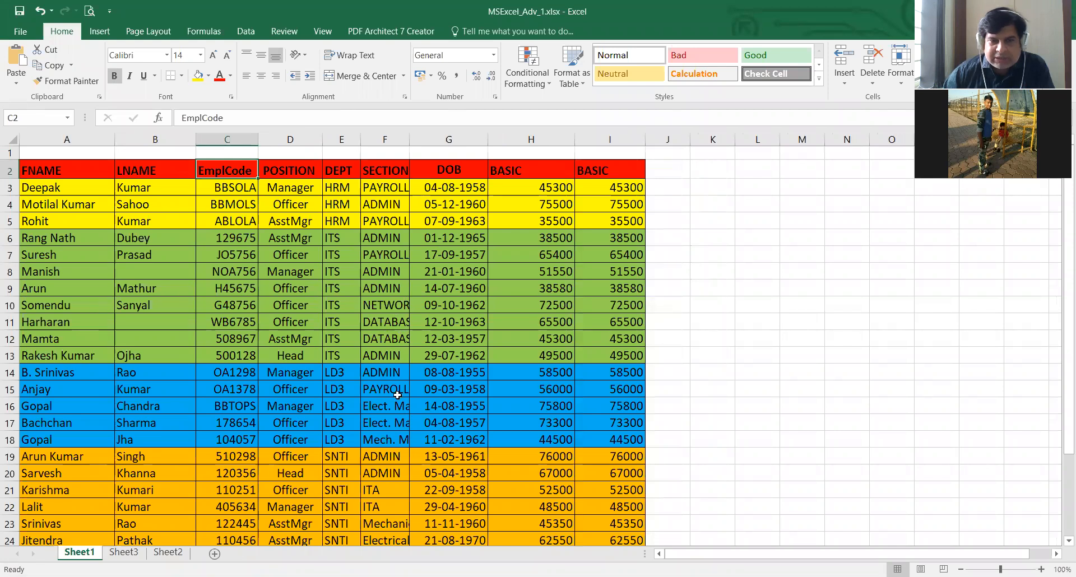
{"action": "scroll", "coordinate": [374, 463], "scroll_direction": "down", "scroll_amount": 2}
{"action": "scroll", "coordinate": [374, 463], "scroll_direction": "up", "scroll_amount": 2}
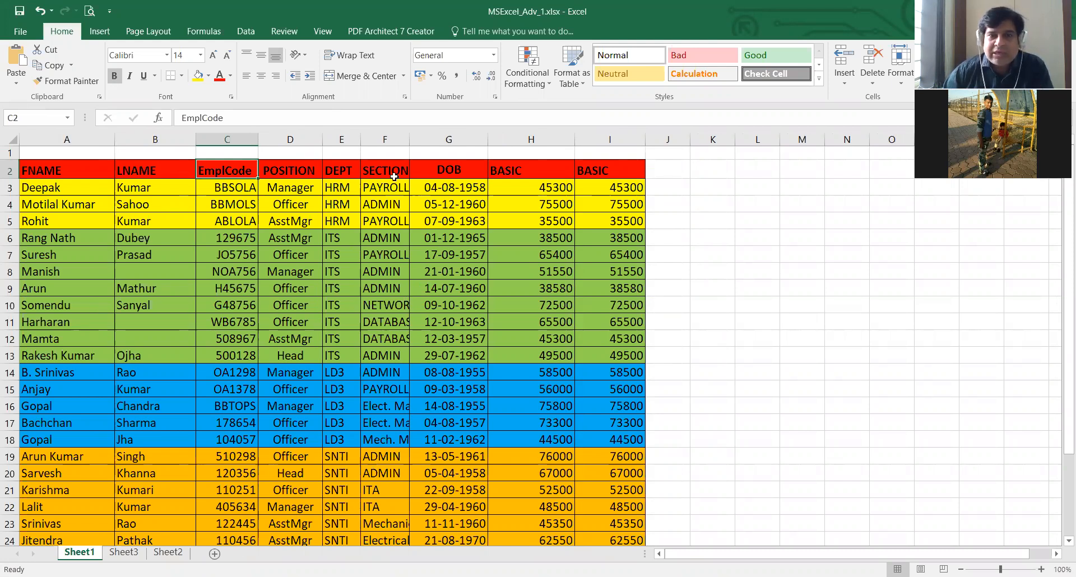
{"action": "double_click", "coordinate": [410, 140]}
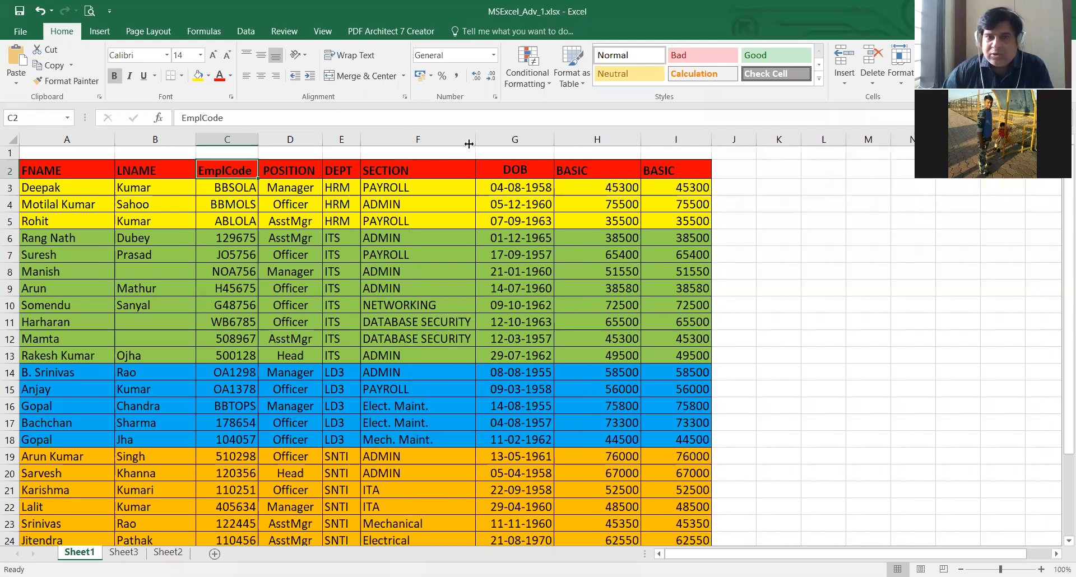
{"action": "left_click_drag", "start_coordinate": [475, 139], "coordinate": [413, 140]}
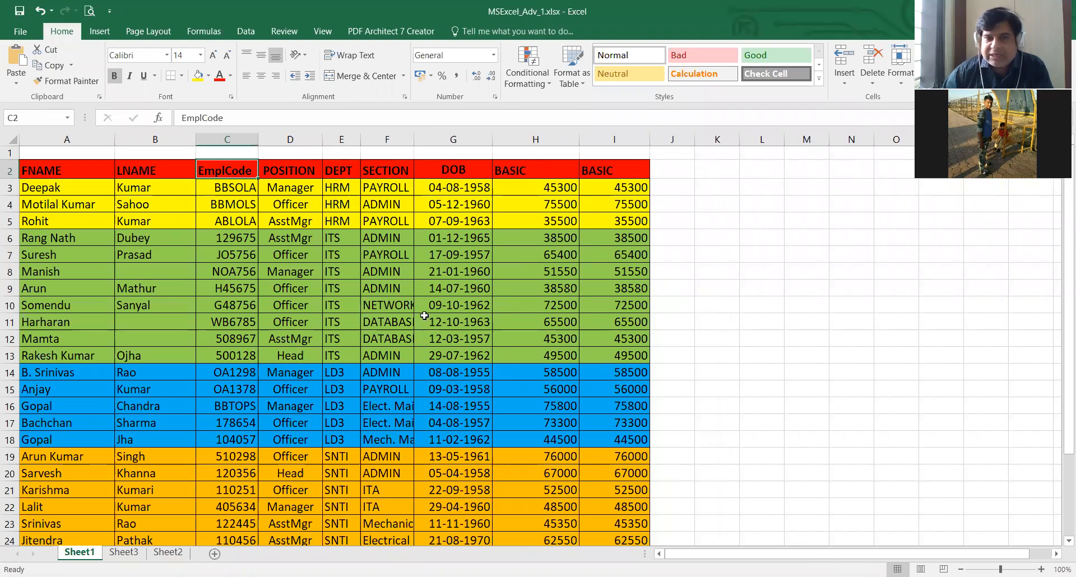
{"action": "key", "text": "ctrl+z"}
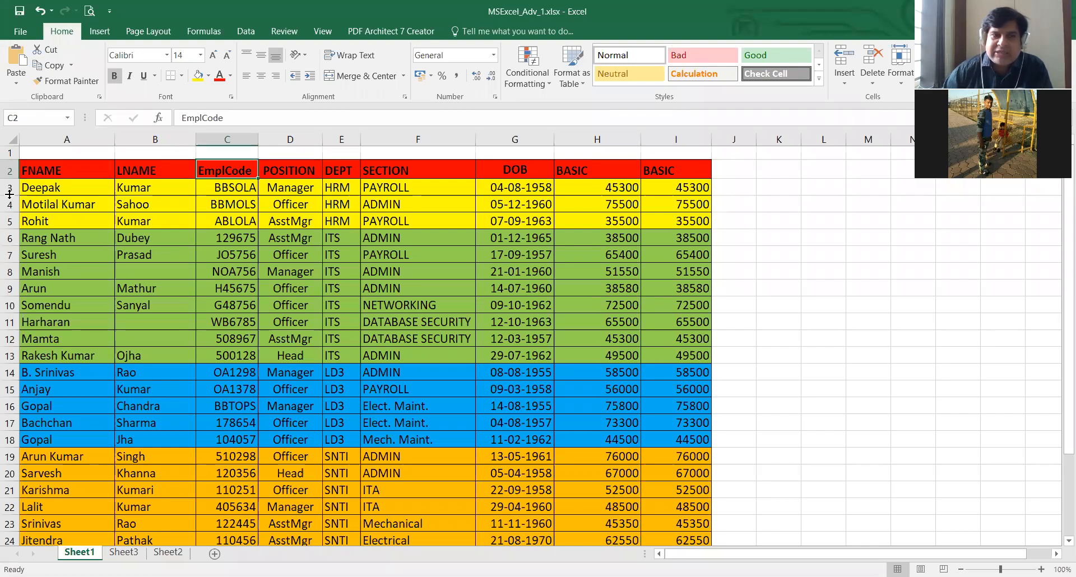
- Increase the height of row 3 and autofit the row back to its contents
{"action": "left_click_drag", "start_coordinate": [9, 204], "coordinate": [13, 221]}
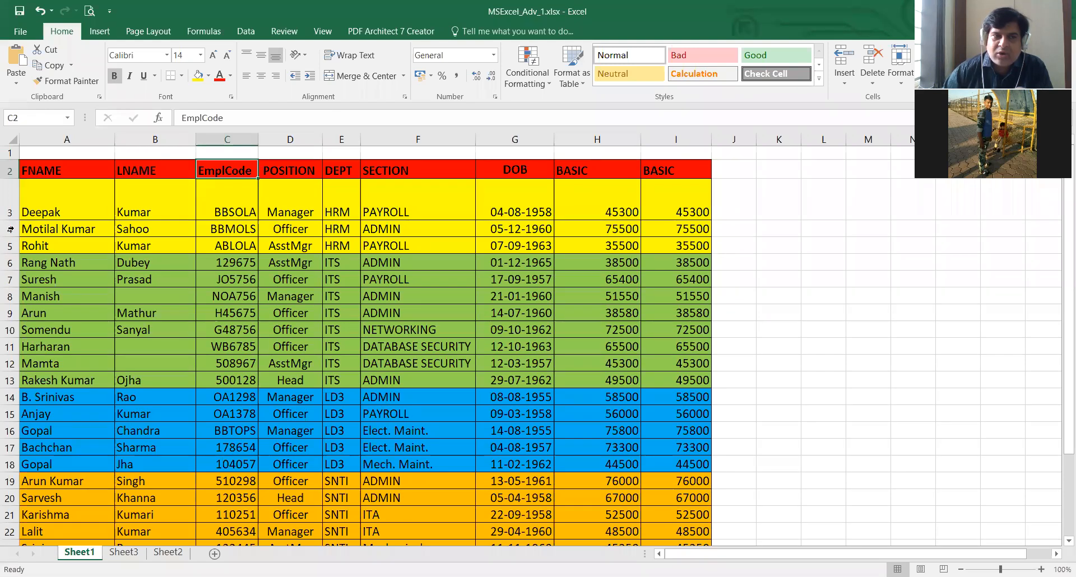
{"action": "left_click_drag", "start_coordinate": [9, 220], "coordinate": [9, 217]}
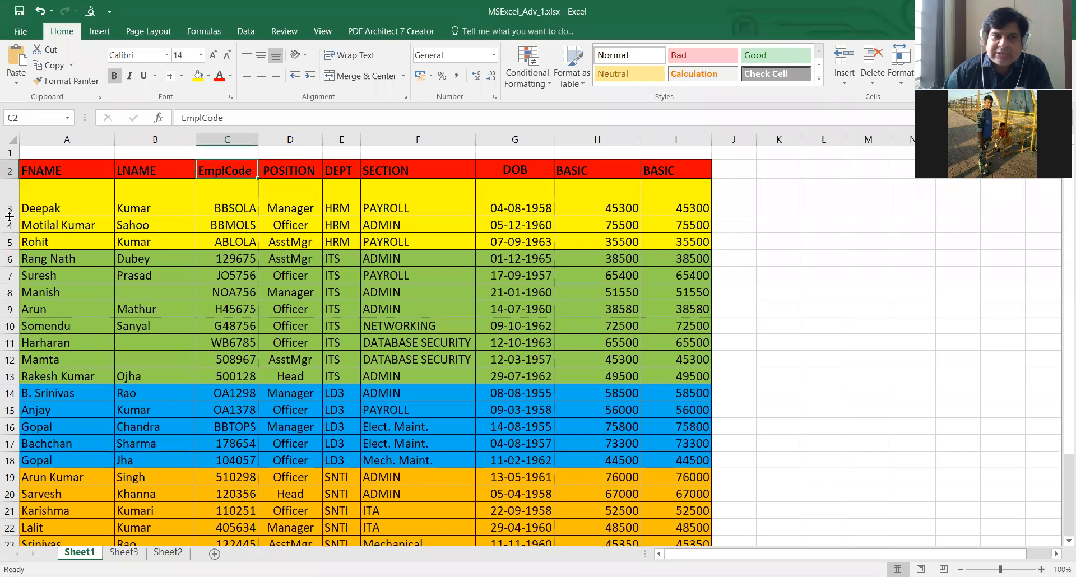
{"action": "double_click", "coordinate": [9, 217]}
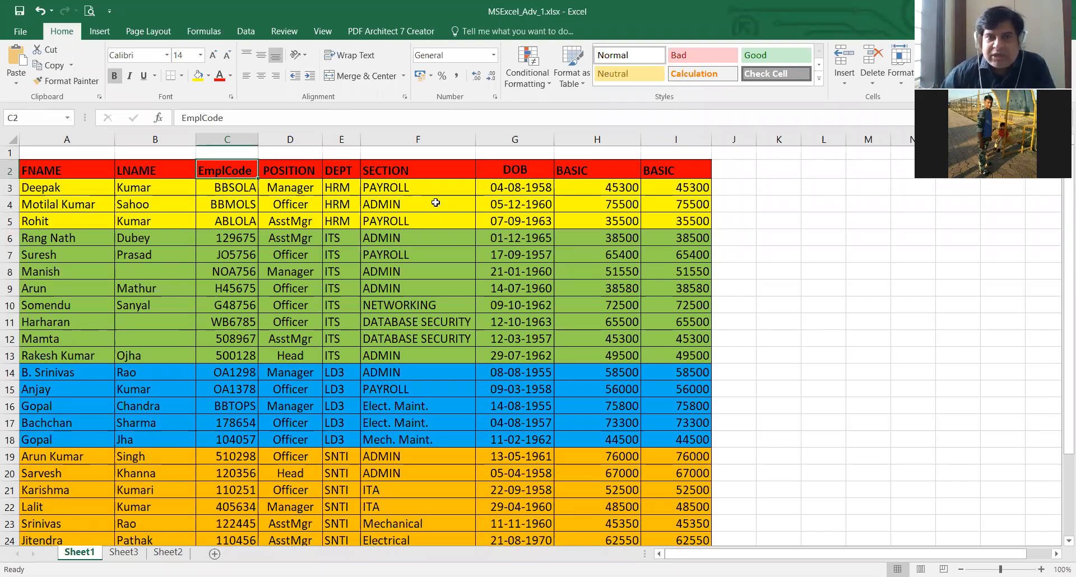
- Set the width of the SECTION column to exactly 30
{"action": "right_click", "coordinate": [418, 141]}
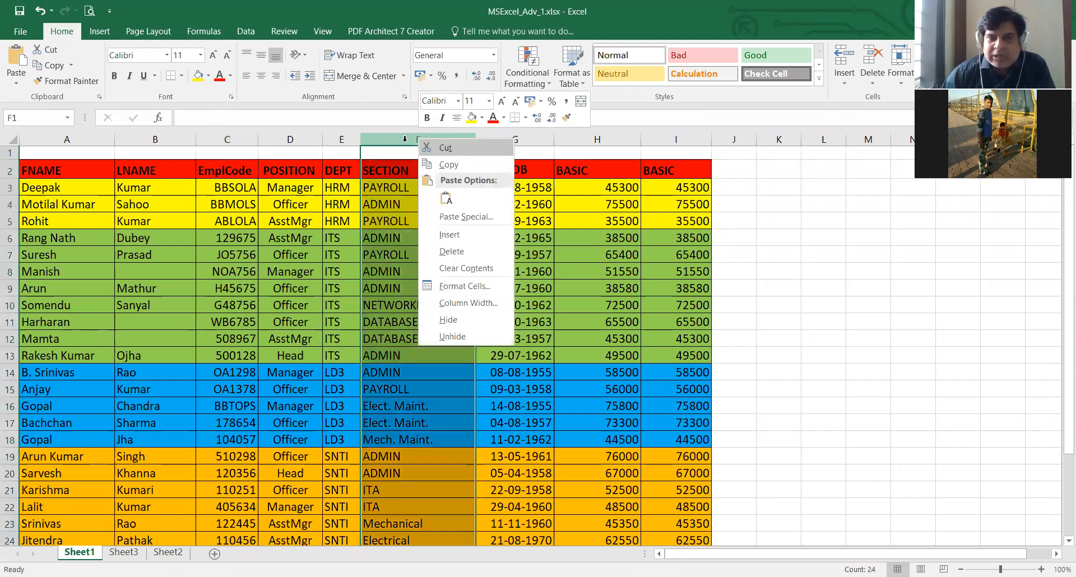
{"action": "right_click", "coordinate": [406, 141]}
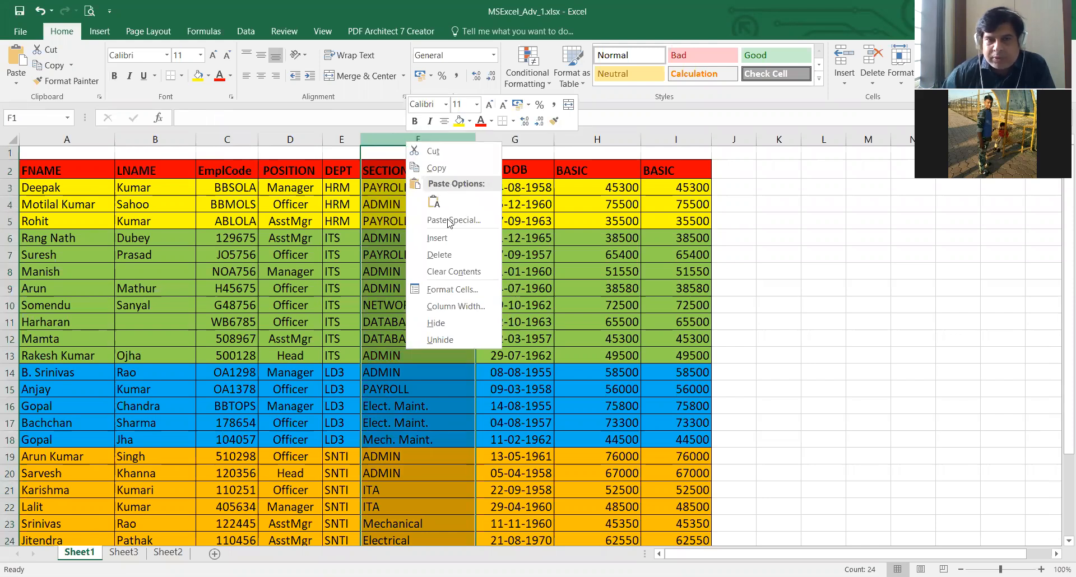
{"action": "left_click", "coordinate": [457, 307]}
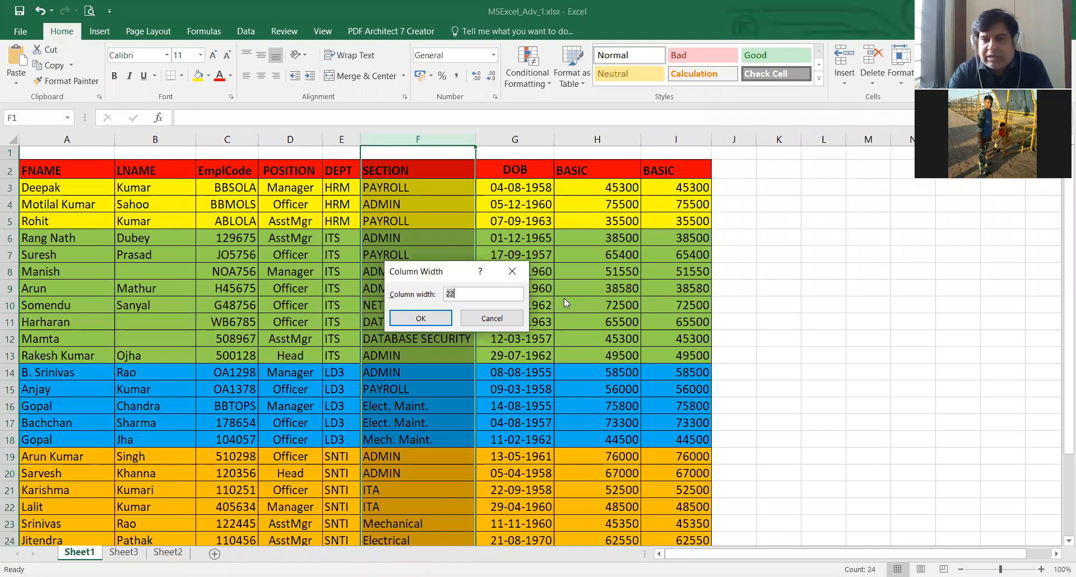
{"action": "type", "text": "25"}
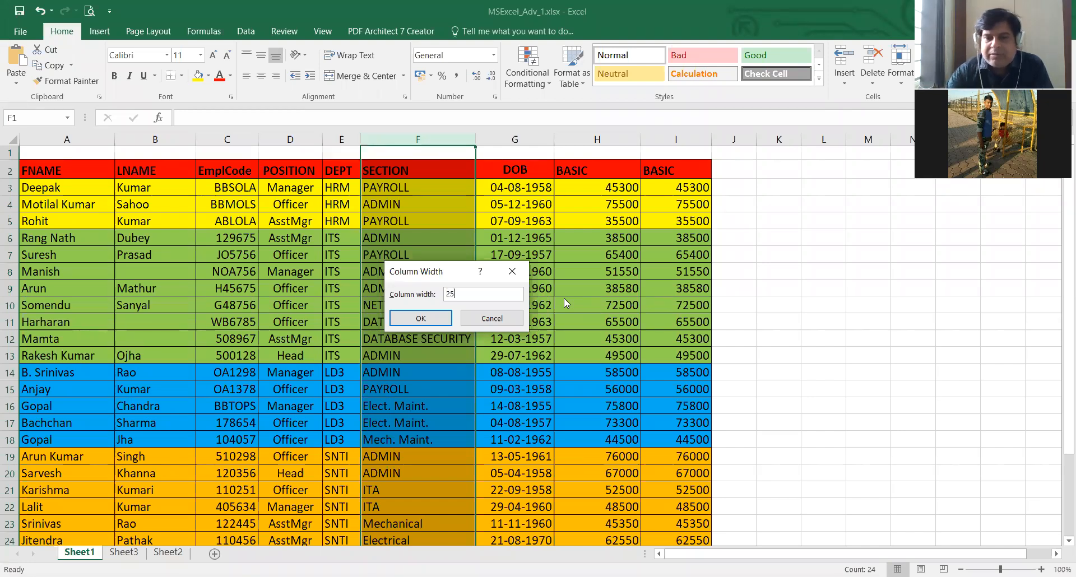
{"action": "key", "text": "BackSpace"}
{"action": "key", "text": "BackSpace"}
{"action": "type", "text": "30"}
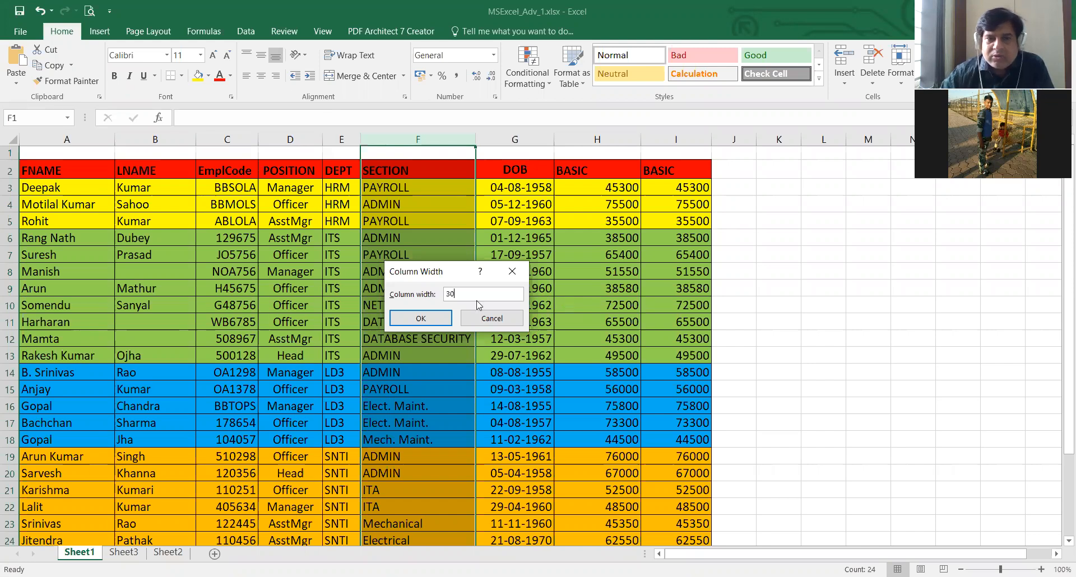
{"action": "left_click", "coordinate": [426, 318]}
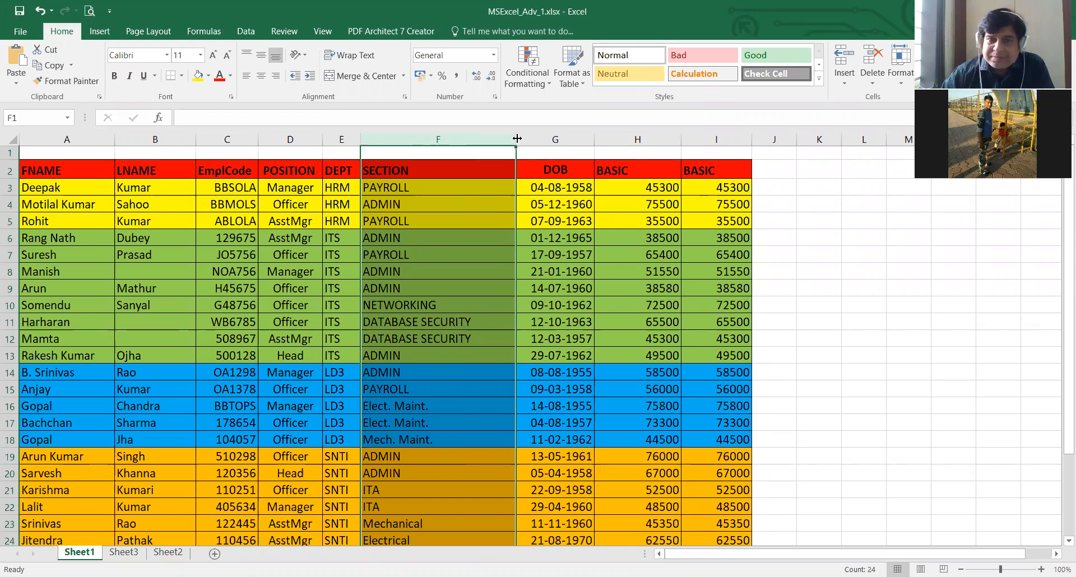
- Narrow the columns of the employee table until their contents are cut off
{"action": "left_click_drag", "start_coordinate": [517, 138], "coordinate": [480, 145]}
{"action": "left_click", "coordinate": [387, 221]}
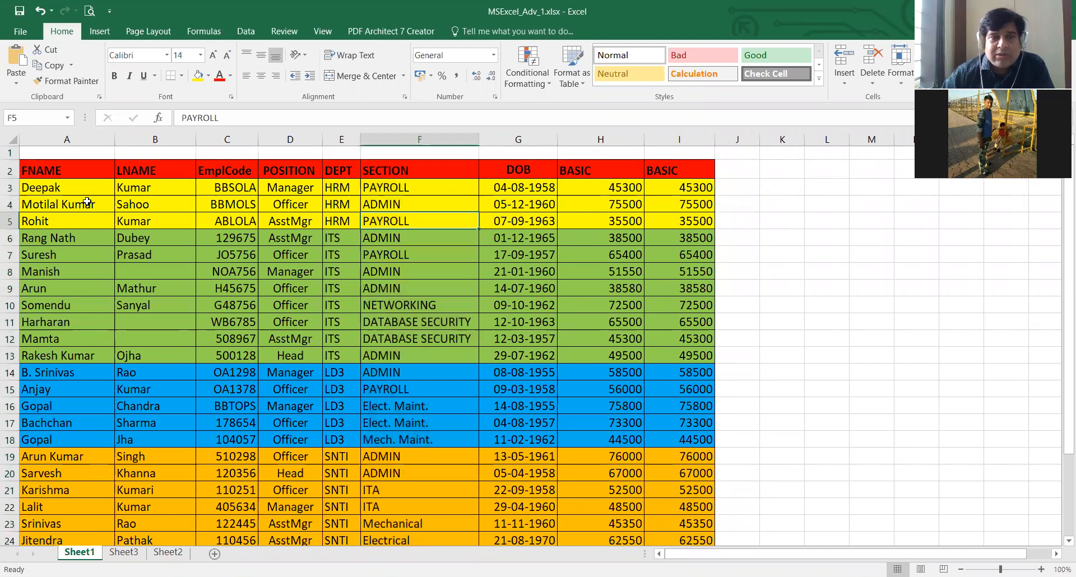
{"action": "left_click", "coordinate": [152, 220]}
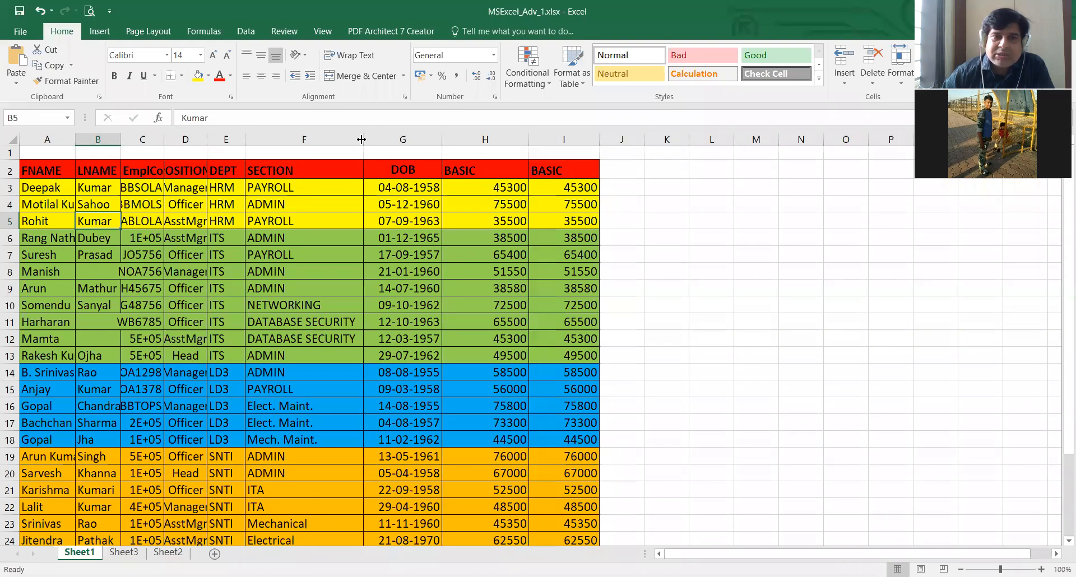
{"action": "left_click_drag", "start_coordinate": [361, 139], "coordinate": [301, 140]}
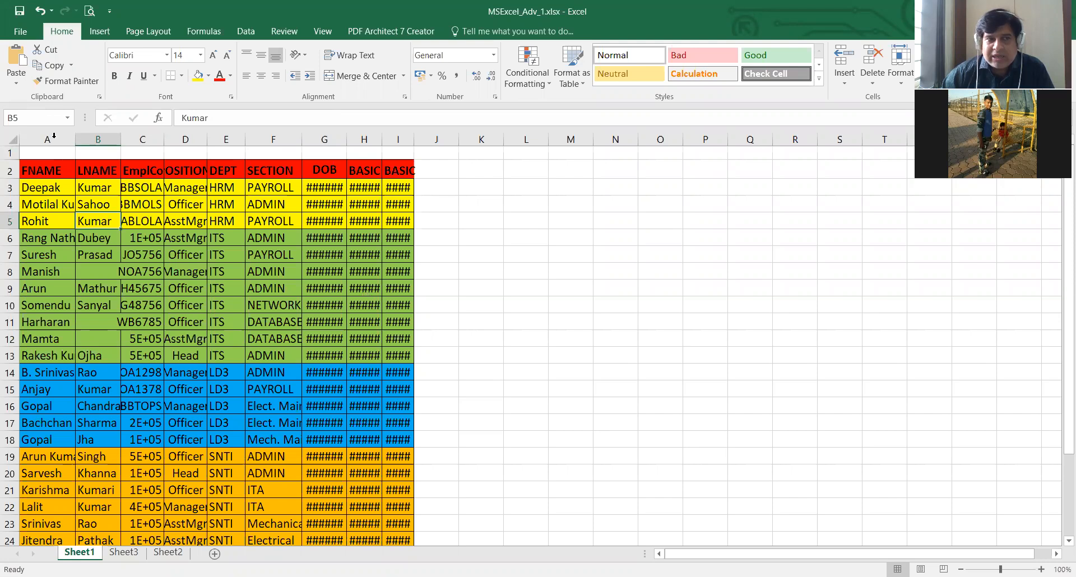
- Autofit the width of all columns in Sheet1 at once and select the FNAME header cell
{"action": "left_click", "coordinate": [11, 137]}
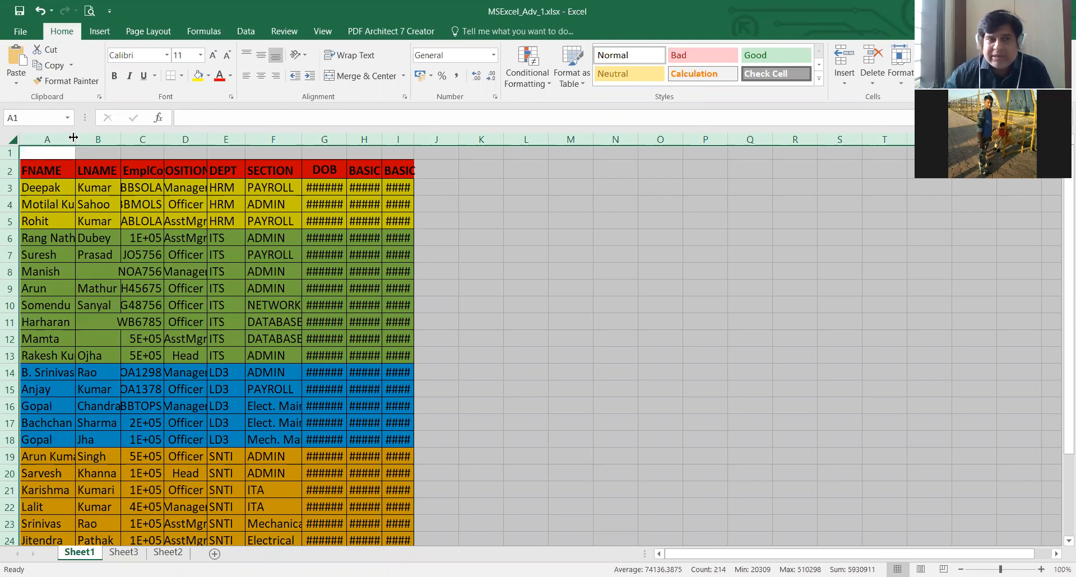
{"action": "double_click", "coordinate": [121, 139]}
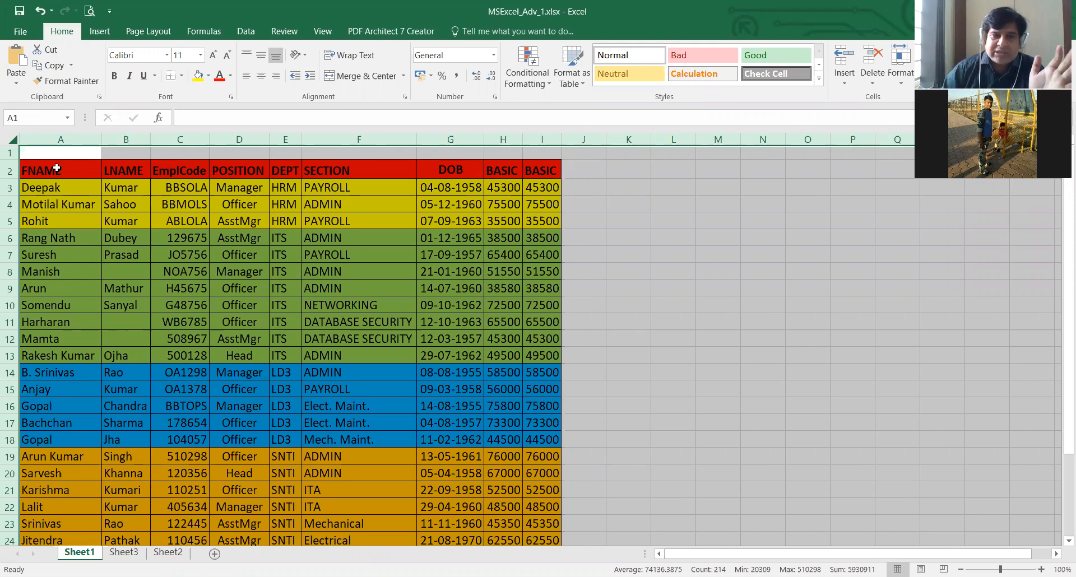
{"action": "key", "text": "Down"}
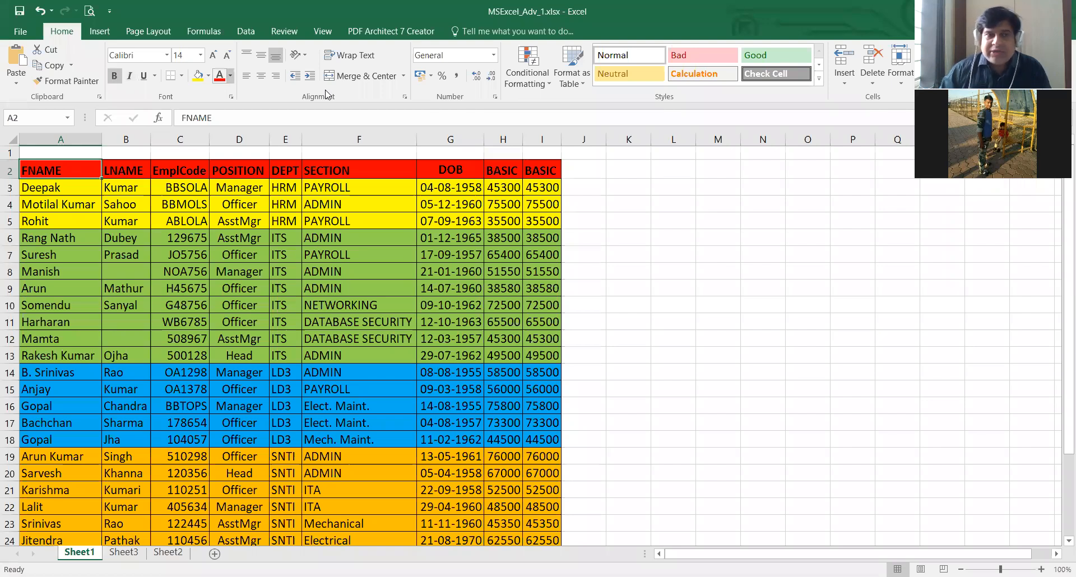
- Examine the available fonts and font sizes for the LNAME header cell without applying any
{"action": "left_click", "coordinate": [120, 172]}
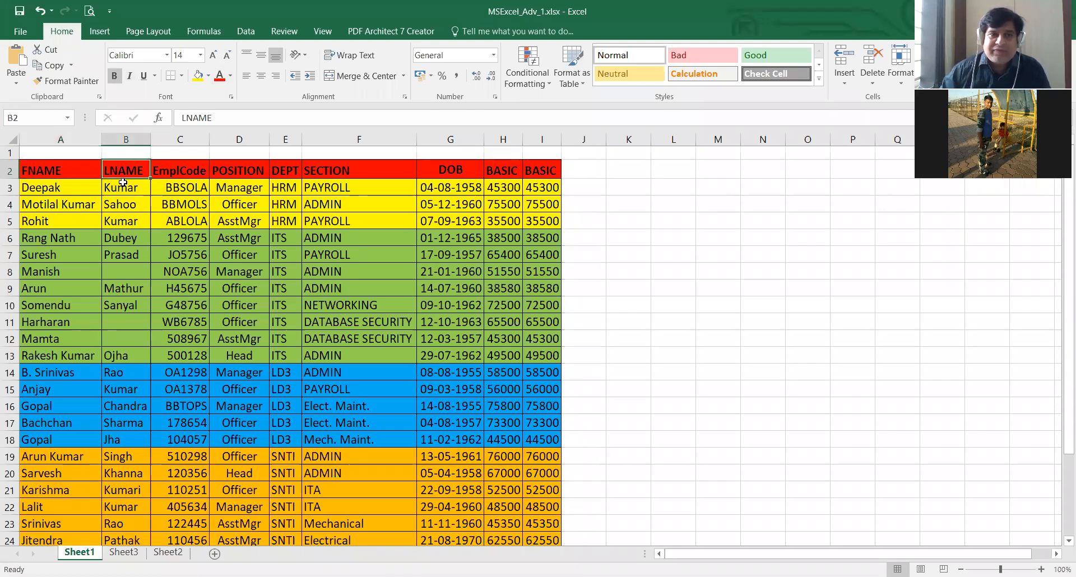
{"action": "left_click", "coordinate": [155, 55]}
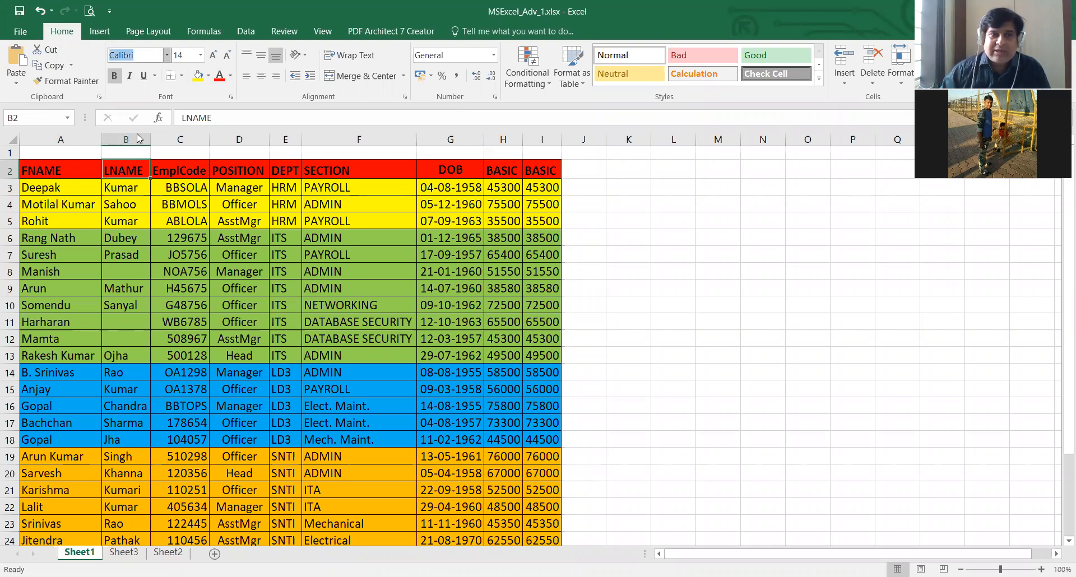
{"action": "key", "text": "alt+Down"}
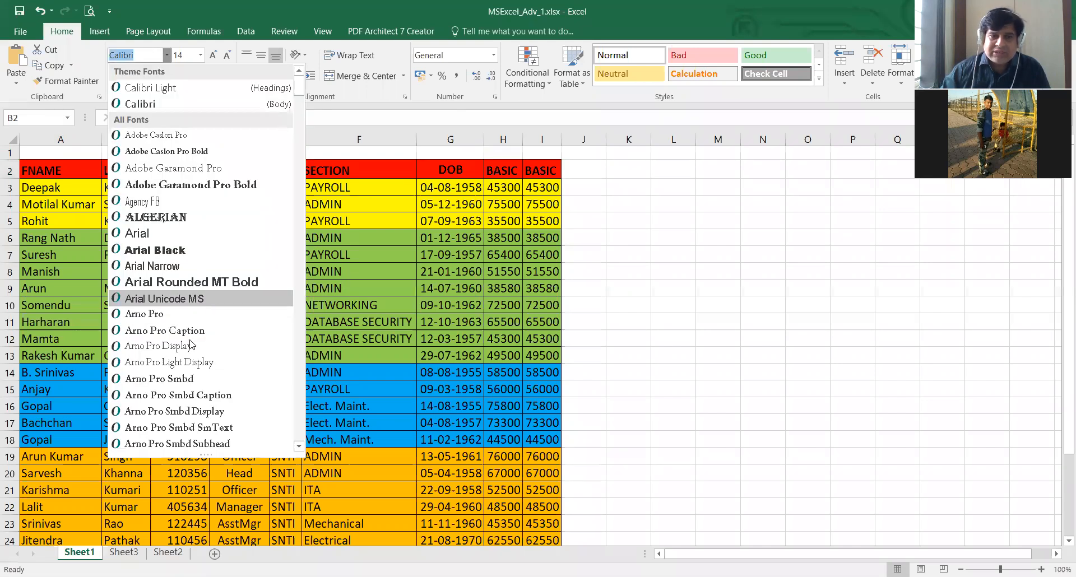
{"action": "scroll", "coordinate": [191, 336], "scroll_direction": "down", "scroll_amount": 10}
{"action": "scroll", "coordinate": [191, 343], "scroll_direction": "down", "scroll_amount": 6}
{"action": "scroll", "coordinate": [182, 314], "scroll_direction": "up", "scroll_amount": 12}
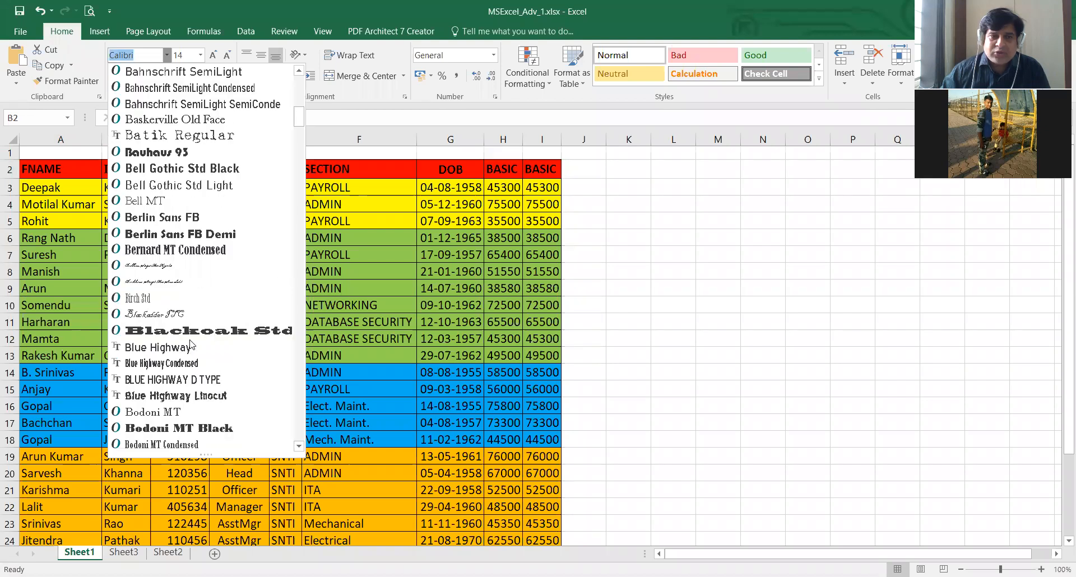
{"action": "left_click", "coordinate": [383, 196]}
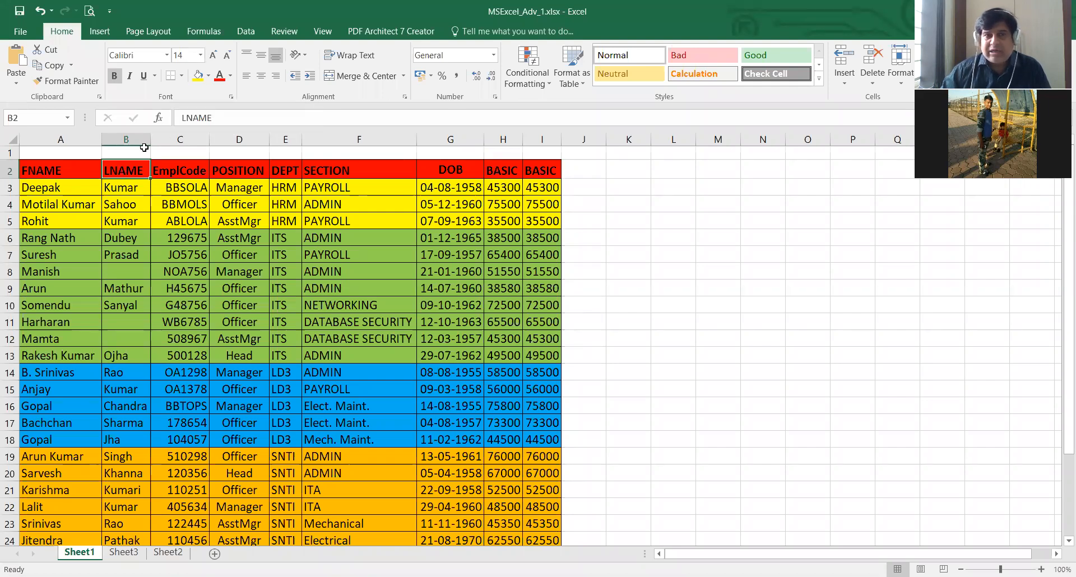
{"action": "left_click", "coordinate": [201, 55]}
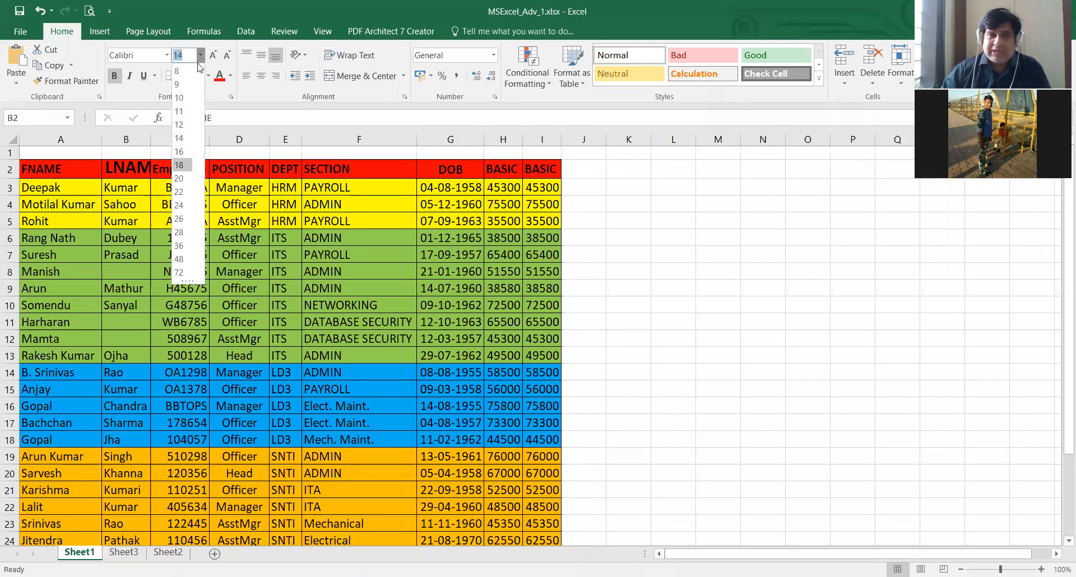
{"action": "left_click", "coordinate": [141, 96]}
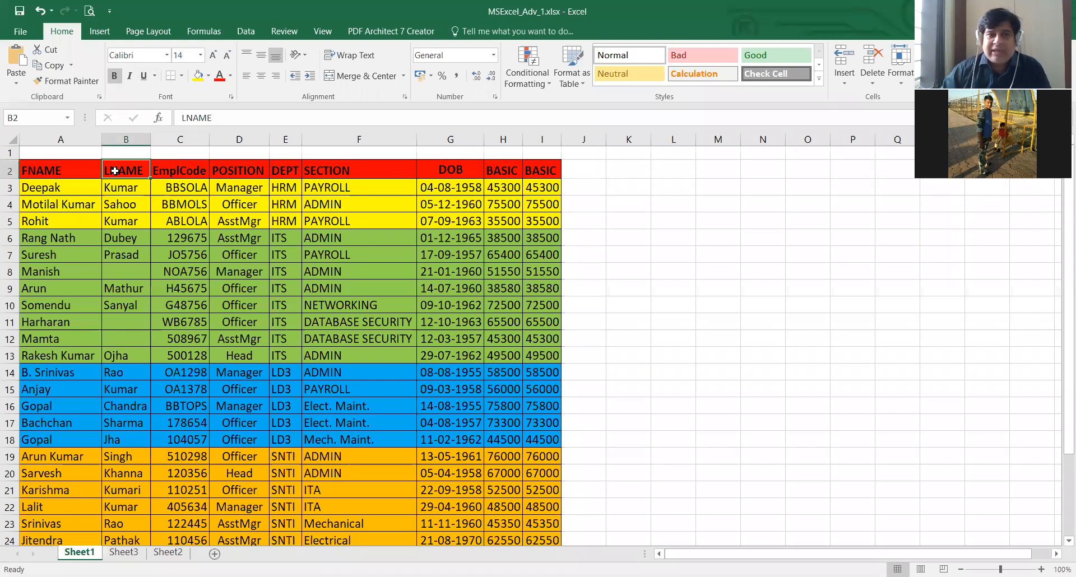
- Toggle bold, italic and underline on the LNAME header and back, and view the available underline styles
{"action": "left_click", "coordinate": [114, 76]}
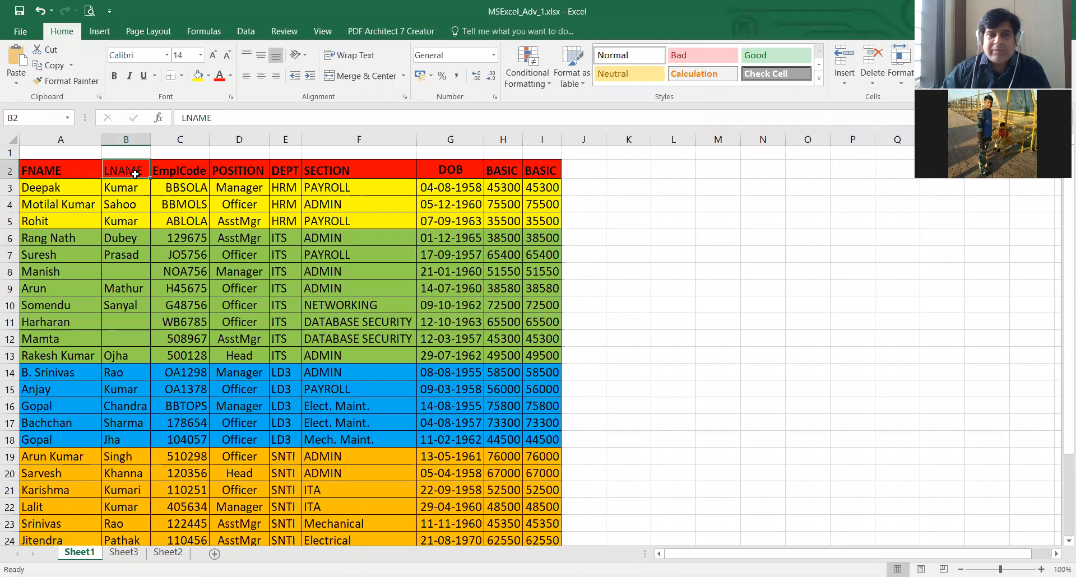
{"action": "left_click", "coordinate": [115, 75]}
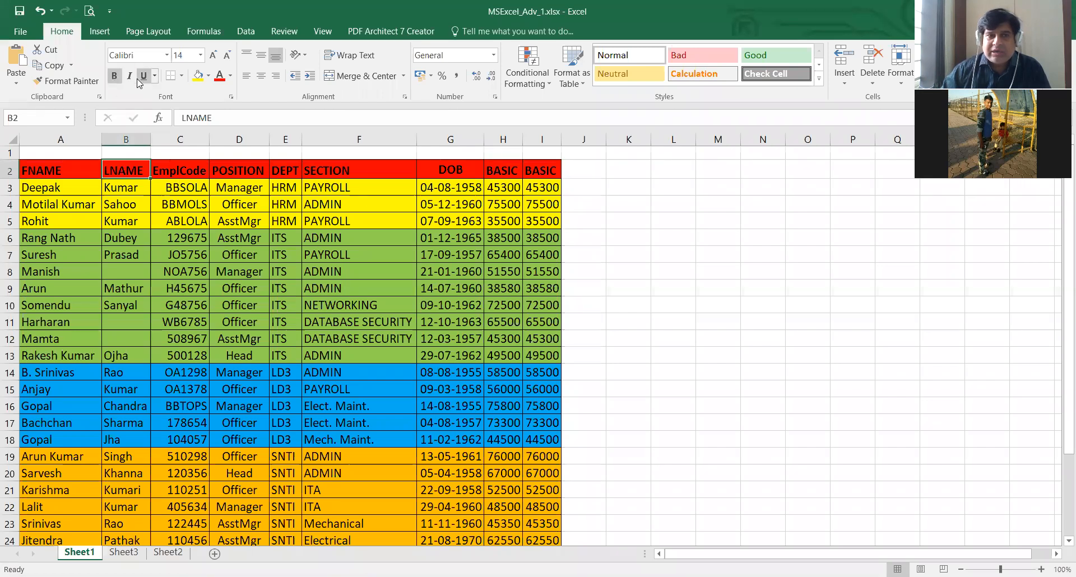
{"action": "left_click", "coordinate": [131, 76]}
{"action": "left_click", "coordinate": [132, 77]}
{"action": "left_click", "coordinate": [144, 77]}
{"action": "left_click", "coordinate": [144, 80]}
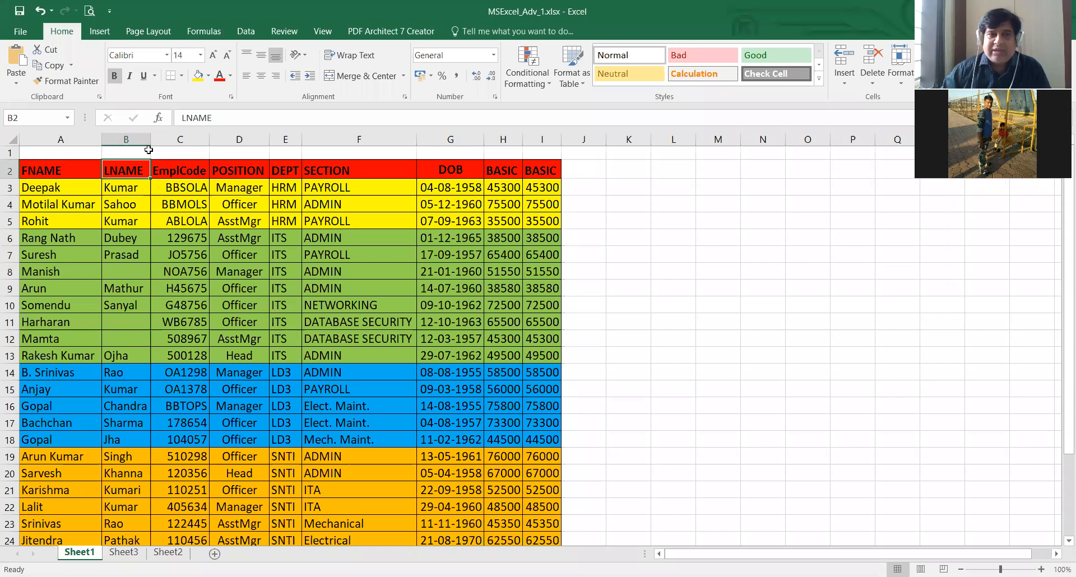
{"action": "left_click", "coordinate": [156, 77]}
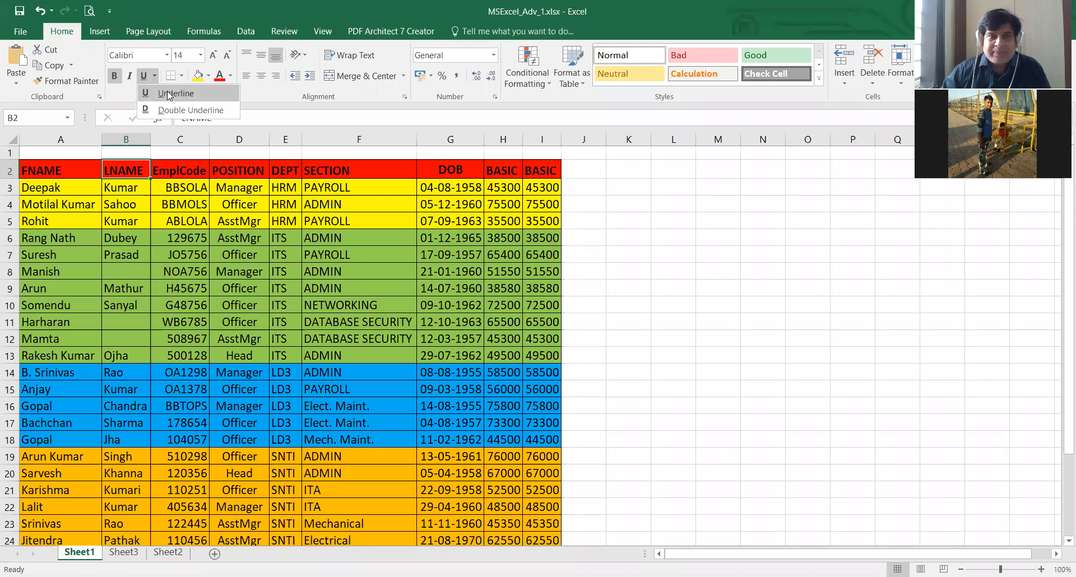
{"action": "left_click", "coordinate": [535, 197]}
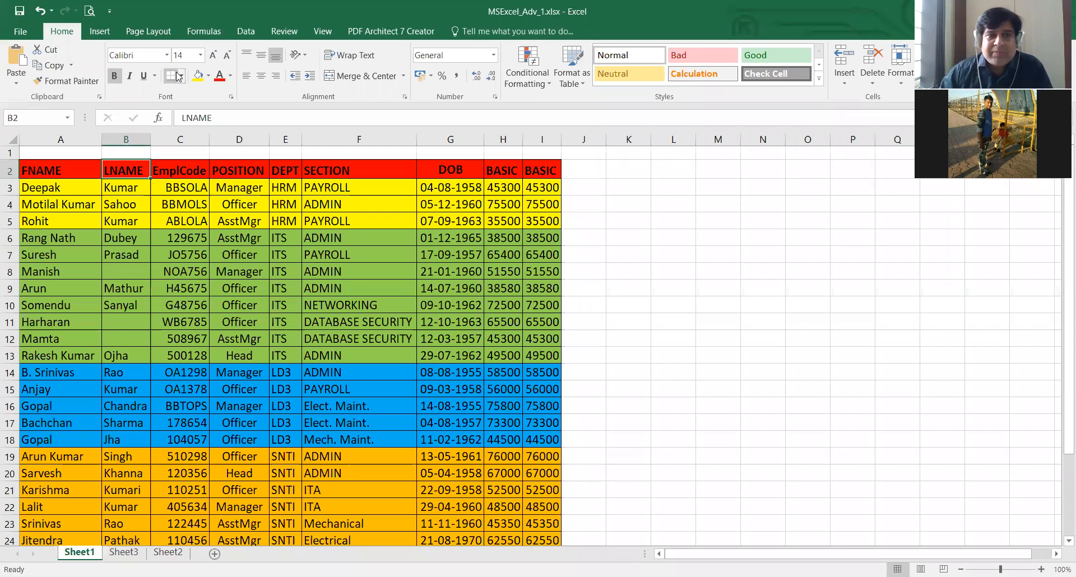
{"action": "left_click", "coordinate": [691, 200]}
{"action": "left_click", "coordinate": [680, 289]}
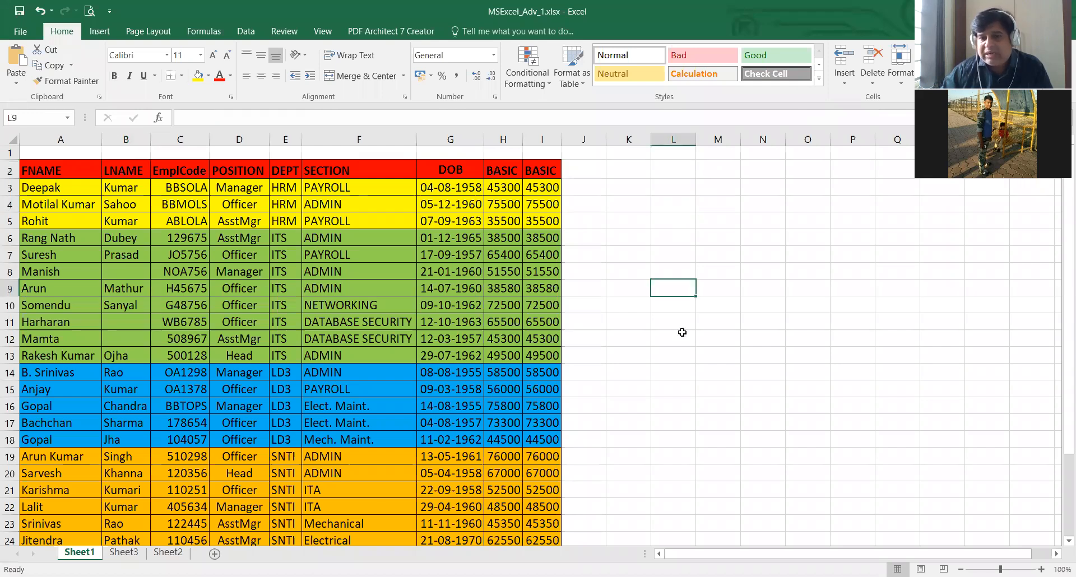
{"action": "left_click", "coordinate": [682, 363]}
{"action": "left_click", "coordinate": [685, 455]}
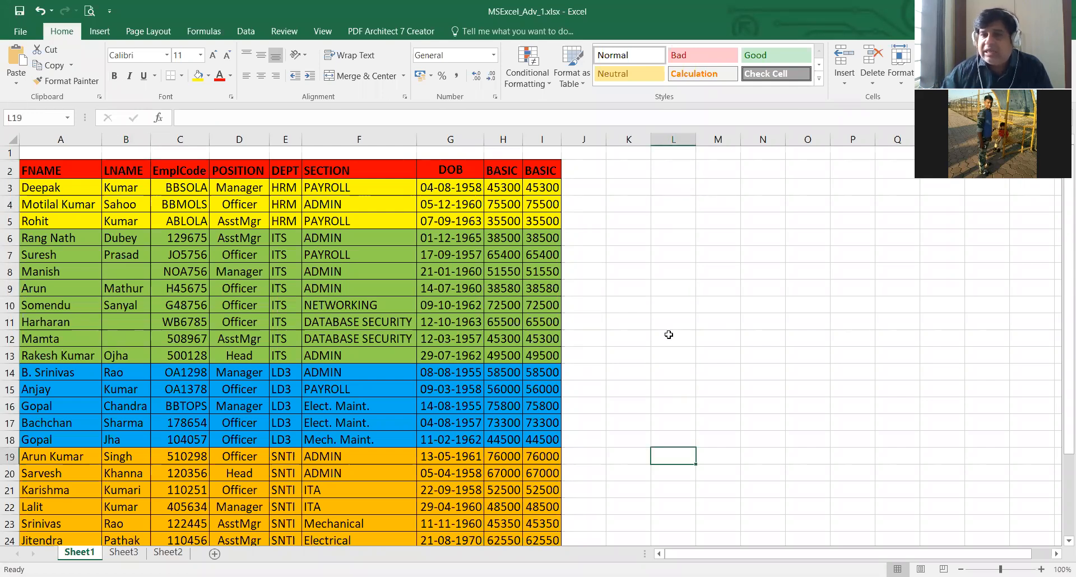
{"action": "left_click", "coordinate": [673, 339]}
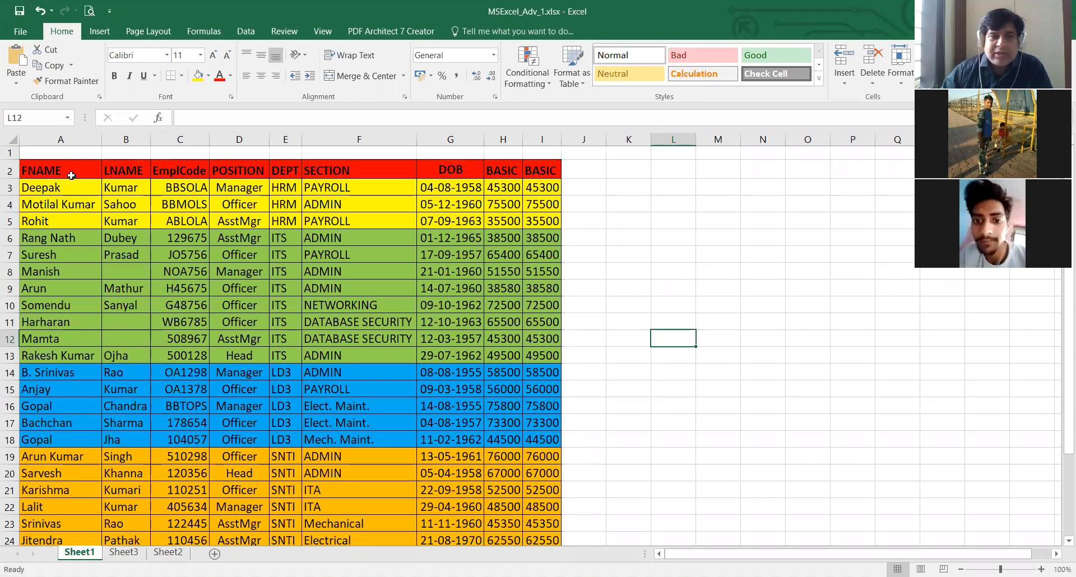
{"action": "left_click_drag", "start_coordinate": [46, 170], "coordinate": [550, 198]}
{"action": "left_click_drag", "start_coordinate": [126, 170], "coordinate": [543, 506]}
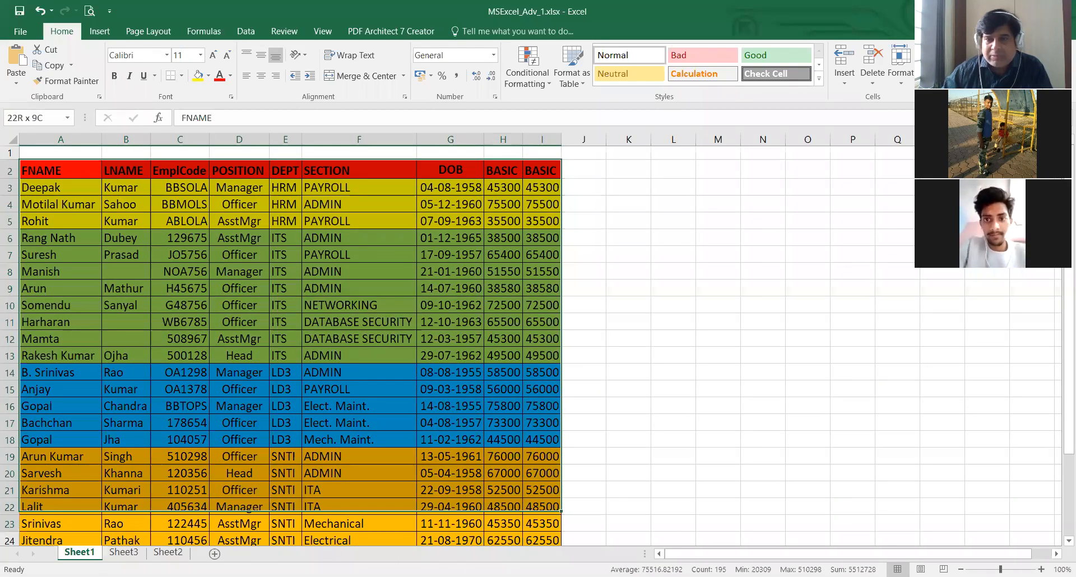
- Apply a bottom border to the empty cell range K5:M10
{"action": "left_click_drag", "start_coordinate": [636, 218], "coordinate": [732, 240]}
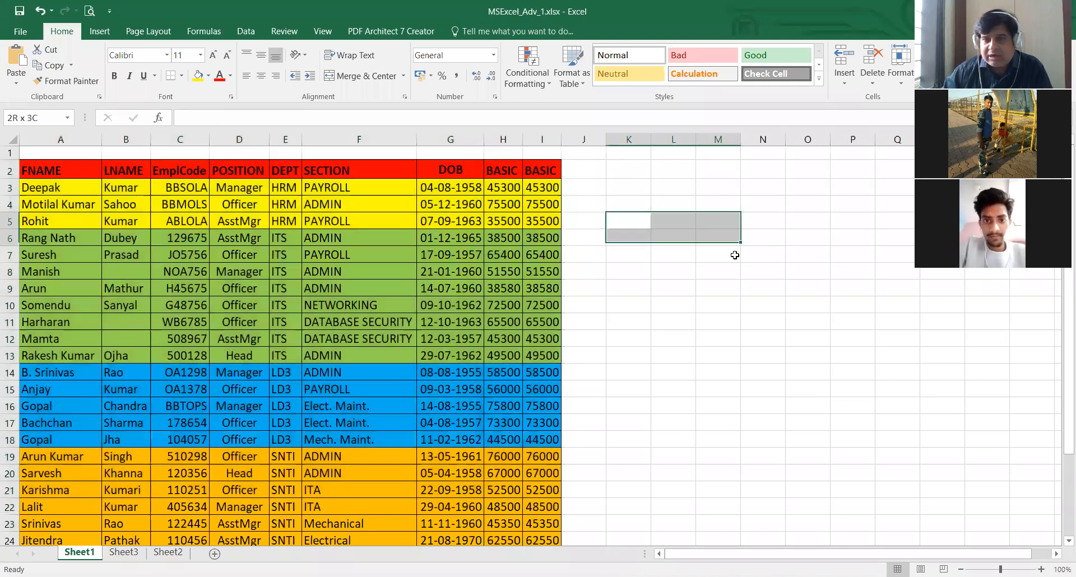
{"action": "left_click_drag", "start_coordinate": [727, 298], "coordinate": [700, 312]}
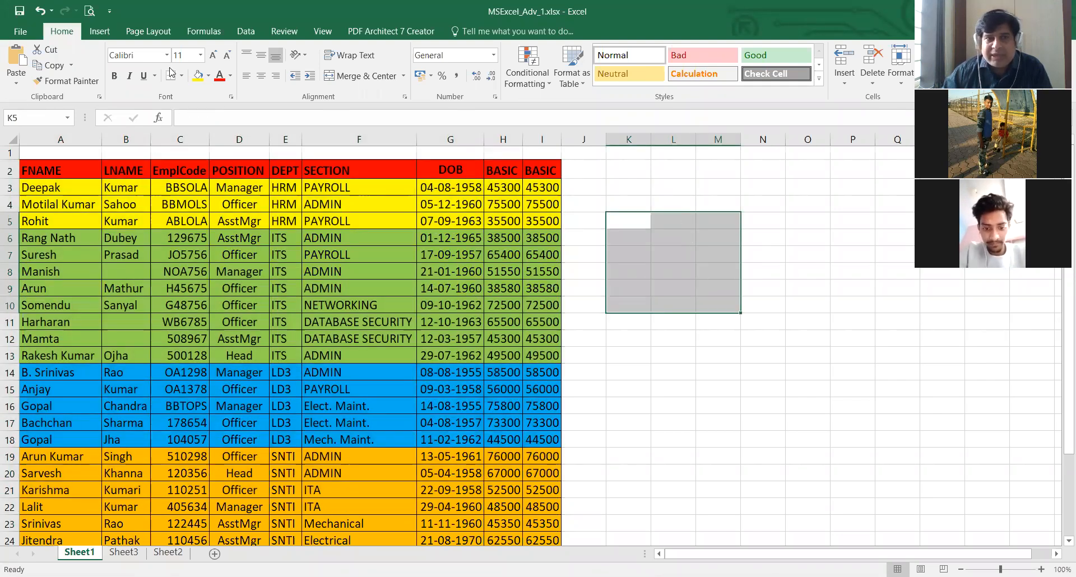
{"action": "left_click", "coordinate": [181, 76]}
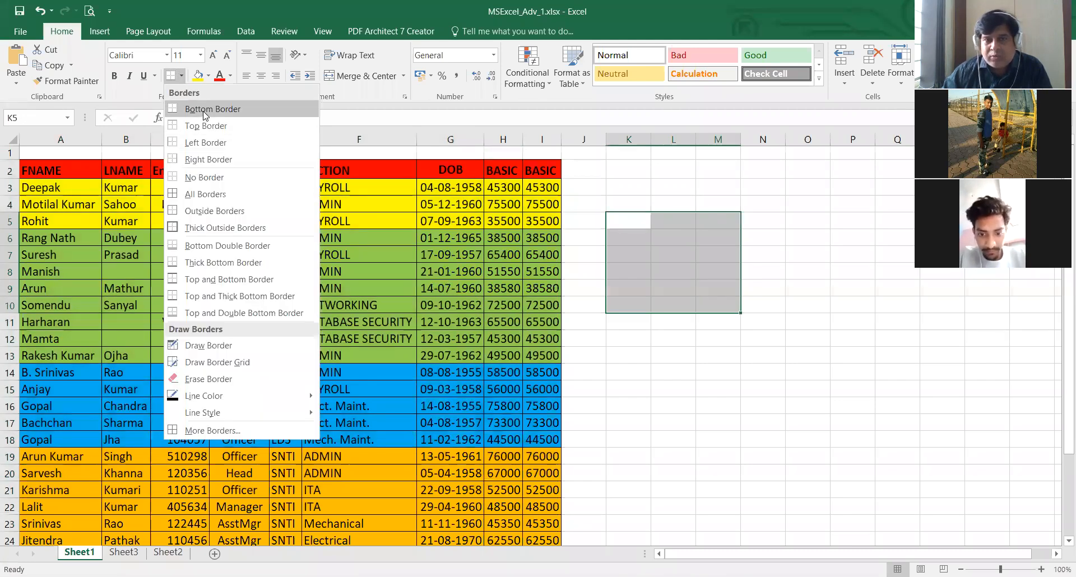
{"action": "left_click", "coordinate": [204, 110]}
{"action": "left_click", "coordinate": [701, 333]}
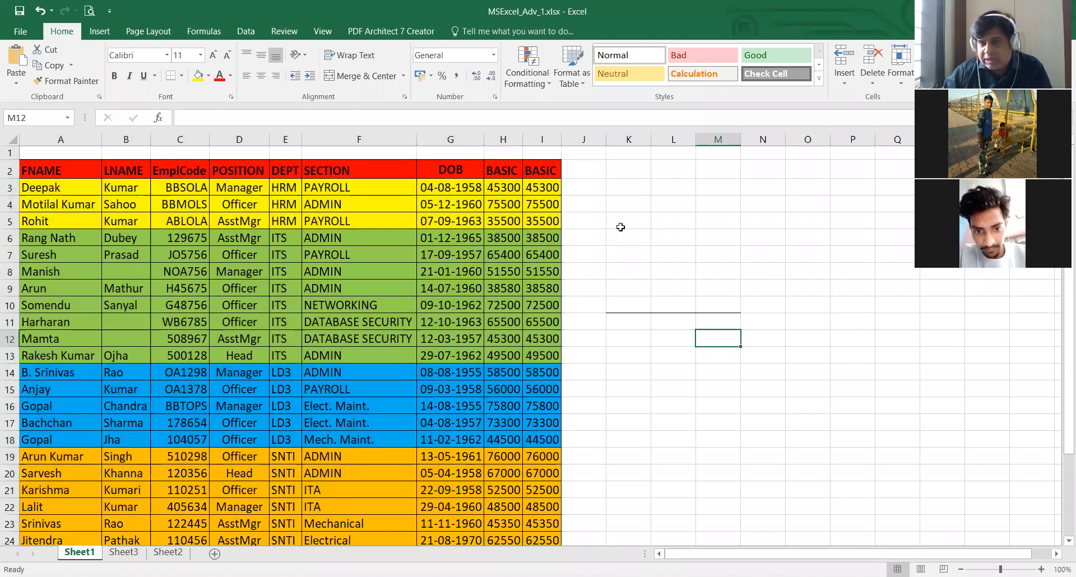
- Add a left border to the range K5:M10
{"action": "left_click_drag", "start_coordinate": [616, 221], "coordinate": [730, 298]}
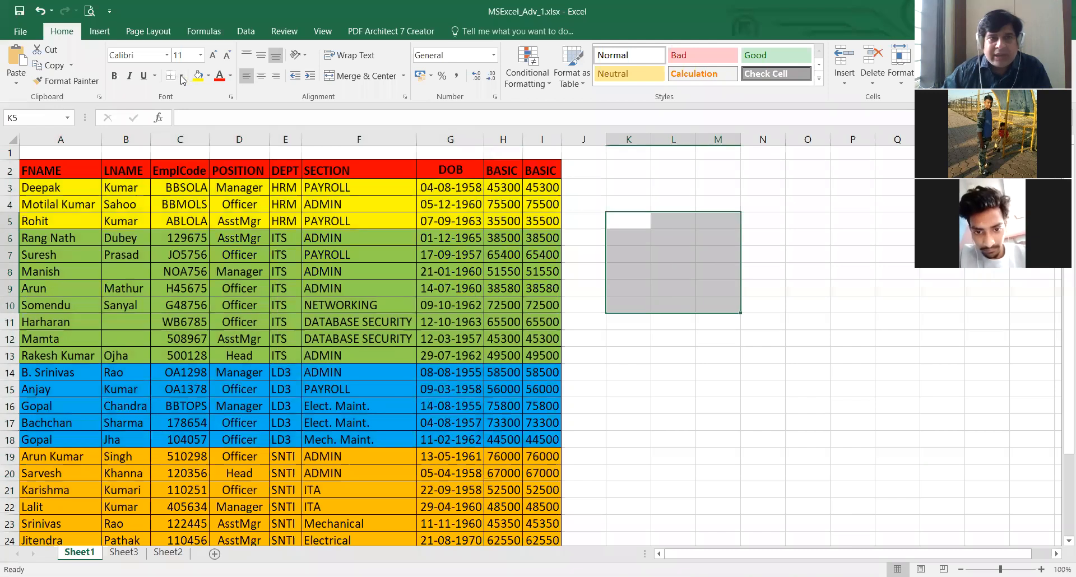
{"action": "key", "text": "alt+h"}
{"action": "key", "text": "b"}
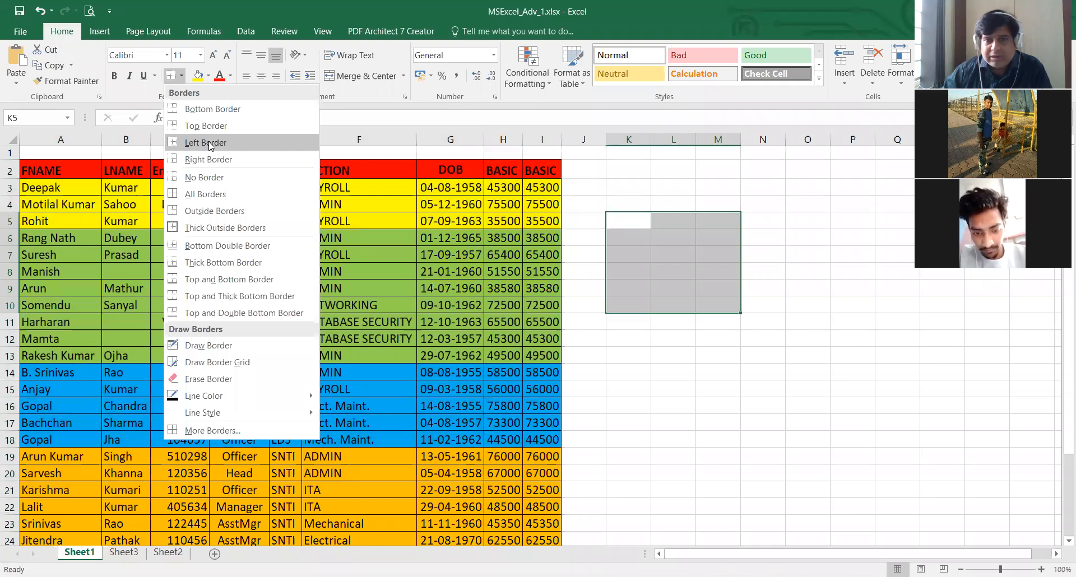
{"action": "left_click", "coordinate": [209, 142]}
{"action": "left_click", "coordinate": [673, 356]}
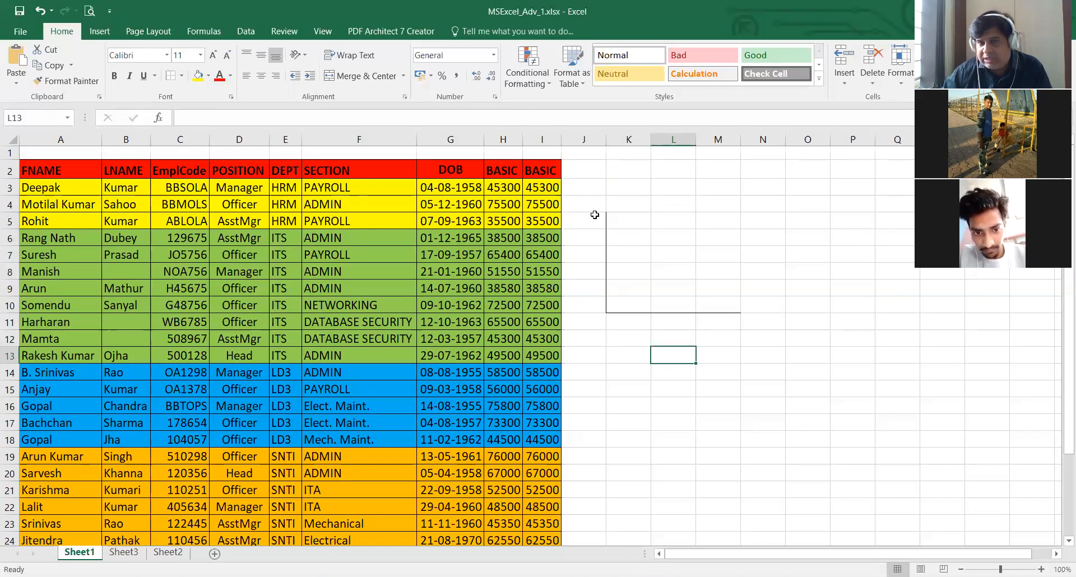
- Apply all borders to the range K5:M10 so every cell is outlined
{"action": "left_click_drag", "start_coordinate": [621, 221], "coordinate": [724, 311]}
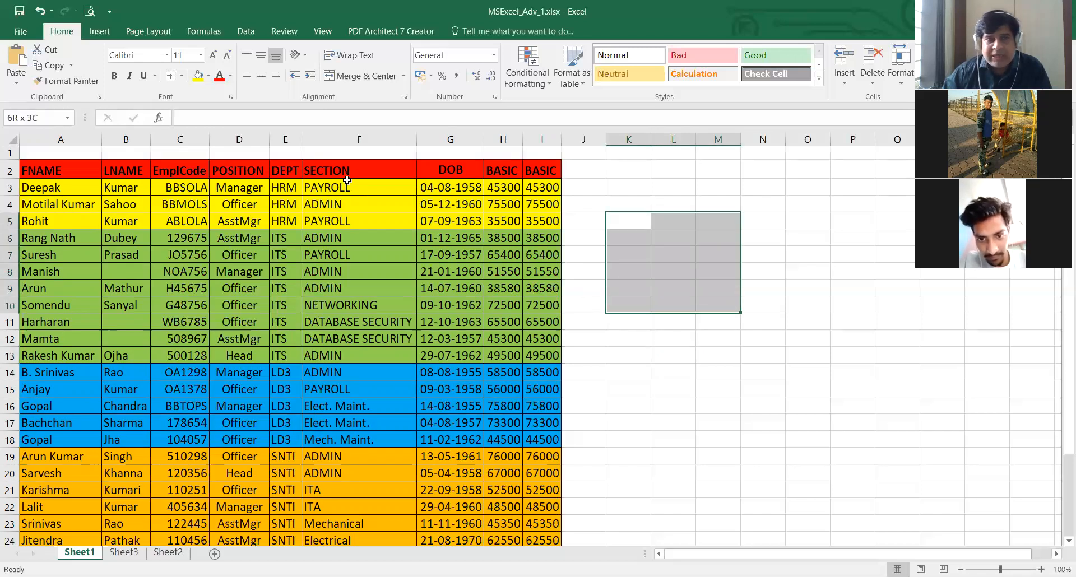
{"action": "left_click", "coordinate": [183, 77]}
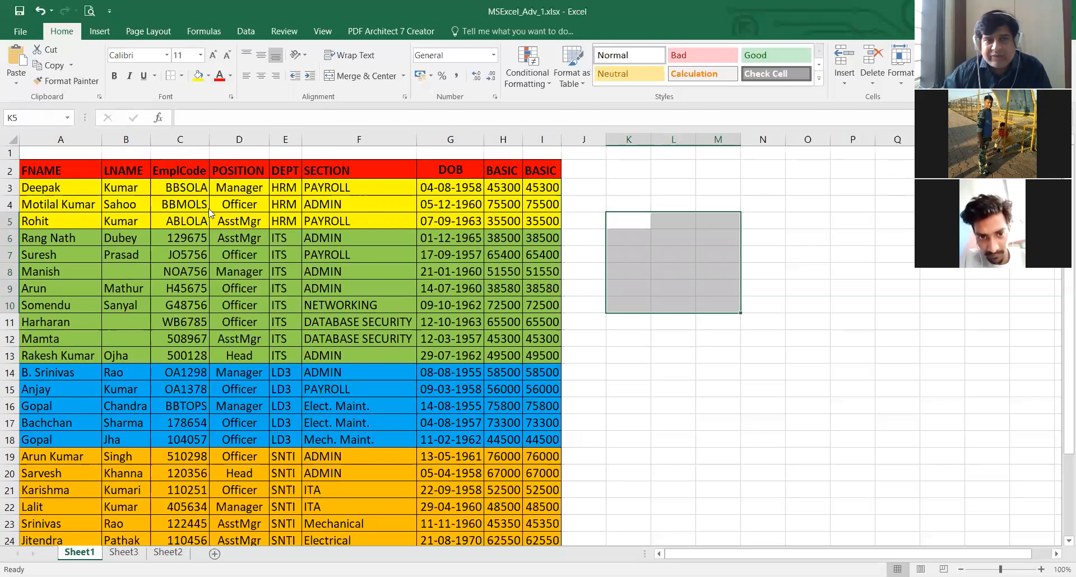
{"action": "left_click", "coordinate": [220, 196]}
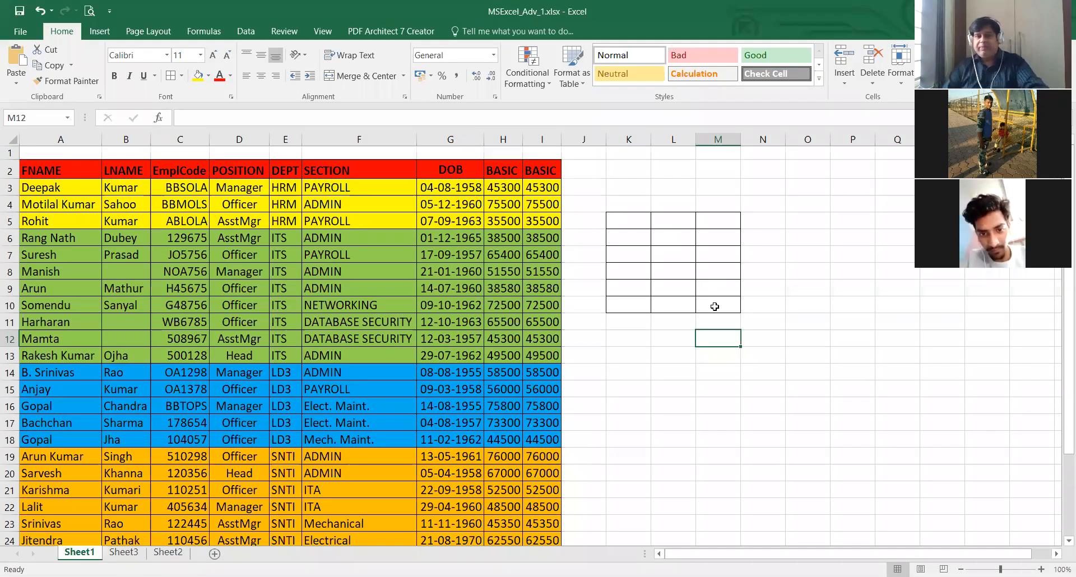
- Remove all borders from the range K5:M10
{"action": "left_click_drag", "start_coordinate": [629, 220], "coordinate": [718, 306]}
{"action": "left_click", "coordinate": [182, 79]}
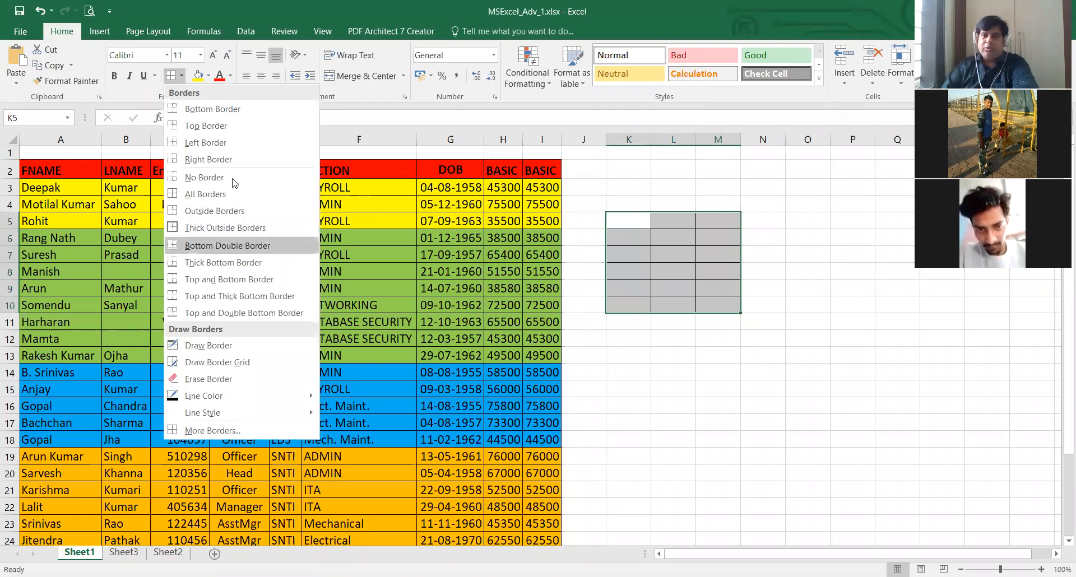
{"action": "left_click", "coordinate": [234, 183]}
{"action": "left_click", "coordinate": [709, 338]}
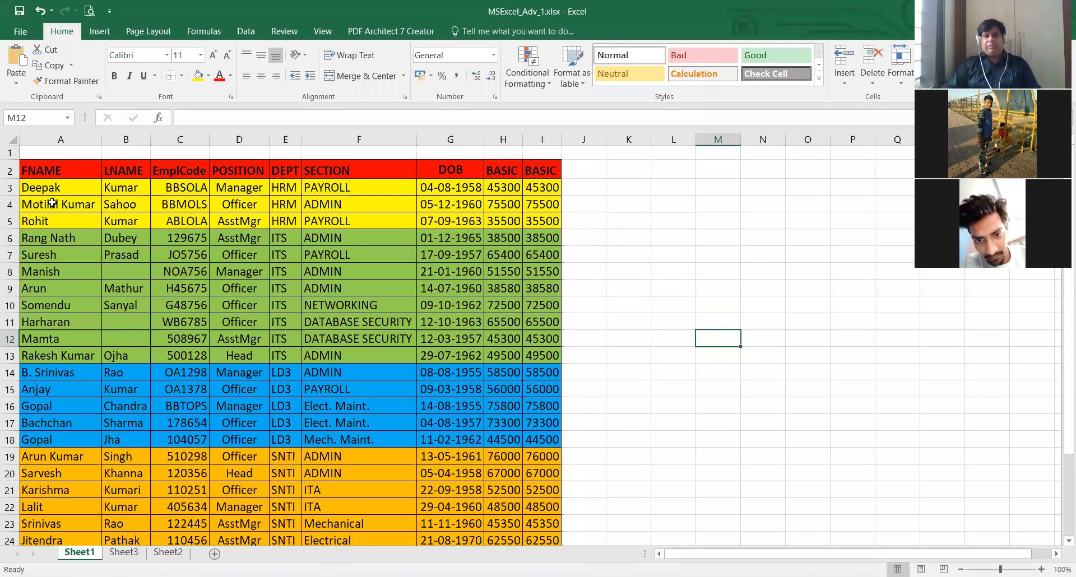
- Apply thick outside borders around the yellow HRM rows of the employee table, A3:I5
{"action": "scroll", "coordinate": [115, 263], "scroll_direction": "down", "scroll_amount": 3}
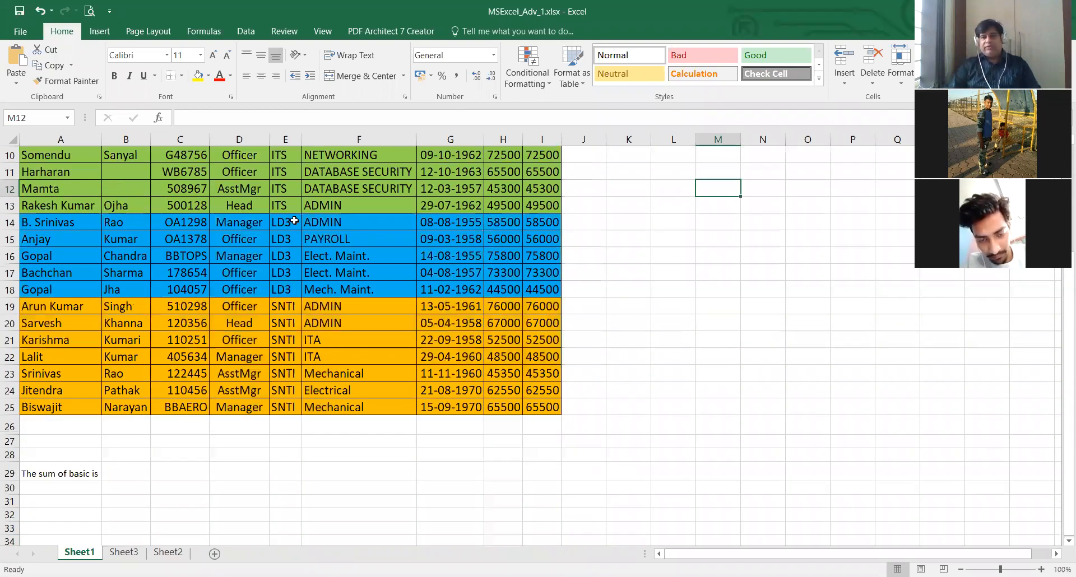
{"action": "scroll", "coordinate": [261, 336], "scroll_direction": "up", "scroll_amount": 3}
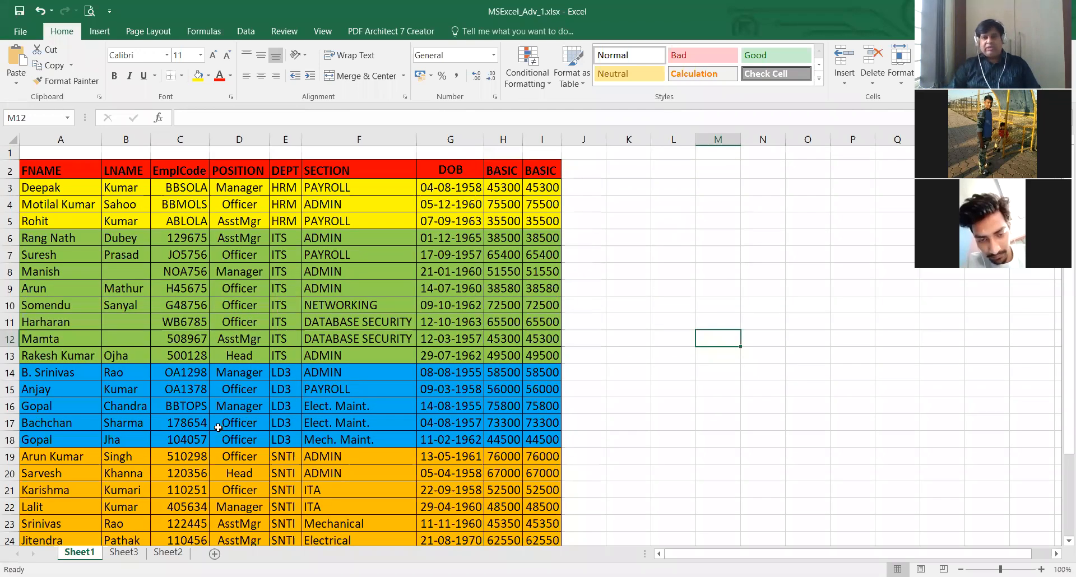
{"action": "scroll", "coordinate": [218, 427], "scroll_direction": "down", "scroll_amount": 3}
{"action": "scroll", "coordinate": [218, 427], "scroll_direction": "up", "scroll_amount": 3}
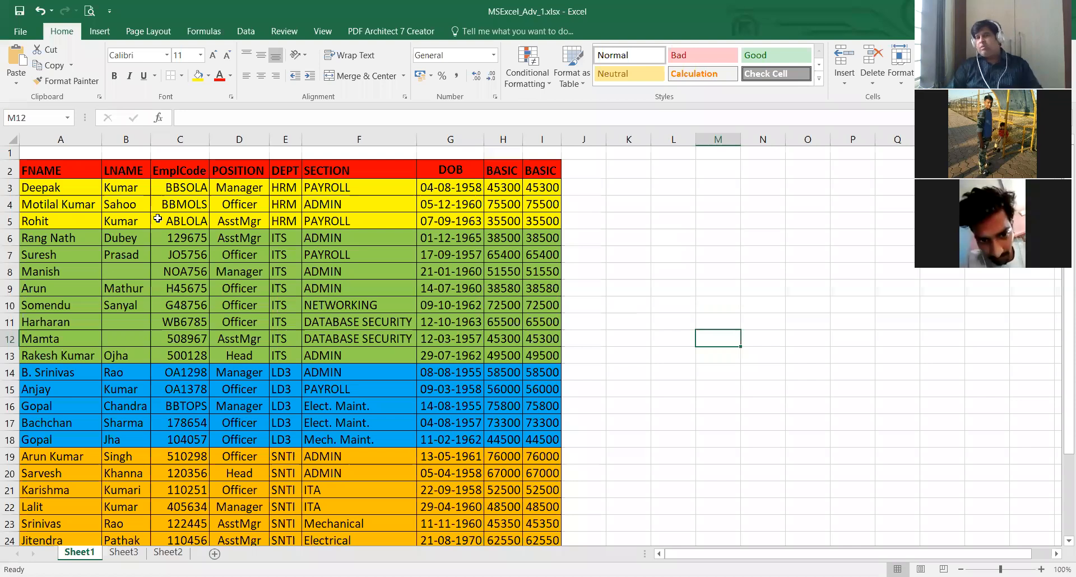
{"action": "left_click_drag", "start_coordinate": [36, 188], "coordinate": [535, 222]}
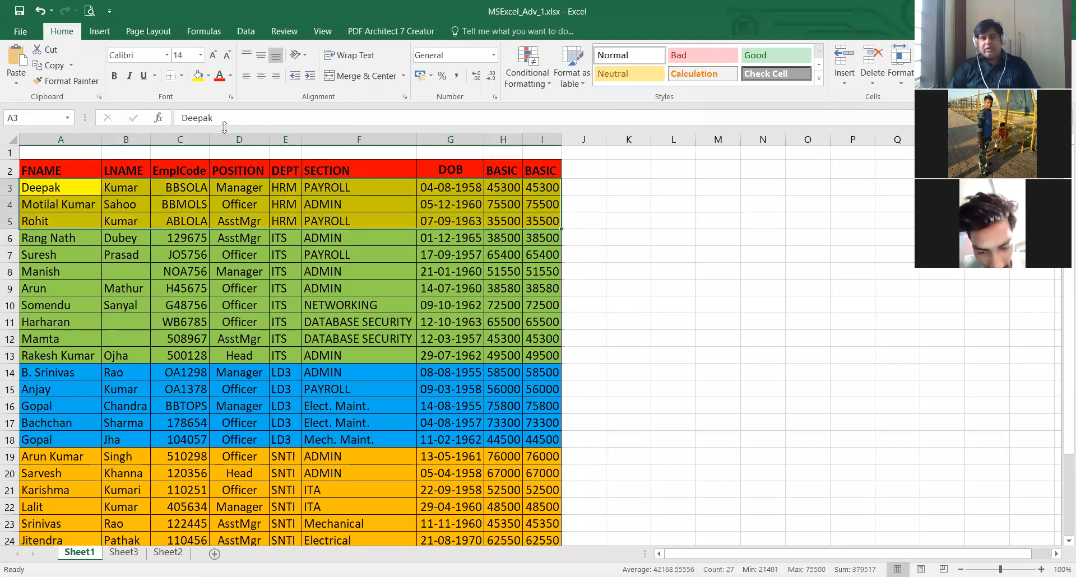
{"action": "left_click", "coordinate": [182, 76]}
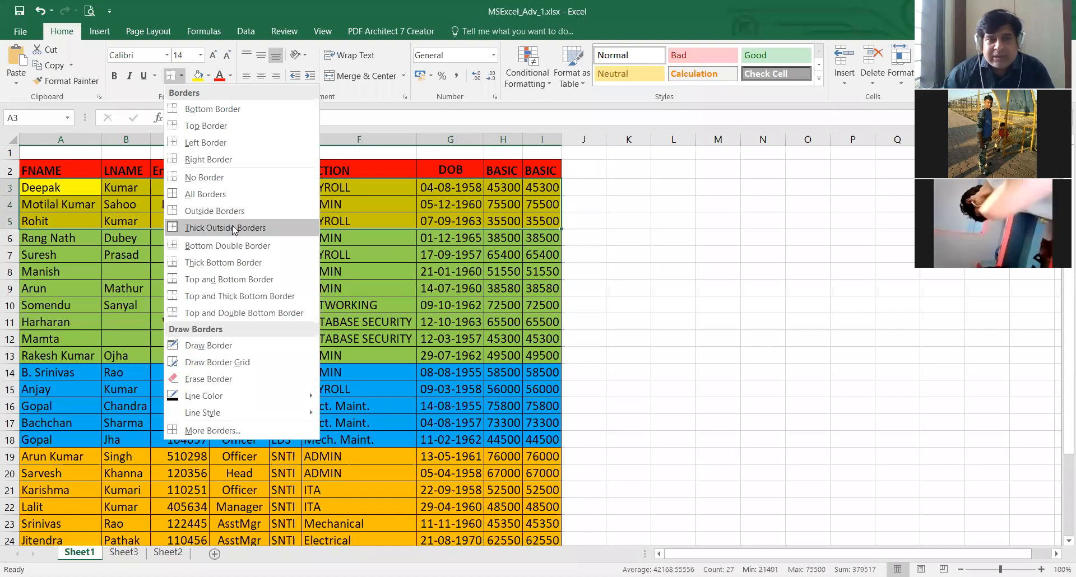
{"action": "left_click", "coordinate": [234, 229]}
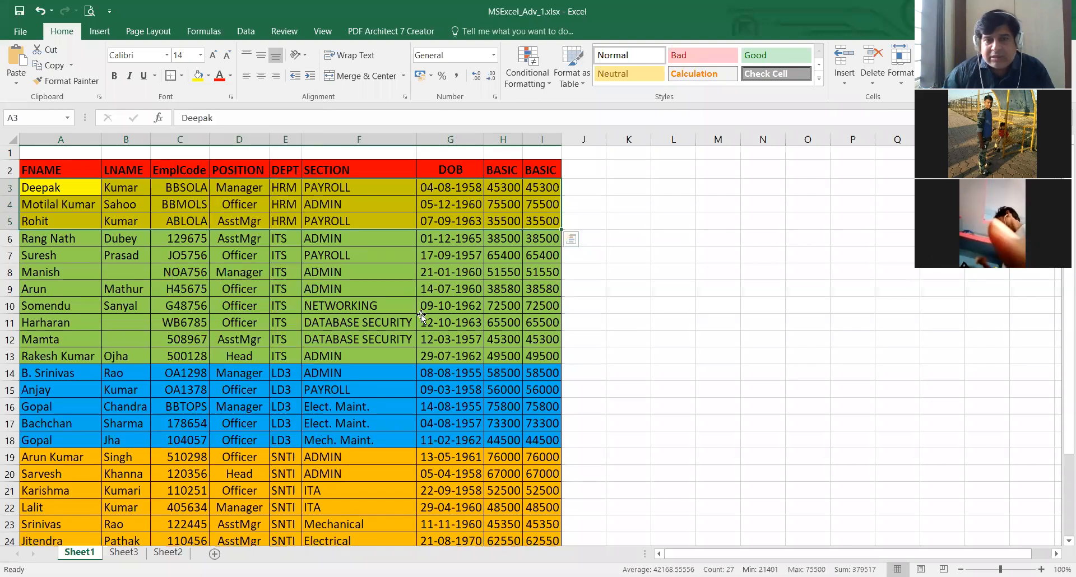
{"action": "left_click", "coordinate": [422, 315]}
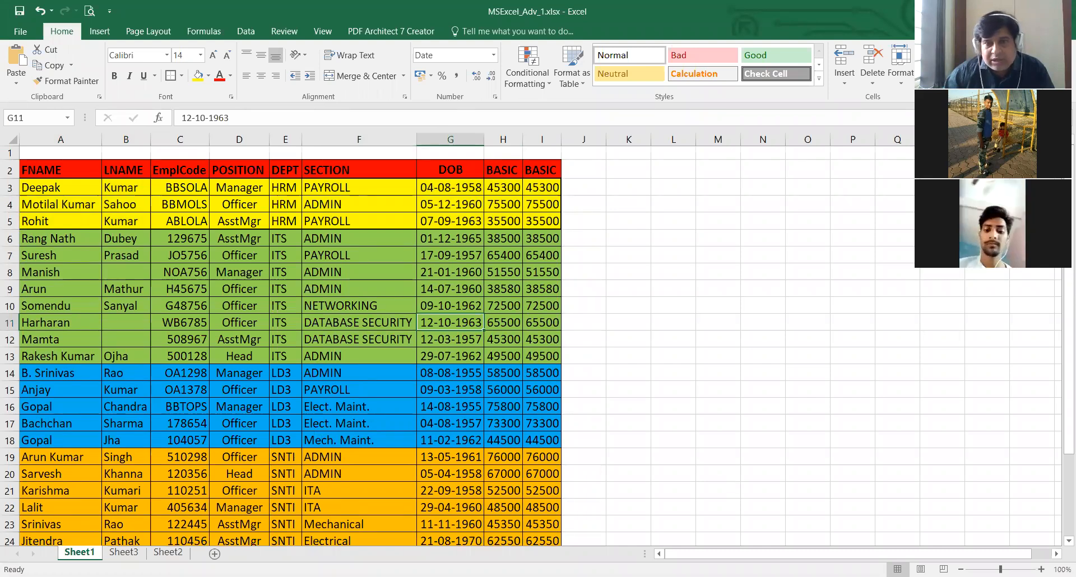
- Try a red font colour on the employee code in cell C5, then restore its black text
{"action": "scroll", "coordinate": [531, 340], "scroll_direction": "up", "scroll_amount": 2, "text": "ctrl"}
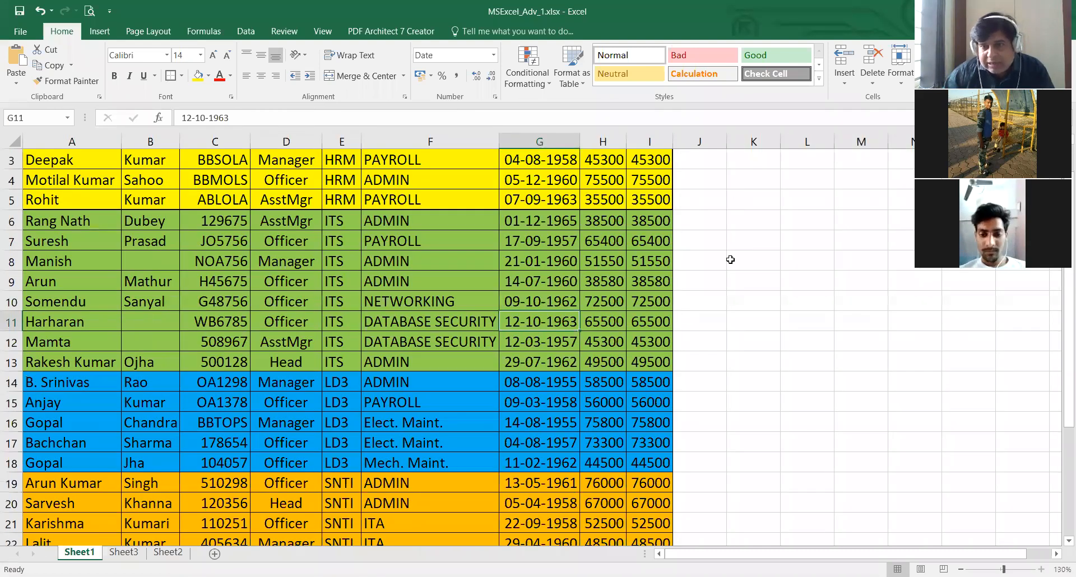
{"action": "scroll", "coordinate": [480, 264], "scroll_direction": "up", "scroll_amount": 1, "text": "ctrl"}
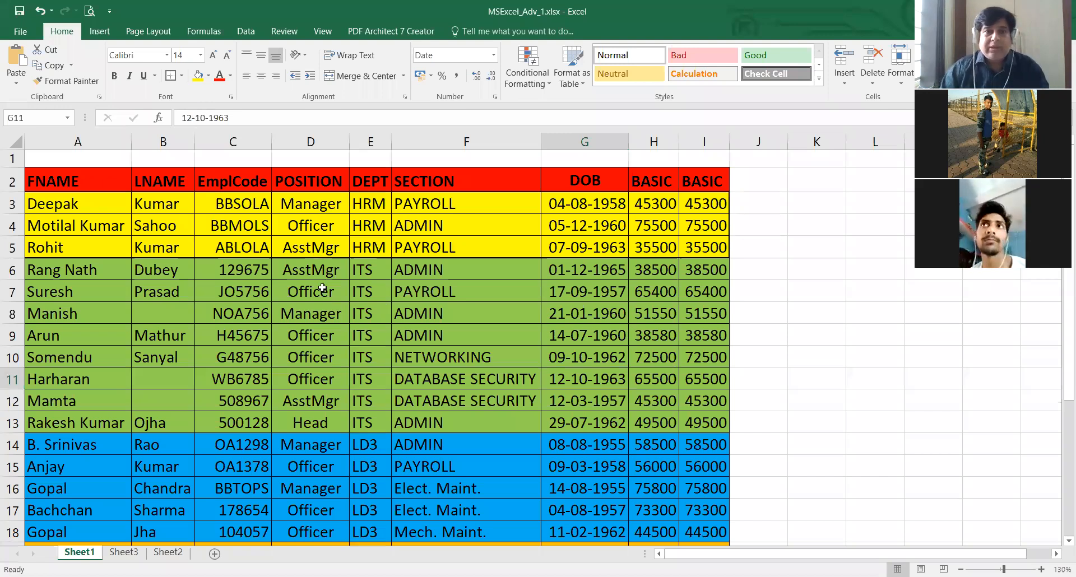
{"action": "scroll", "coordinate": [322, 289], "scroll_direction": "down", "scroll_amount": 1}
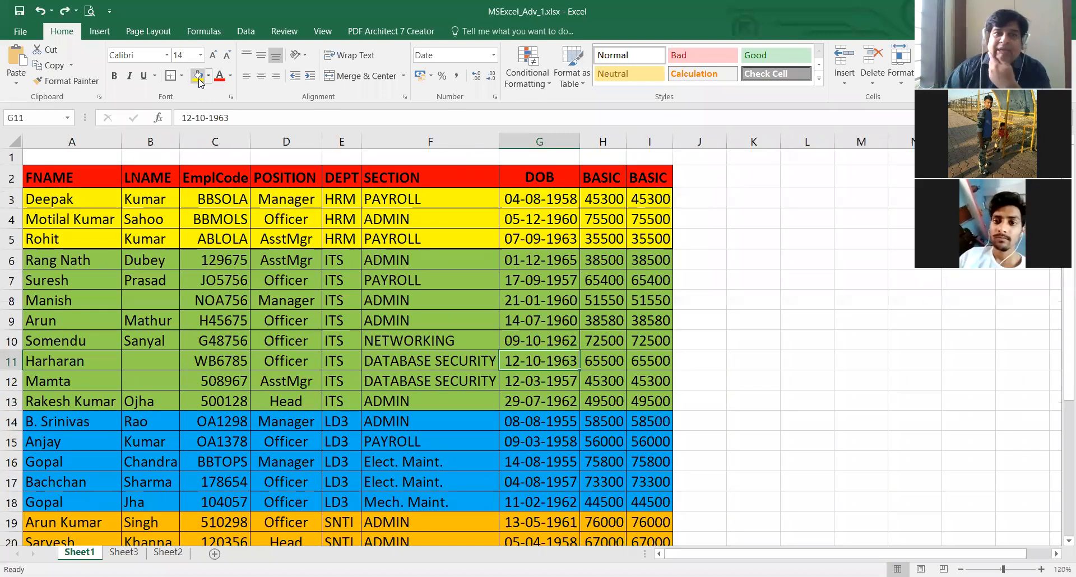
{"action": "left_click", "coordinate": [212, 231]}
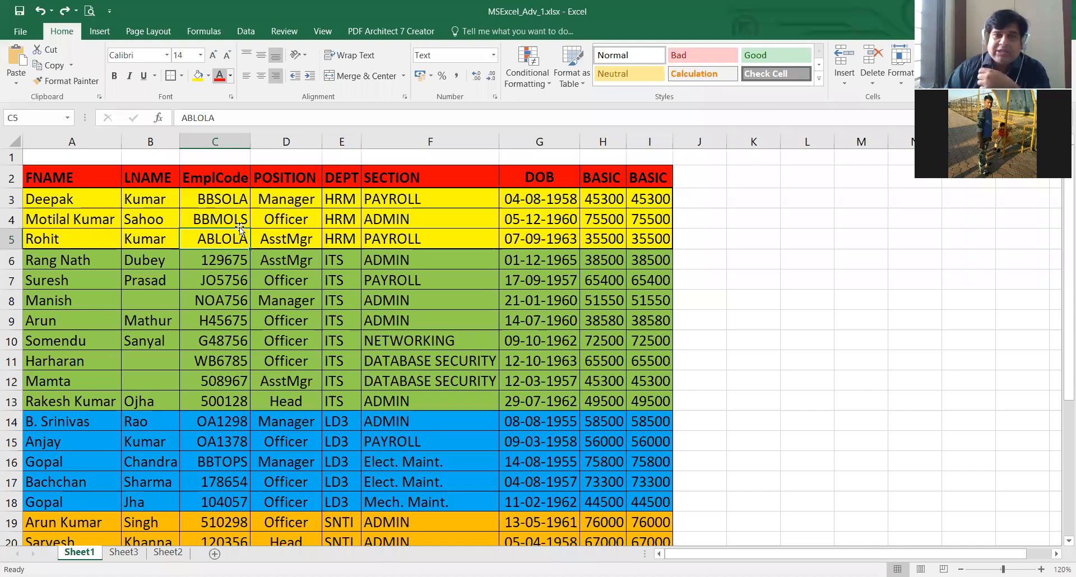
{"action": "left_click", "coordinate": [229, 80]}
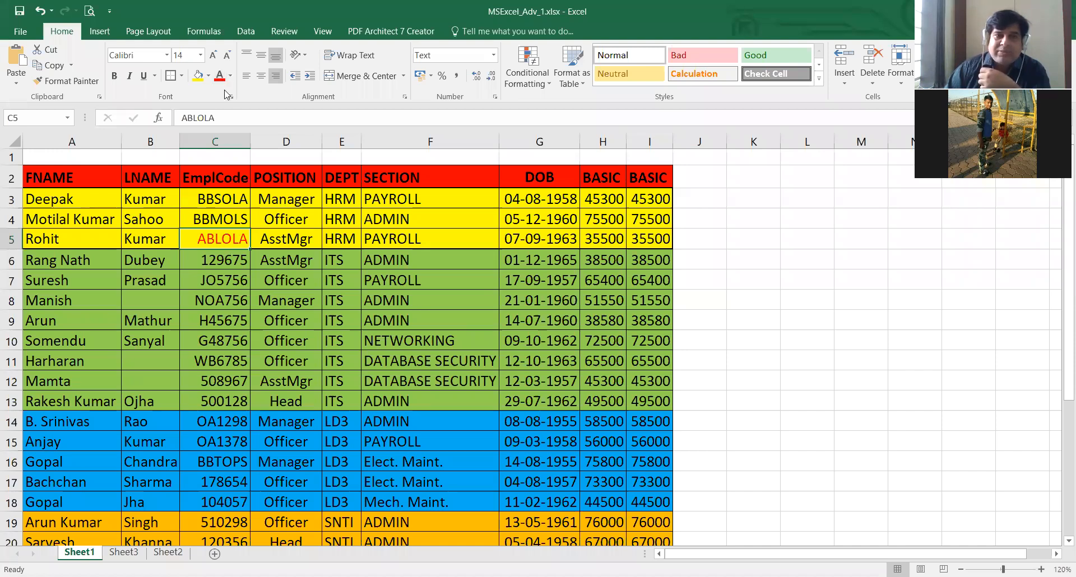
{"action": "left_click", "coordinate": [304, 252]}
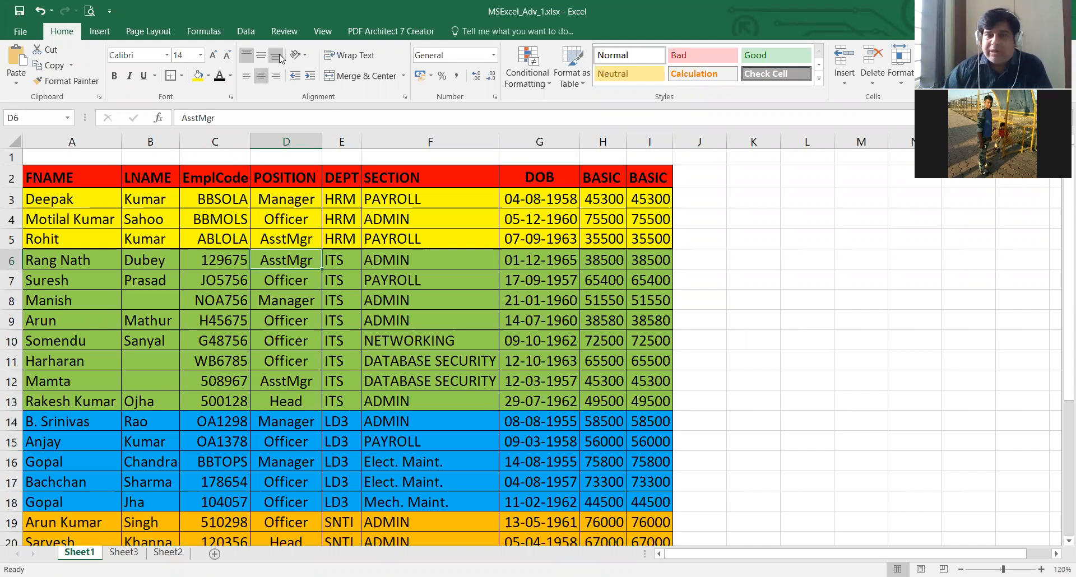
- Examine the vertical alignment and text orientation options for the first DOB cell, G3
{"action": "left_click", "coordinate": [535, 199]}
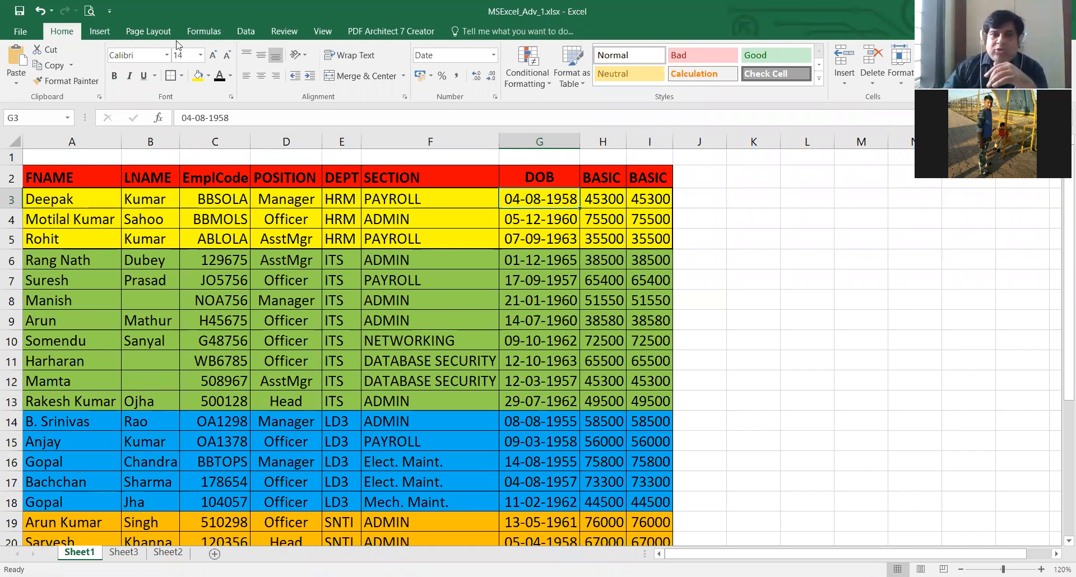
{"action": "left_click", "coordinate": [272, 56]}
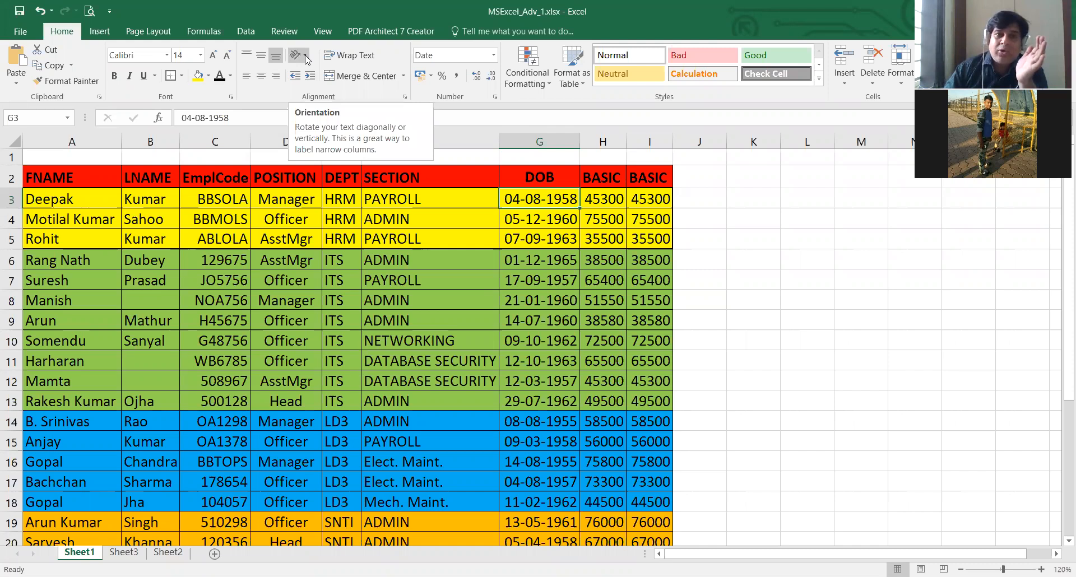
{"action": "left_click", "coordinate": [286, 239]}
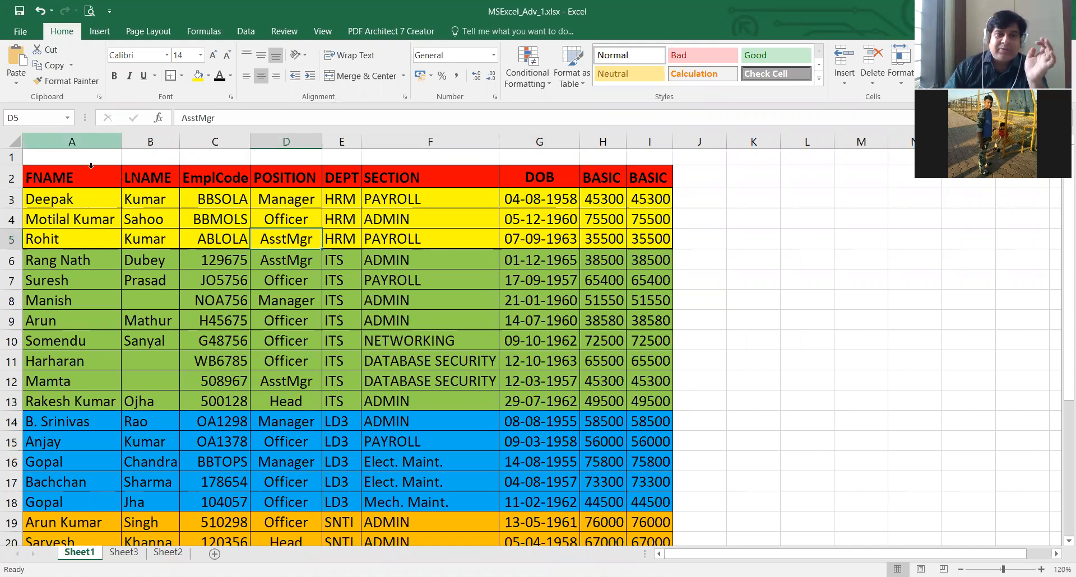
- Insert an empty column before the FNAME column and select its header-row cell A2
{"action": "right_click", "coordinate": [82, 143]}
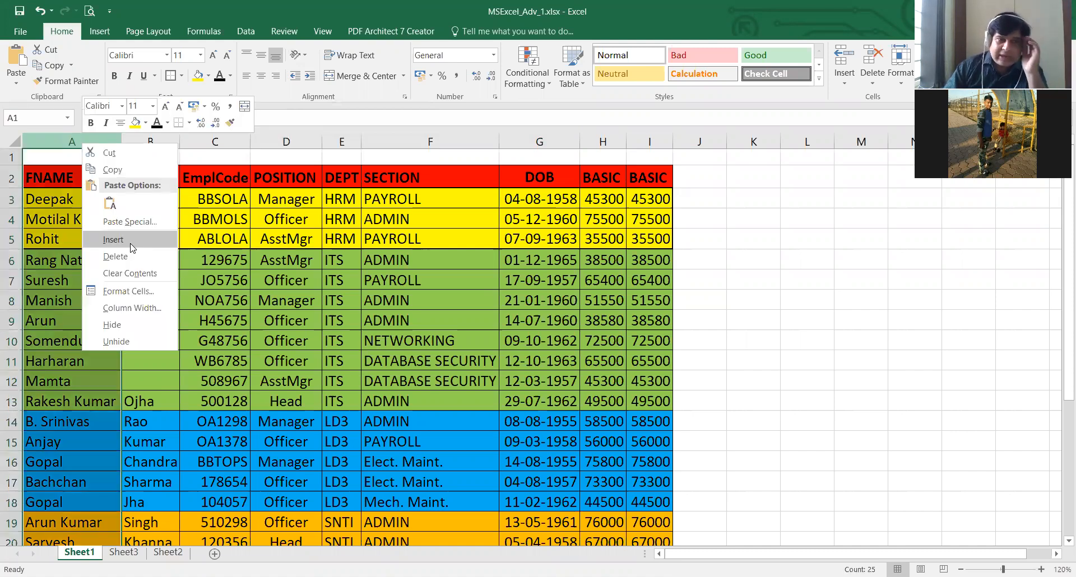
{"action": "left_click", "coordinate": [131, 241]}
{"action": "left_click", "coordinate": [48, 199]}
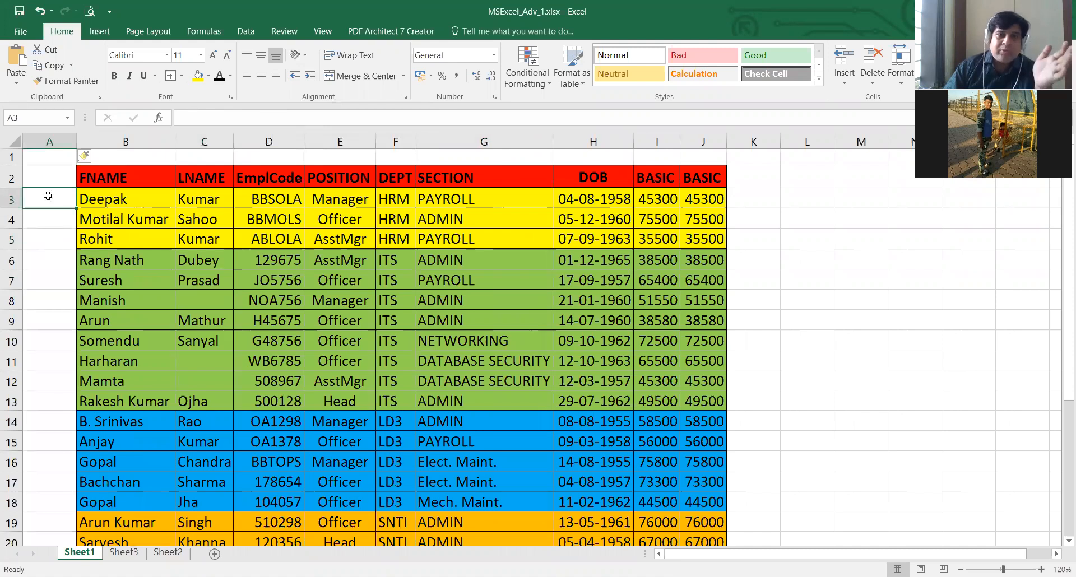
{"action": "left_click", "coordinate": [48, 175]}
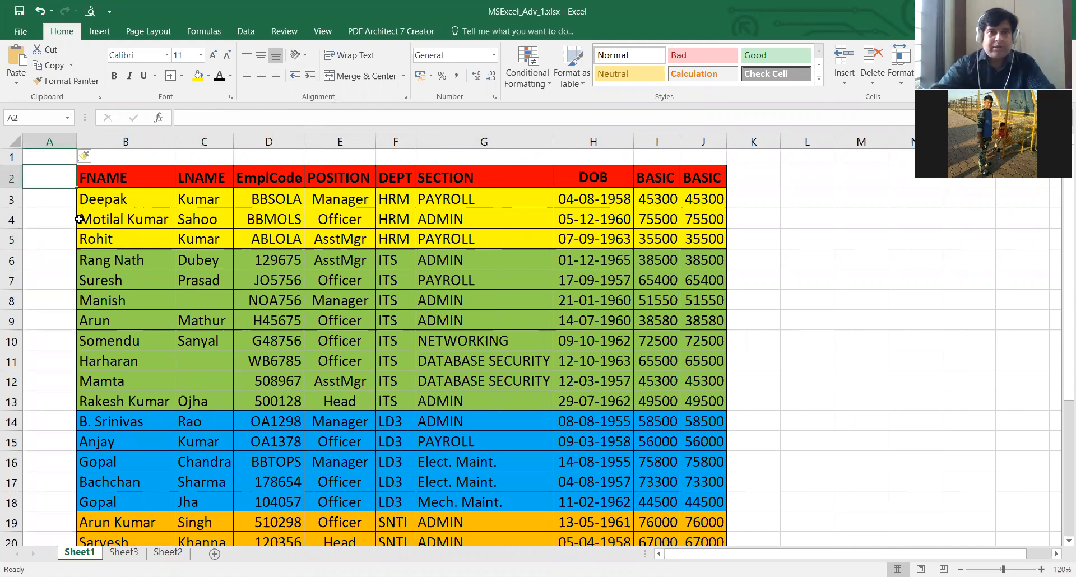
- Enter Dept as the header of the new column in cell A2
{"action": "type", "text": "Dept"}
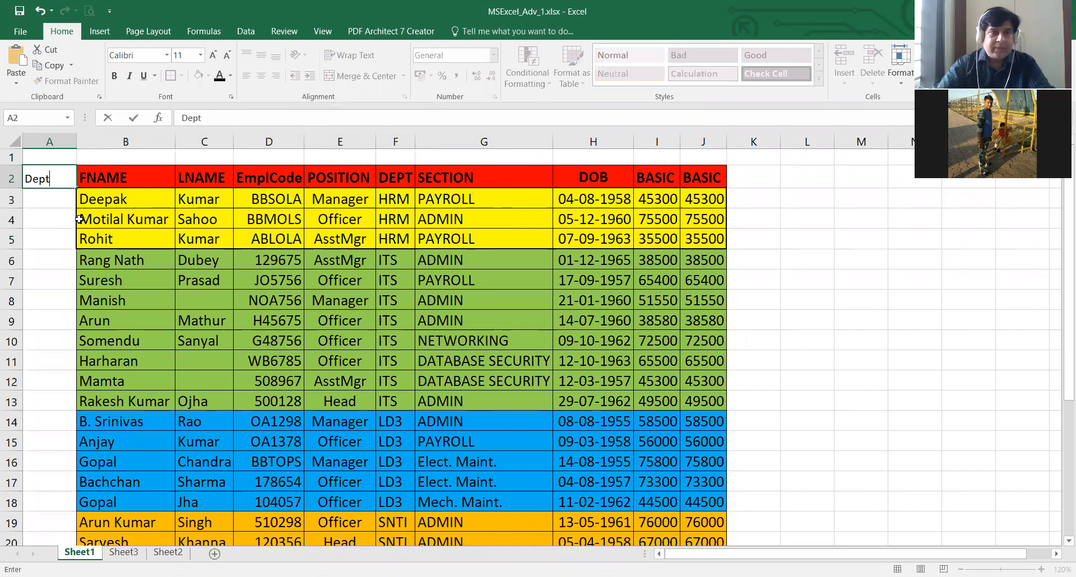
{"action": "key", "text": "Return"}
{"action": "key", "text": "Up"}
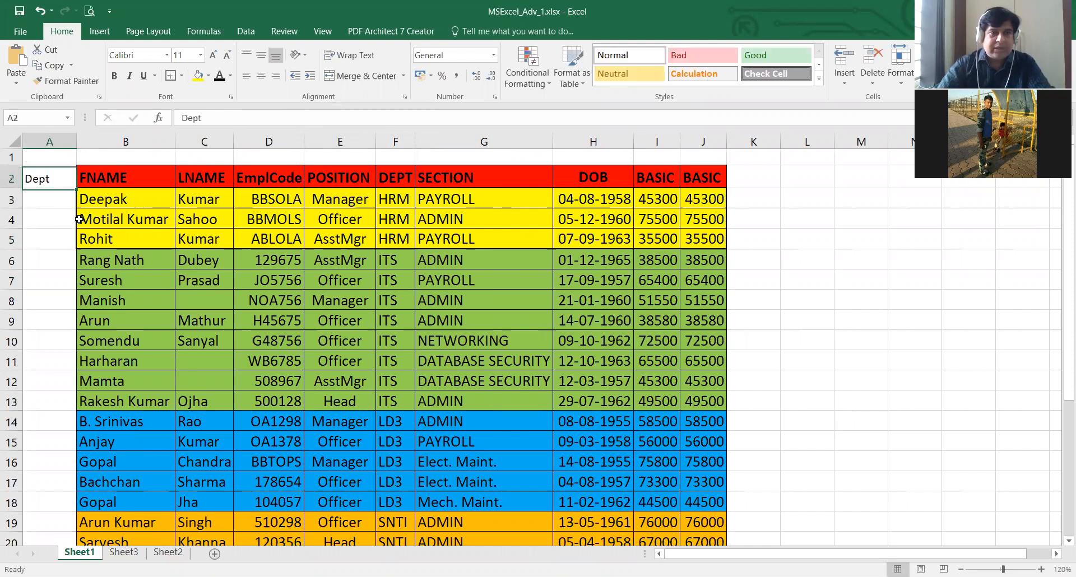
- Merge and center the empty cells A3:A5 beside the yellow HRM rows
{"action": "key", "text": "Down"}
{"action": "key", "text": "shift+Down"}
{"action": "key", "text": "shift+Down"}
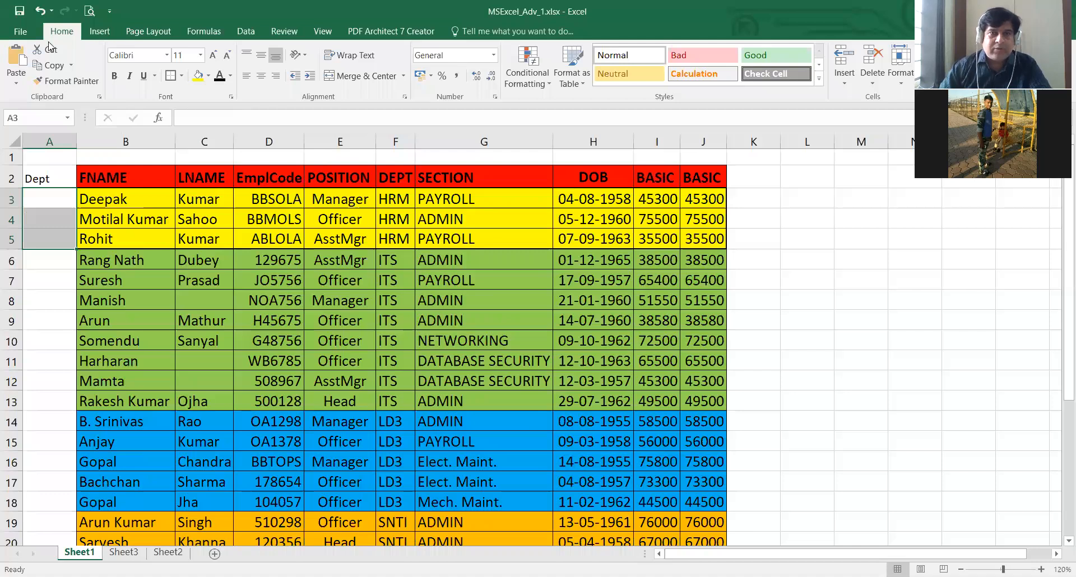
{"action": "left_click", "coordinate": [373, 76]}
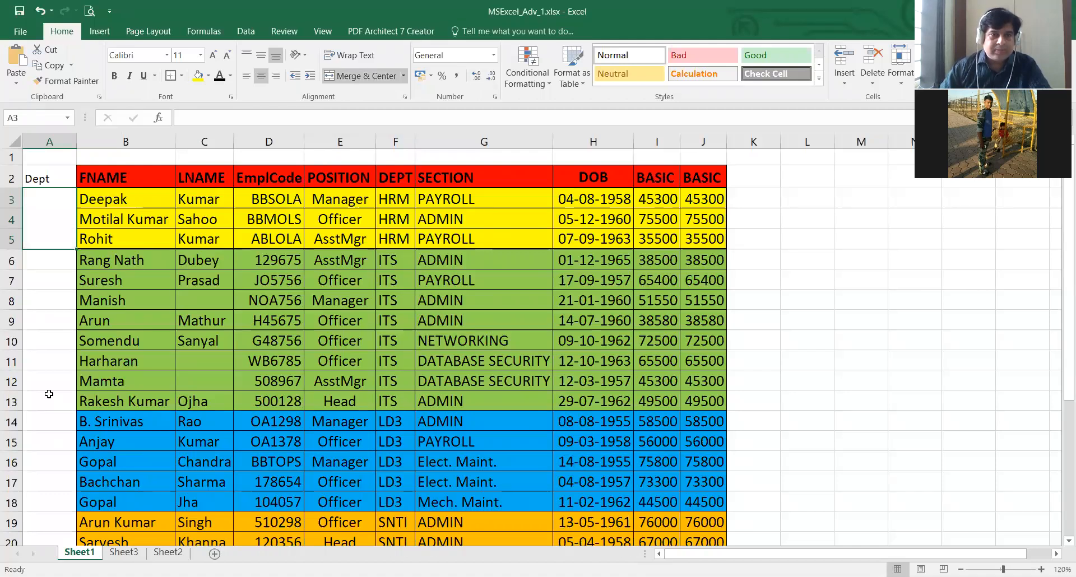
- Merge and center A6:A13 beside the green ITS rows and A14:A18 beside the blue LD3 rows
{"action": "key", "text": "Down"}
{"action": "key", "text": "shift+Down"}
{"action": "key", "text": "shift+Down"}
{"action": "key", "text": "shift+Down"}
{"action": "key", "text": "shift+Down"}
{"action": "key", "text": "shift+Down"}
{"action": "key", "text": "shift+Down"}
{"action": "key", "text": "shift+Down"}
{"action": "left_click_drag", "start_coordinate": [50, 422], "coordinate": [57, 498]}
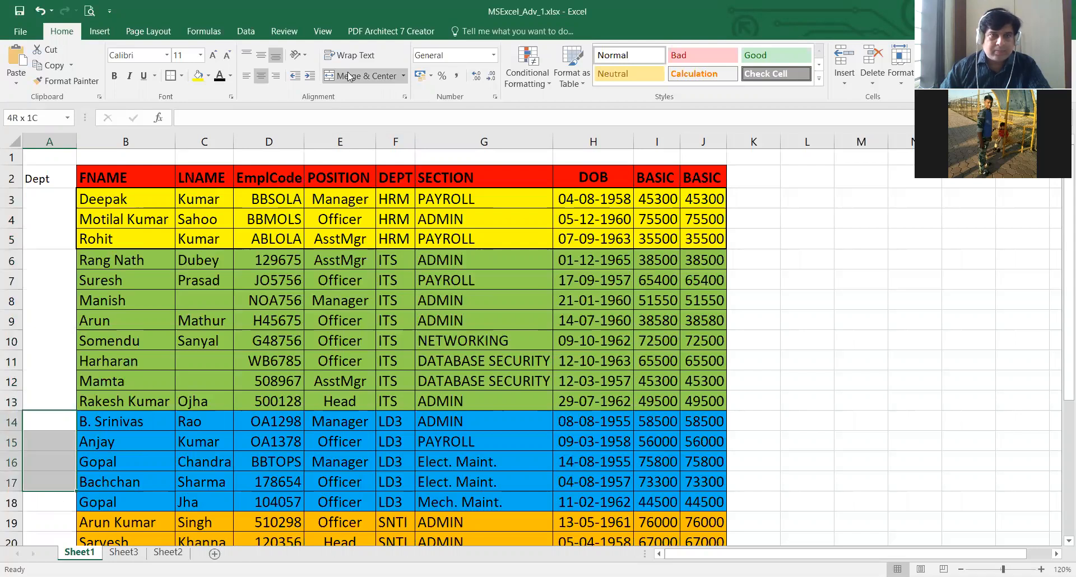
{"action": "left_click", "coordinate": [347, 76]}
- Merge and center A19:A25 beside the orange SNTI rows
{"action": "scroll", "coordinate": [118, 353], "scroll_direction": "down", "scroll_amount": 1}
{"action": "scroll", "coordinate": [55, 345], "scroll_direction": "down", "scroll_amount": 1}
{"action": "scroll", "coordinate": [47, 436], "scroll_direction": "down", "scroll_amount": 1}
{"action": "left_click_drag", "start_coordinate": [48, 435], "coordinate": [58, 459]}
{"action": "left_click", "coordinate": [344, 82]}
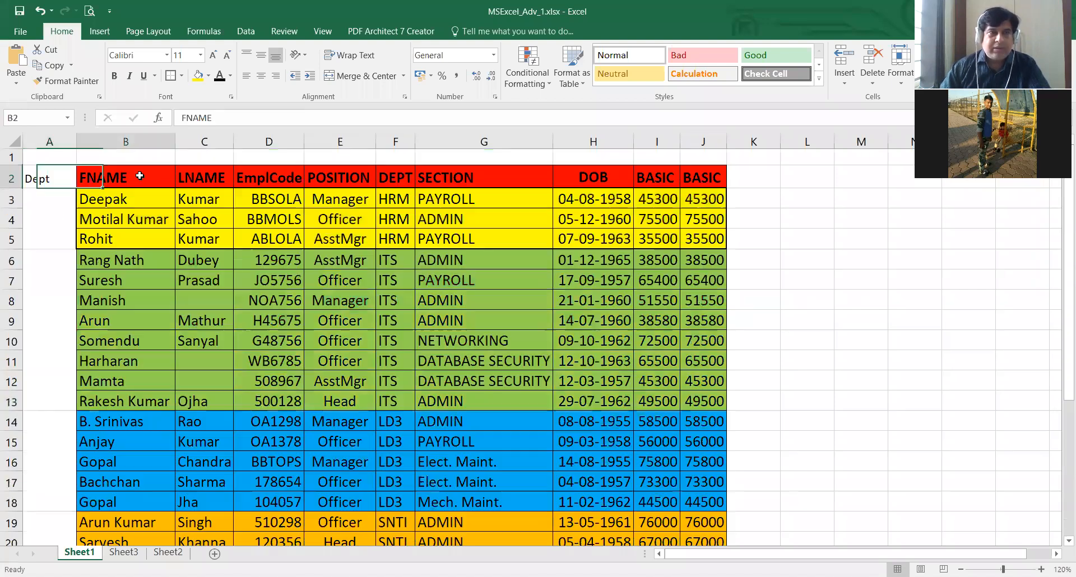
- Copy the red header formatting from the FNAME cell to the Dept header in A2
{"action": "scroll", "coordinate": [139, 175], "scroll_direction": "up", "scroll_amount": 3}
{"action": "left_click", "coordinate": [140, 175]}
{"action": "left_click", "coordinate": [78, 85]}
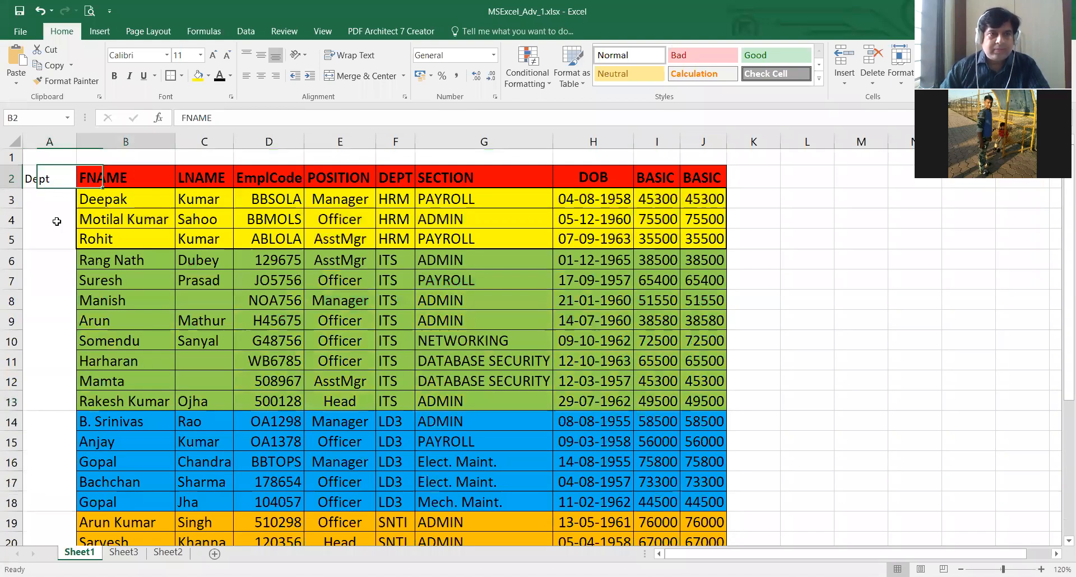
{"action": "left_click", "coordinate": [55, 179]}
- Enter HRM in the merged cell A3:A5 and middle-align it vertically
{"action": "left_click", "coordinate": [57, 202]}
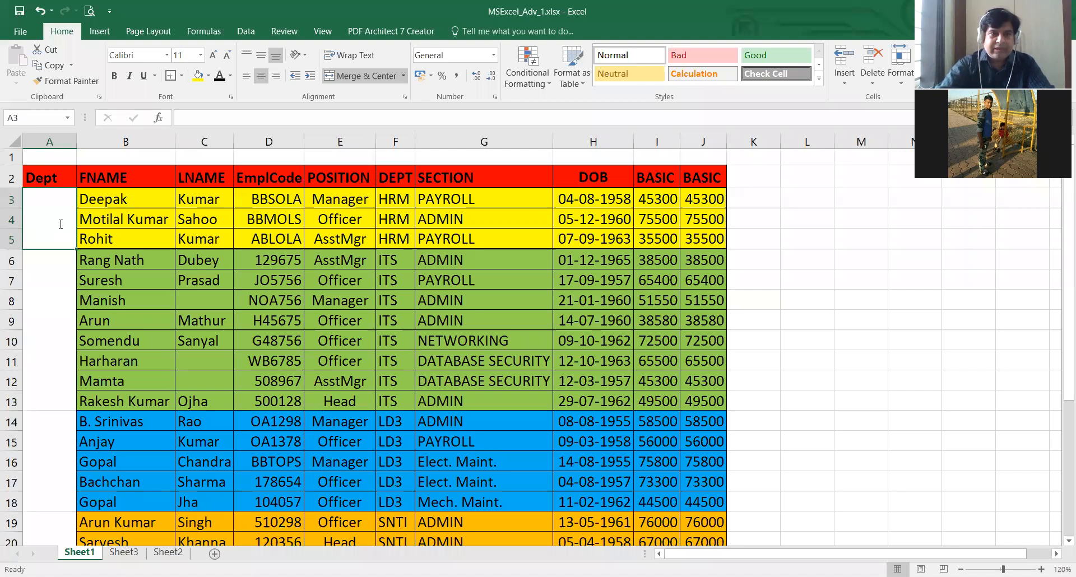
{"action": "type", "text": "HRM"}
{"action": "key", "text": "Return"}
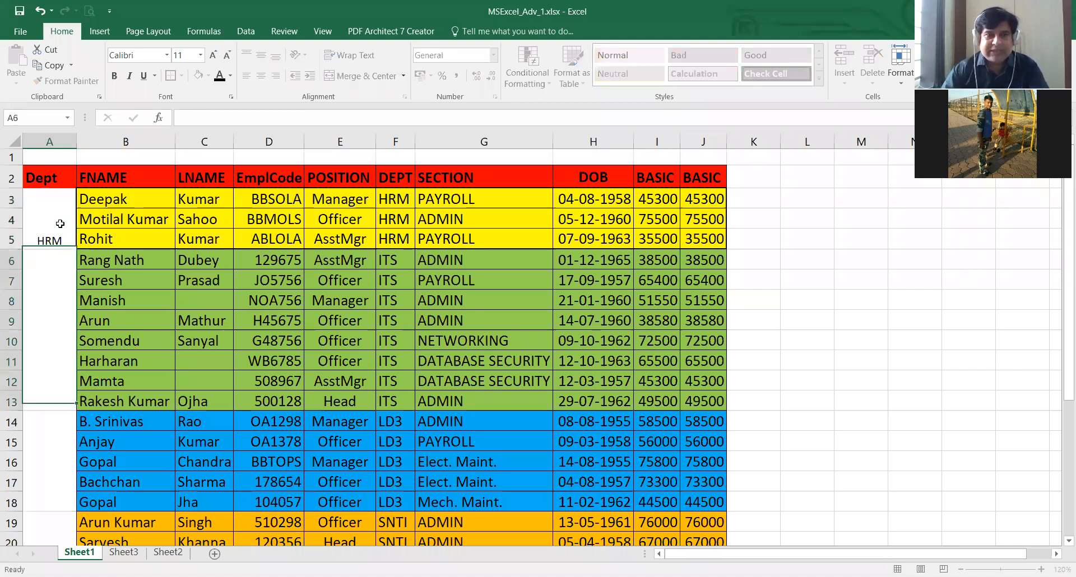
{"action": "left_click", "coordinate": [60, 224]}
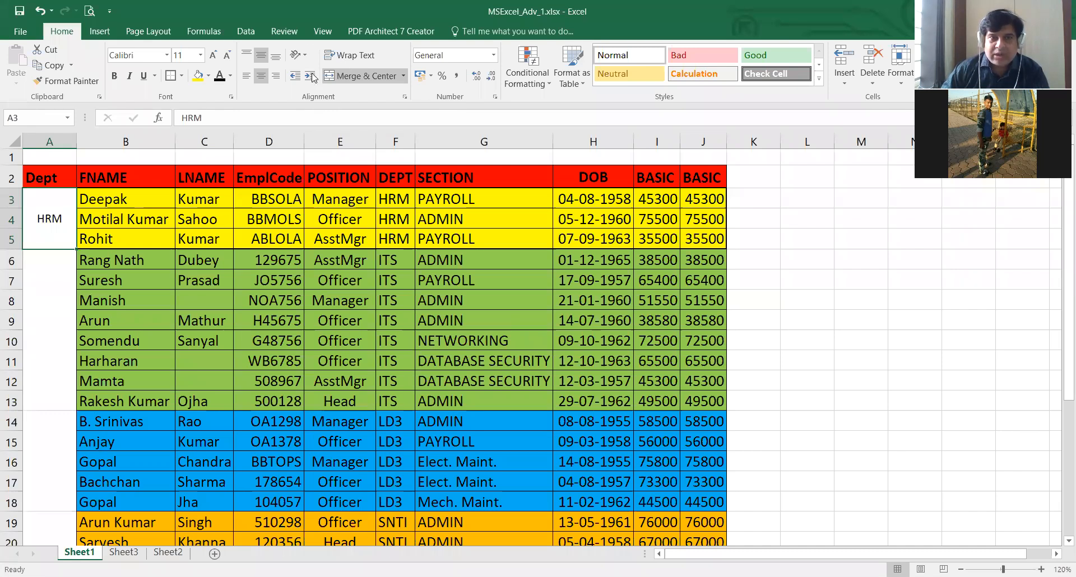
- Try the Vertical Text orientation on the merged HRM cell, followed by Rotate Text Up
{"action": "left_click", "coordinate": [303, 54]}
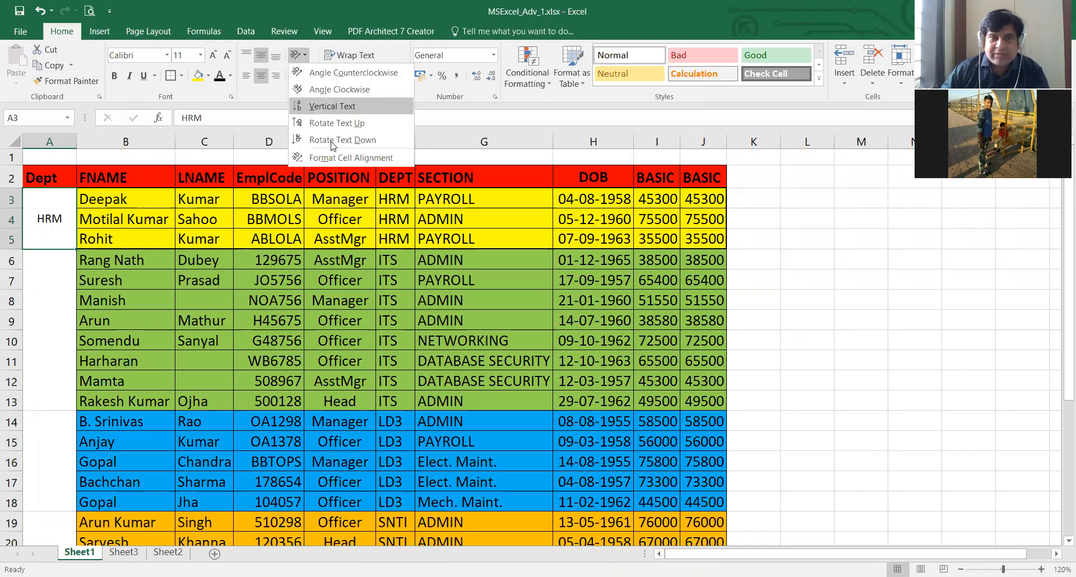
{"action": "left_click", "coordinate": [332, 107]}
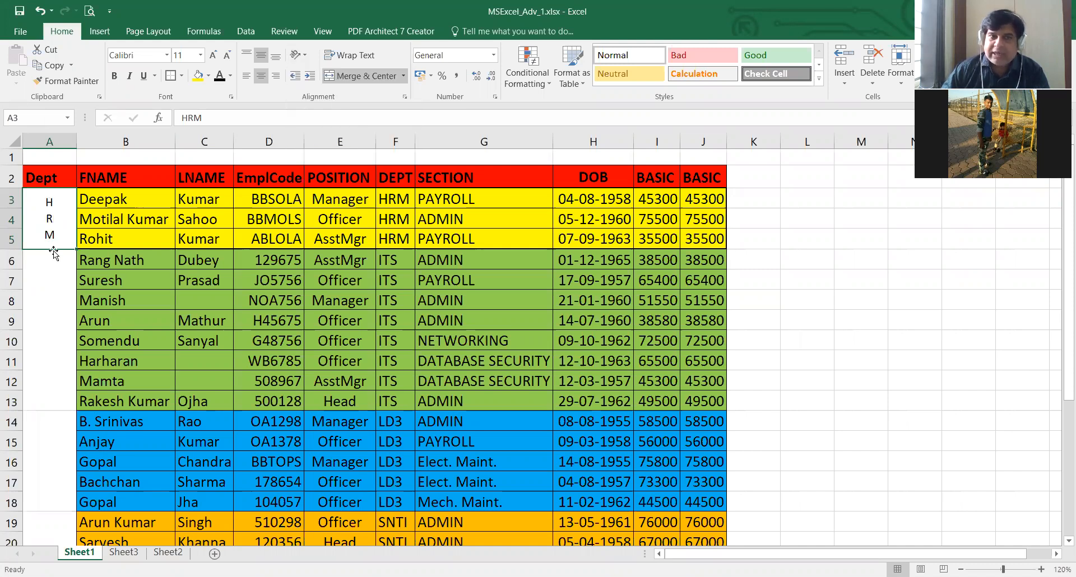
{"action": "left_click", "coordinate": [305, 55]}
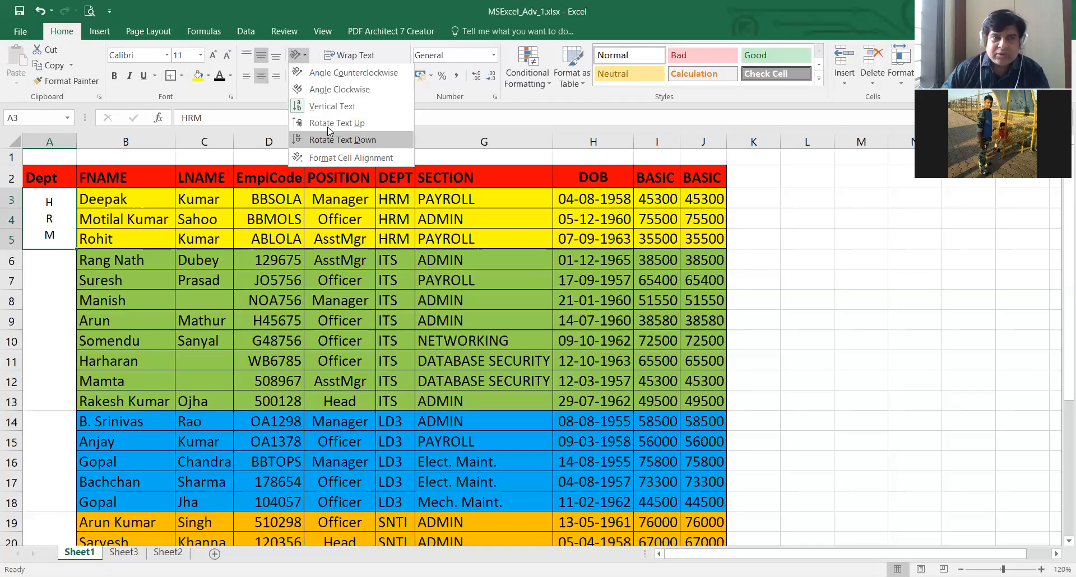
{"action": "key", "text": "u"}
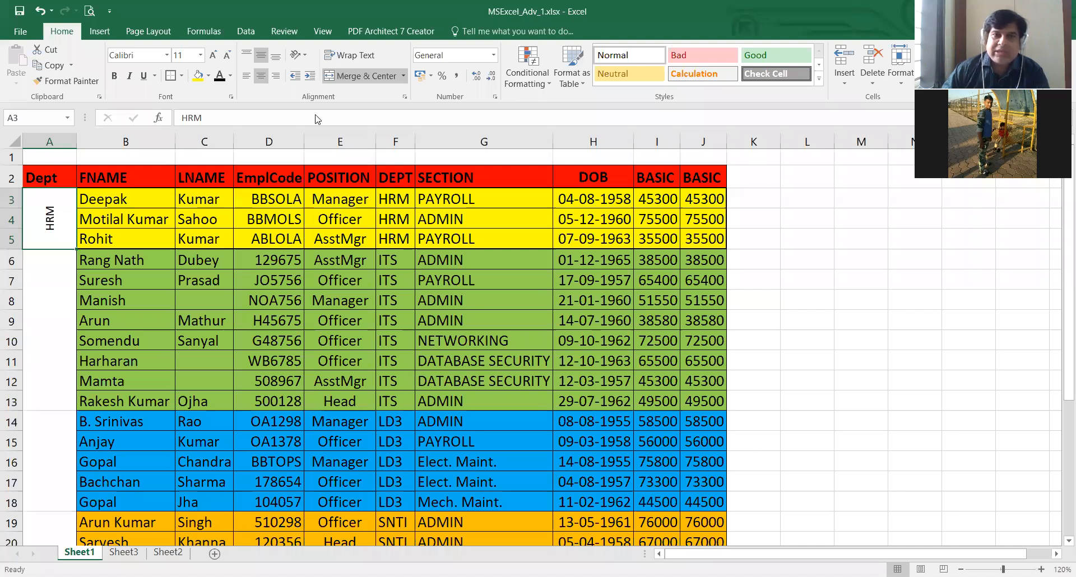
{"action": "left_click", "coordinate": [299, 55]}
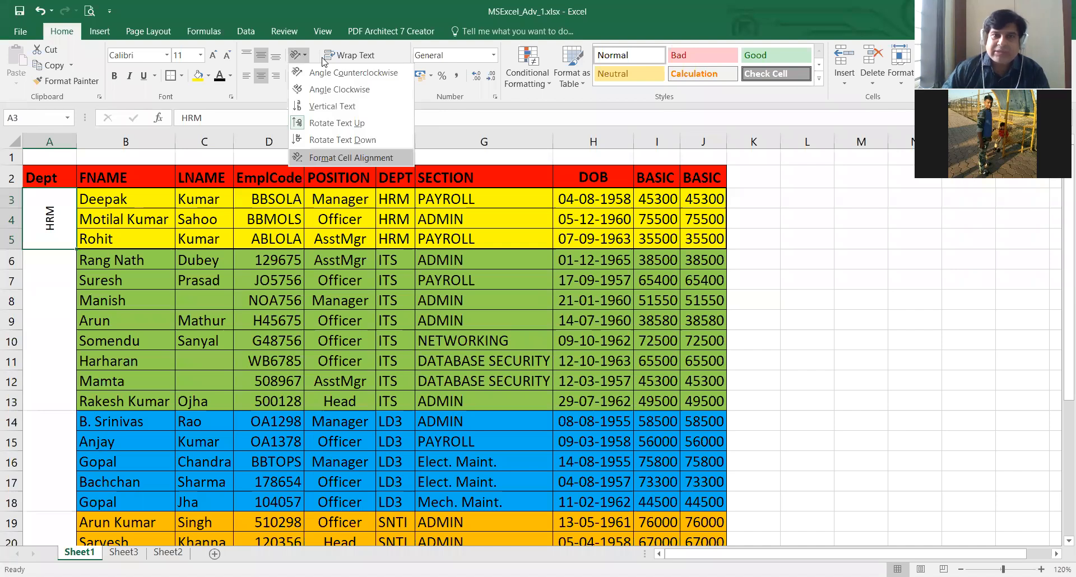
{"action": "left_click", "coordinate": [47, 189]}
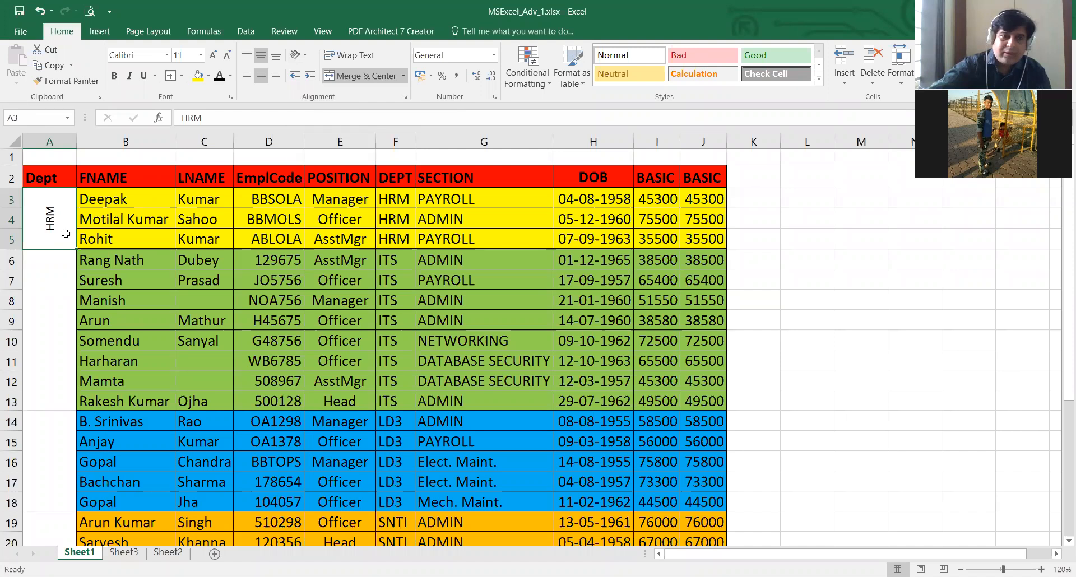
- Clear HRM from the merged Dept cell, then undo back past the HRM entry and the Dept header formatting
{"action": "key", "text": "Delete"}
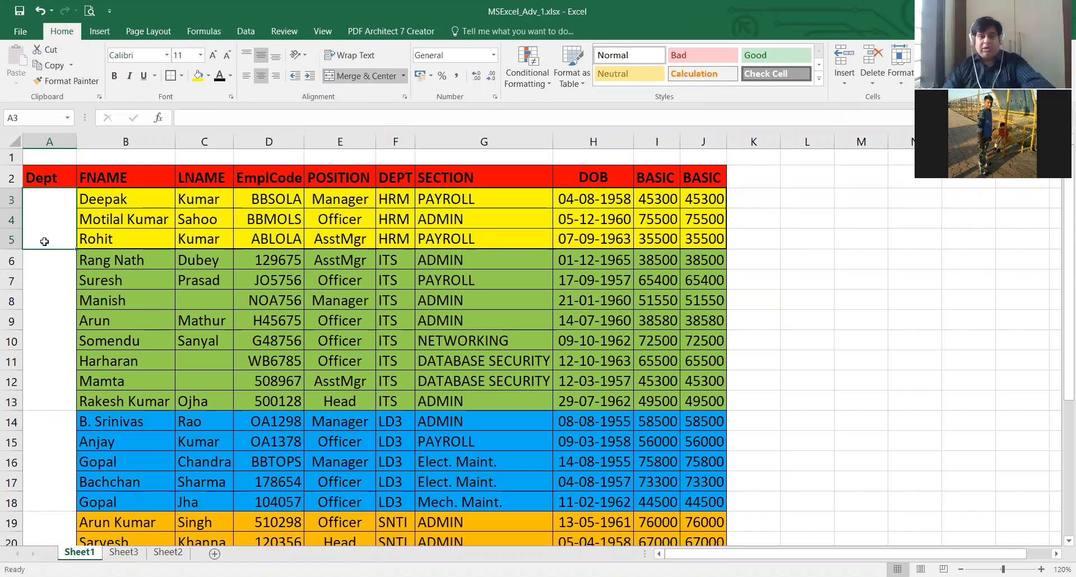
{"action": "key", "text": "ctrl+z"}
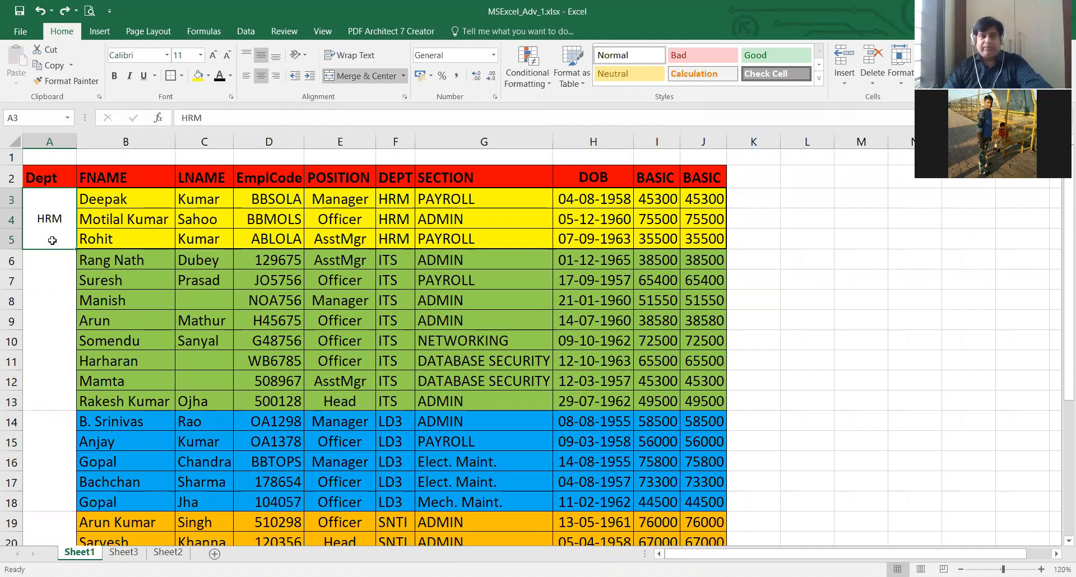
{"action": "key", "text": "ctrl+z"}
{"action": "key", "text": "ctrl+z"}
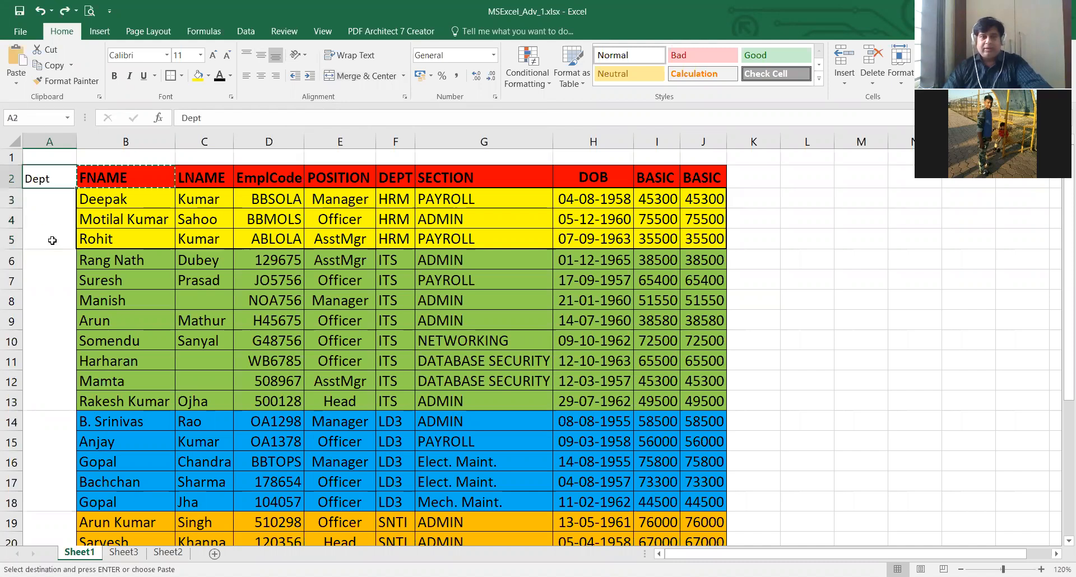
- Merge and center the blank Dept cells A3:A5 beside the three HRM rows and select the merged cell
{"action": "left_click_drag", "start_coordinate": [41, 199], "coordinate": [50, 246]}
{"action": "left_click", "coordinate": [48, 220]}
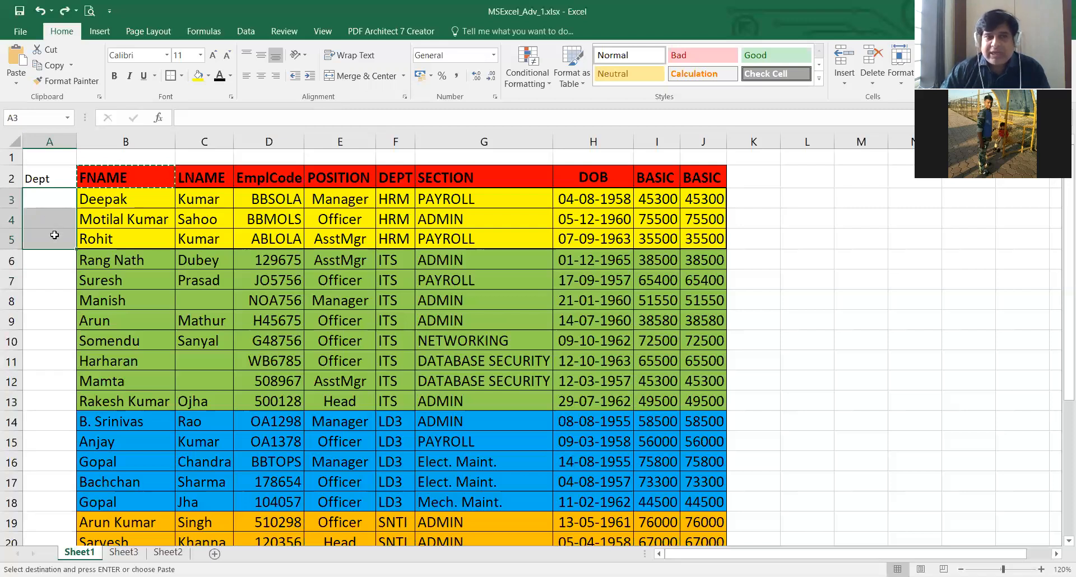
{"action": "key", "text": "shift+Up"}
{"action": "key", "text": "shift+Down"}
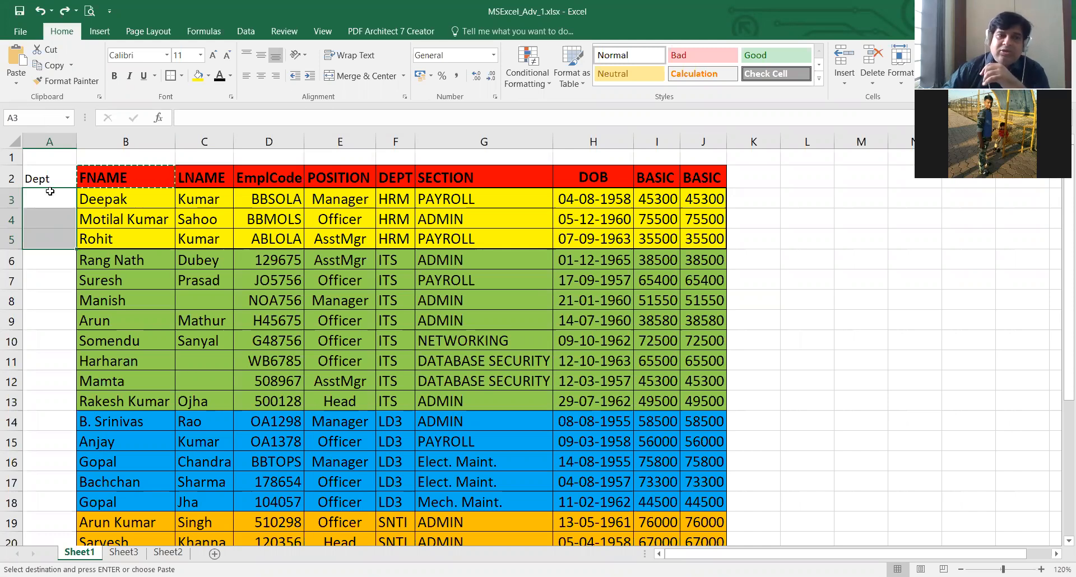
{"action": "left_click_drag", "start_coordinate": [42, 200], "coordinate": [43, 242]}
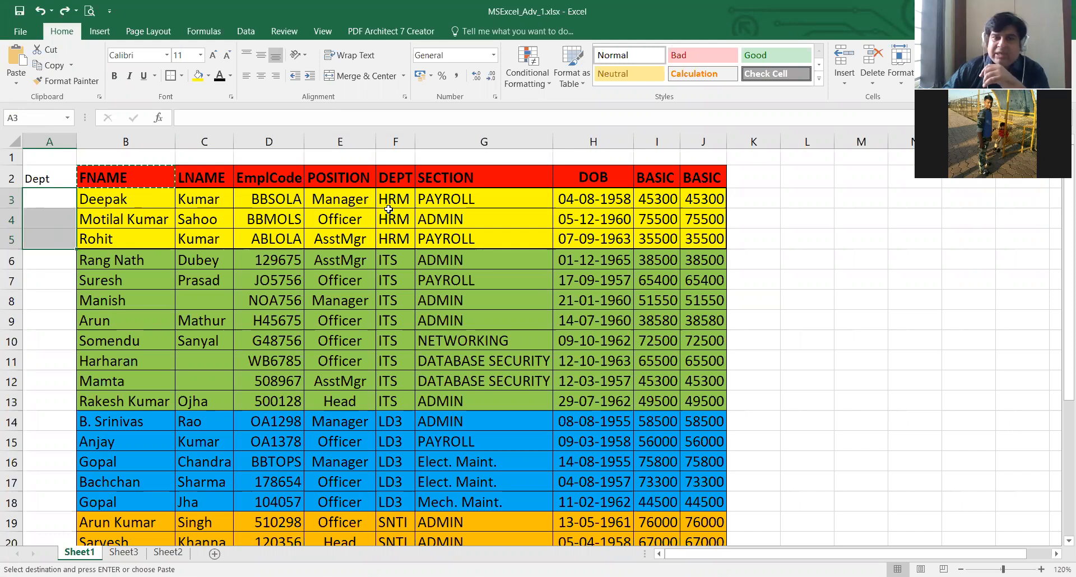
{"action": "left_click_drag", "start_coordinate": [395, 200], "coordinate": [403, 232]}
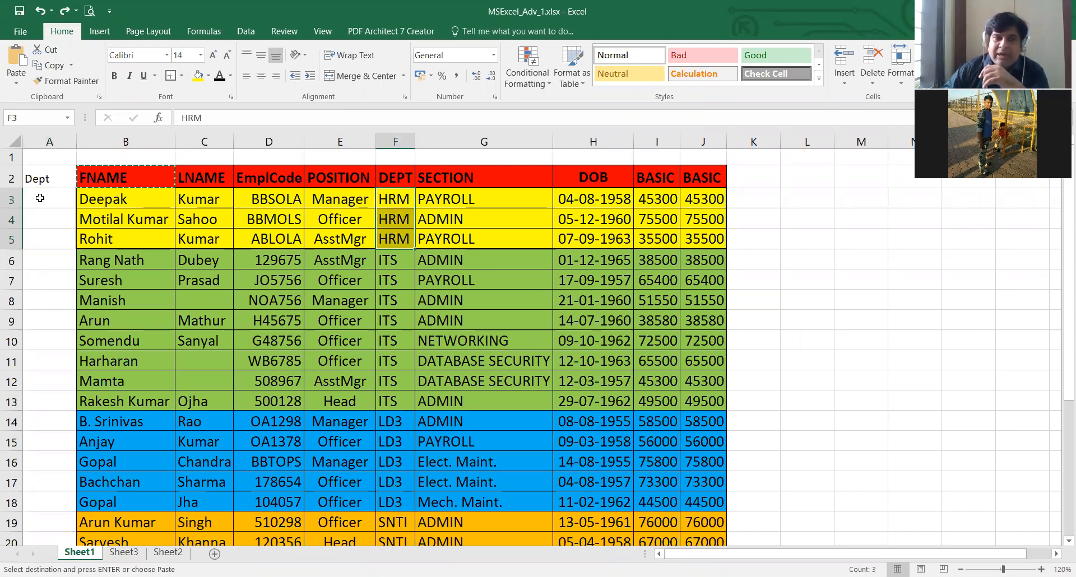
{"action": "left_click_drag", "start_coordinate": [50, 199], "coordinate": [51, 242]}
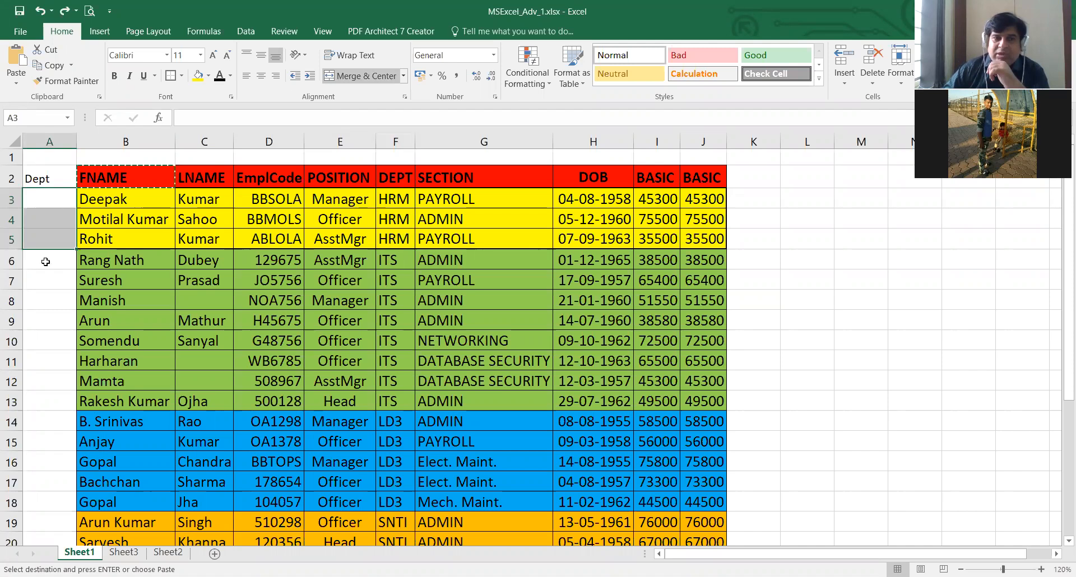
{"action": "key", "text": "alt+h"}
{"action": "key", "text": "m"}
{"action": "key", "text": "c"}
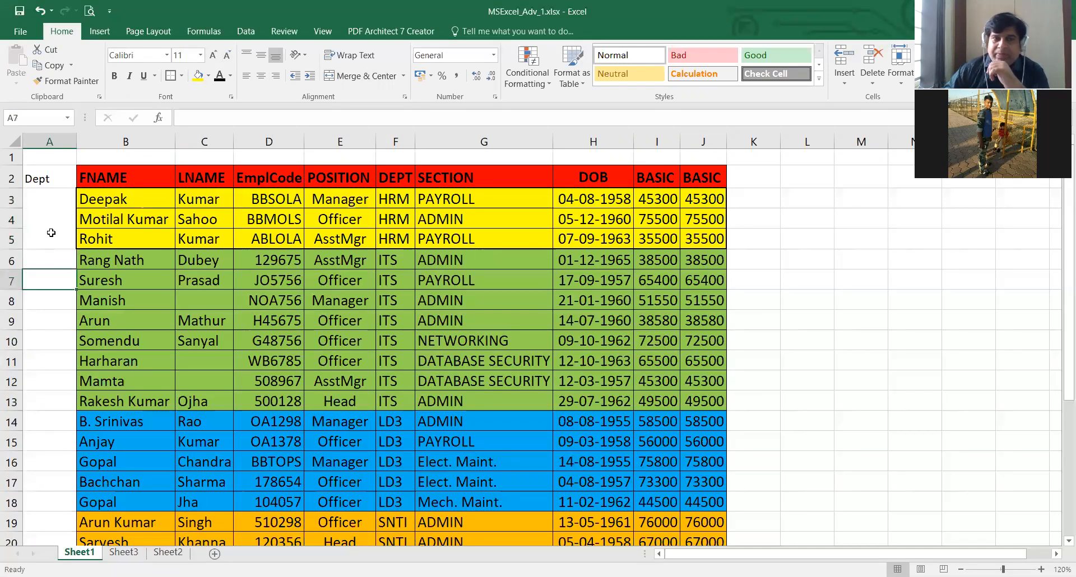
{"action": "left_click", "coordinate": [49, 259]}
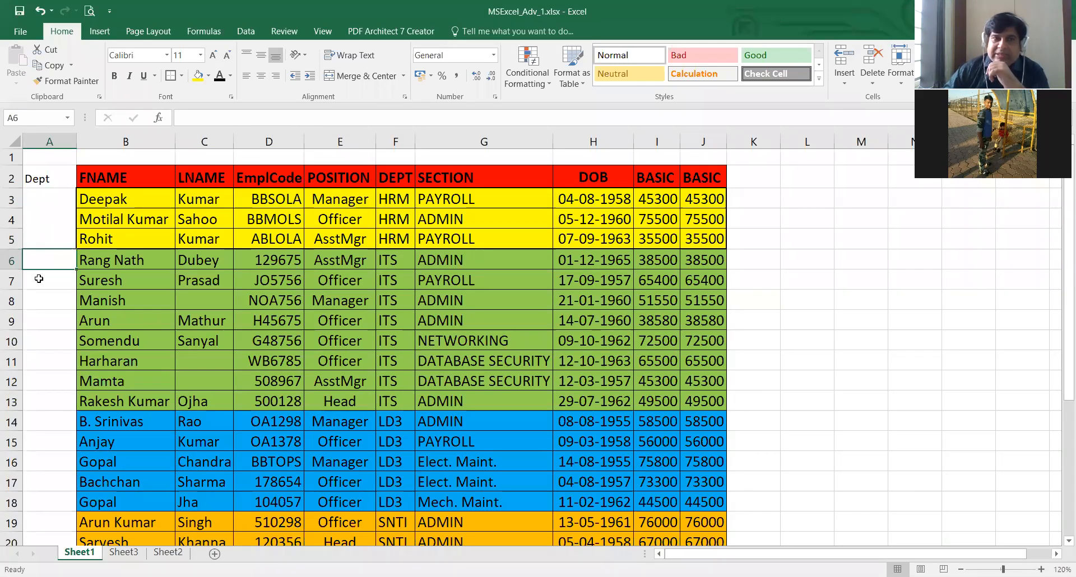
{"action": "left_click", "coordinate": [49, 200]}
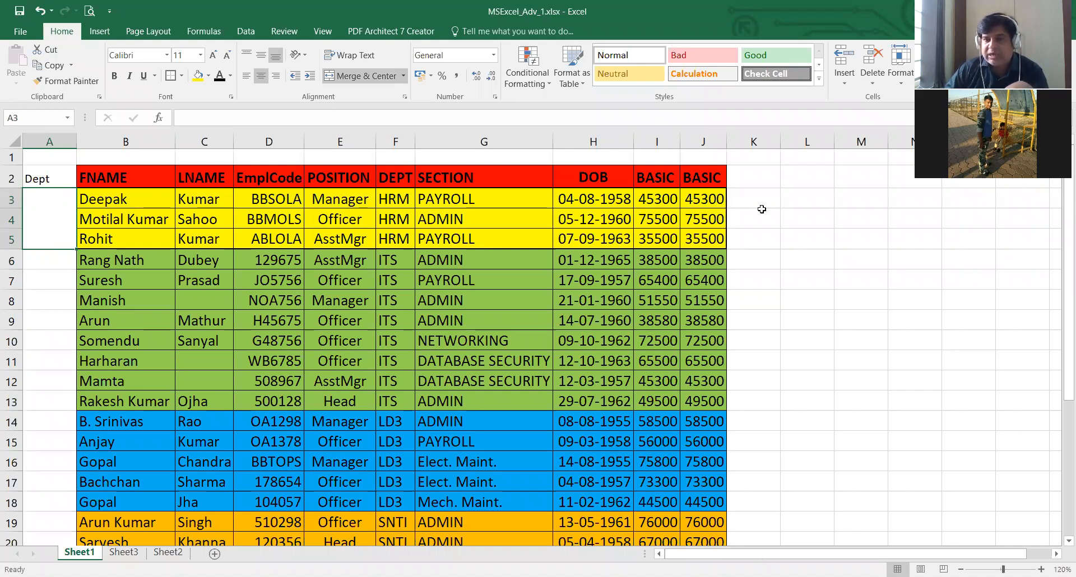
- Try merging and centering K3:M3 across row 3, then undo the merge
{"action": "scroll", "coordinate": [797, 194], "scroll_direction": "right", "scroll_amount": 1}
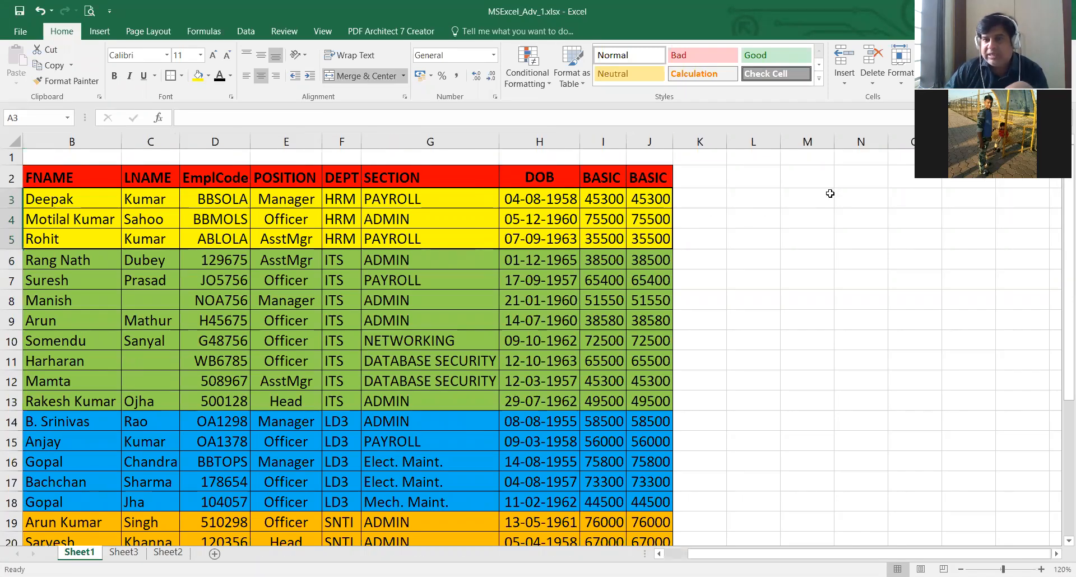
{"action": "left_click_drag", "start_coordinate": [700, 197], "coordinate": [830, 194]}
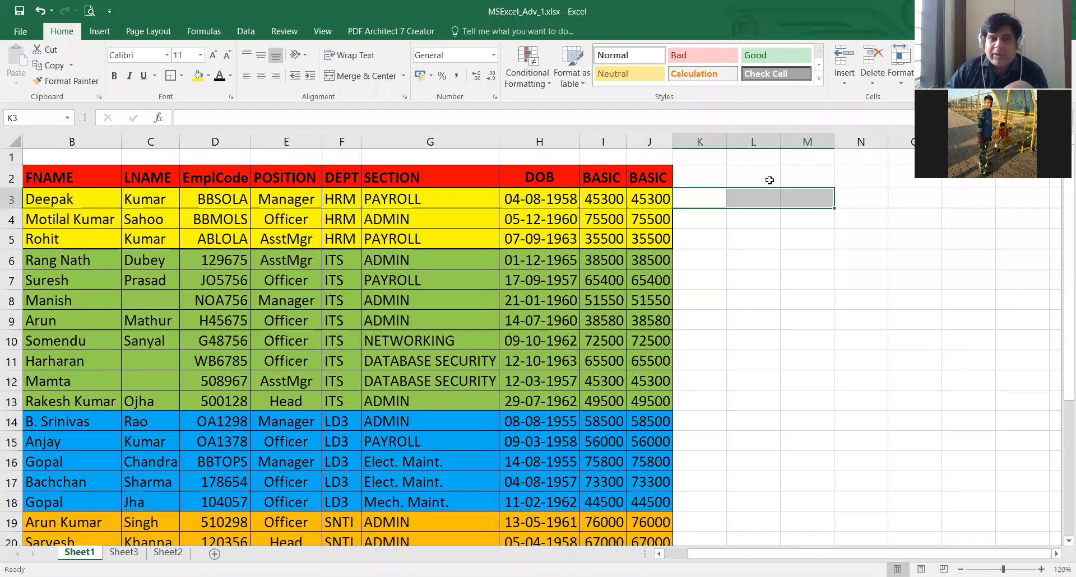
{"action": "left_click", "coordinate": [375, 81]}
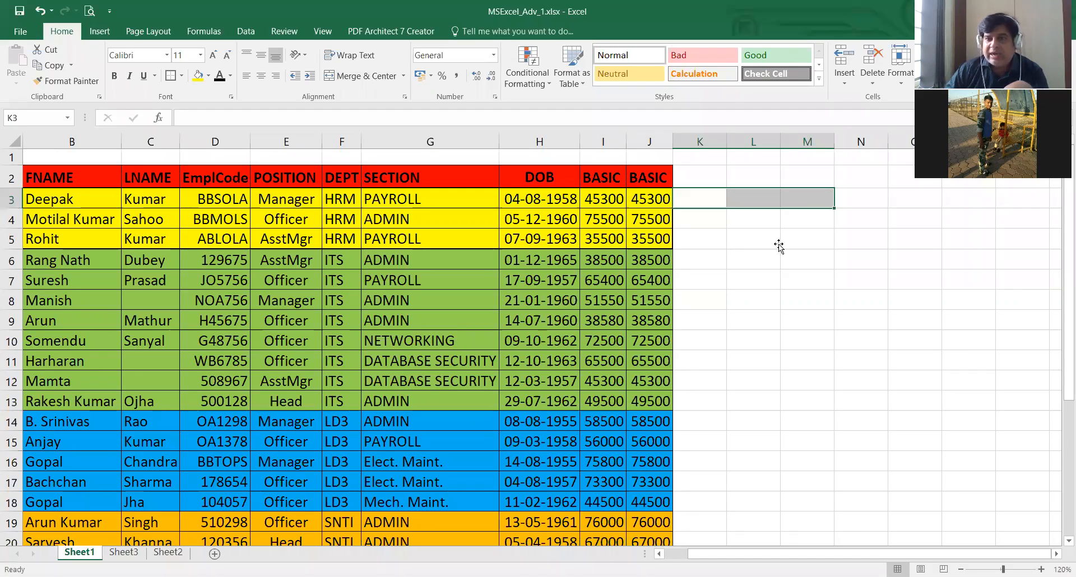
{"action": "left_click", "coordinate": [807, 240]}
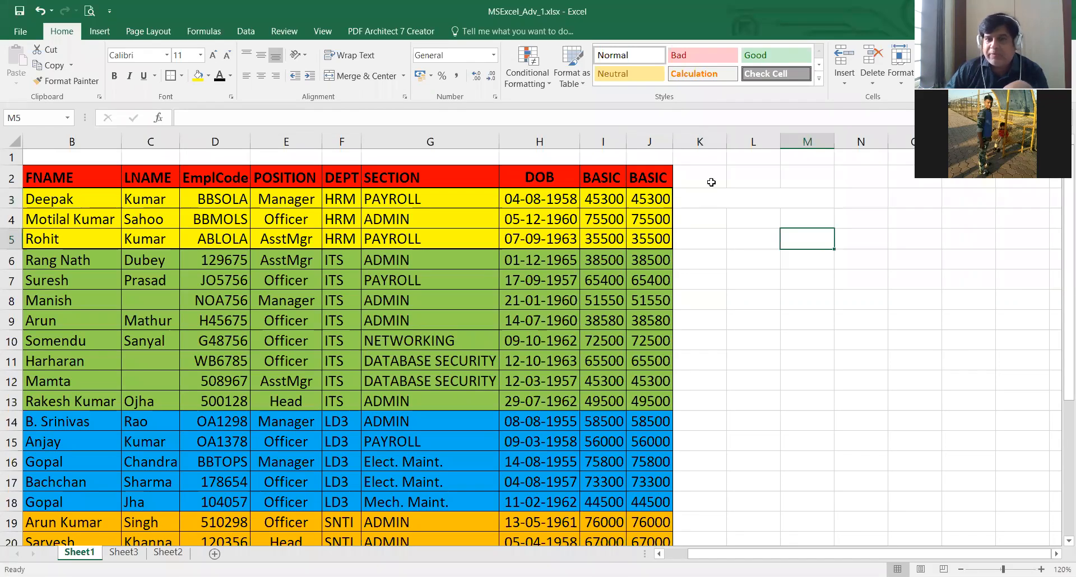
{"action": "left_click", "coordinate": [707, 193]}
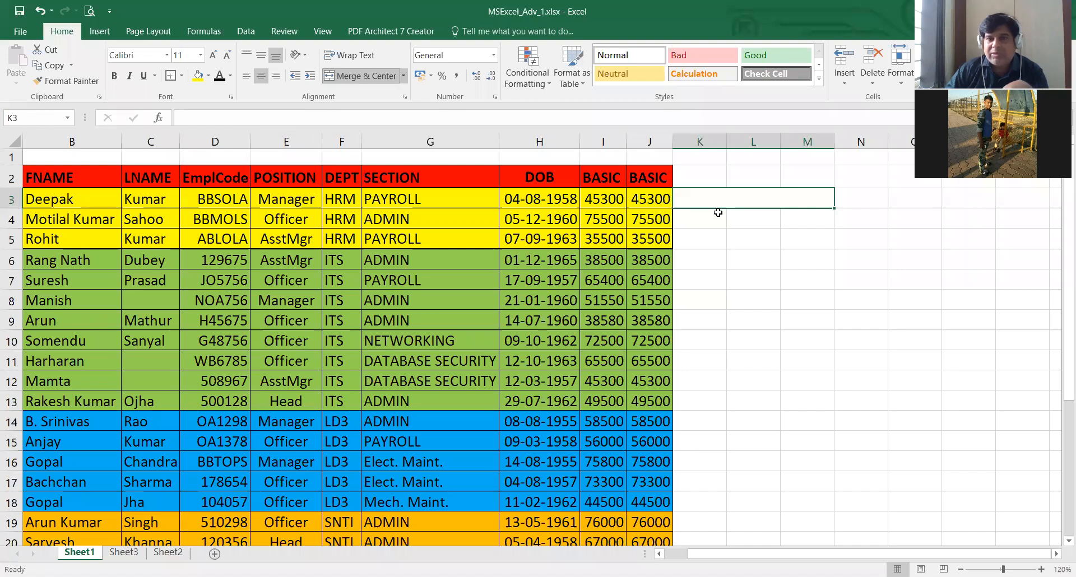
{"action": "key", "text": "ctrl+z"}
- Merge and center the empty cells K3:M3 outside the table in row 3
{"action": "left_click", "coordinate": [759, 201]}
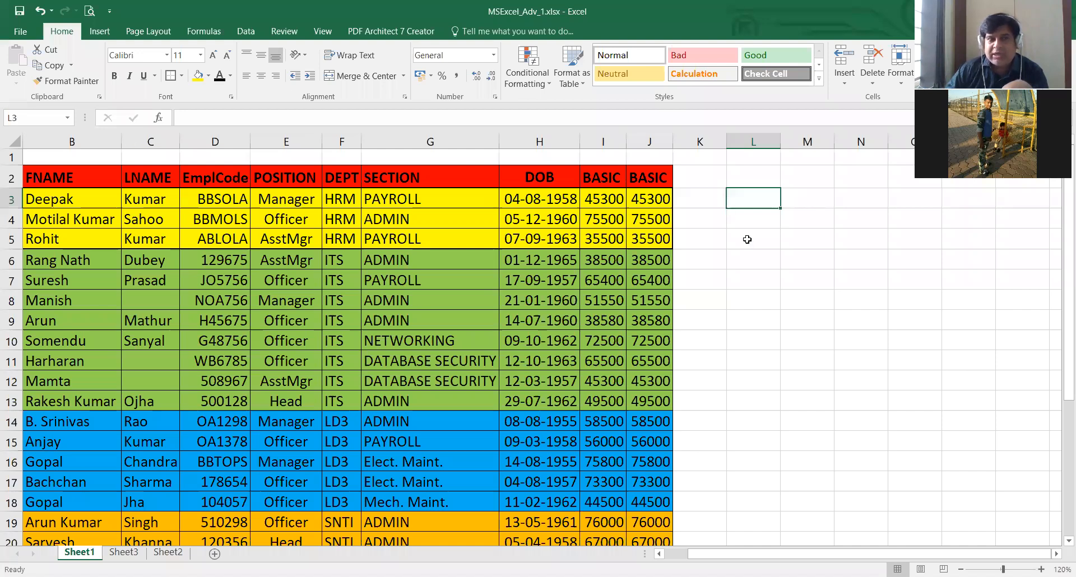
{"action": "left_click_drag", "start_coordinate": [806, 199], "coordinate": [701, 199]}
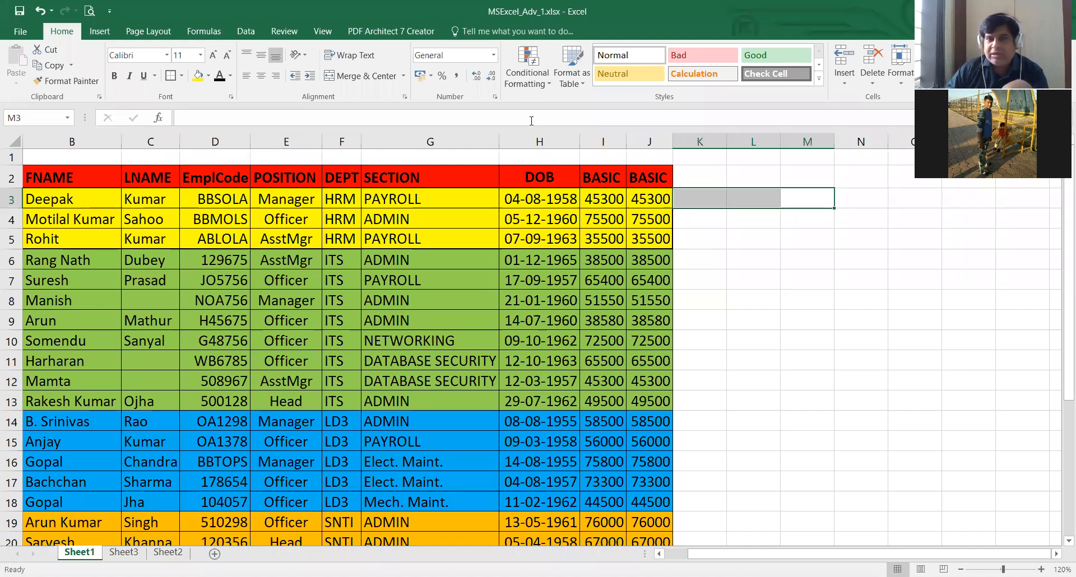
{"action": "left_click", "coordinate": [362, 81]}
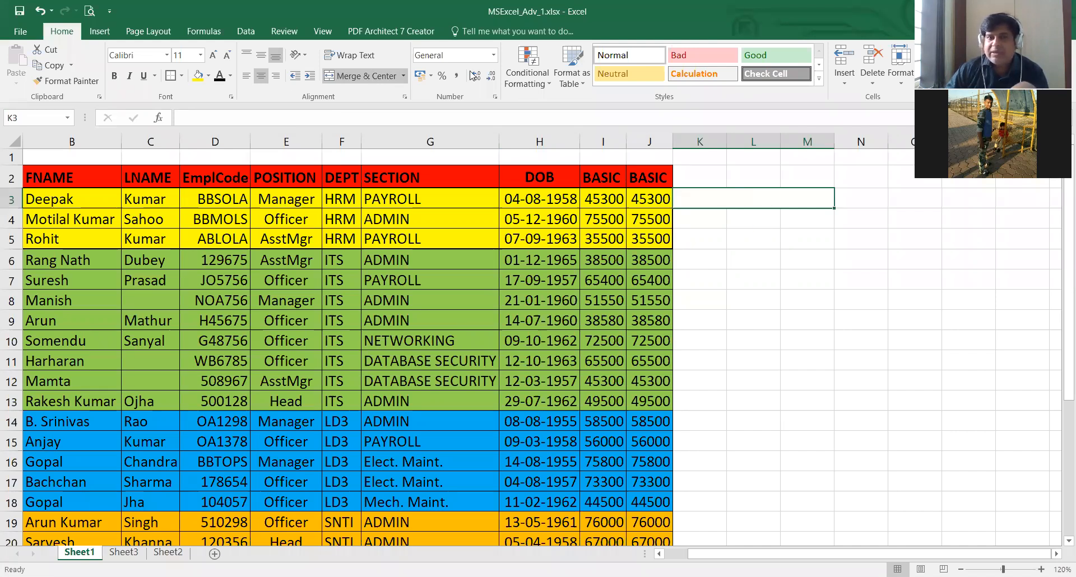
- Unmerge the merged cell K3:M3 outside the table and keep the separated cells K3:M3 selected
{"action": "left_click", "coordinate": [359, 79]}
{"action": "left_click", "coordinate": [751, 192]}
{"action": "left_click_drag", "start_coordinate": [702, 200], "coordinate": [768, 204]}
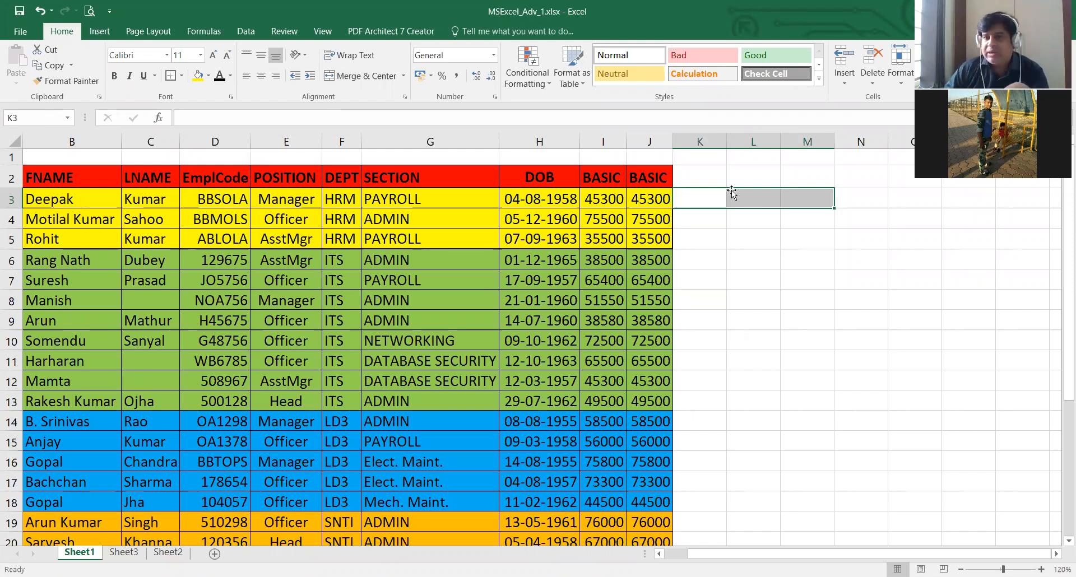
- Merge and center K3:M3 again, then unmerge it and select its separate cells one by one
{"action": "left_click", "coordinate": [363, 83]}
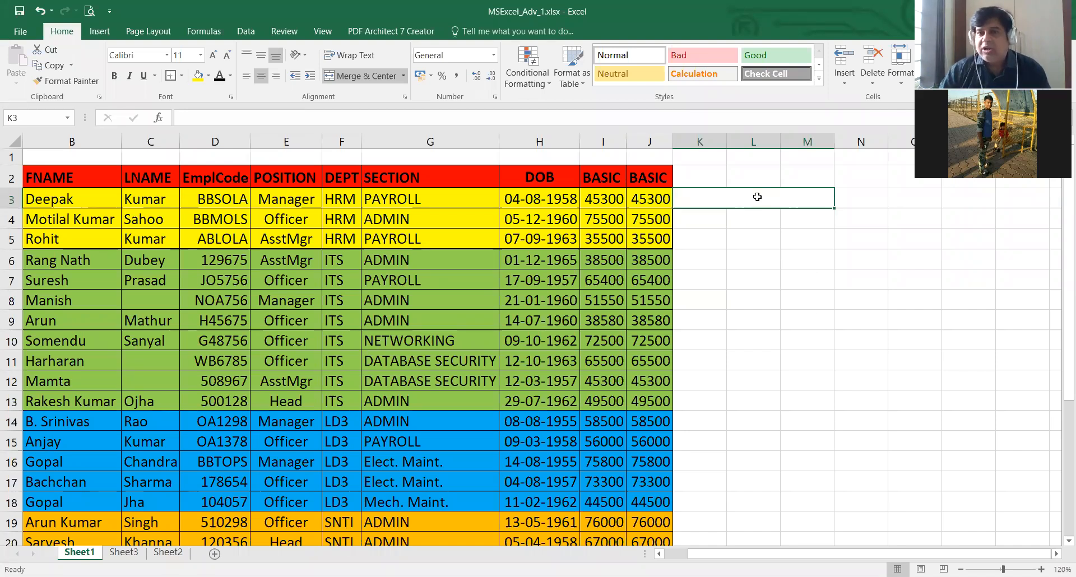
{"action": "left_click", "coordinate": [360, 78]}
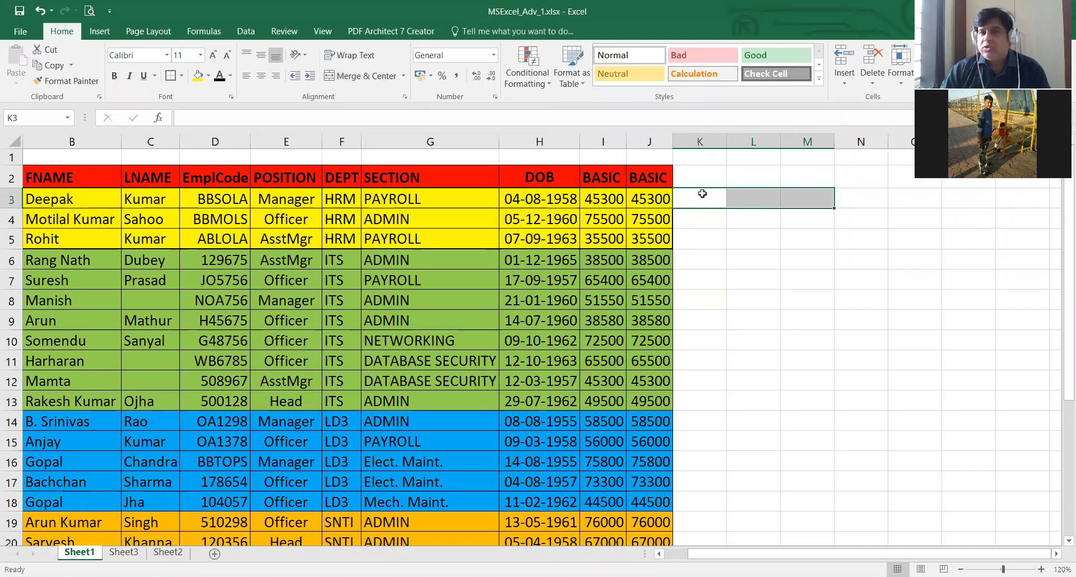
{"action": "left_click", "coordinate": [769, 200]}
{"action": "left_click", "coordinate": [809, 198]}
{"action": "left_click", "coordinate": [730, 200]}
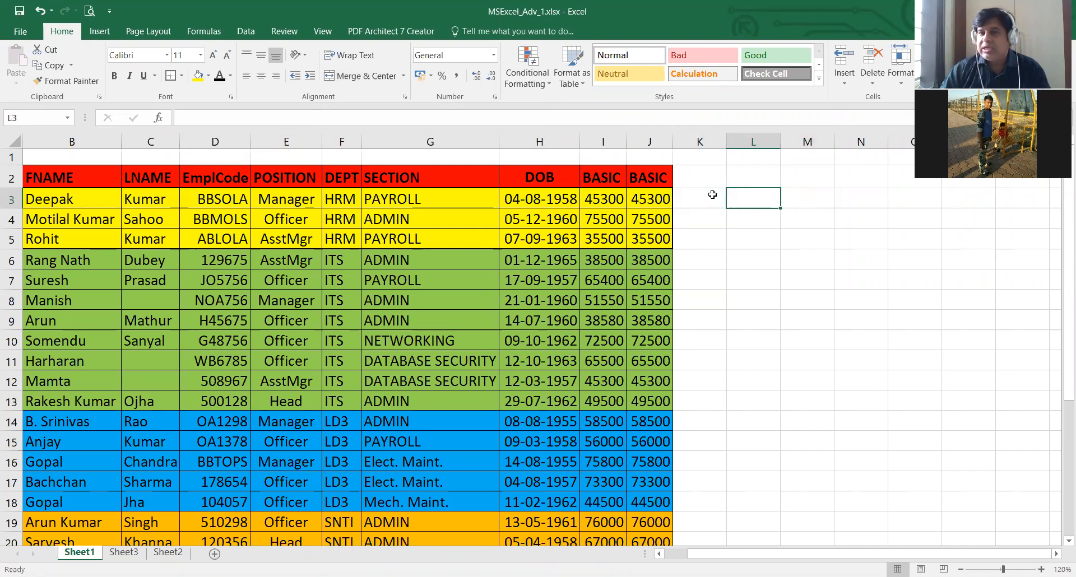
{"action": "left_click", "coordinate": [712, 196]}
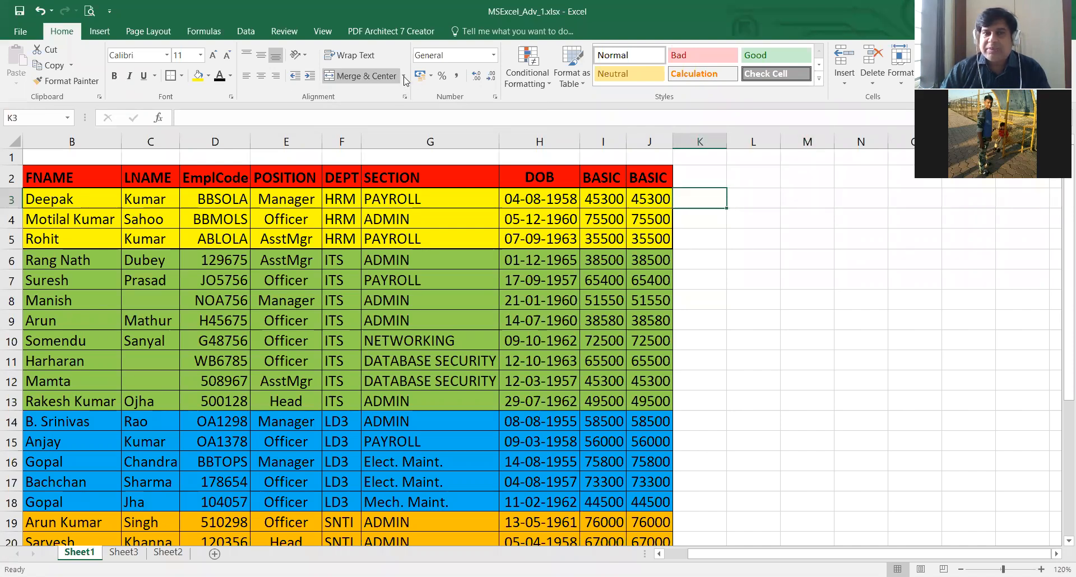
{"action": "left_click", "coordinate": [404, 79]}
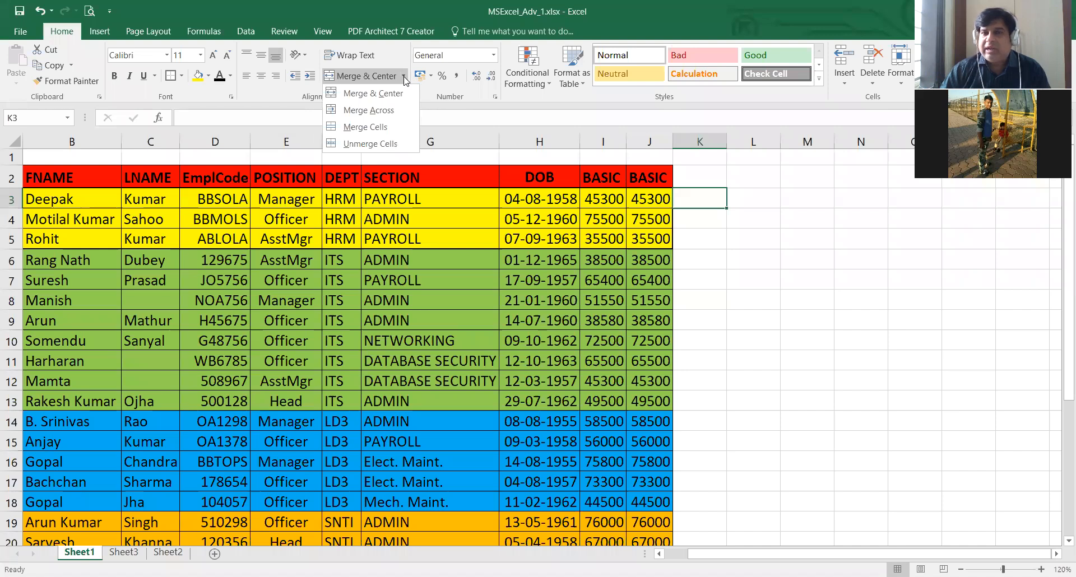
{"action": "left_click", "coordinate": [763, 196]}
{"action": "left_click", "coordinate": [795, 217]}
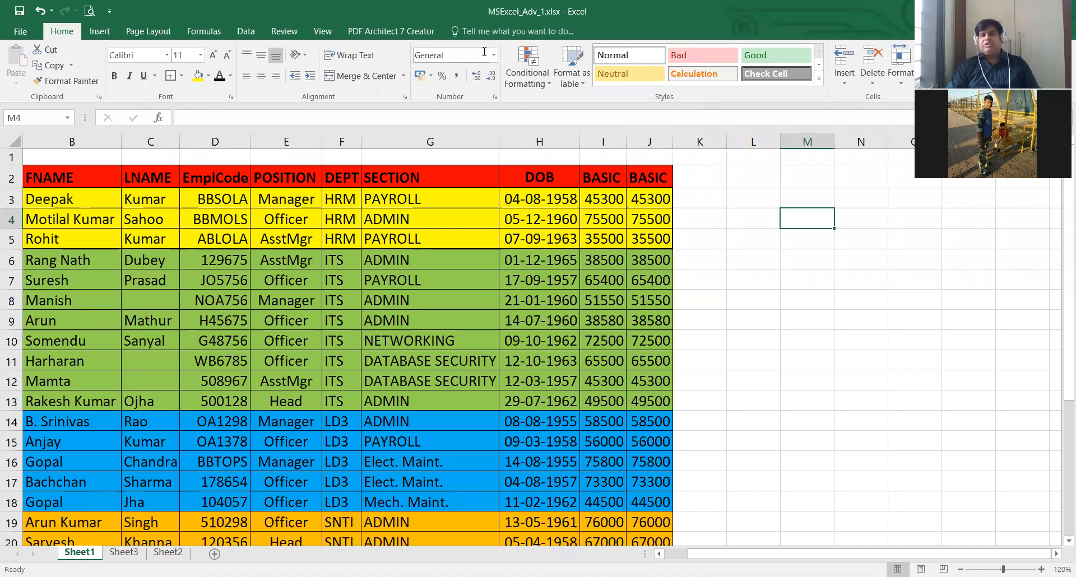
{"action": "left_click", "coordinate": [741, 218]}
{"action": "left_click", "coordinate": [714, 221]}
{"action": "left_click", "coordinate": [709, 204]}
{"action": "left_click", "coordinate": [763, 213]}
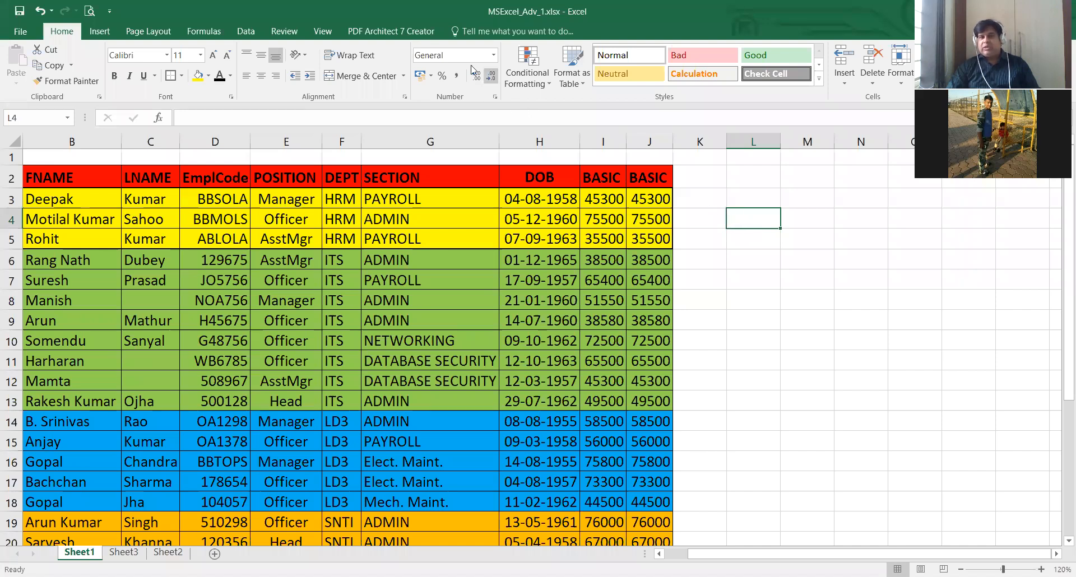
- Open the Format Cells settings for L4 and examine the number format categories from Number through Custom
{"action": "right_click", "coordinate": [740, 218]}
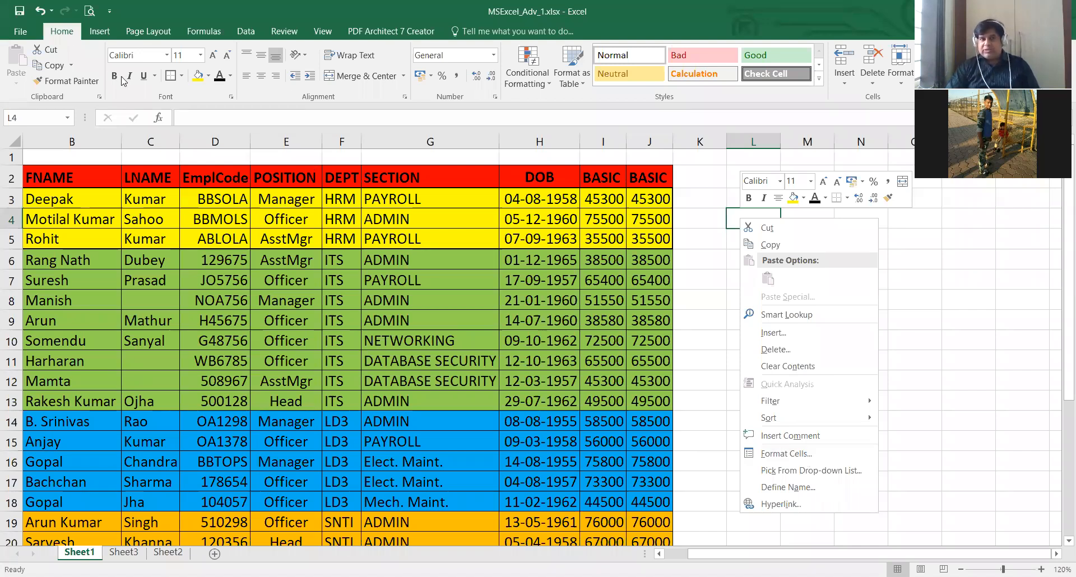
{"action": "left_click", "coordinate": [804, 454]}
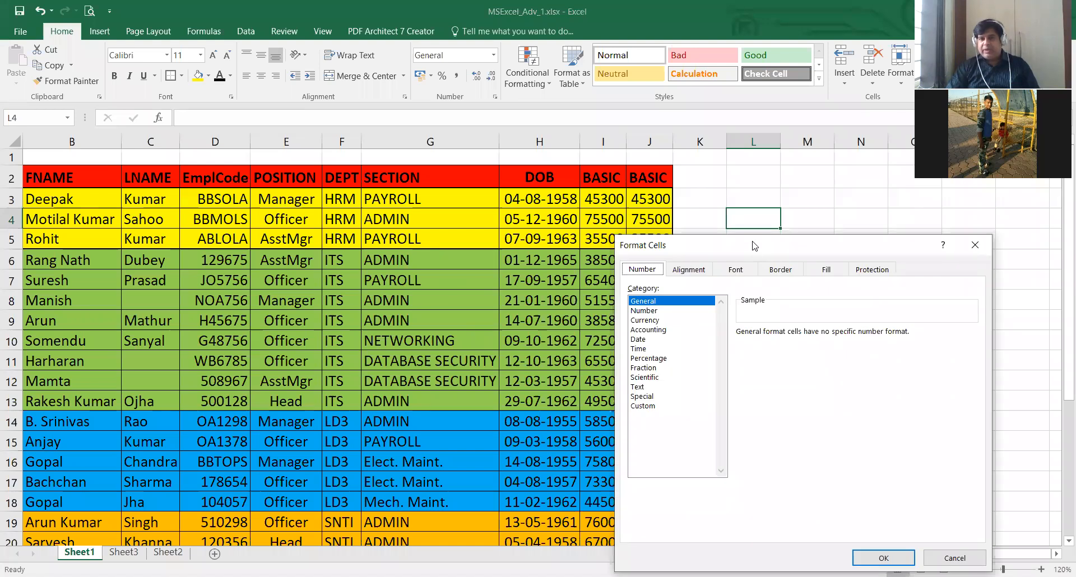
{"action": "left_click_drag", "start_coordinate": [755, 246], "coordinate": [404, 129]}
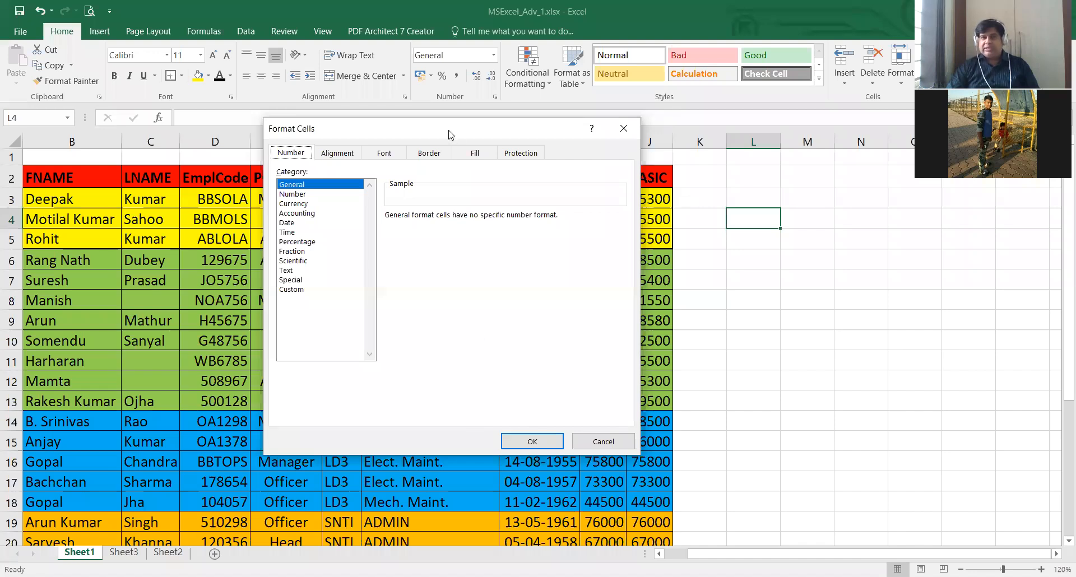
{"action": "left_click_drag", "start_coordinate": [442, 129], "coordinate": [453, 143]}
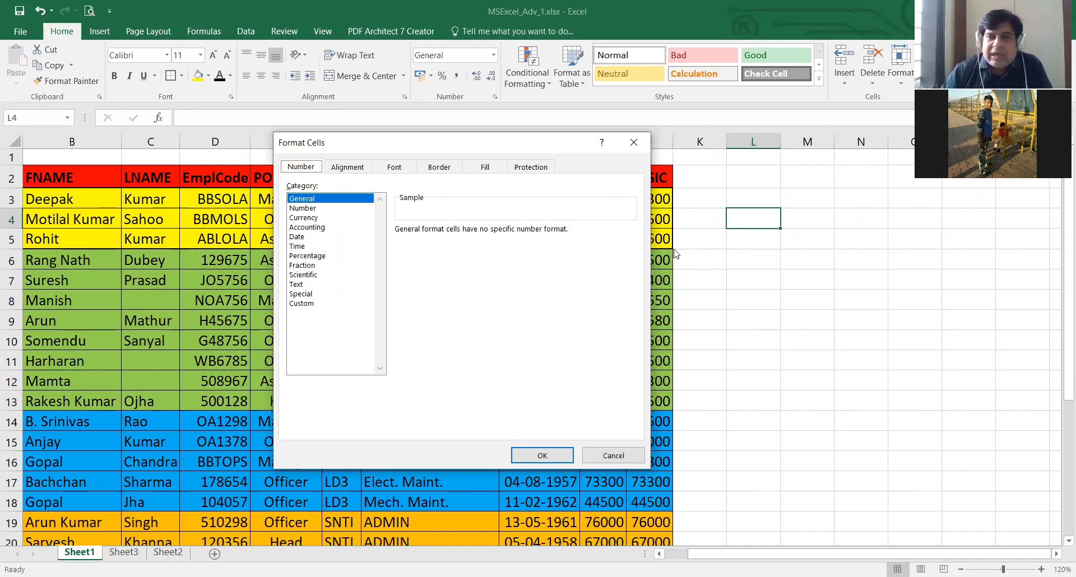
{"action": "left_click", "coordinate": [303, 208]}
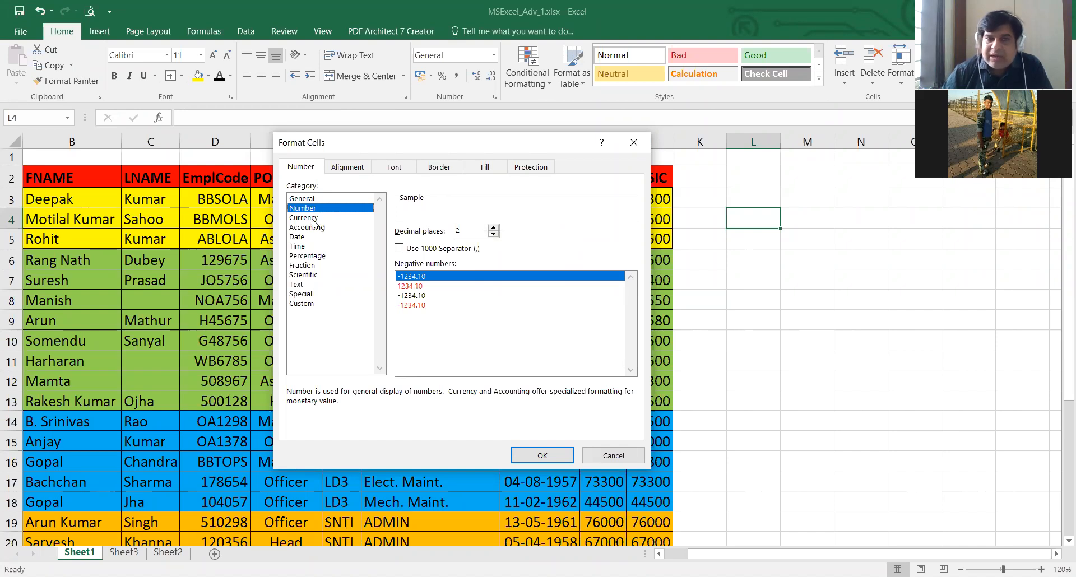
{"action": "left_click", "coordinate": [314, 222]}
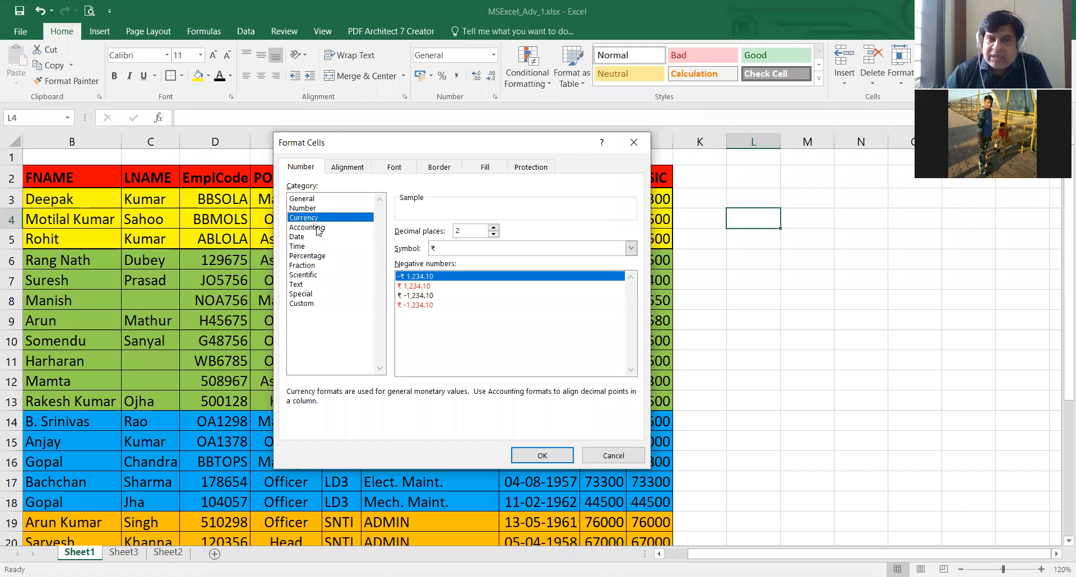
{"action": "left_click", "coordinate": [318, 229]}
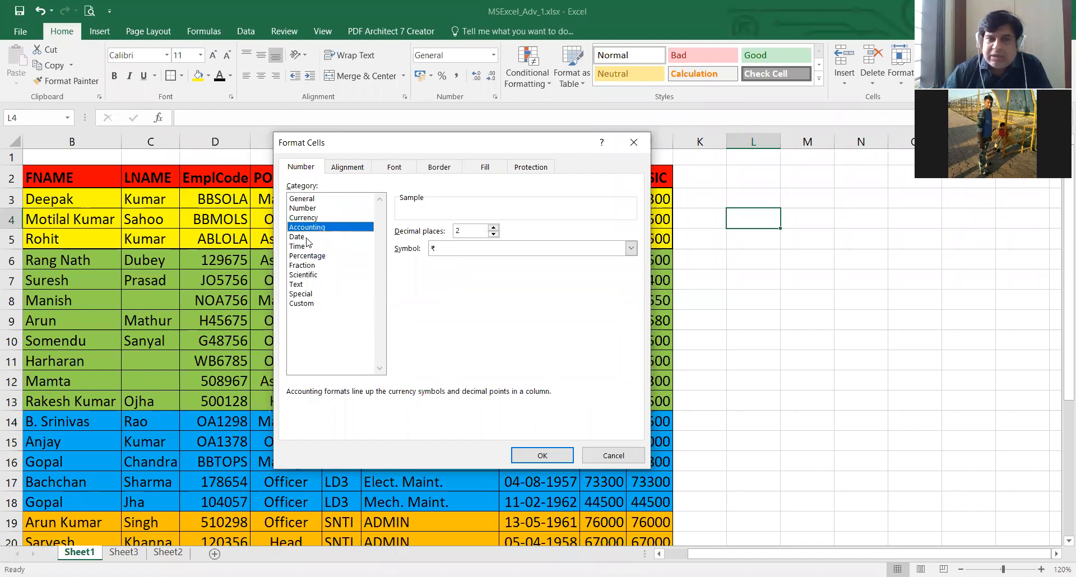
{"action": "left_click", "coordinate": [307, 237]}
{"action": "left_click", "coordinate": [308, 247]}
{"action": "left_click", "coordinate": [315, 256]}
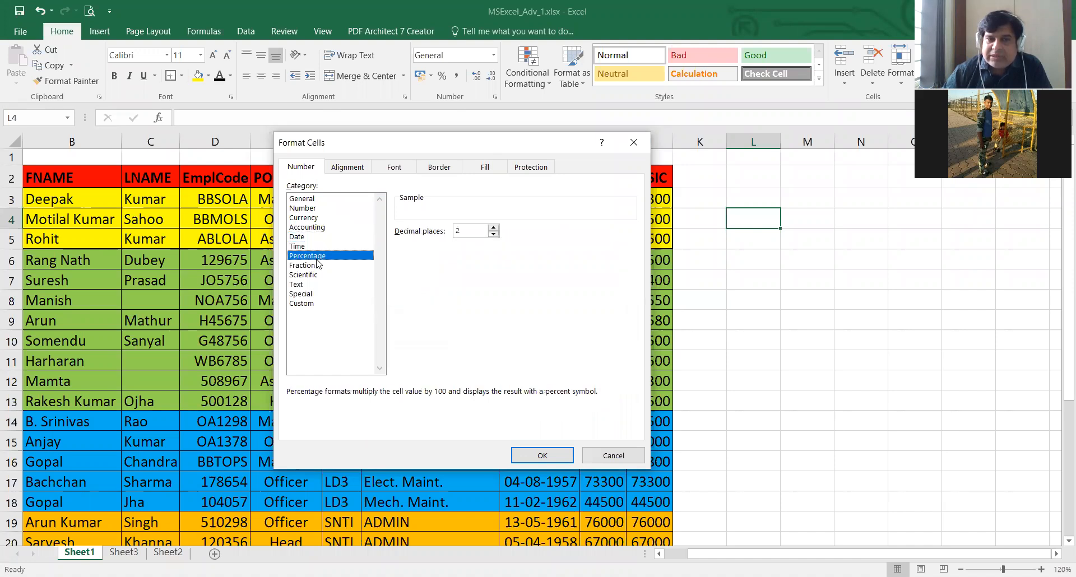
{"action": "left_click", "coordinate": [317, 266]}
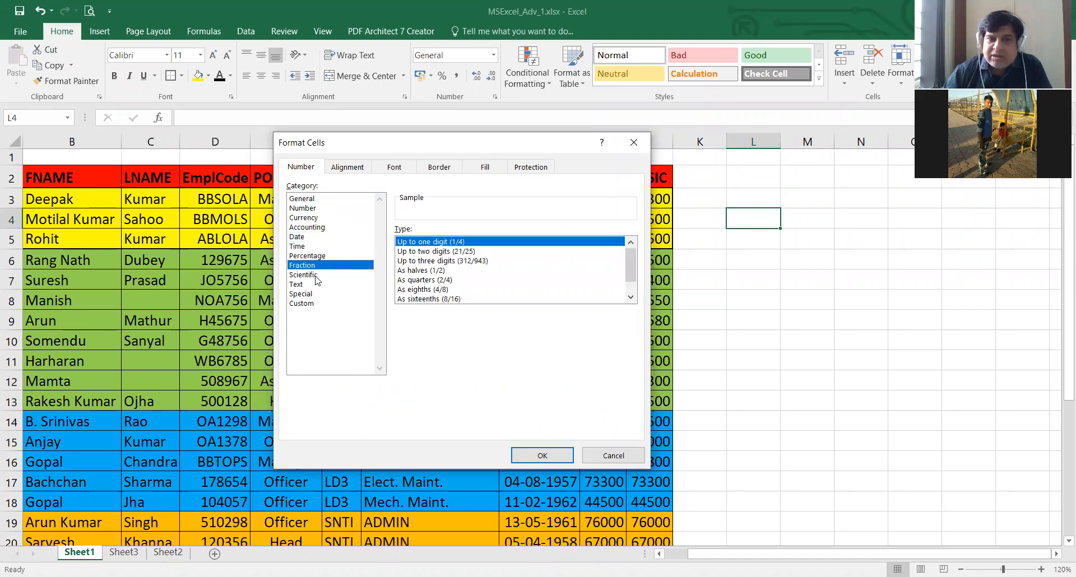
{"action": "left_click", "coordinate": [314, 275]}
{"action": "left_click", "coordinate": [302, 293]}
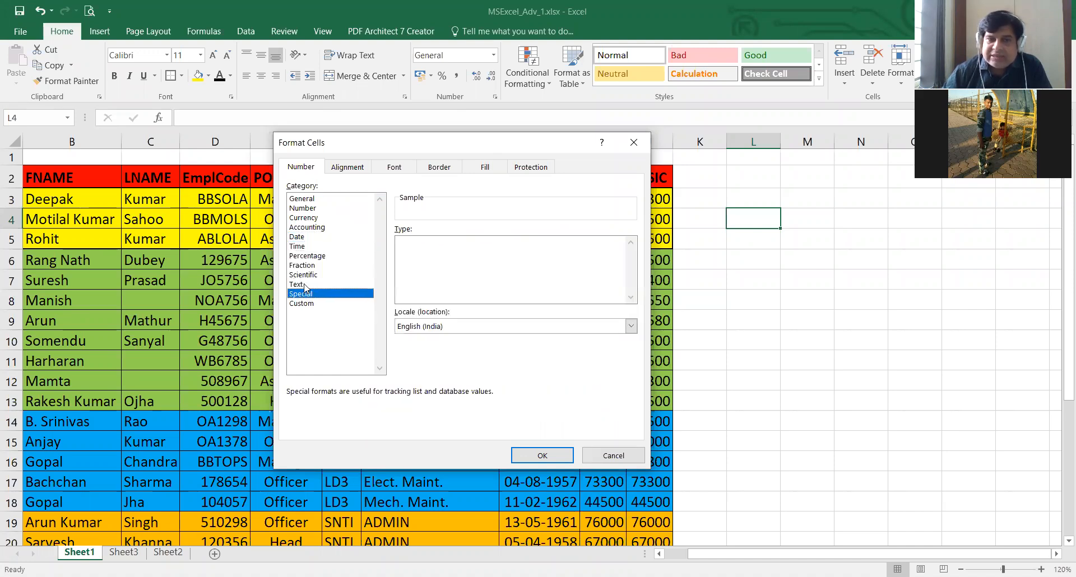
{"action": "left_click", "coordinate": [313, 305]}
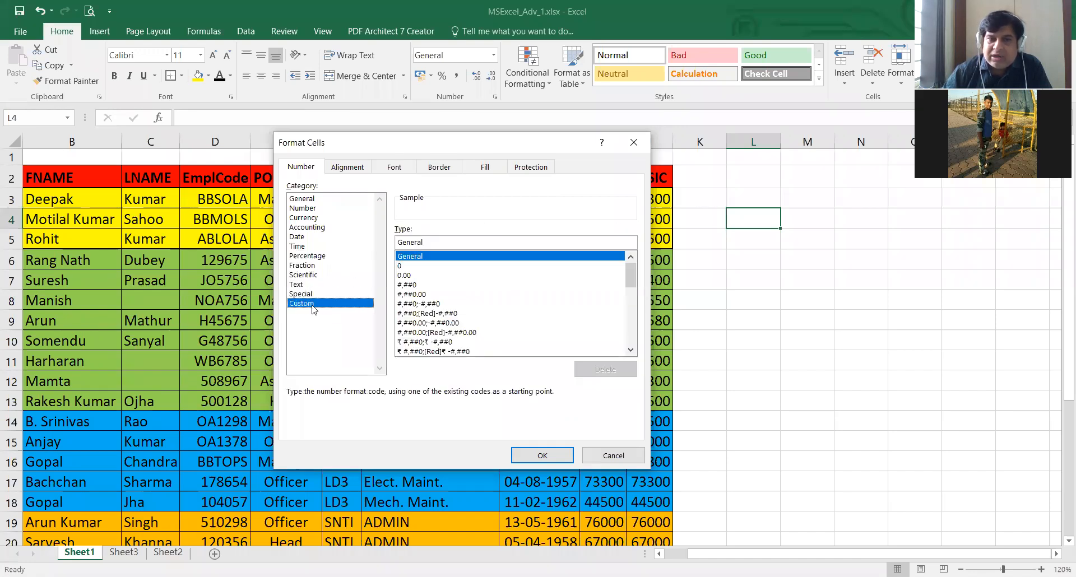
- Apply the Number format with 2 decimal places to cell L4 and enter 123 in it
{"action": "left_click", "coordinate": [309, 209]}
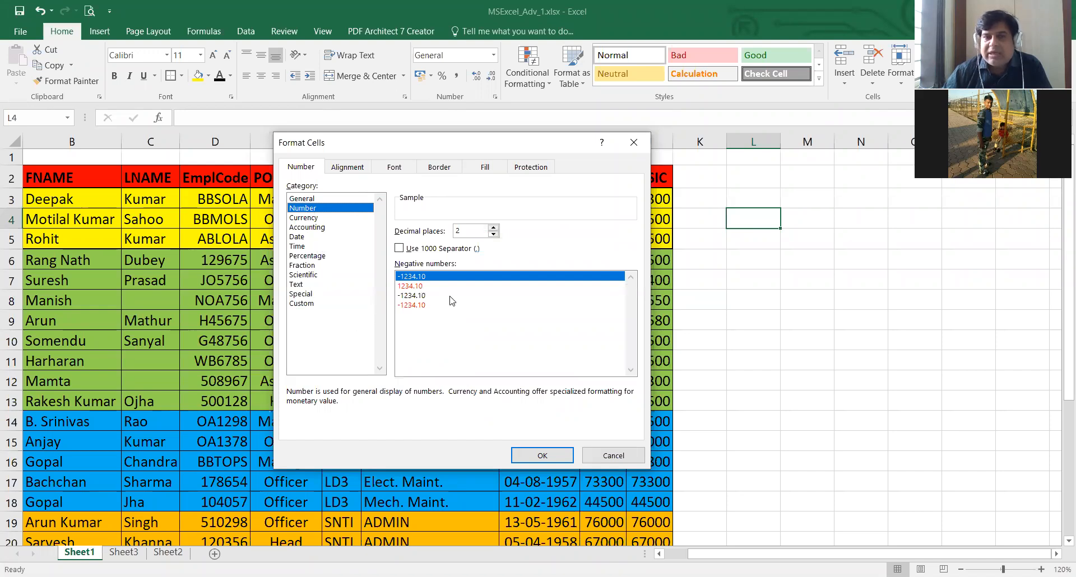
{"action": "left_click", "coordinate": [541, 455]}
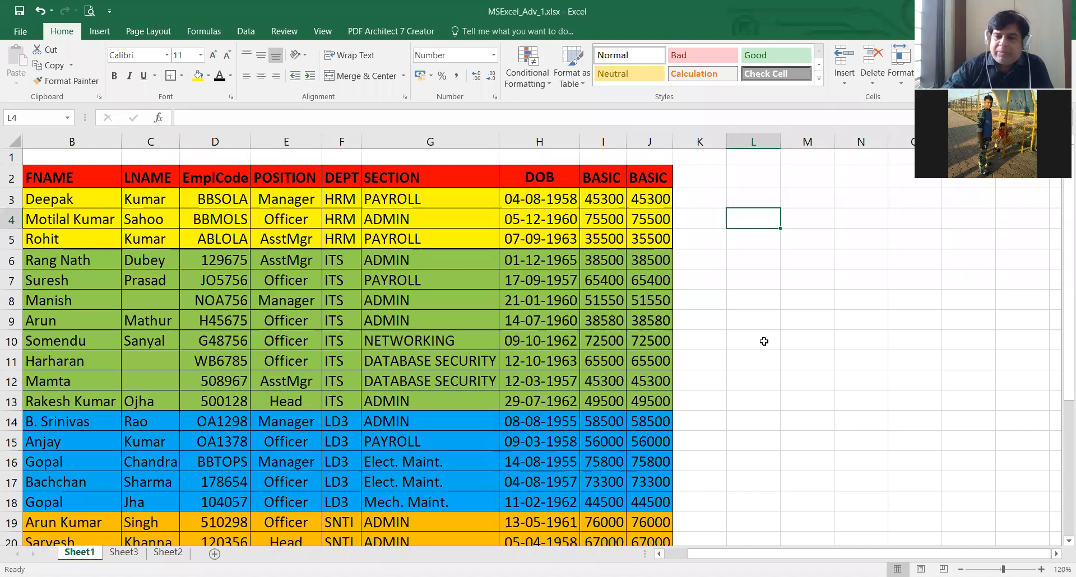
{"action": "type", "text": "123"}
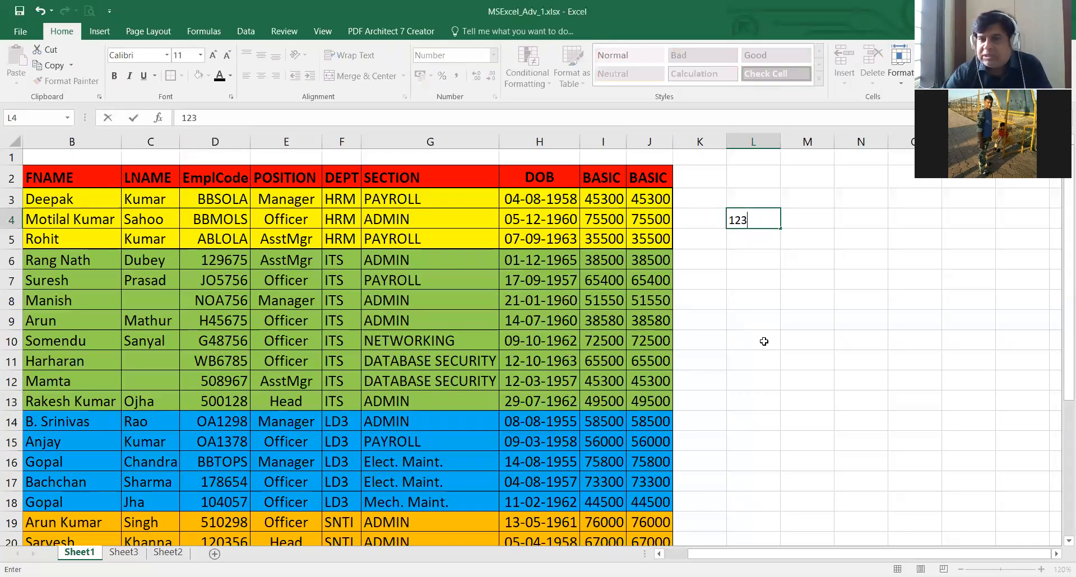
{"action": "key", "text": "Return"}
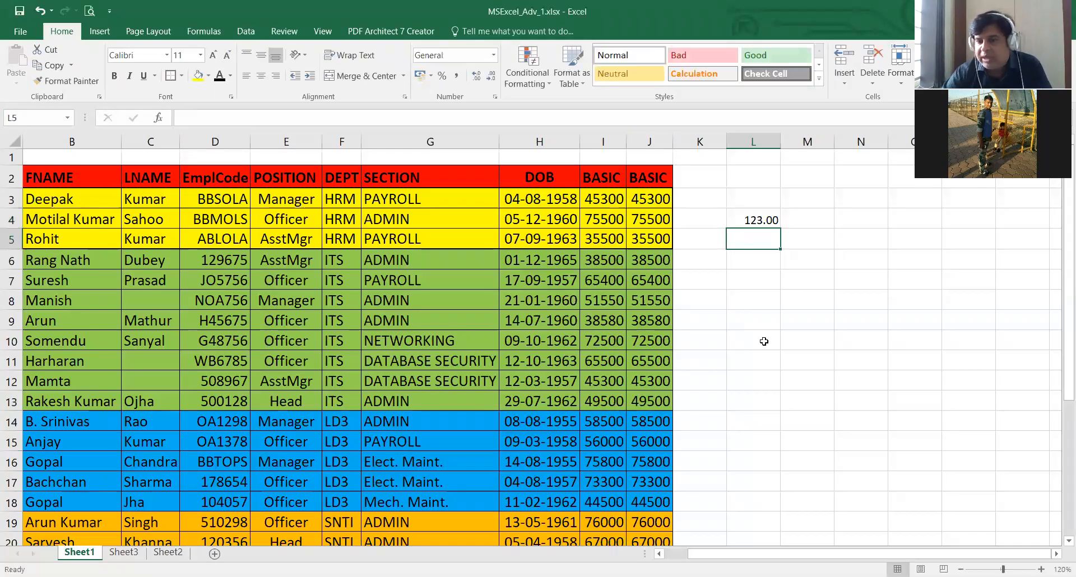
- Replace the content of the number-formatted cell L4 with the text dss
{"action": "key", "text": "Up"}
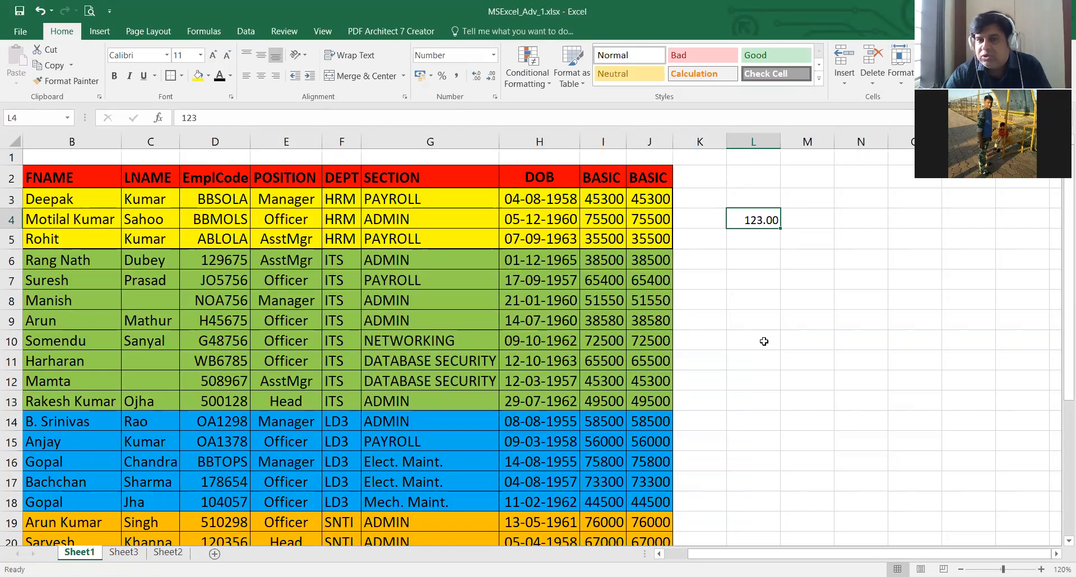
{"action": "type", "text": "dss"}
{"action": "key", "text": "Return"}
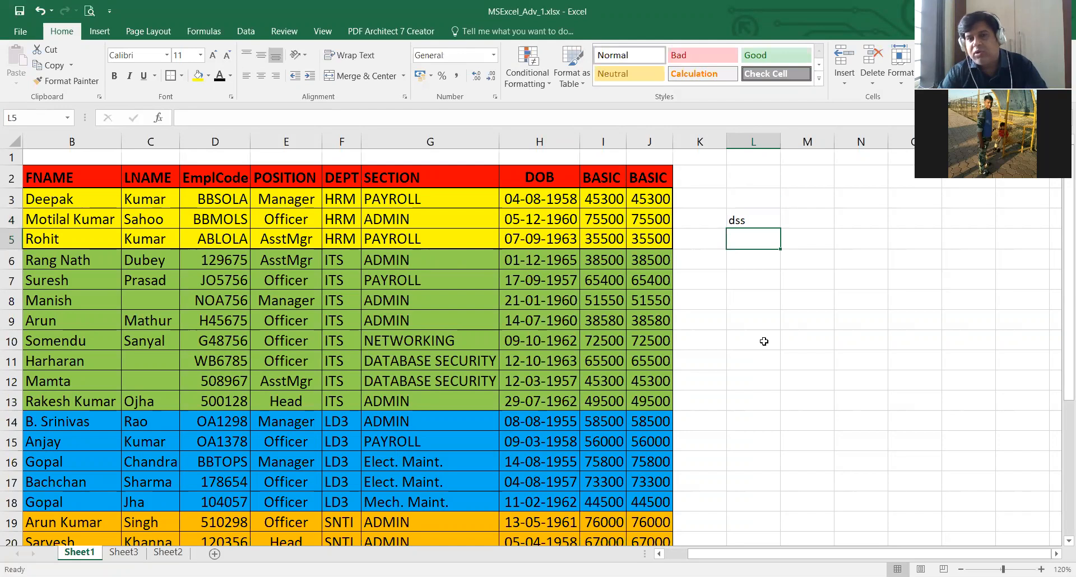
- Overwrite the text in cell L4 with the number 123
{"action": "key", "text": "Up"}
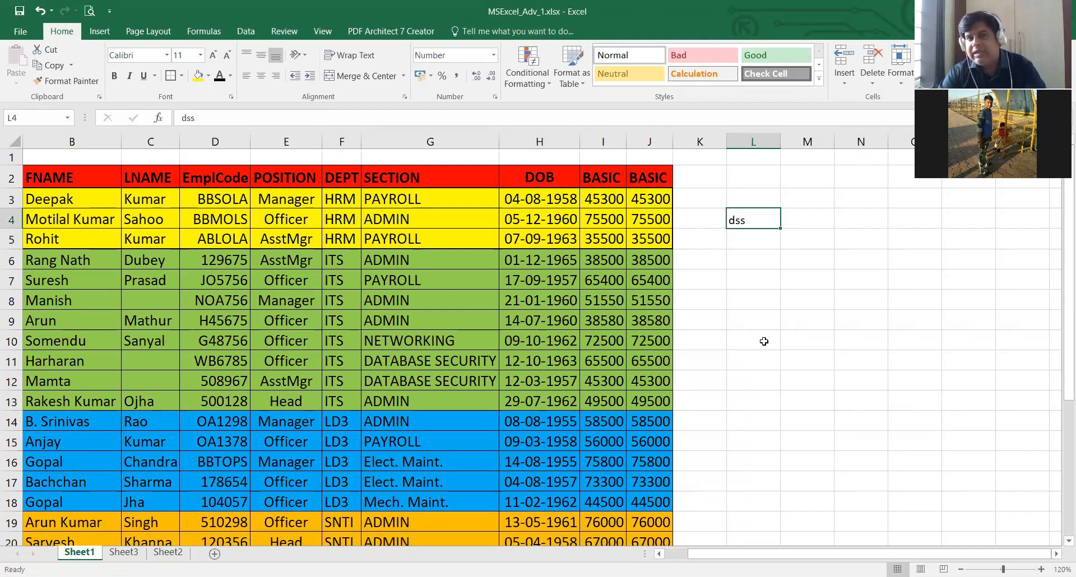
{"action": "type", "text": "123"}
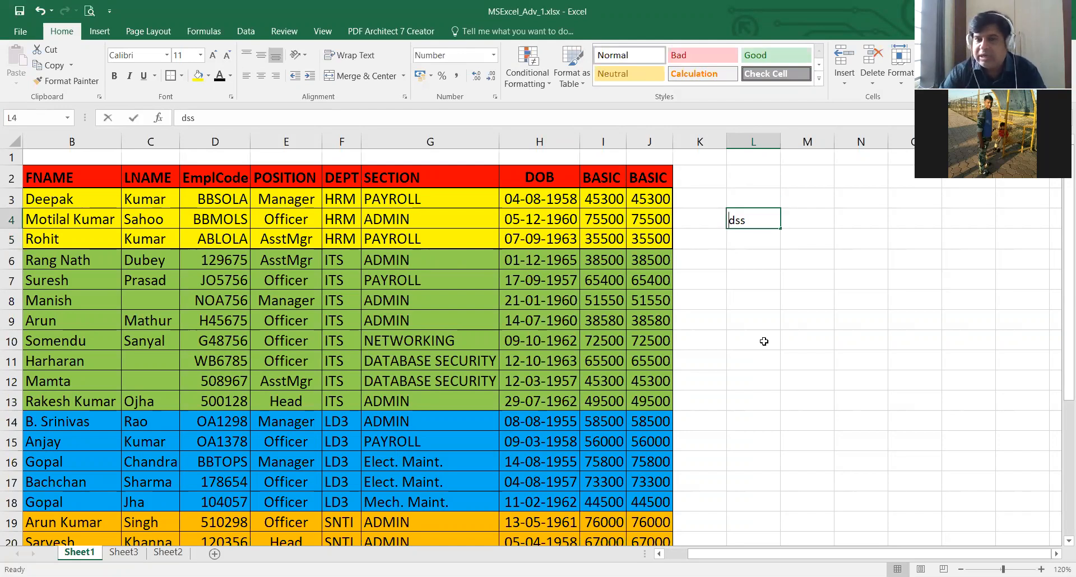
{"action": "key", "text": "Return"}
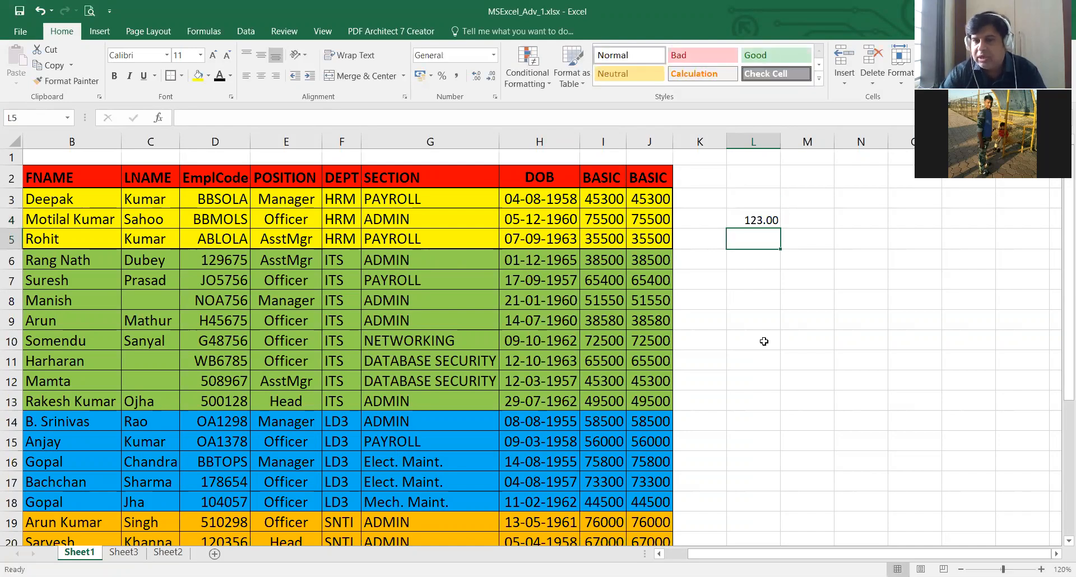
- Increase the decimal places displayed in cell L4 to four
{"action": "key", "text": "Up"}
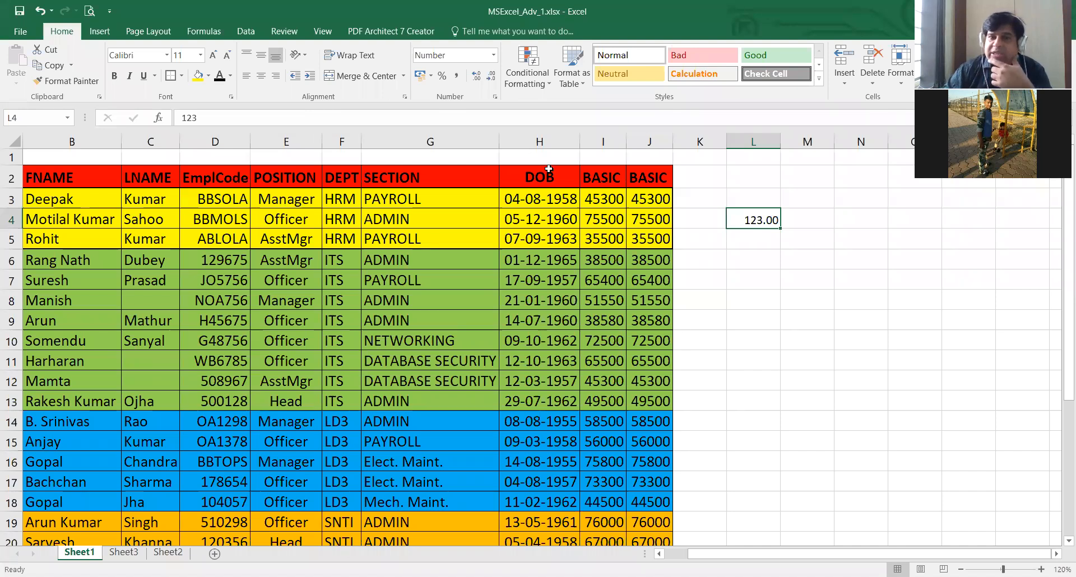
{"action": "left_click", "coordinate": [478, 79]}
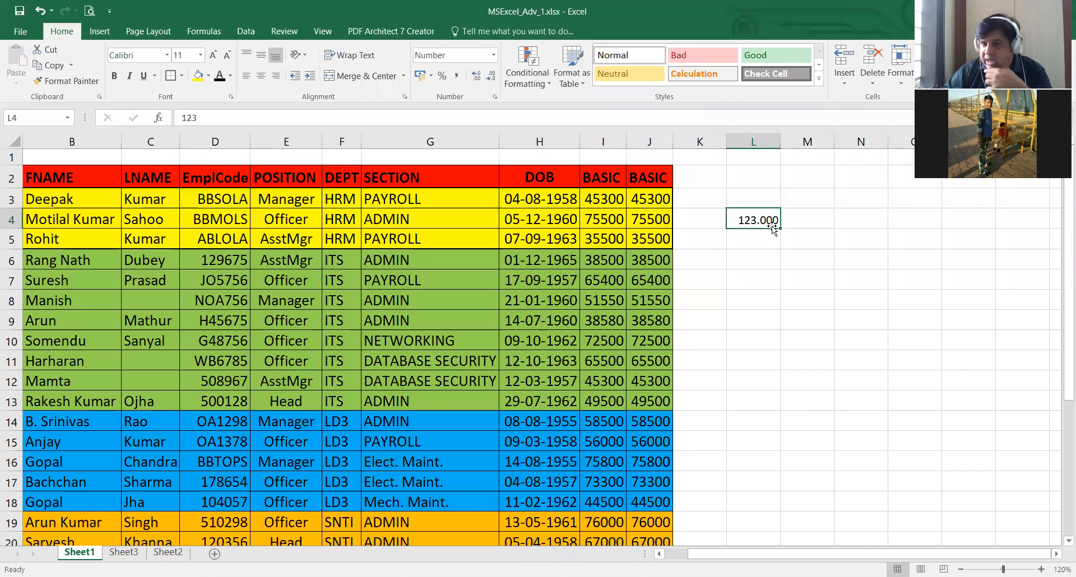
{"action": "left_click", "coordinate": [476, 75]}
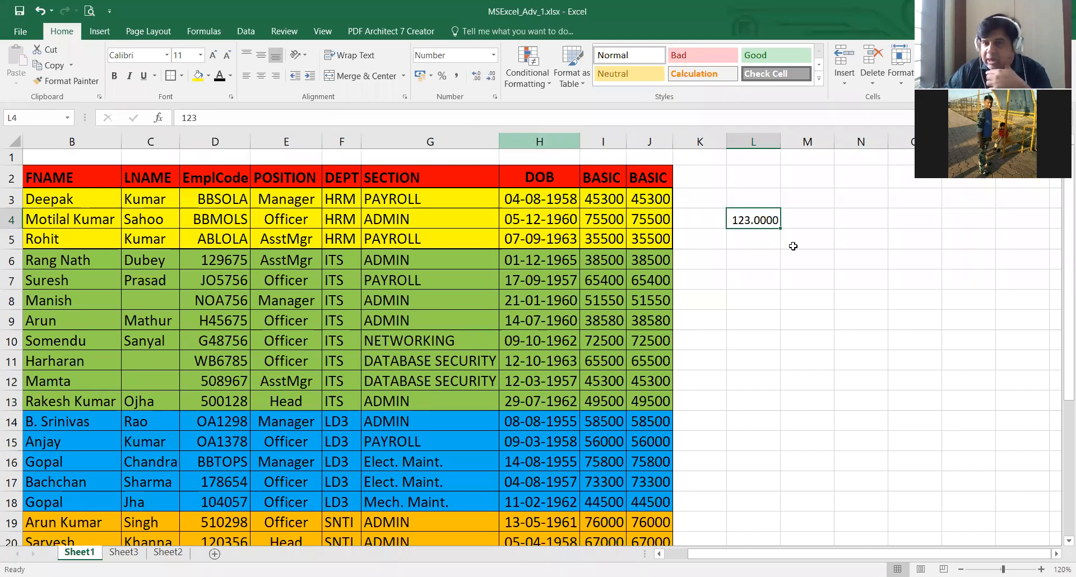
- Decrease the decimals displayed in cell L4 until it has no decimal places
{"action": "left_click", "coordinate": [492, 76]}
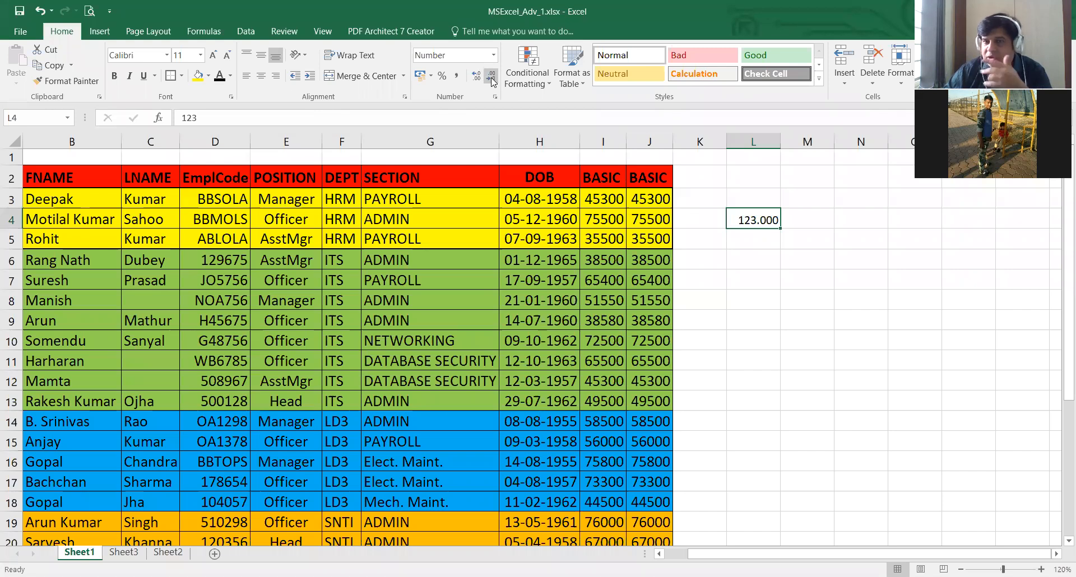
{"action": "left_click", "coordinate": [492, 77]}
{"action": "left_click", "coordinate": [491, 77]}
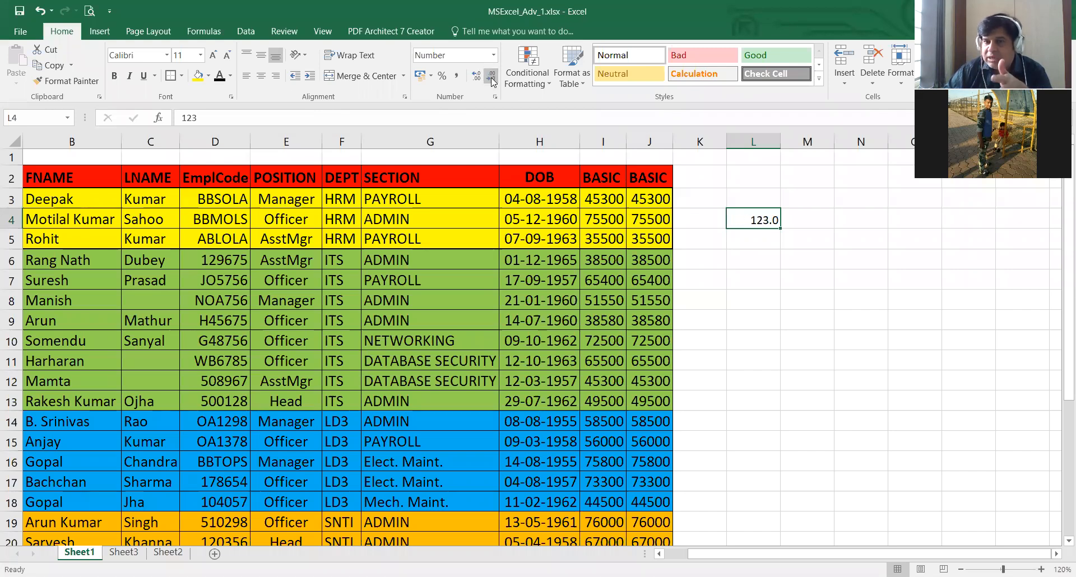
{"action": "left_click", "coordinate": [491, 77]}
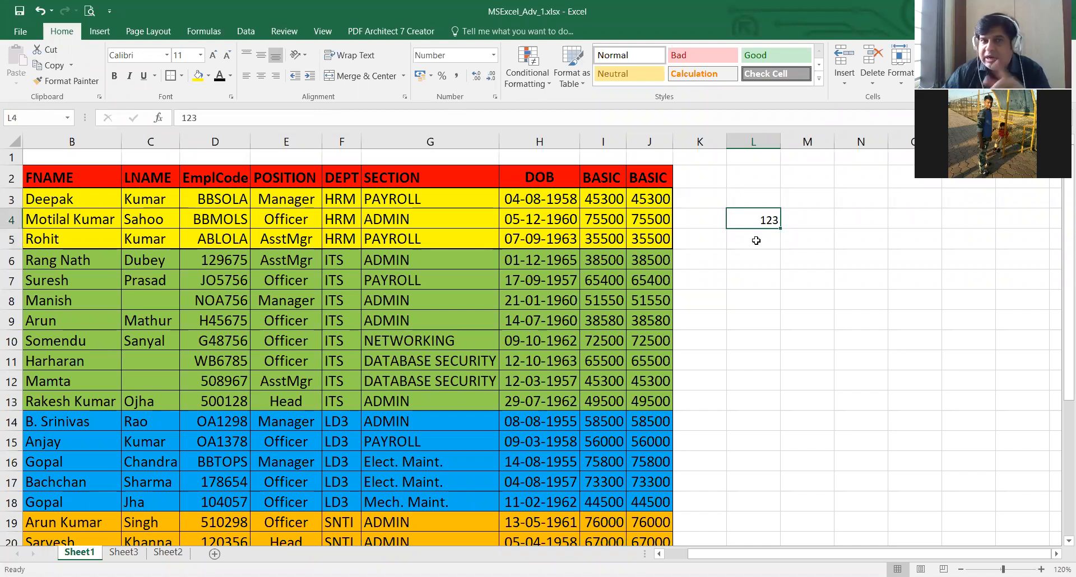
- Set the number format of cell L4 to General
{"action": "left_click", "coordinate": [494, 55]}
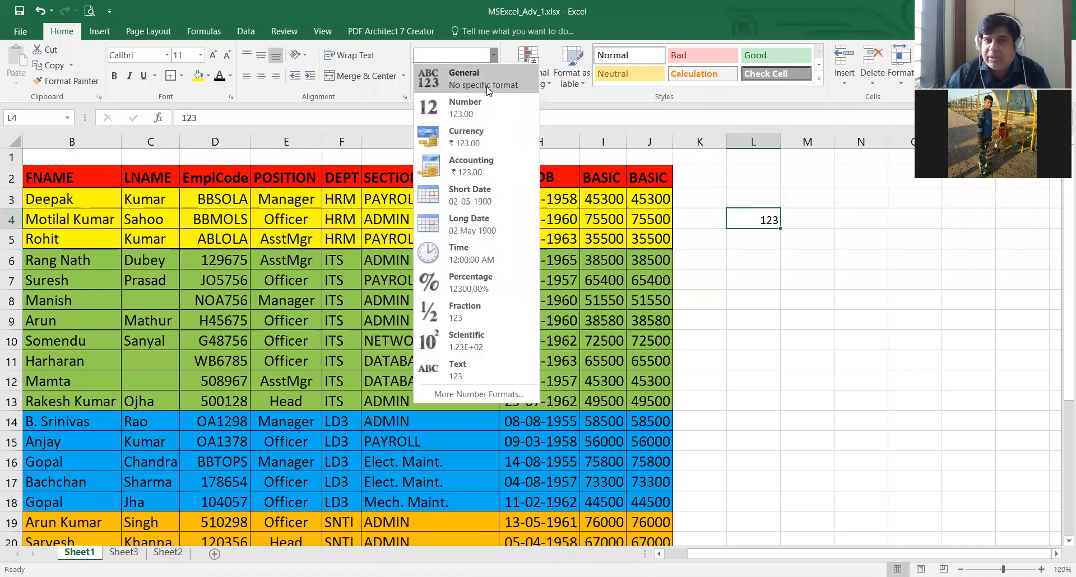
{"action": "left_click", "coordinate": [446, 72]}
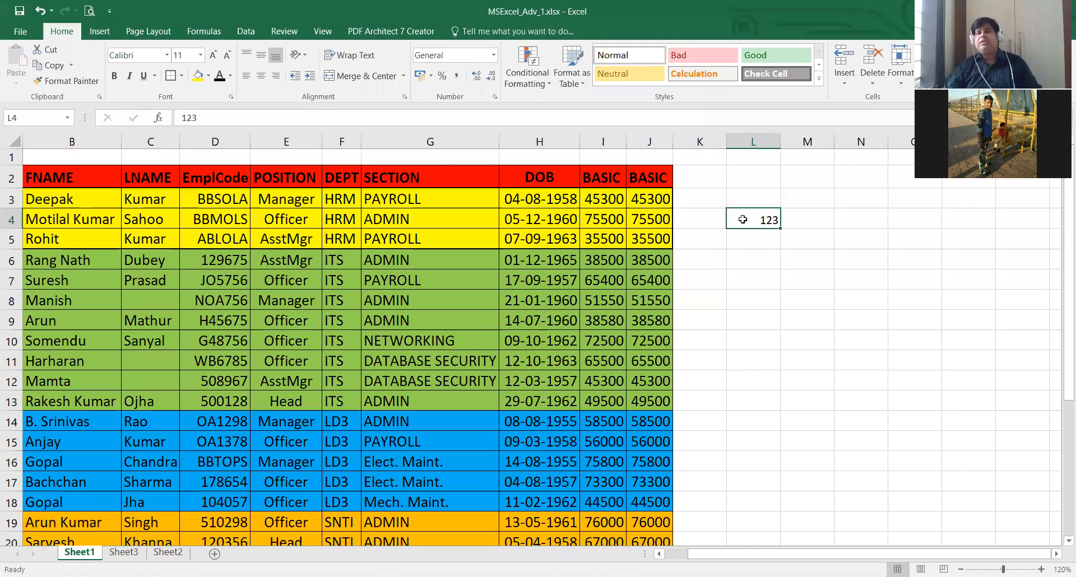
- Apply the General number format to the DOB value in cell H3
{"action": "left_click", "coordinate": [541, 203]}
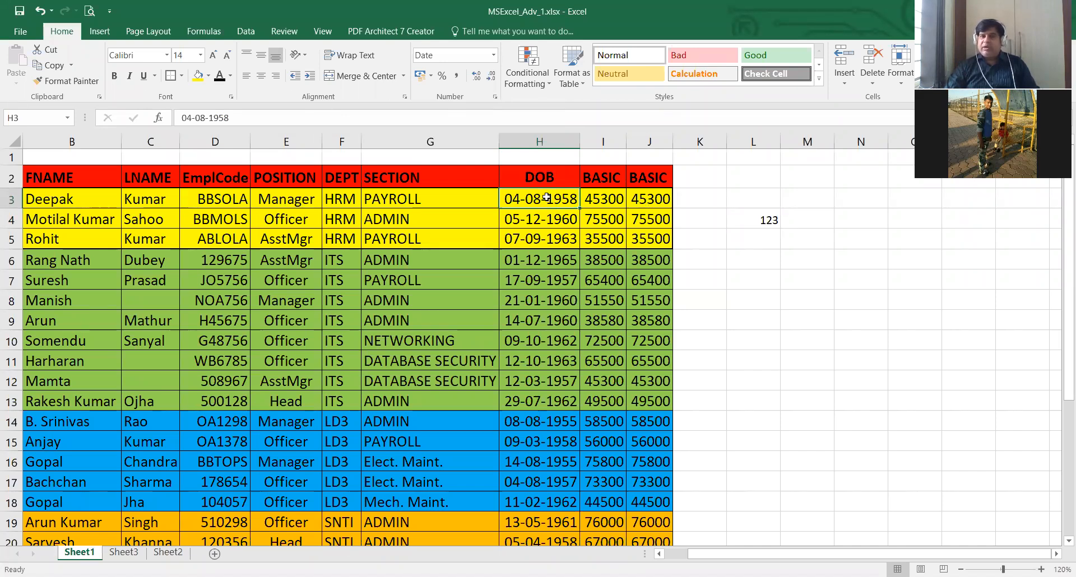
{"action": "left_click", "coordinate": [494, 56]}
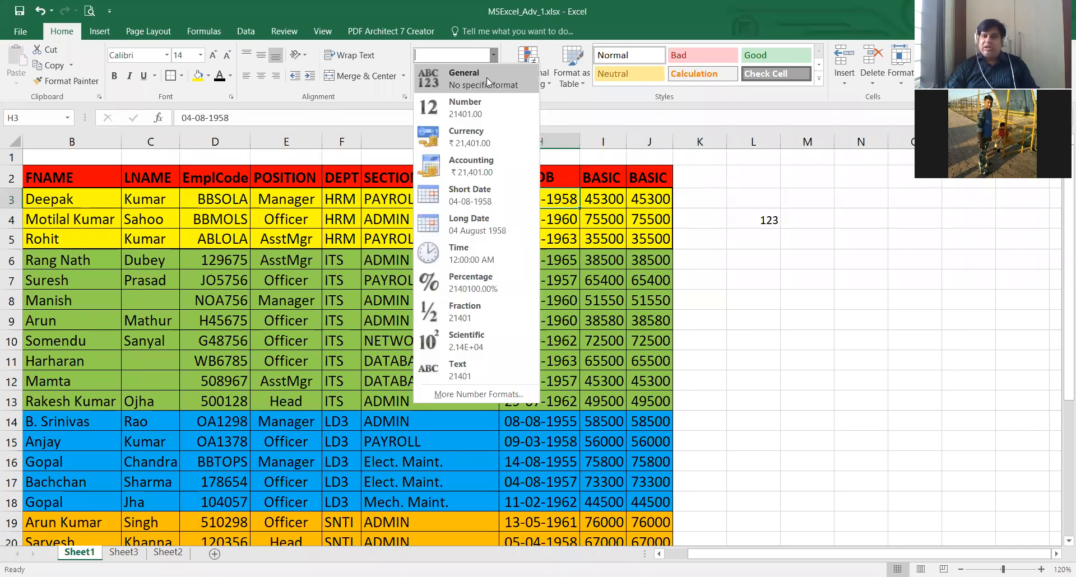
{"action": "left_click", "coordinate": [486, 78]}
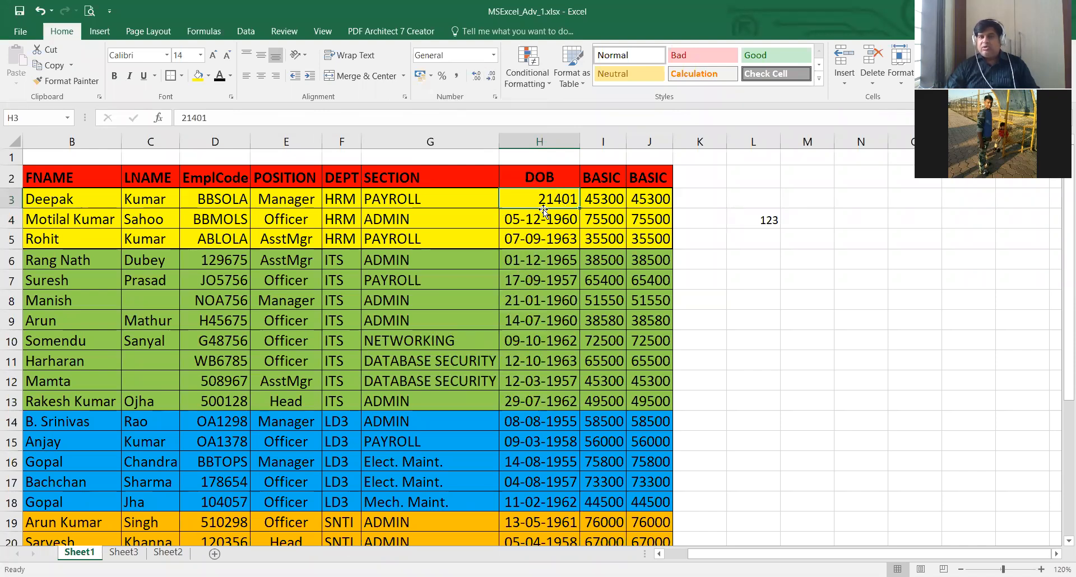
- Format the DOB value in cell H3 as Short Date
{"action": "left_click", "coordinate": [494, 55]}
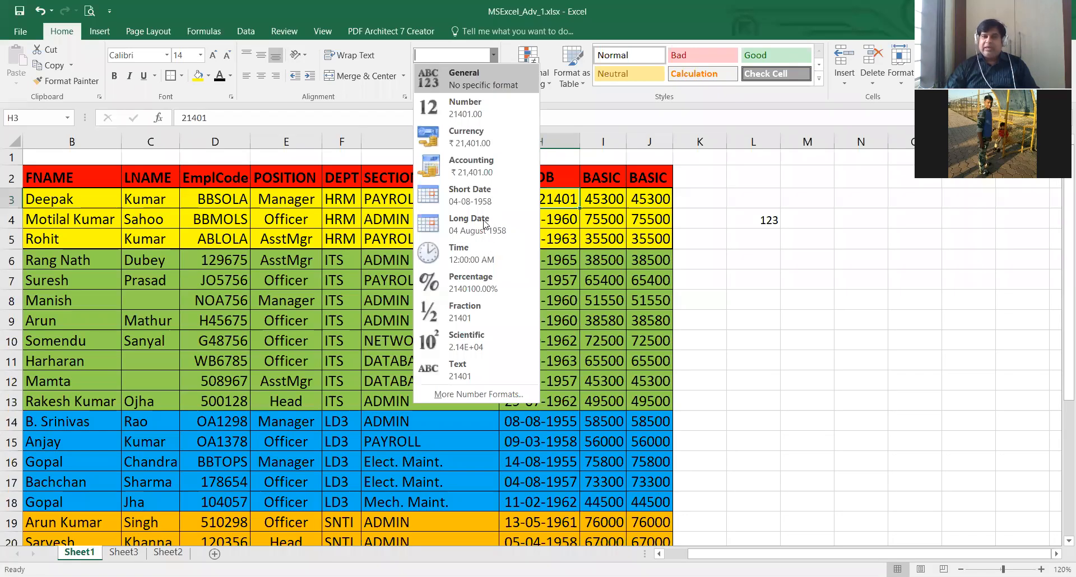
{"action": "left_click", "coordinate": [481, 195]}
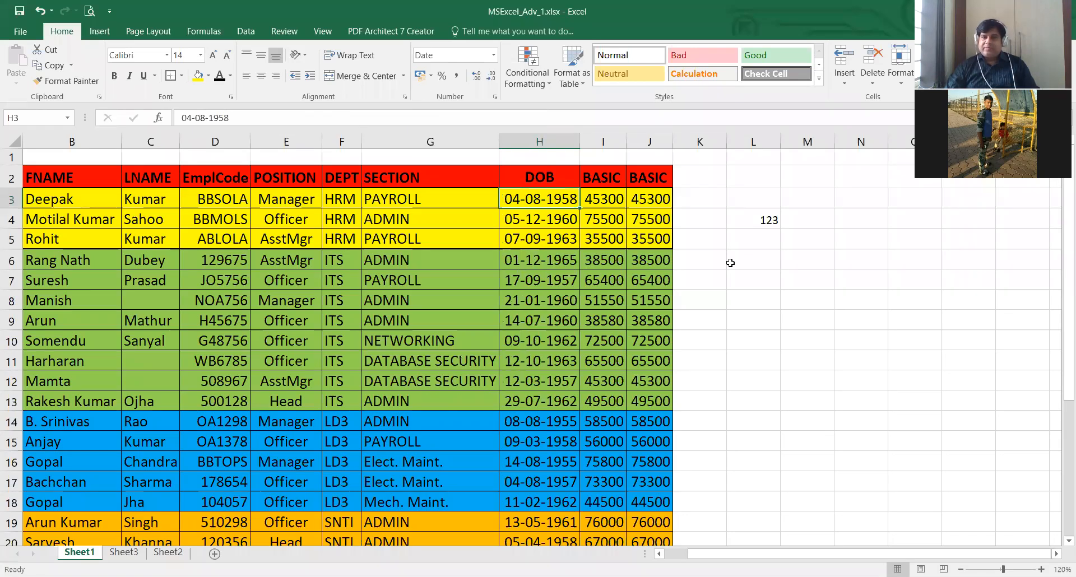
{"action": "left_click", "coordinate": [760, 242]}
- Switch the DOB cell H3 to the General format once more and return it to a date format
{"action": "left_click", "coordinate": [535, 202]}
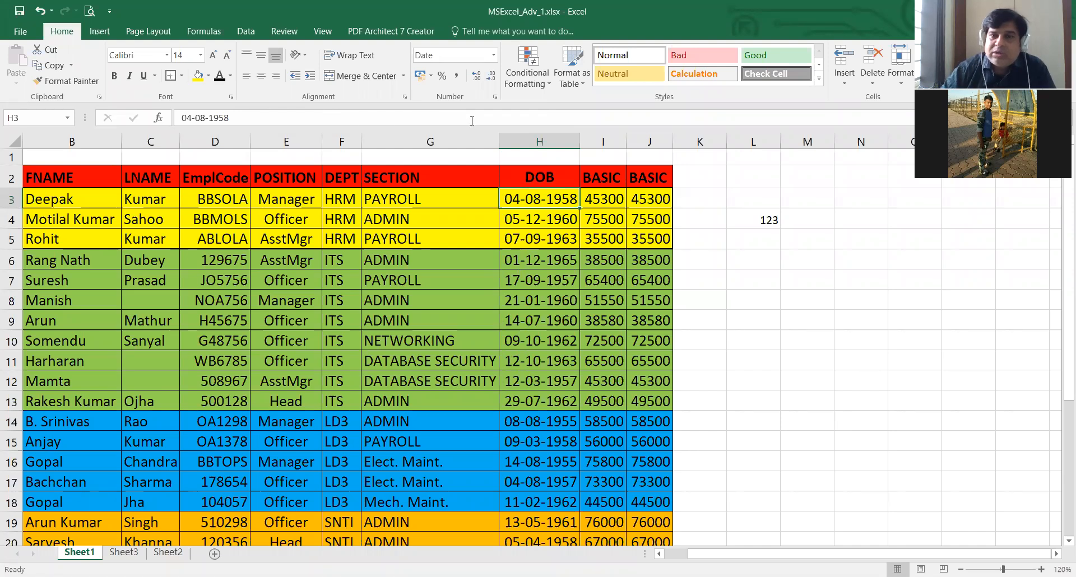
{"action": "left_click", "coordinate": [489, 76]}
{"action": "left_click", "coordinate": [493, 55]}
{"action": "left_click", "coordinate": [448, 68]}
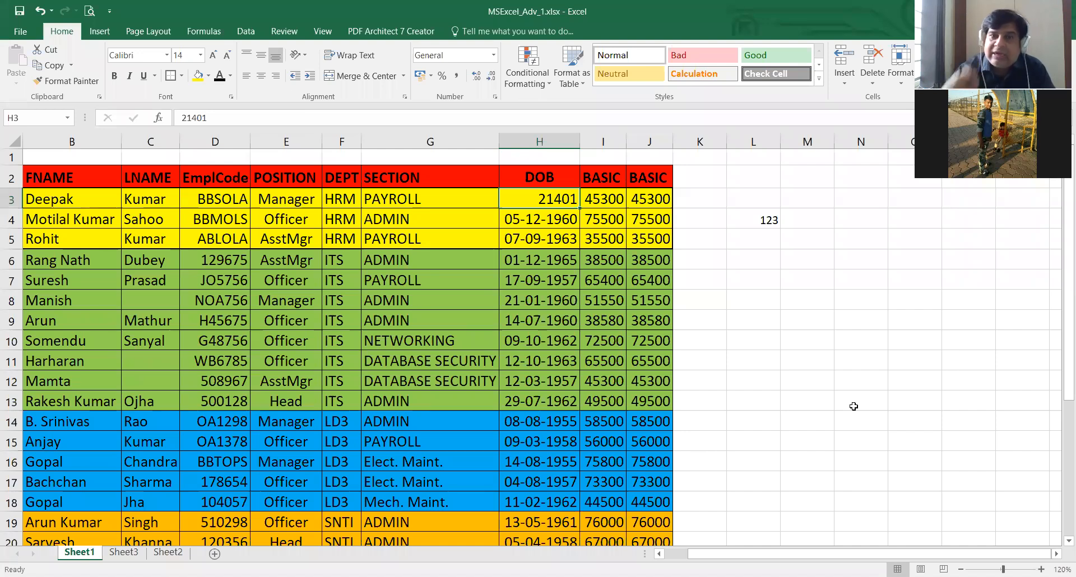
{"action": "left_click", "coordinate": [495, 53]}
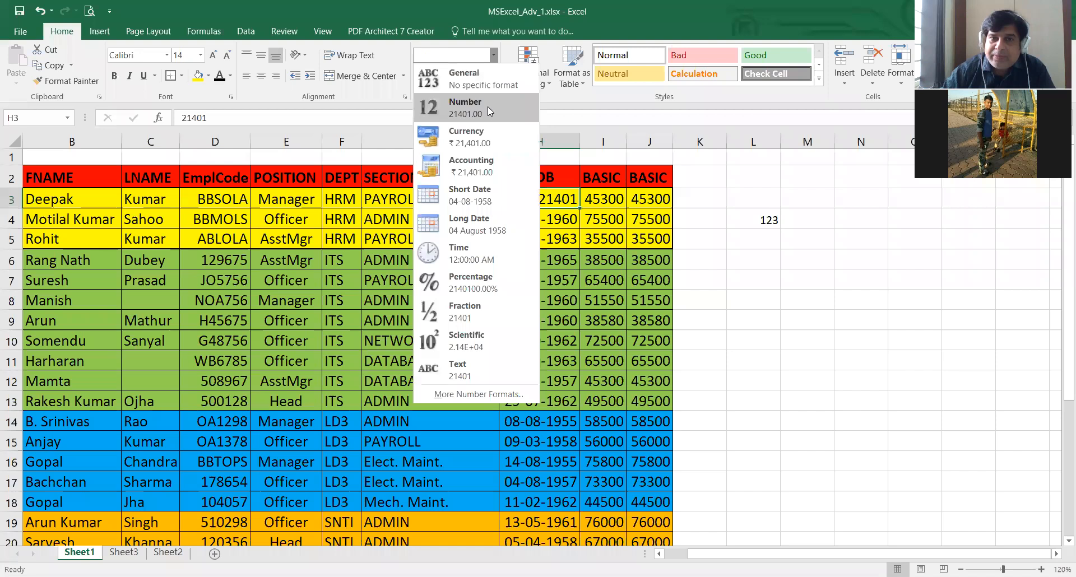
{"action": "left_click", "coordinate": [491, 78]}
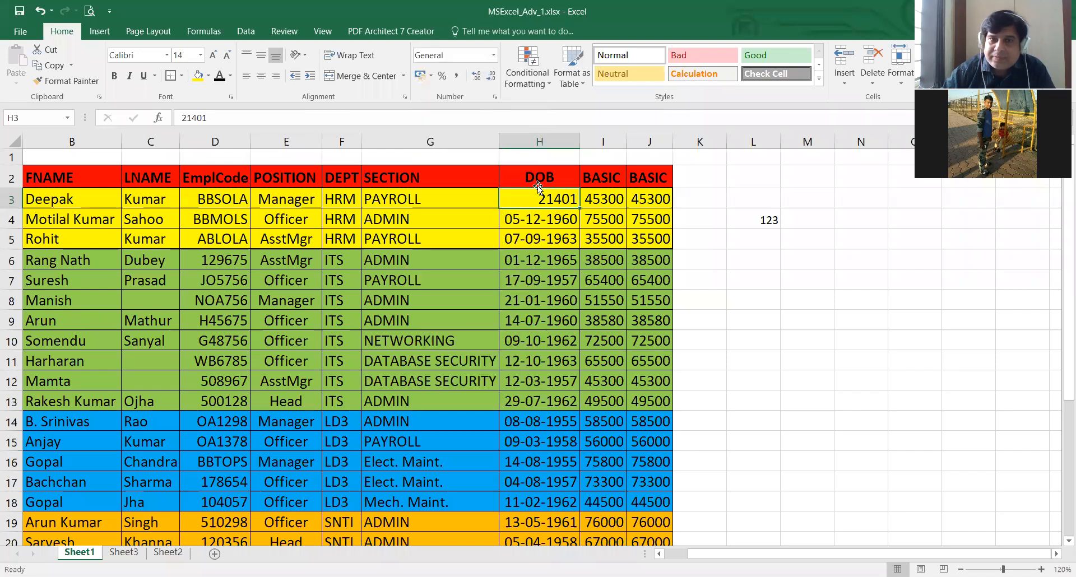
{"action": "left_click", "coordinate": [494, 54]}
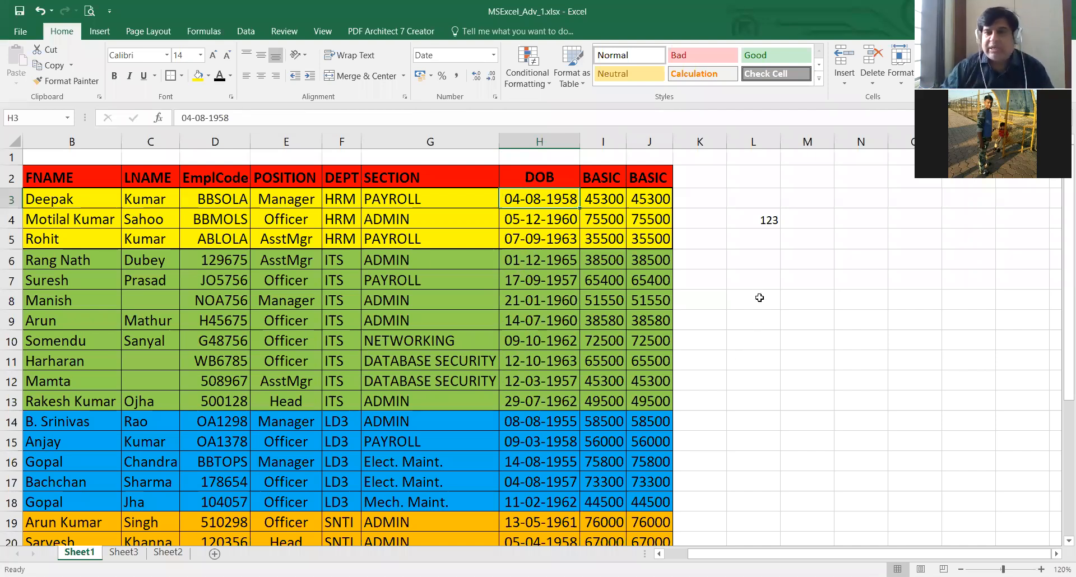
- Enter the date 01-01-1900 in the empty cell L6
{"action": "left_click", "coordinate": [752, 263]}
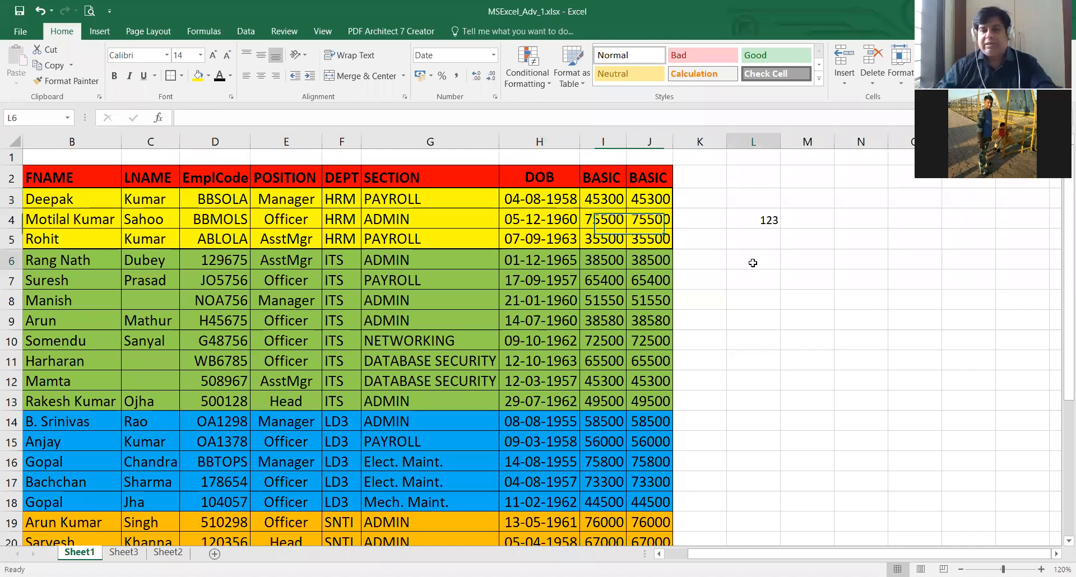
{"action": "type", "text": "01-"}
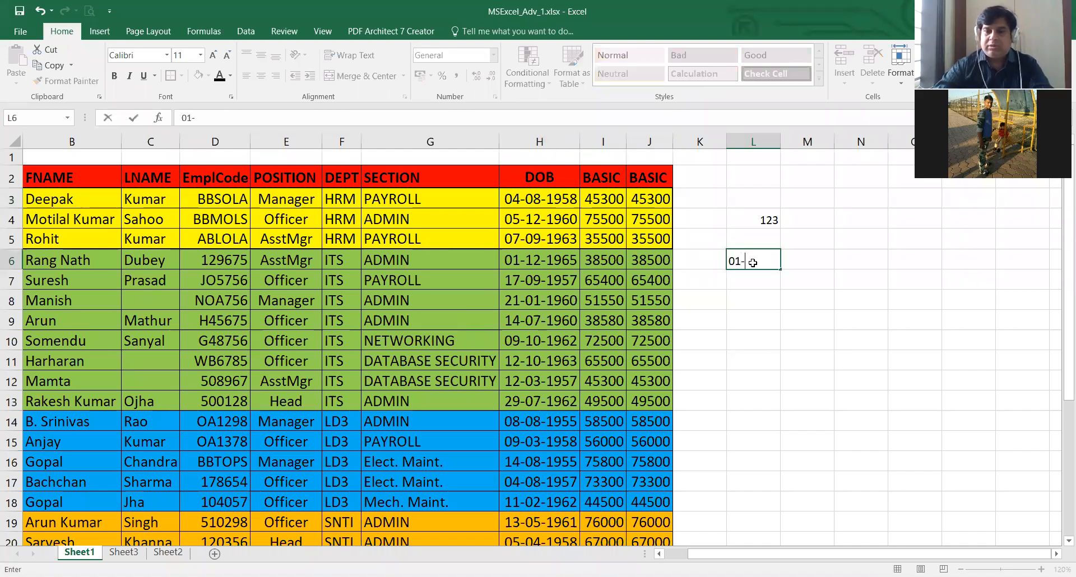
{"action": "type", "text": "01-"}
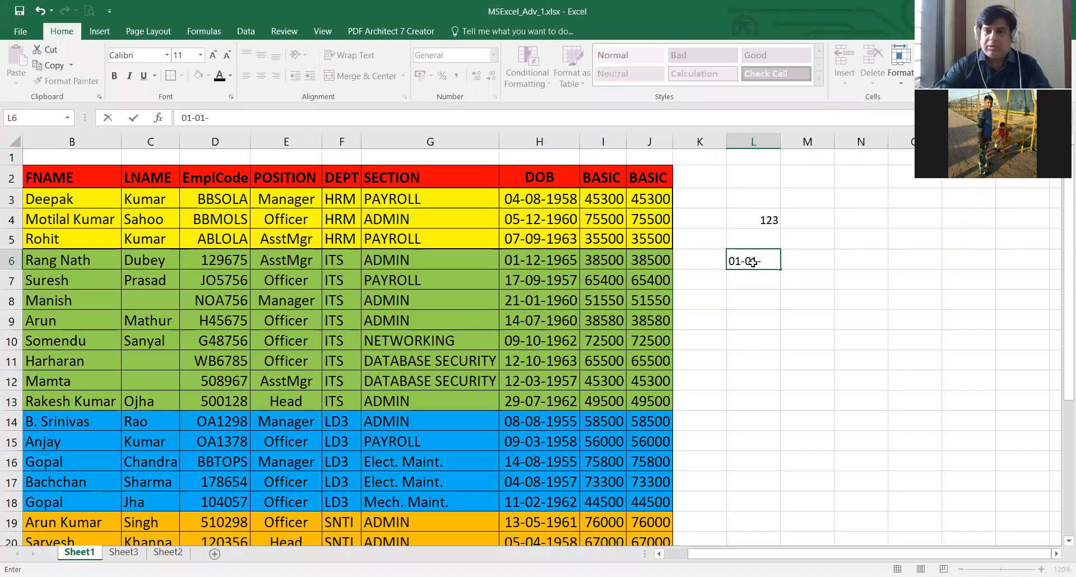
{"action": "type", "text": "1900"}
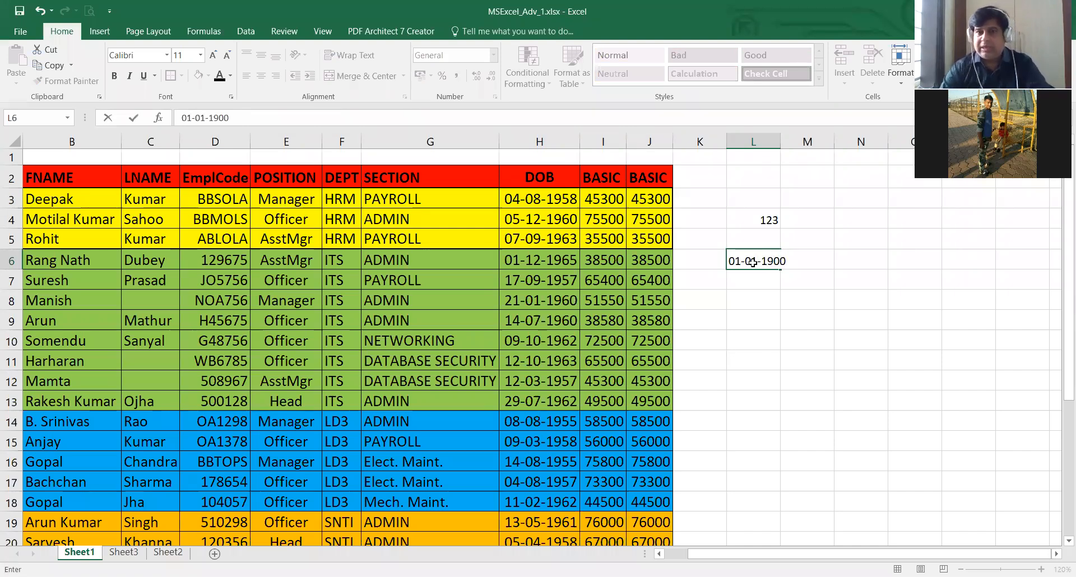
{"action": "key", "text": "ctrl+Return"}
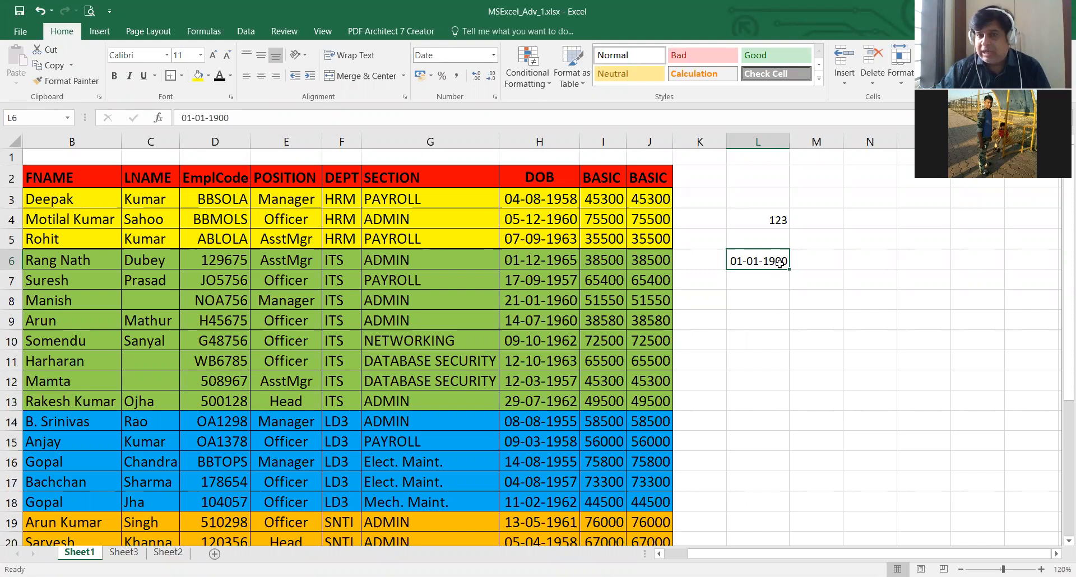
- Change the number format of the date in cell L6 to General
{"action": "left_click", "coordinate": [494, 55]}
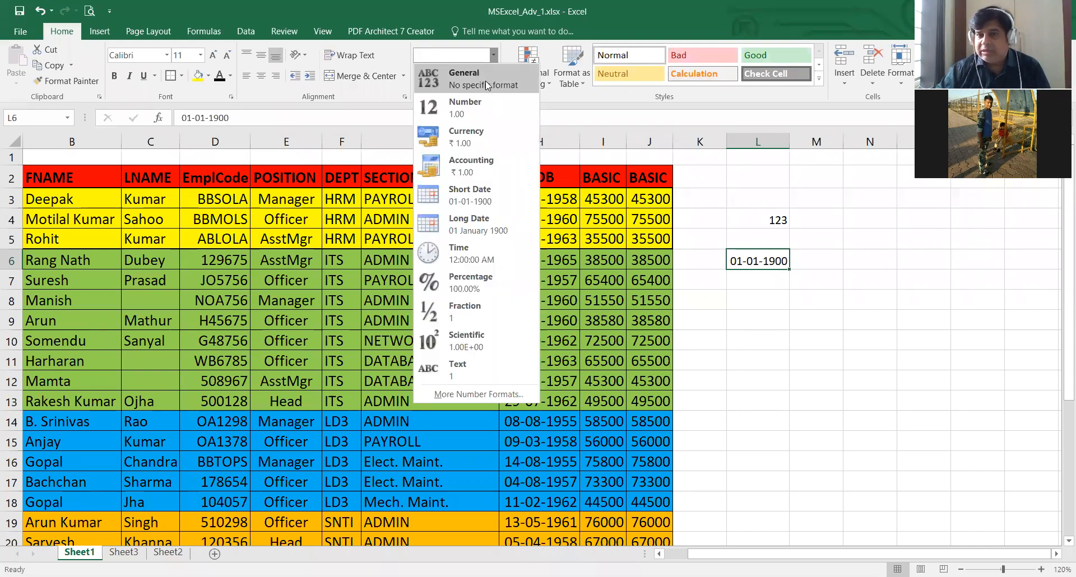
{"action": "left_click", "coordinate": [486, 81]}
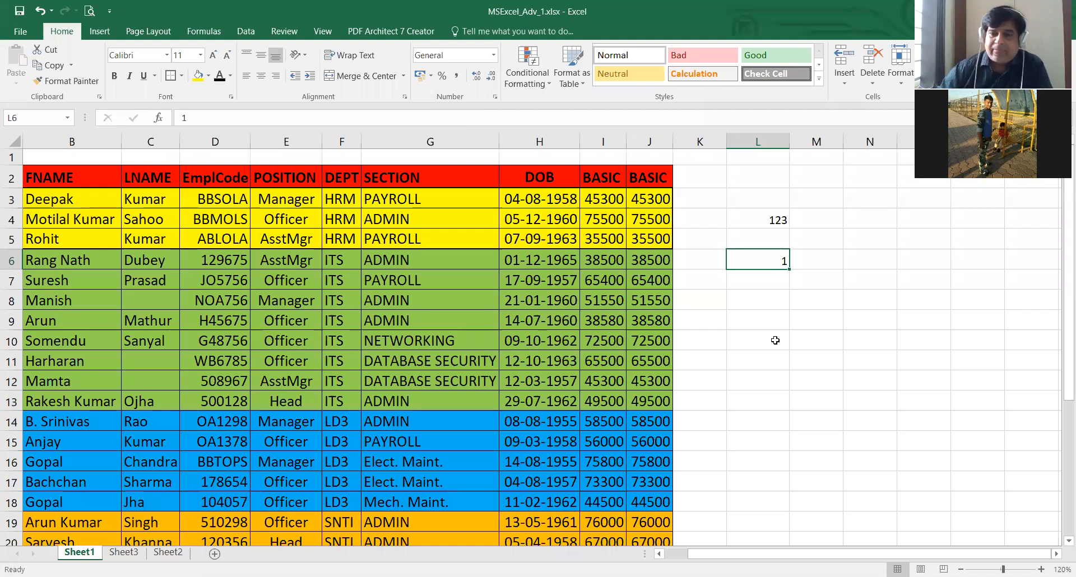
- Clear the test values from cells L6 and L4
{"action": "key", "text": "Delete"}
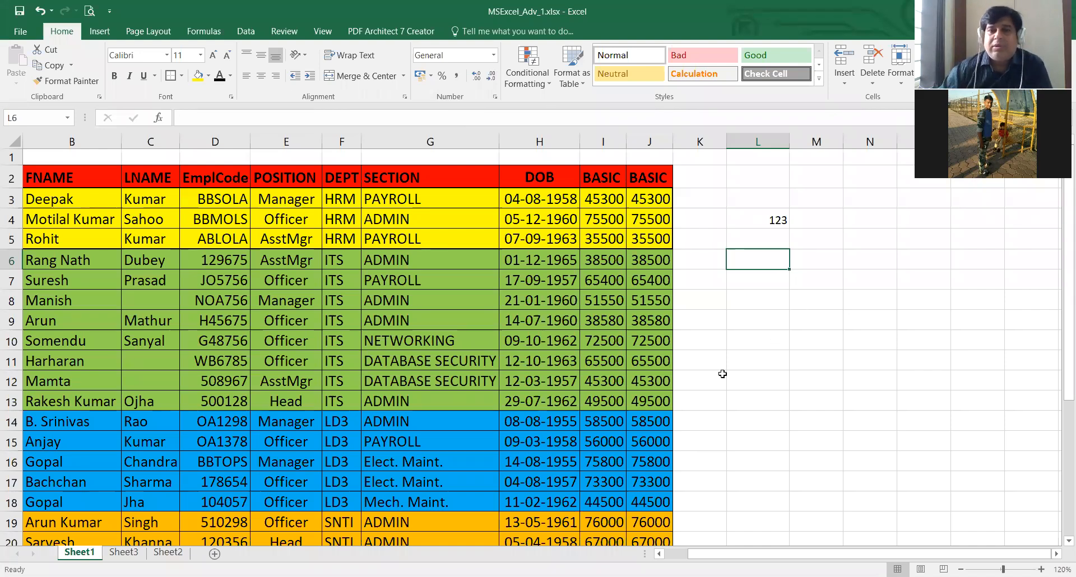
{"action": "left_click", "coordinate": [744, 240]}
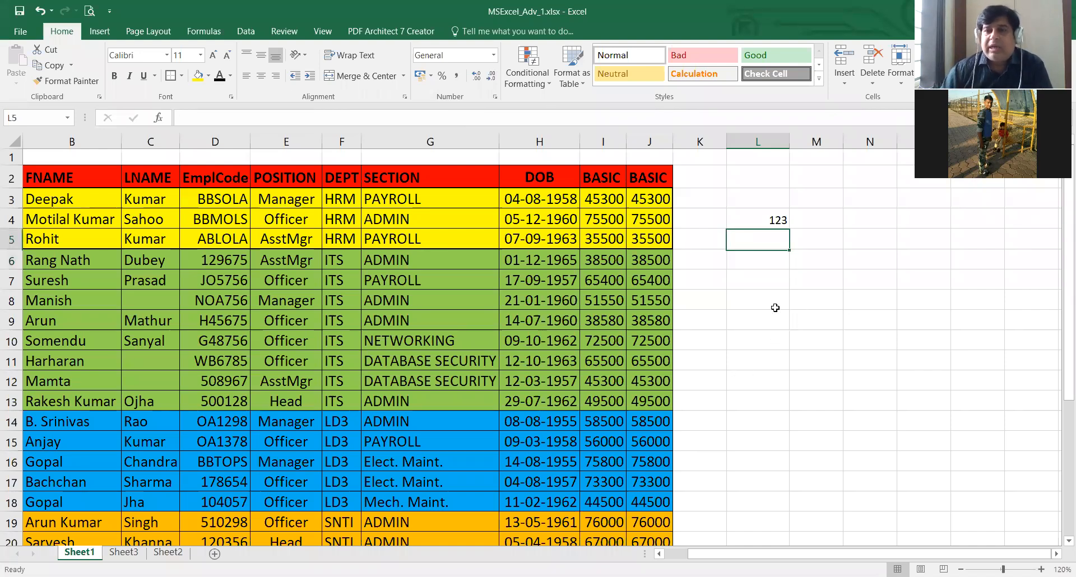
{"action": "left_click", "coordinate": [763, 219]}
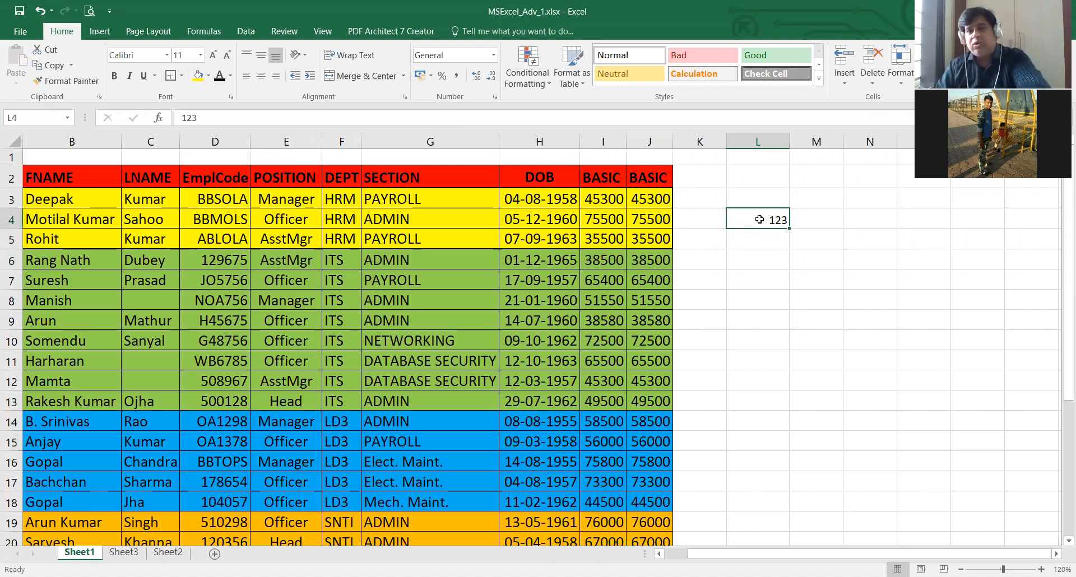
{"action": "key", "text": "Delete"}
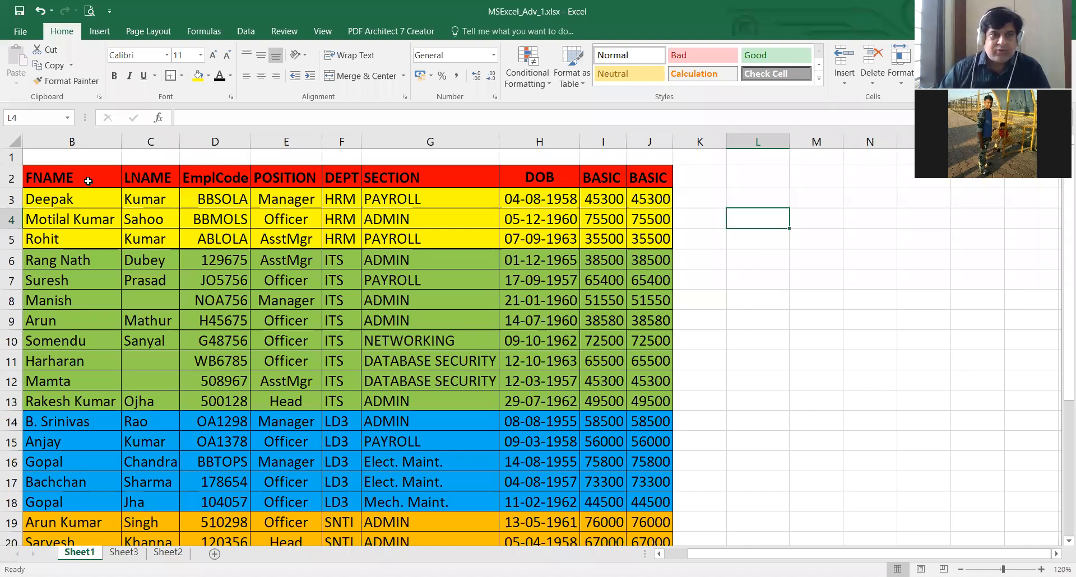
- Switch to Sheet3 and clear the Cell Content list in B3:B7
{"action": "key", "text": "ctrl+Page_Down"}
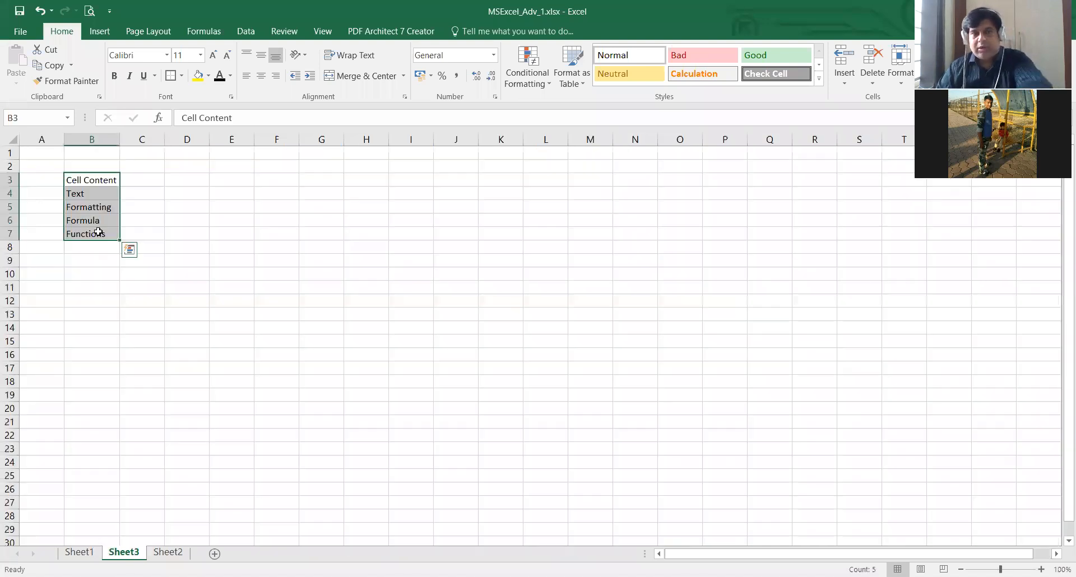
{"action": "key", "text": "Delete"}
- Enter the numbers 1, 2 and 3 down column B in cells B3 to B5
{"action": "left_click", "coordinate": [188, 234]}
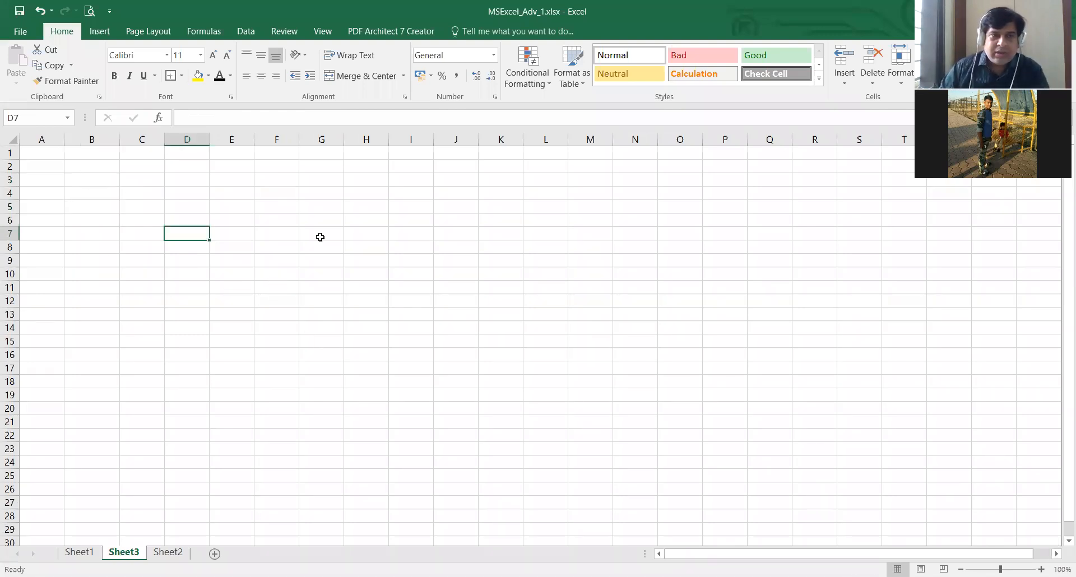
{"action": "key", "text": "Up"}
{"action": "key", "text": "Up"}
{"action": "key", "text": "Up"}
{"action": "key", "text": "Up"}
{"action": "key", "text": "Left"}
{"action": "key", "text": "Left"}
{"action": "type", "text": "1"}
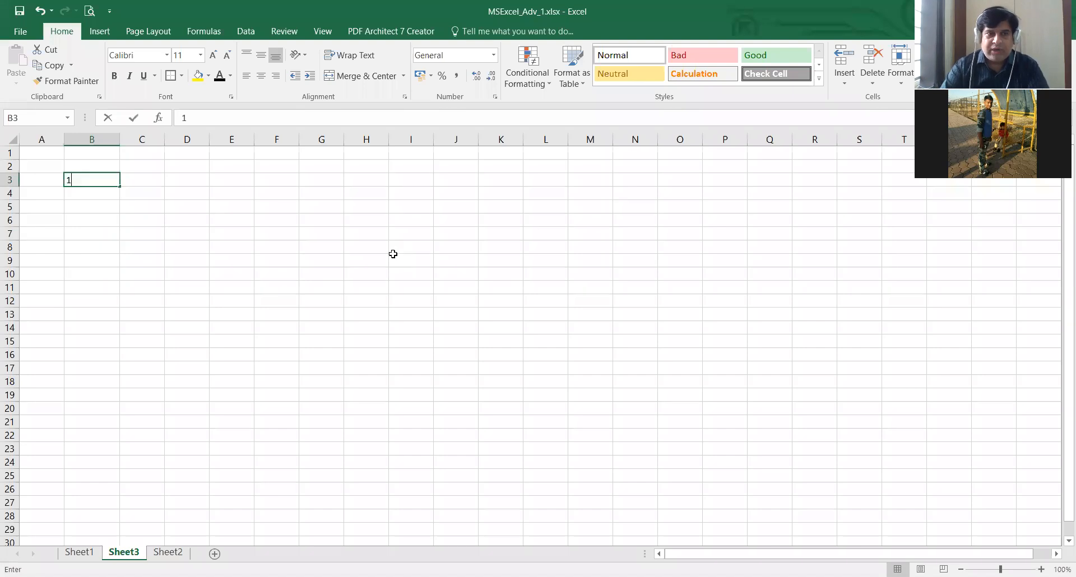
{"action": "key", "text": "Return"}
{"action": "type", "text": "2"}
{"action": "key", "text": "Return"}
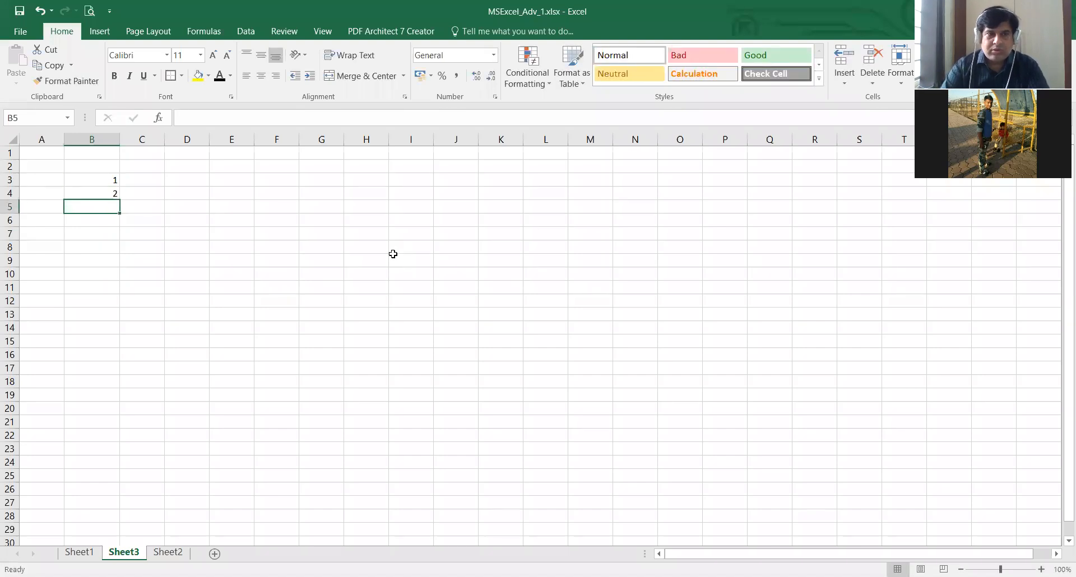
{"action": "type", "text": "3"}
{"action": "key", "text": "Return"}
- Demonstrate extending the selection from B3 to B5 and collapsing it, repeating the selection once
{"action": "key", "text": "Up"}
{"action": "key", "text": "Up"}
{"action": "key", "text": "Up"}
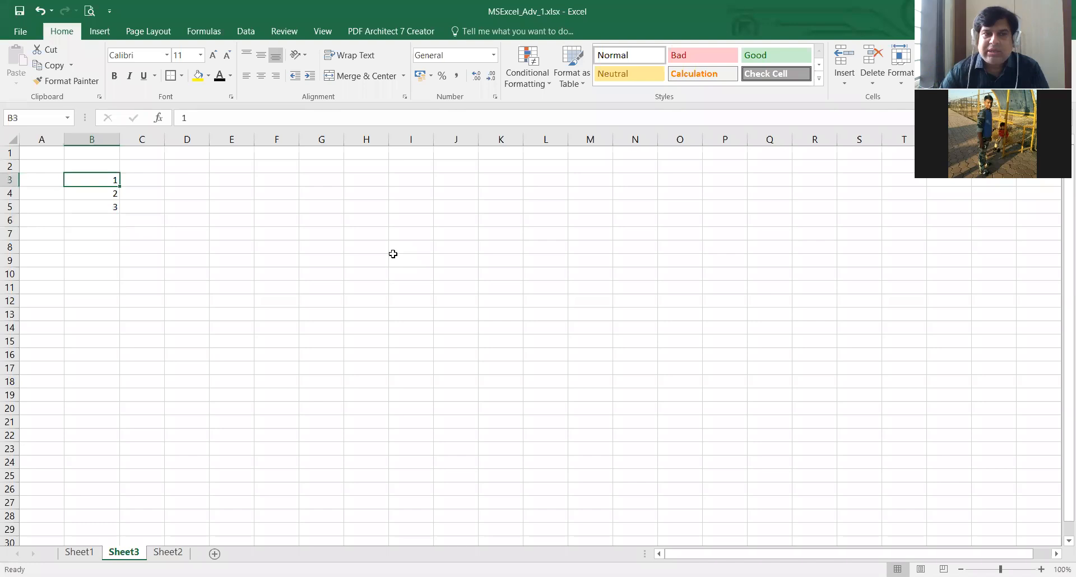
{"action": "key", "text": "shift+Down"}
{"action": "key", "text": "shift+Down"}
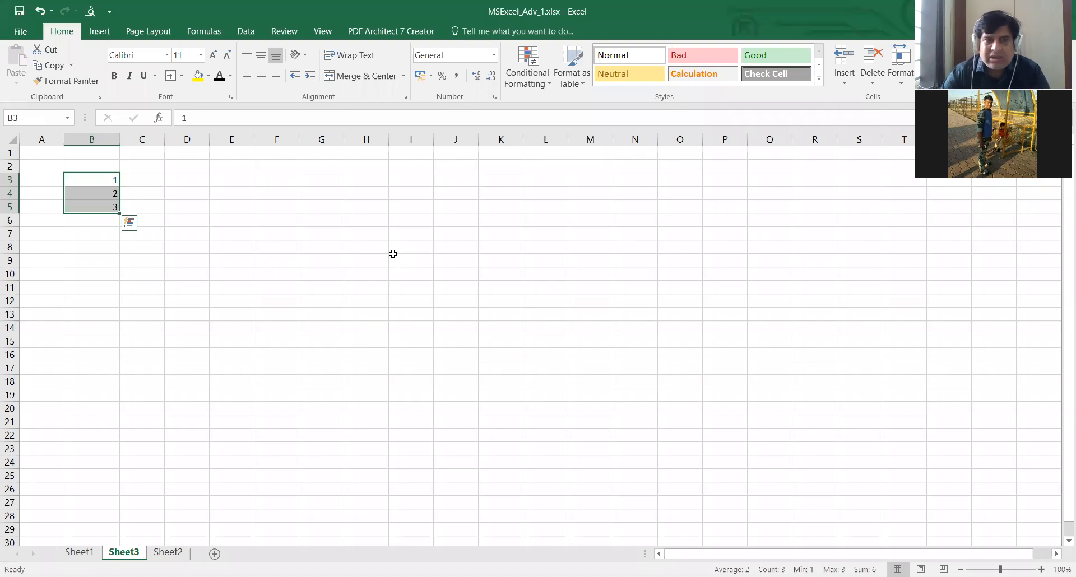
{"action": "key", "text": "Down"}
{"action": "key", "text": "Up"}
{"action": "key", "text": "Down"}
{"action": "key", "text": "Up"}
{"action": "key", "text": "shift+Down"}
{"action": "key", "text": "shift+Down"}
{"action": "key", "text": "Down"}
{"action": "key", "text": "Up"}
- Continue the series in column B with the numbers 4 to 10 in cells B6 to B12
{"action": "key", "text": "Down"}
{"action": "key", "text": "Down"}
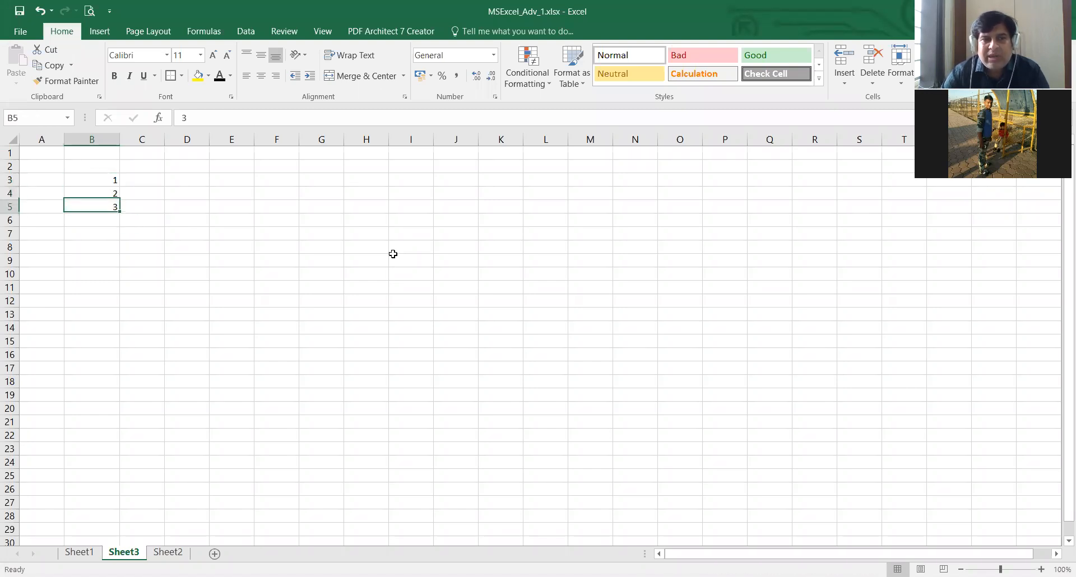
{"action": "key", "text": "Down"}
{"action": "type", "text": "4"}
{"action": "key", "text": "Return"}
{"action": "type", "text": "5"}
{"action": "key", "text": "Return"}
{"action": "type", "text": "6"}
{"action": "key", "text": "Return"}
{"action": "type", "text": "7"}
{"action": "key", "text": "Return"}
{"action": "type", "text": "8"}
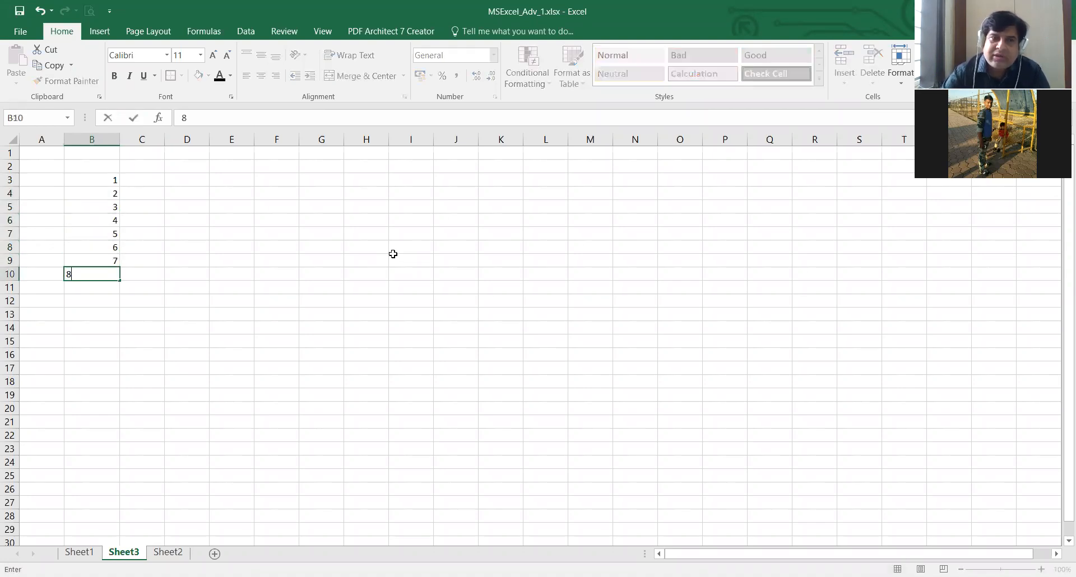
{"action": "key", "text": "Return"}
{"action": "type", "text": "9"}
{"action": "type", "text": "10"}
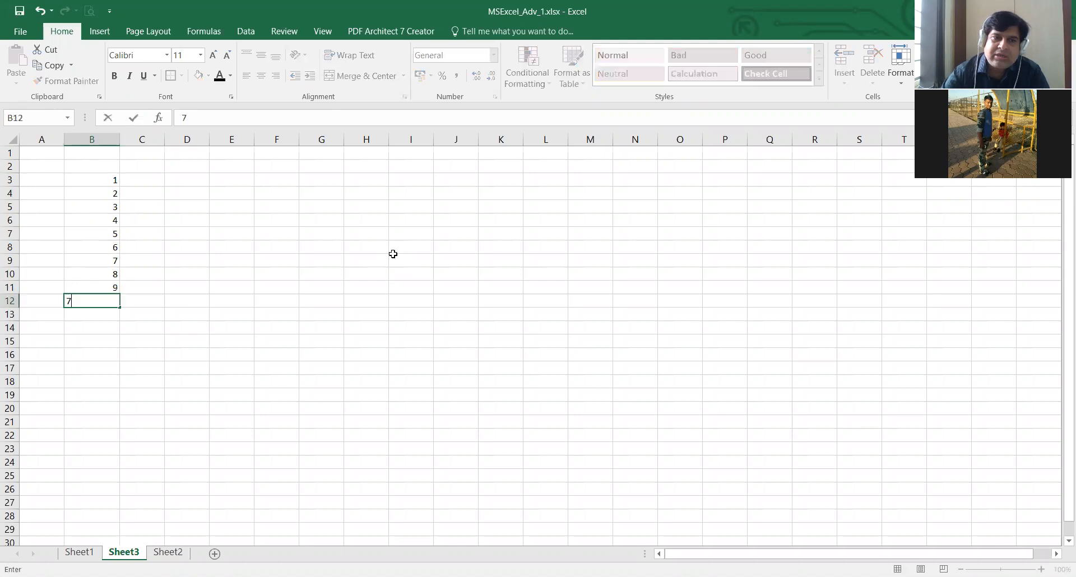
{"action": "key", "text": "BackSpace"}
{"action": "key", "text": "BackSpace"}
{"action": "type", "text": "10"}
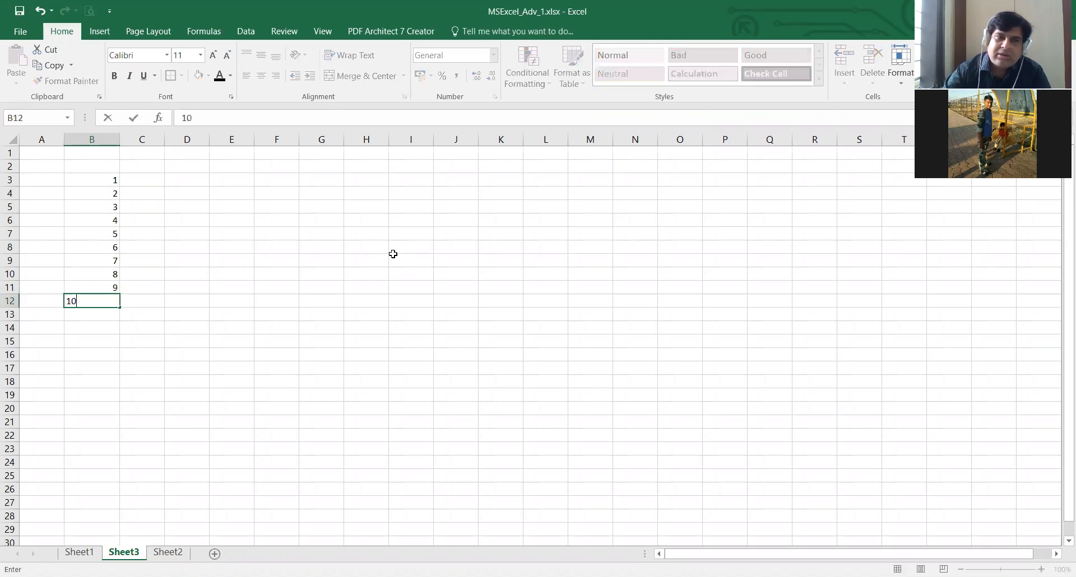
{"action": "key", "text": "Return"}
- Demonstrate extending the selection from B3 down the number series and collapsing it back to B3
{"action": "key", "text": "Up"}
{"action": "key", "text": "Up"}
{"action": "key", "text": "Up"}
{"action": "key", "text": "Up"}
{"action": "key", "text": "Up"}
{"action": "key", "text": "Up"}
{"action": "key", "text": "Up"}
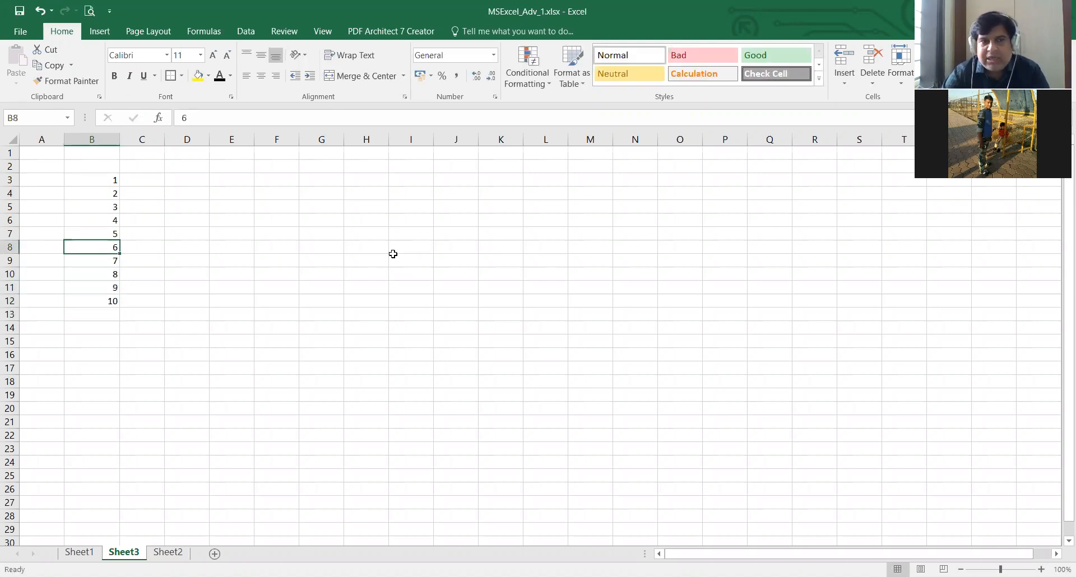
{"action": "key", "text": "Up"}
{"action": "key", "text": "Up"}
{"action": "key", "text": "Up"}
{"action": "key", "text": "shift+Down"}
{"action": "key", "text": "shift+Down"}
{"action": "key", "text": "shift+Down"}
{"action": "key", "text": "shift+Down"}
{"action": "key", "text": "shift+Down"}
{"action": "key", "text": "shift+Down"}
{"action": "key", "text": "shift+Down"}
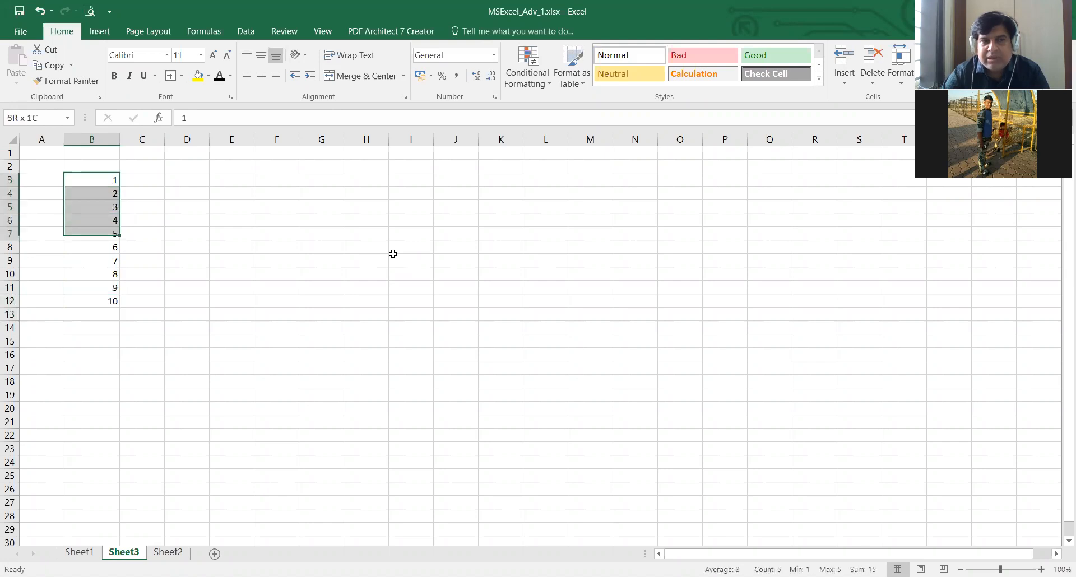
{"action": "key", "text": "shift+Down"}
{"action": "key", "text": "Up"}
{"action": "key", "text": "Up"}
{"action": "key", "text": "Down"}
{"action": "key", "text": "Down"}
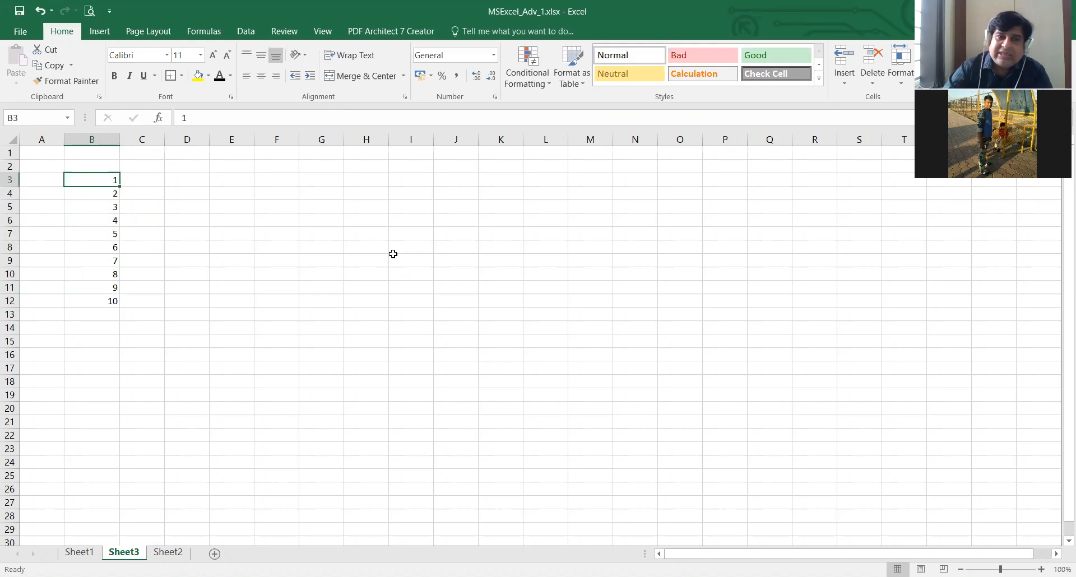
- Clear the whole number series from B3:B12 and reselect cell B3
{"action": "key", "text": "shift+Down"}
{"action": "key", "text": "shift+Down"}
{"action": "key", "text": "shift+Down"}
{"action": "key", "text": "shift+Down"}
{"action": "key", "text": "shift+Down"}
{"action": "key", "text": "shift+Down"}
{"action": "key", "text": "shift+Down"}
{"action": "key", "text": "shift+Down"}
{"action": "key", "text": "shift+Down"}
{"action": "key", "text": "Delete"}
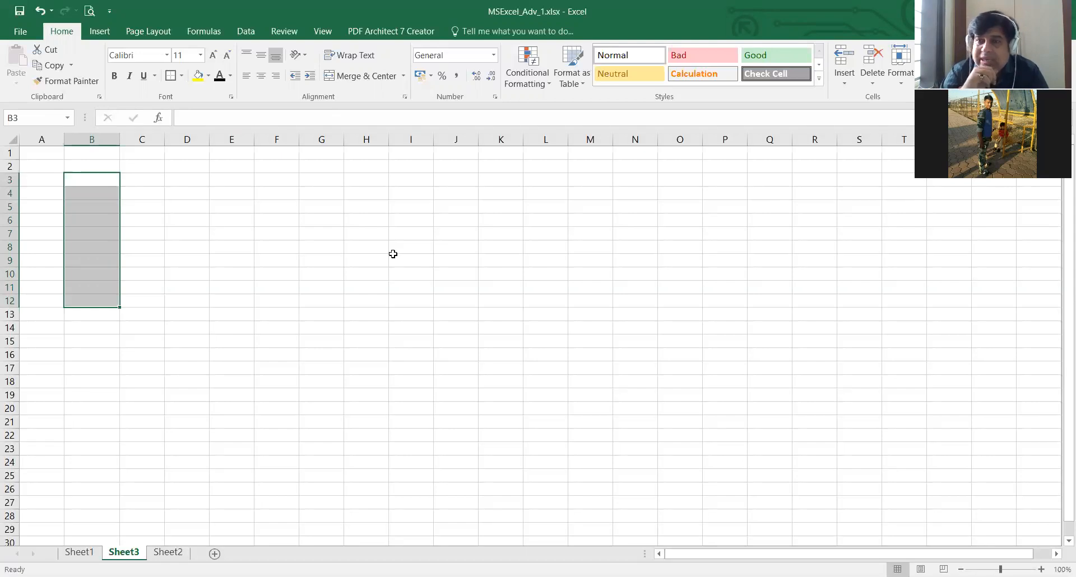
{"action": "key", "text": "Up"}
{"action": "key", "text": "Down"}
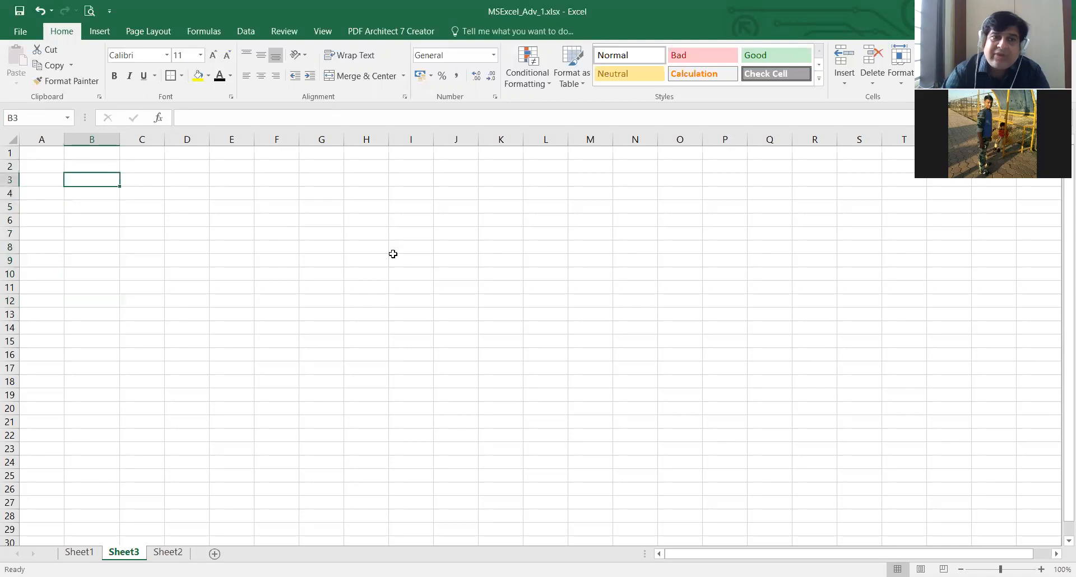
{"action": "key", "text": "Left"}
{"action": "key", "text": "Right"}
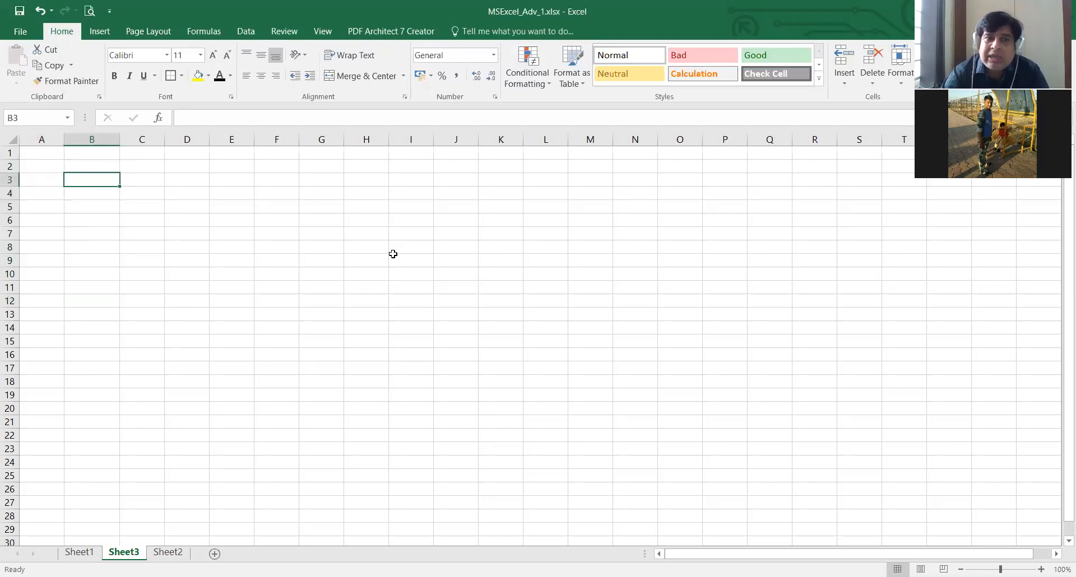
{"action": "key", "text": "Right"}
{"action": "key", "text": "Left"}
{"action": "key", "text": "Left"}
{"action": "key", "text": "Right"}
{"action": "key", "text": "Right"}
{"action": "key", "text": "Right"}
{"action": "key", "text": "Right"}
{"action": "key", "text": "Down"}
{"action": "key", "text": "Left"}
{"action": "key", "text": "Right"}
{"action": "key", "text": "Left"}
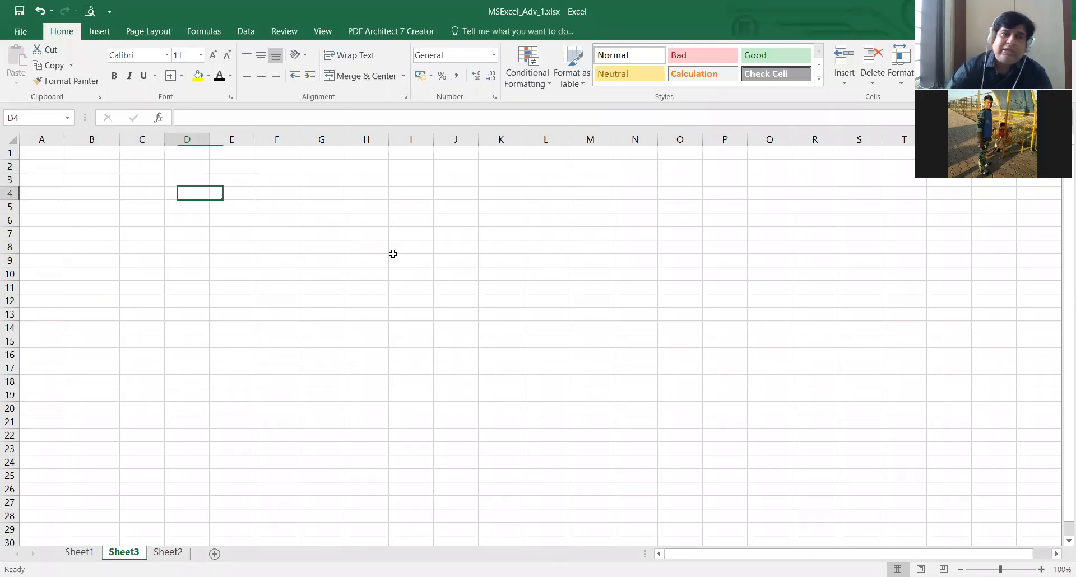
- Enter the numbers 1, 2 and 3 down column B in cells B4 to B6
{"action": "key", "text": "Left"}
{"action": "key", "text": "Left"}
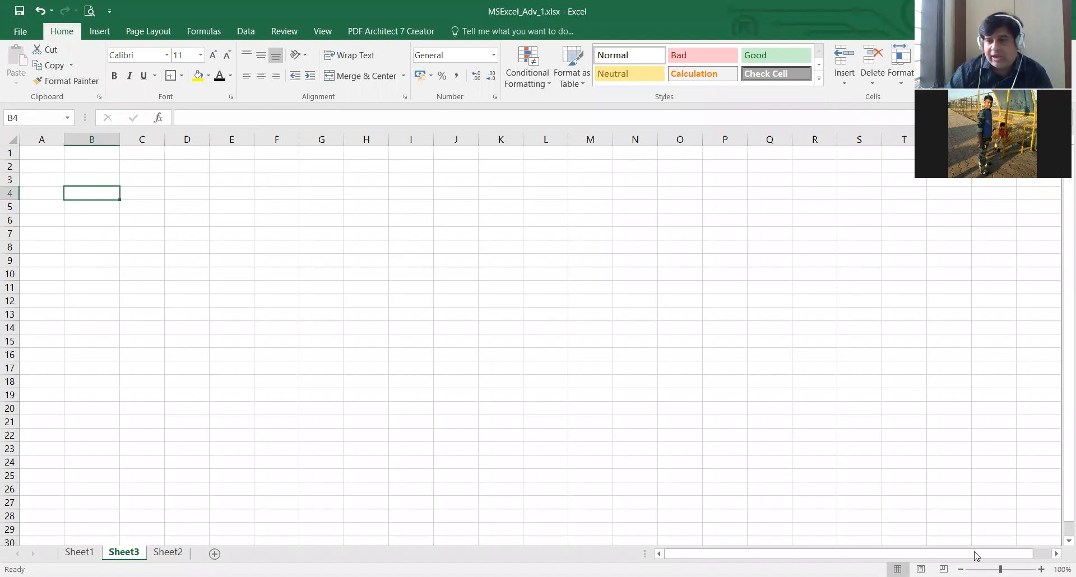
{"action": "scroll", "coordinate": [538, 339], "scroll_direction": "up", "scroll_amount": 2}
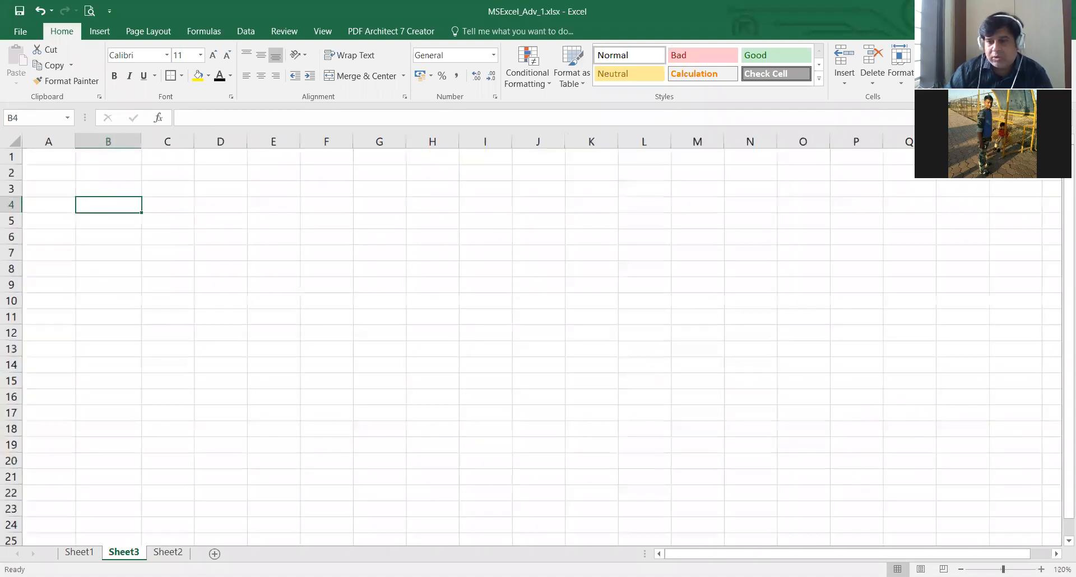
{"action": "scroll", "coordinate": [538, 340], "scroll_direction": "up", "scroll_amount": 10}
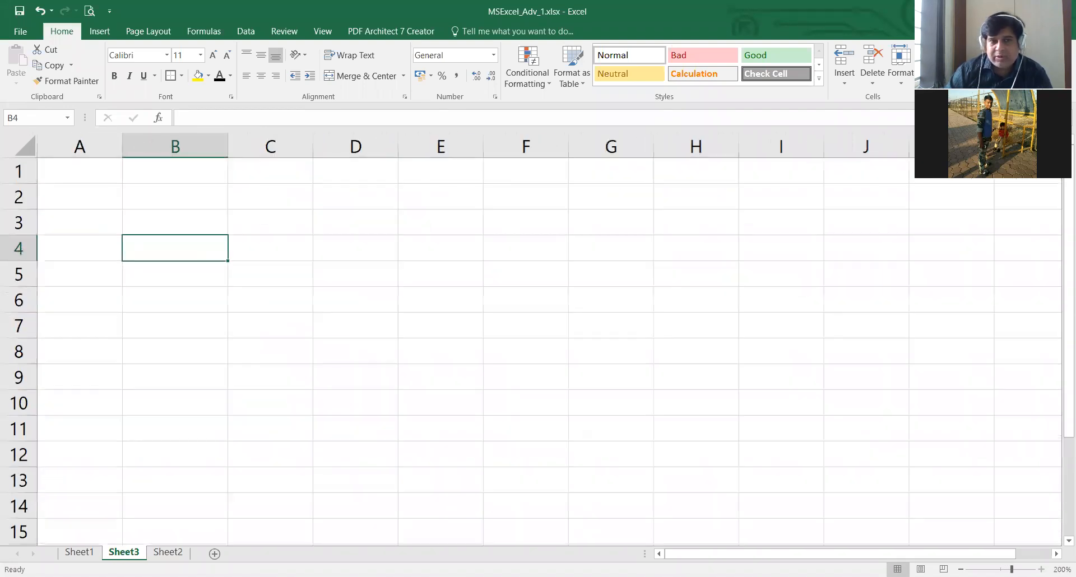
{"action": "scroll", "coordinate": [372, 372], "scroll_direction": "up", "scroll_amount": 3}
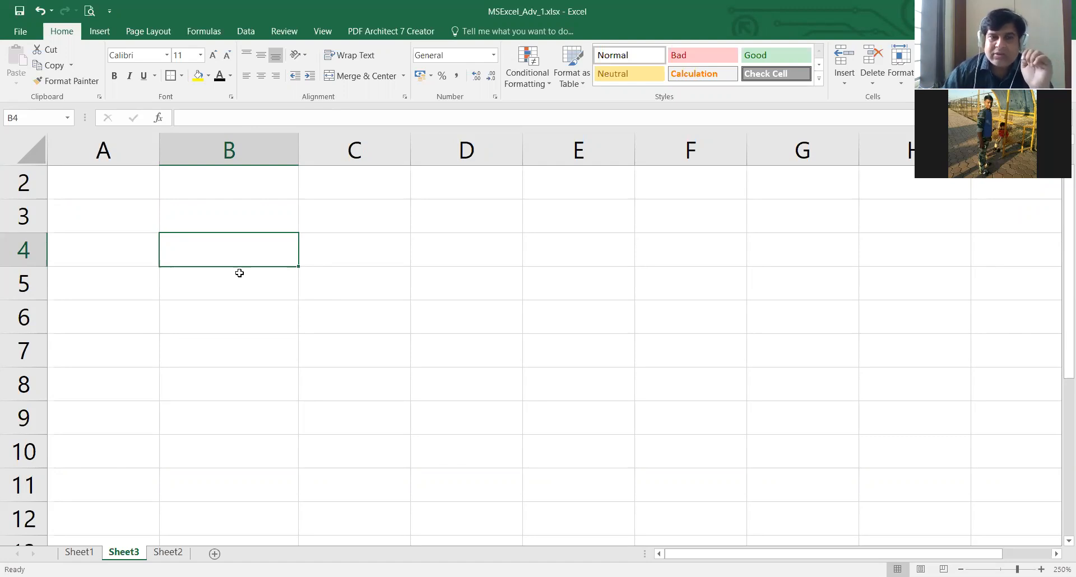
{"action": "type", "text": "1"}
{"action": "key", "text": "Return"}
{"action": "type", "text": "2"}
{"action": "key", "text": "Return"}
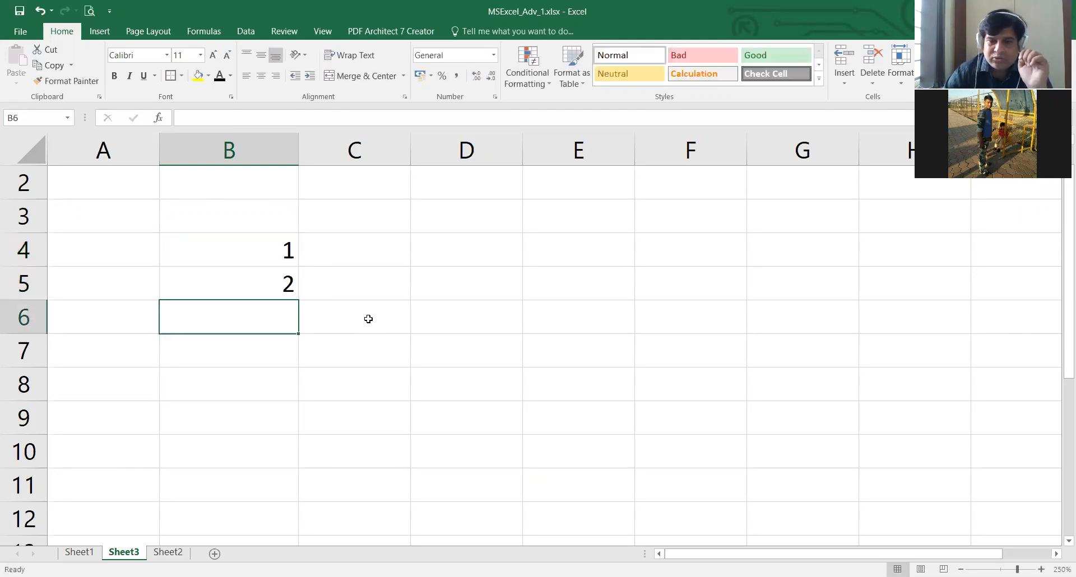
{"action": "type", "text": "3"}
{"action": "key", "text": "Return"}
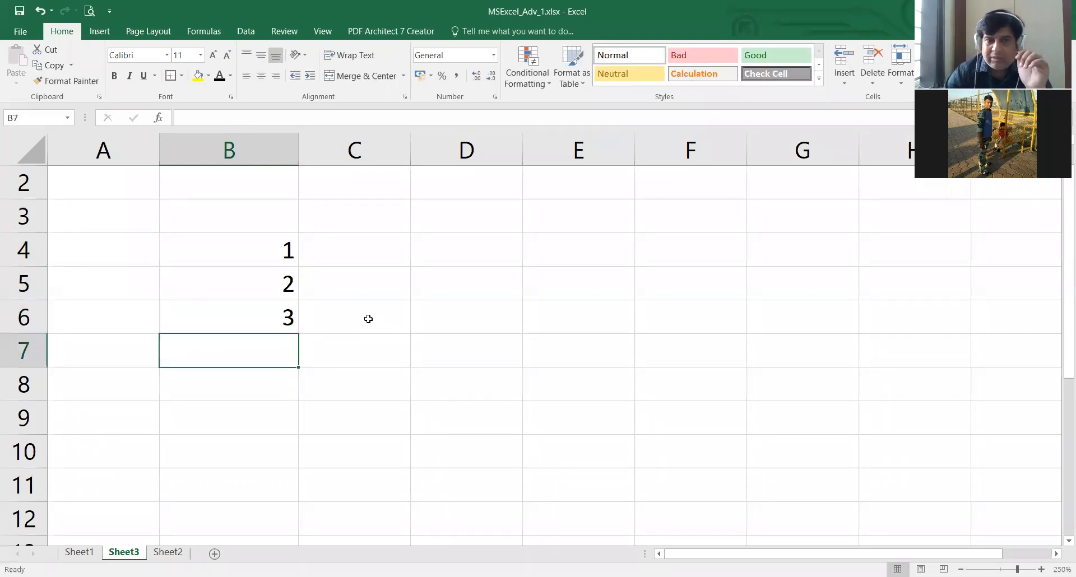
- Clear the numbers in B5:B6, keep the 1 in B4 and select that cell
{"action": "key", "text": "Up"}
{"action": "key", "text": "Up"}
{"action": "key", "text": "Up"}
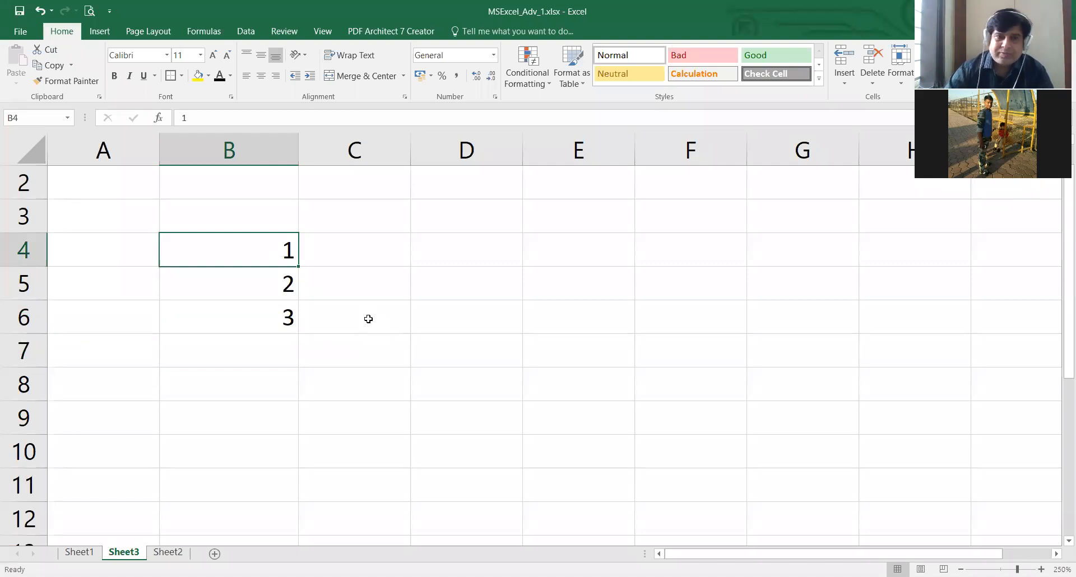
{"action": "key", "text": "Down"}
{"action": "key", "text": "shift+Down"}
{"action": "key", "text": "Delete"}
{"action": "key", "text": "Up"}
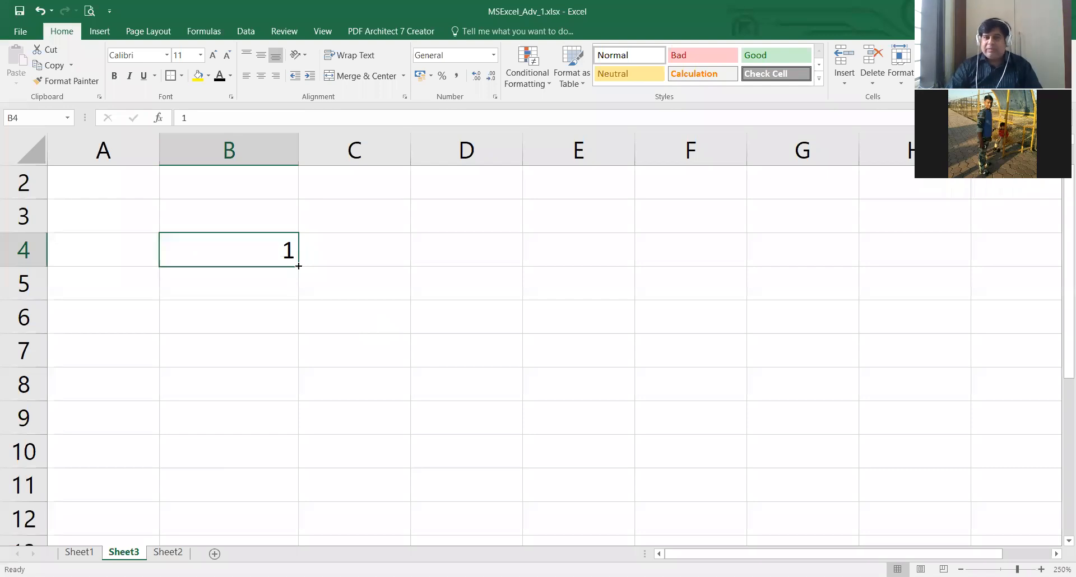
- Fill the value 1 from B4 down to B12 with the fill handle
{"action": "left_click_drag", "start_coordinate": [299, 267], "coordinate": [306, 348]}
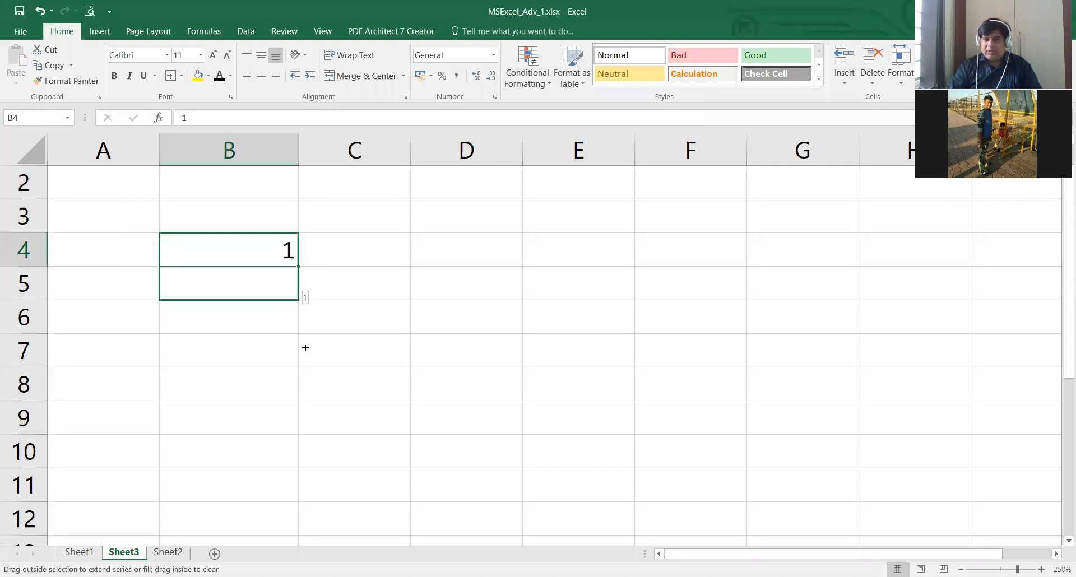
{"action": "left_click_drag", "start_coordinate": [305, 348], "coordinate": [305, 531]}
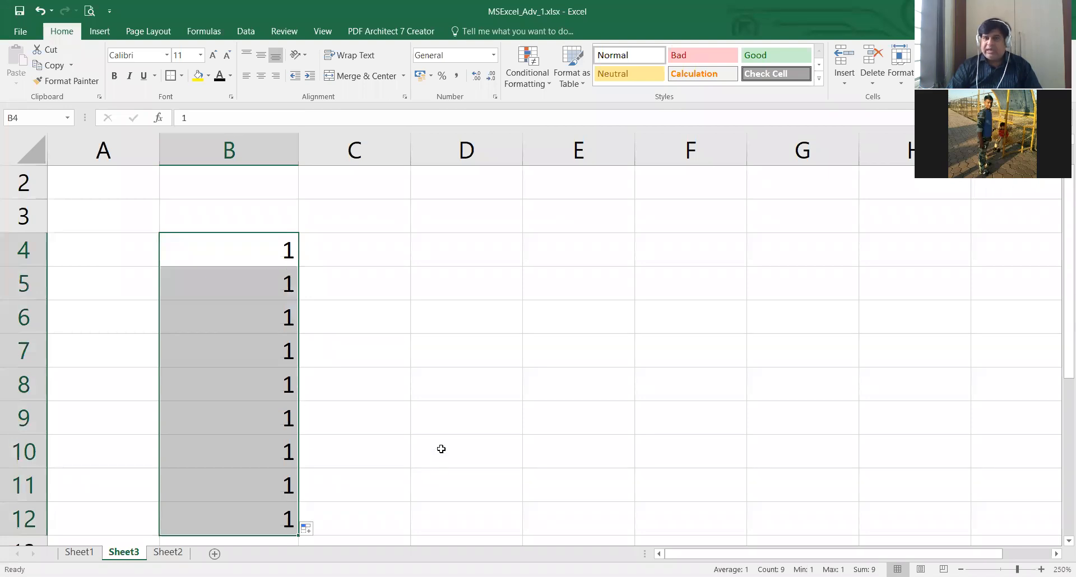
{"action": "scroll", "coordinate": [441, 449], "scroll_direction": "down", "scroll_amount": 1}
{"action": "scroll", "coordinate": [442, 449], "scroll_direction": "up", "scroll_amount": 1}
{"action": "scroll", "coordinate": [441, 449], "scroll_direction": "down", "scroll_amount": 1}
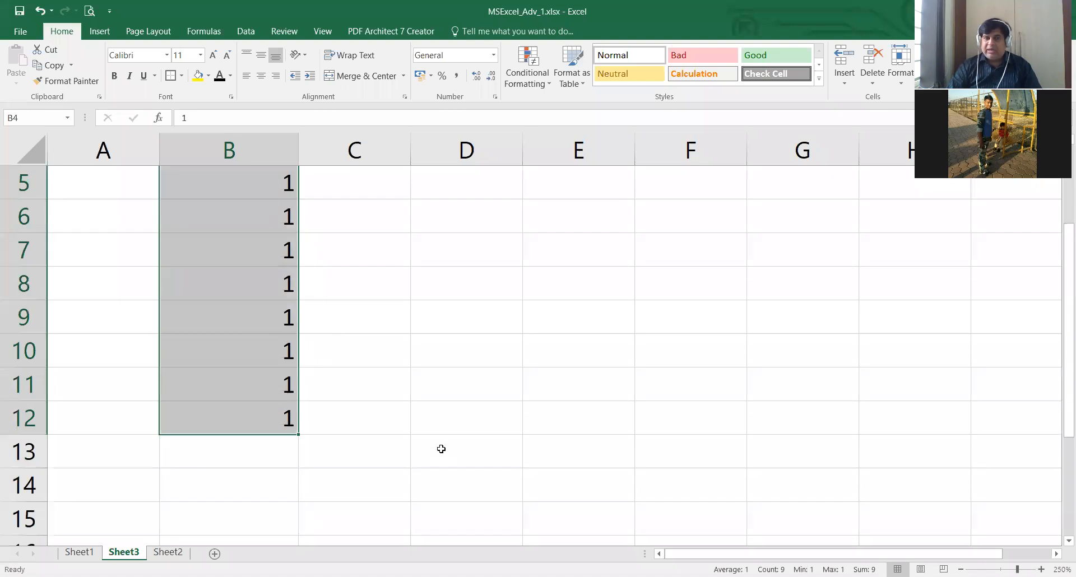
{"action": "scroll", "coordinate": [441, 449], "scroll_direction": "up", "scroll_amount": 1}
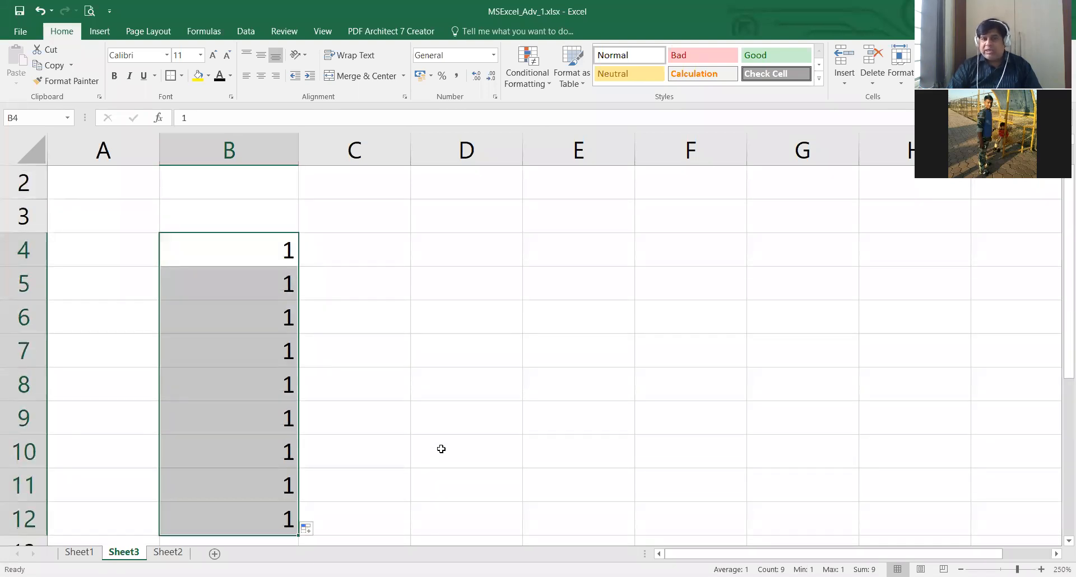
- Change the filled range B4:B12 to Fill Series and extend the series down to B203
{"action": "scroll", "coordinate": [441, 449], "scroll_direction": "down", "scroll_amount": 1}
{"action": "scroll", "coordinate": [441, 449], "scroll_direction": "down", "scroll_amount": 1}
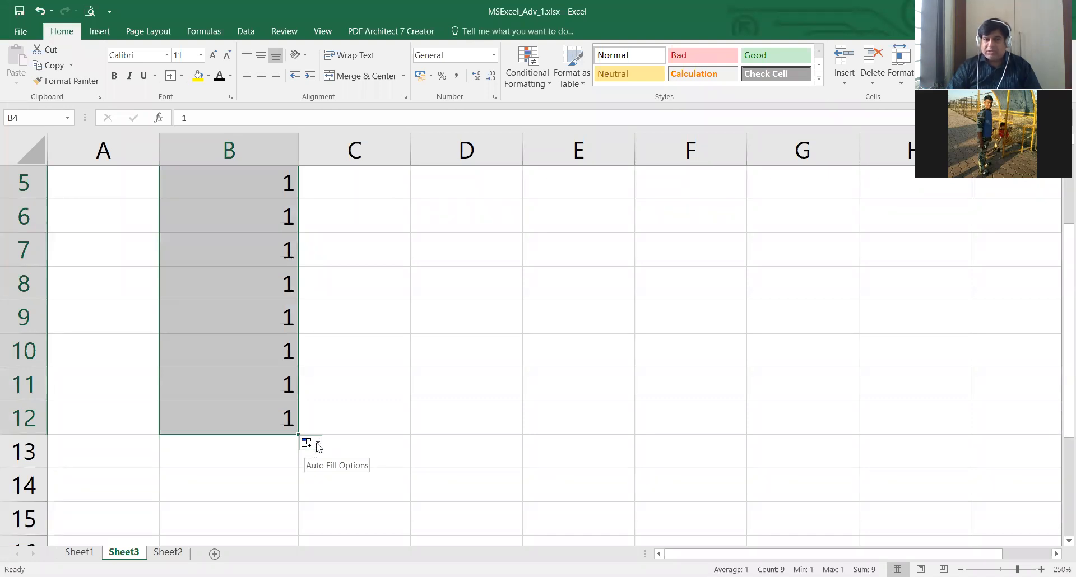
{"action": "left_click", "coordinate": [318, 445]}
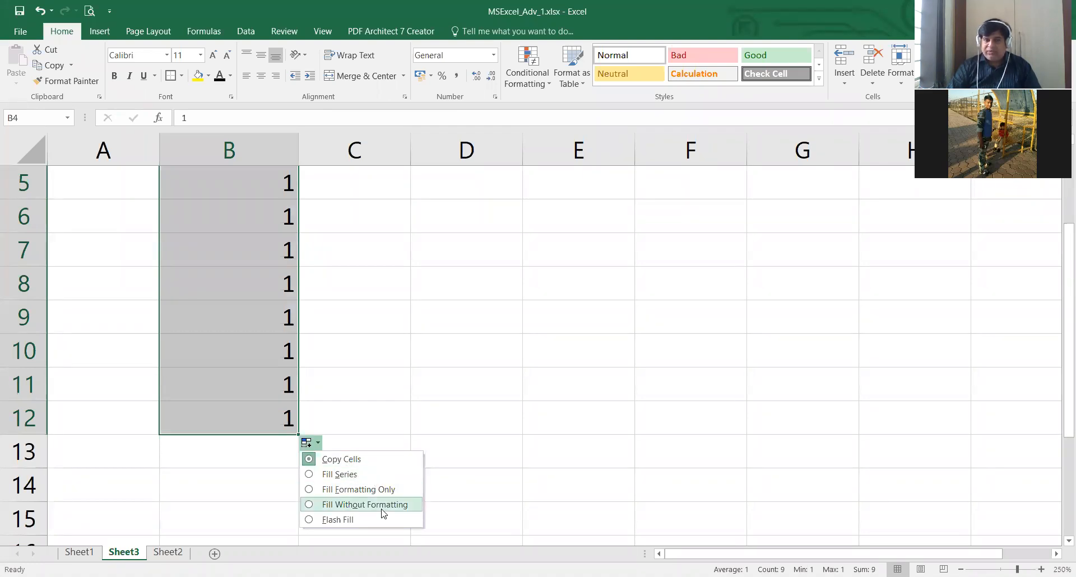
{"action": "left_click", "coordinate": [340, 475]}
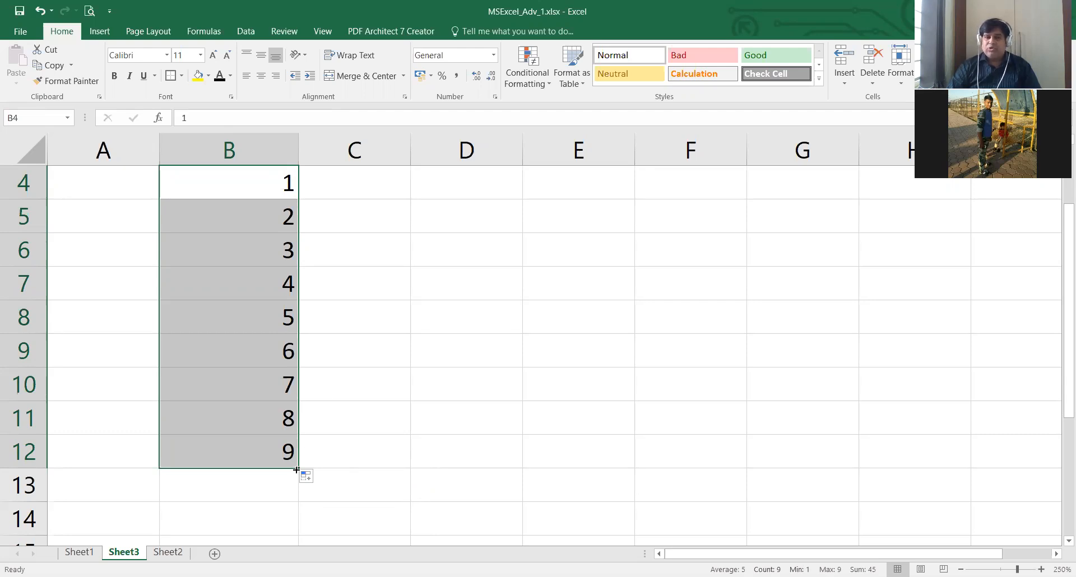
{"action": "left_click_drag", "start_coordinate": [300, 468], "coordinate": [299, 510]}
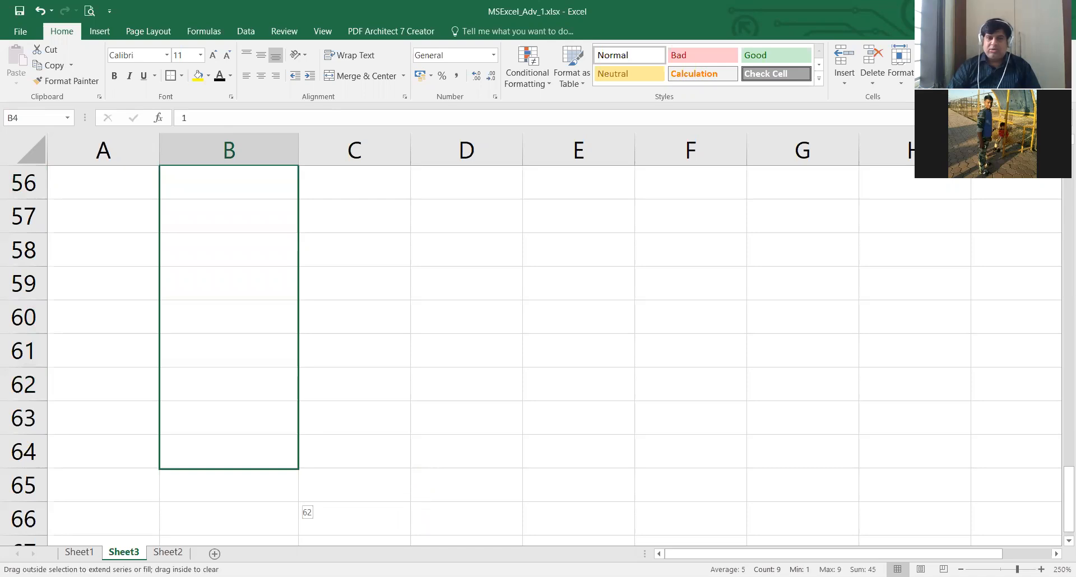
{"action": "left_click_drag", "start_coordinate": [295, 453], "coordinate": [293, 452]}
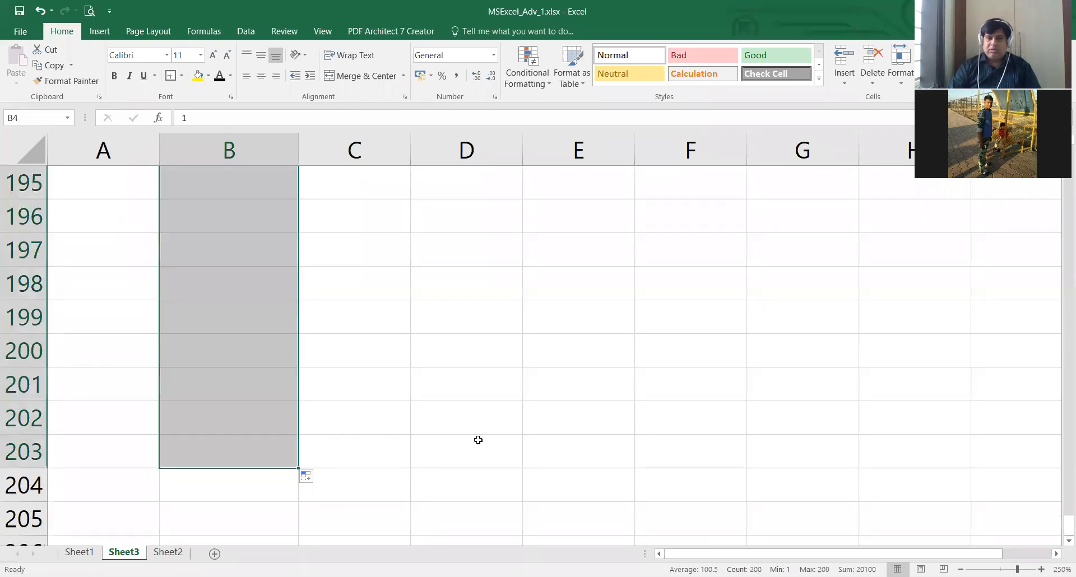
- Look through the filled series in column B down to row 203 and return to its start
{"action": "scroll", "coordinate": [478, 440], "scroll_direction": "up", "scroll_amount": 20}
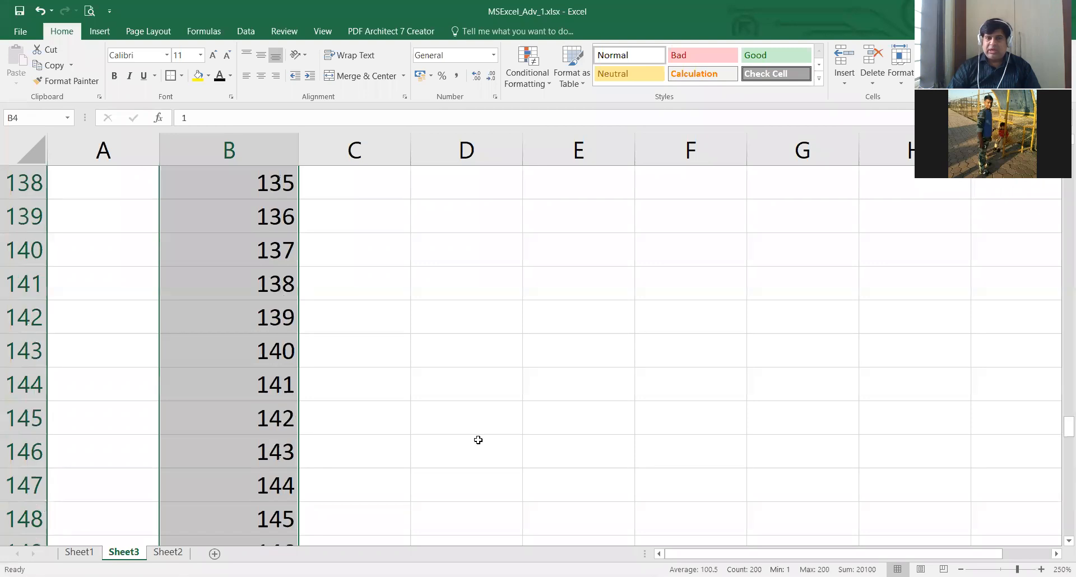
{"action": "scroll", "coordinate": [478, 440], "scroll_direction": "up", "scroll_amount": 20}
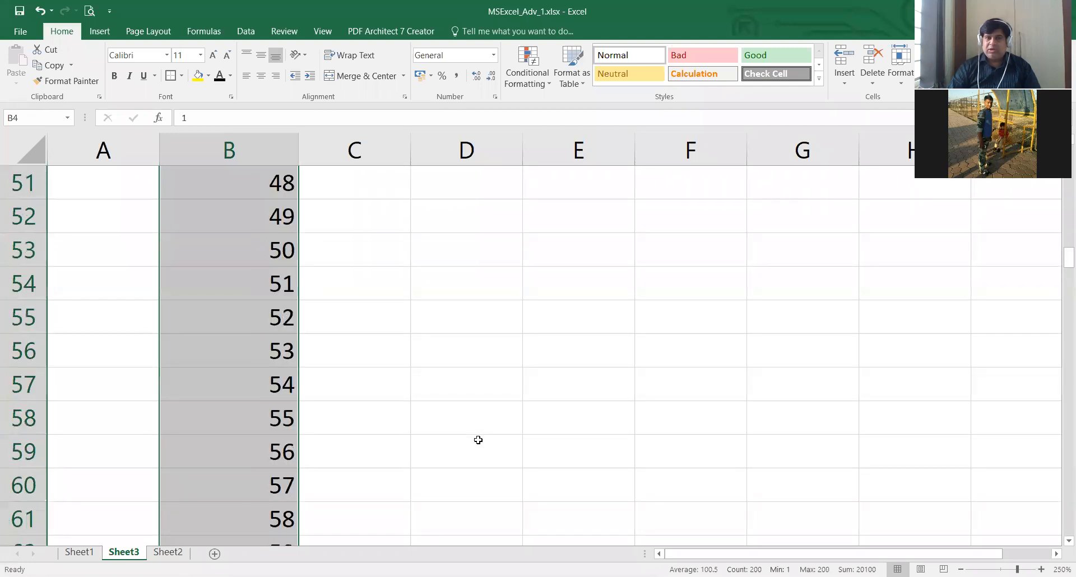
{"action": "scroll", "coordinate": [478, 440], "scroll_direction": "down", "scroll_amount": 20}
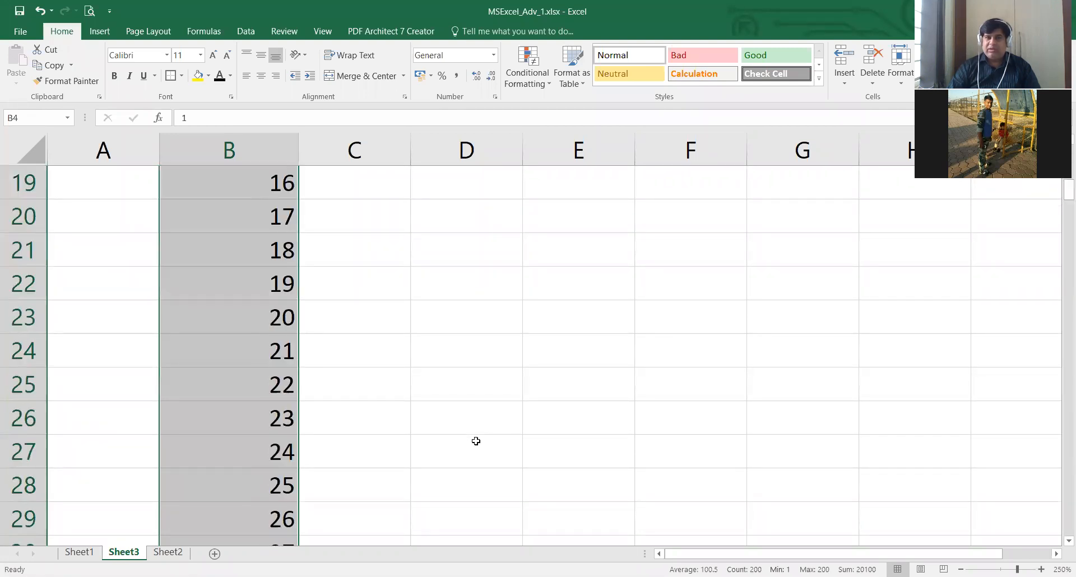
{"action": "scroll", "coordinate": [474, 442], "scroll_direction": "down", "scroll_amount": 20}
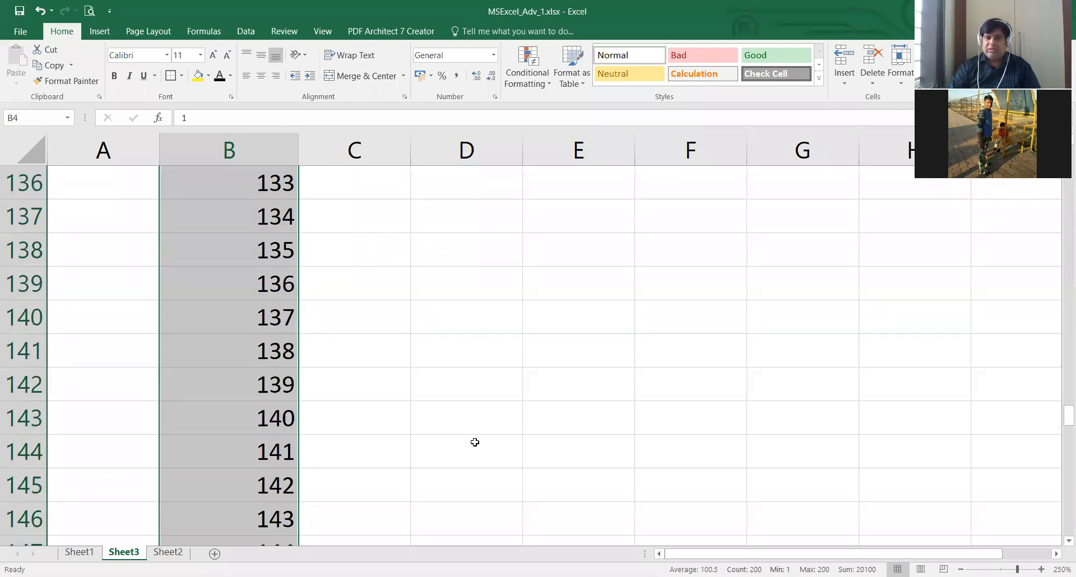
{"action": "scroll", "coordinate": [475, 442], "scroll_direction": "down", "scroll_amount": 6}
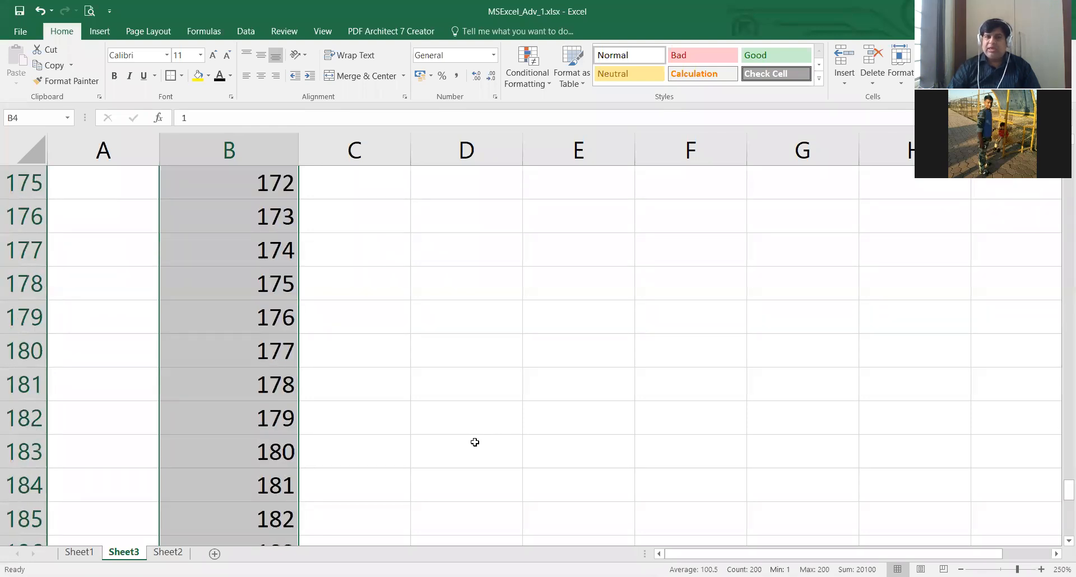
{"action": "scroll", "coordinate": [475, 442], "scroll_direction": "down", "scroll_amount": 8}
{"action": "scroll", "coordinate": [474, 442], "scroll_direction": "up", "scroll_amount": 1}
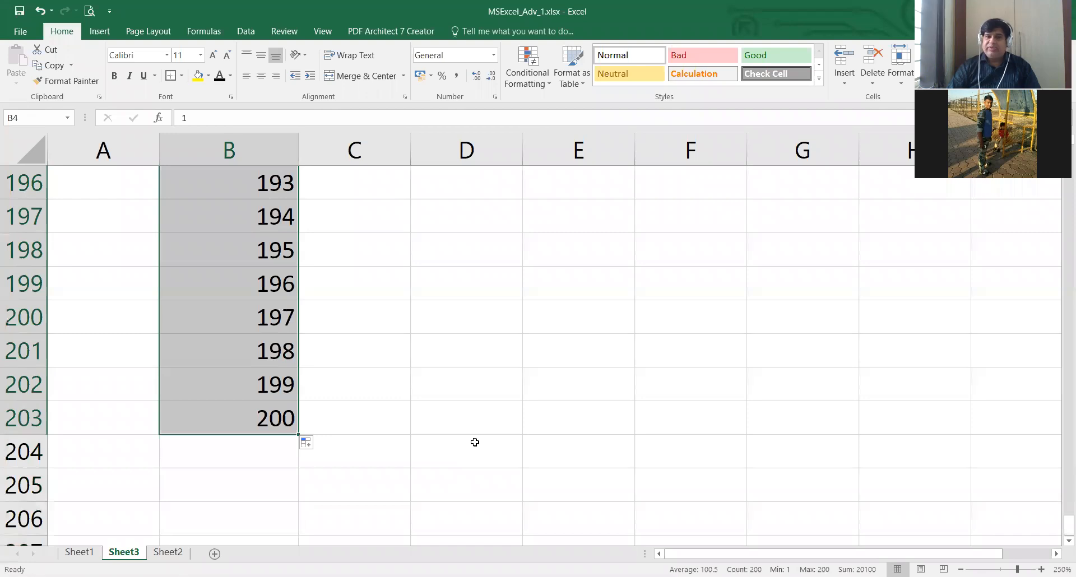
{"action": "scroll", "coordinate": [475, 442], "scroll_direction": "up", "scroll_amount": 18}
{"action": "scroll", "coordinate": [475, 442], "scroll_direction": "up", "scroll_amount": 15}
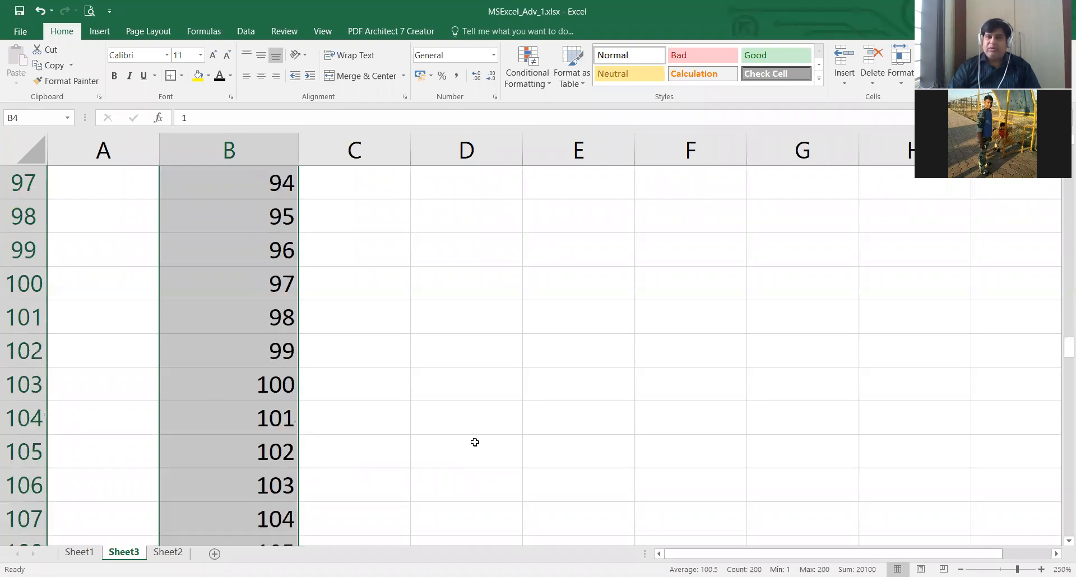
{"action": "scroll", "coordinate": [475, 442], "scroll_direction": "up", "scroll_amount": 14}
{"action": "scroll", "coordinate": [475, 442], "scroll_direction": "up", "scroll_amount": 18}
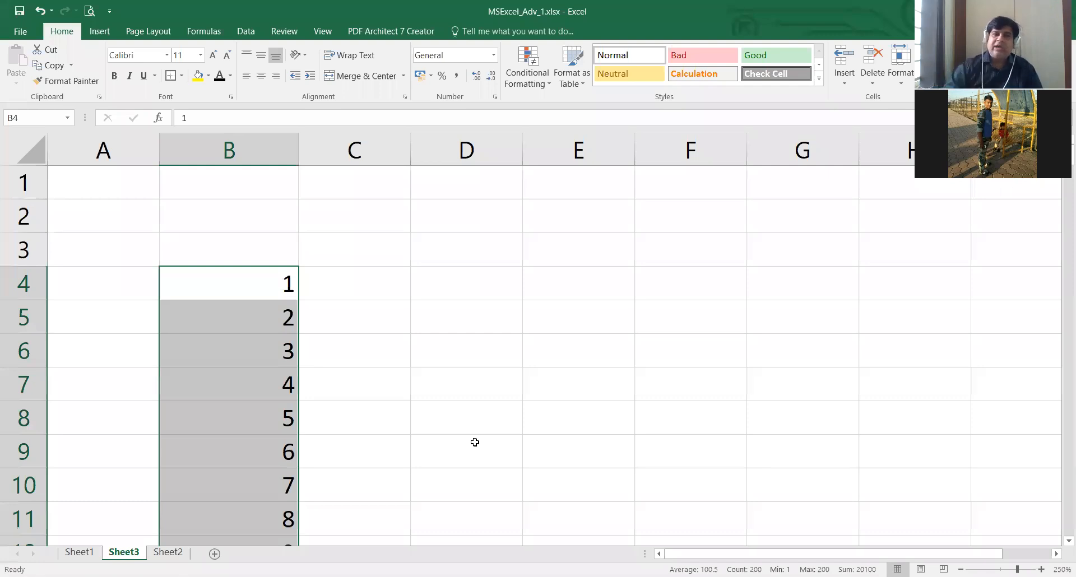
- Clear the number series from B4:B203 and reduce the sheet zoom to 130%
{"action": "key", "text": "Delete"}
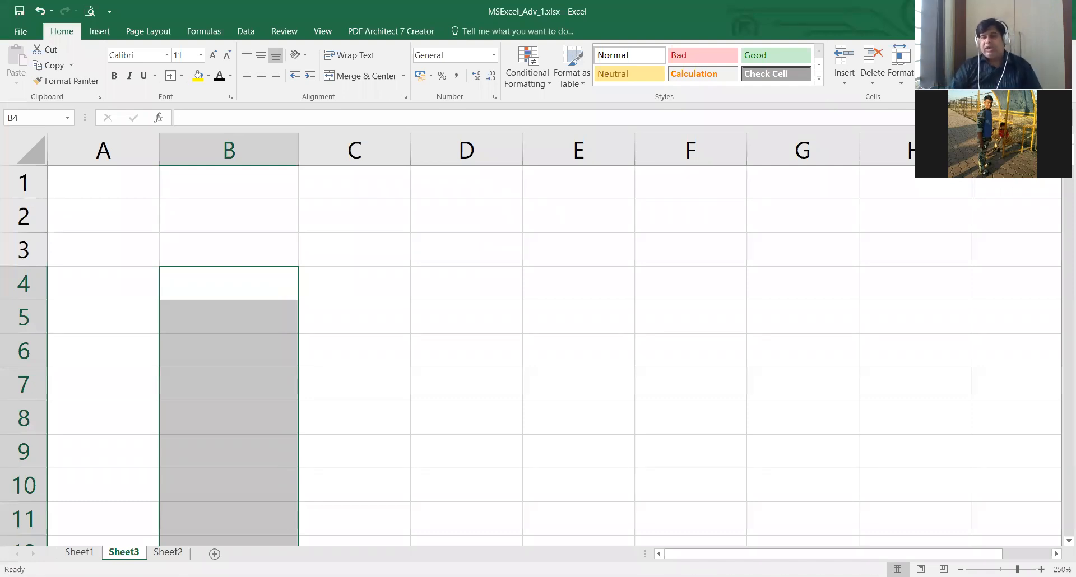
{"action": "left_click", "coordinate": [961, 569]}
{"action": "left_click", "coordinate": [961, 569]}
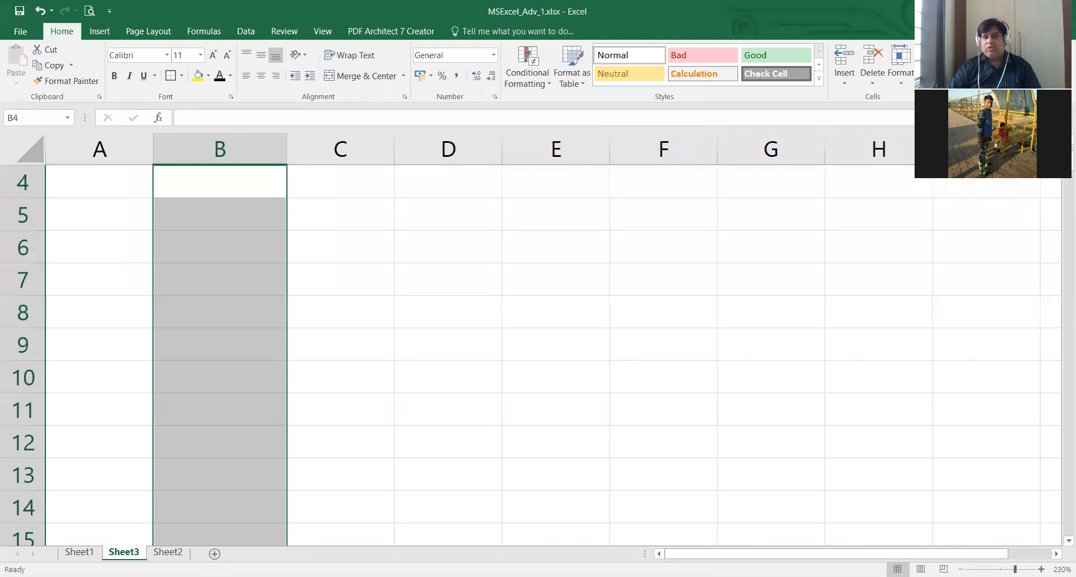
{"action": "scroll", "coordinate": [532, 353], "scroll_direction": "down", "scroll_amount": 5}
{"action": "scroll", "coordinate": [533, 354], "scroll_direction": "down", "scroll_amount": 3}
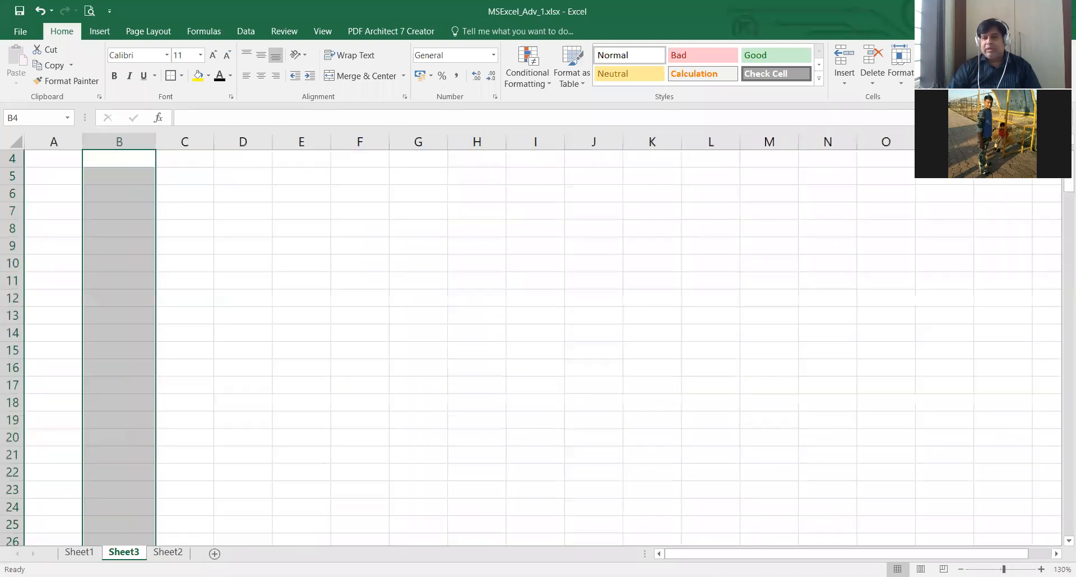
- Reset the sheet zoom to 100% and deselect the cleared range in column B
{"action": "scroll", "coordinate": [596, 437], "scroll_direction": "down", "scroll_amount": 3}
{"action": "scroll", "coordinate": [586, 440], "scroll_direction": "up", "scroll_amount": 1}
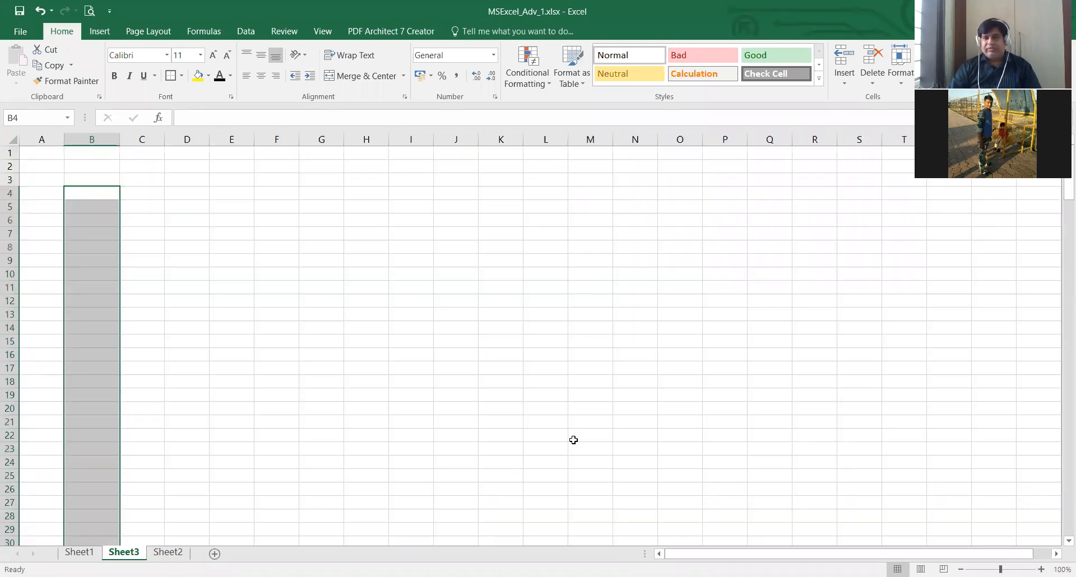
{"action": "left_click", "coordinate": [367, 274]}
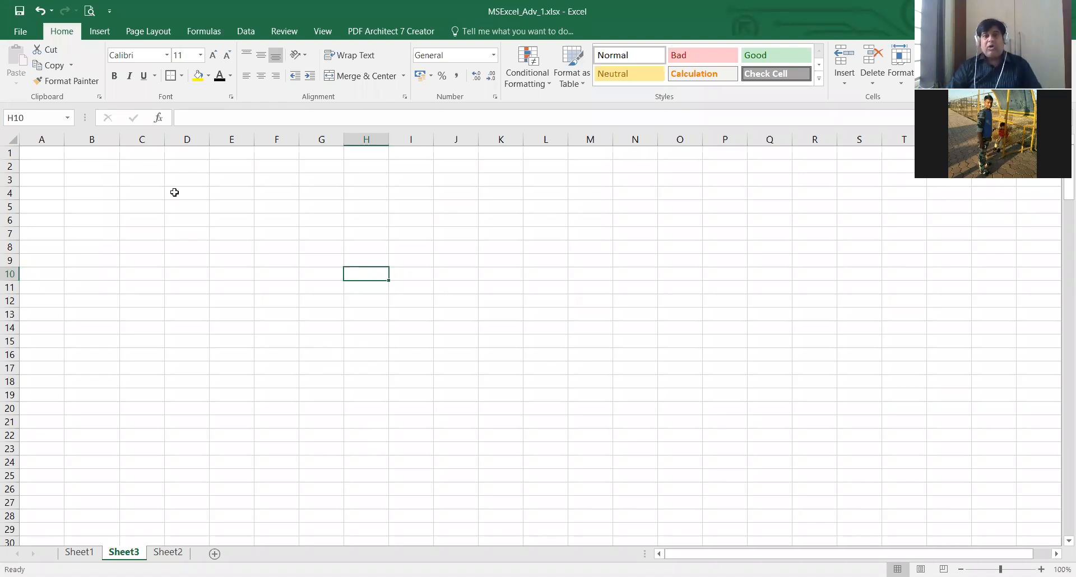
- Enter January in B3 and february in B4
{"action": "left_click", "coordinate": [142, 180]}
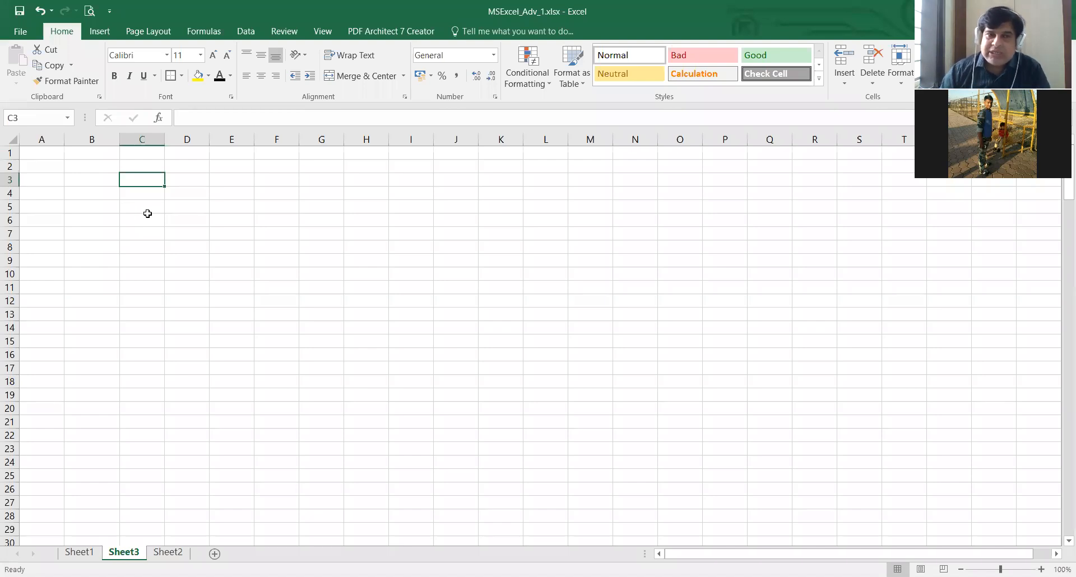
{"action": "left_click", "coordinate": [105, 176]}
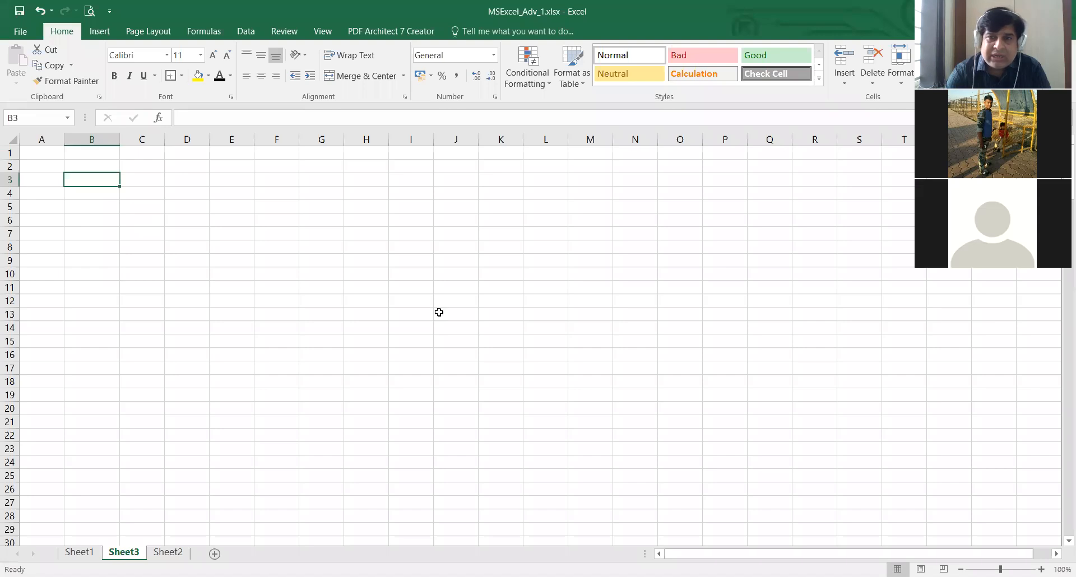
{"action": "type", "text": "Janua"}
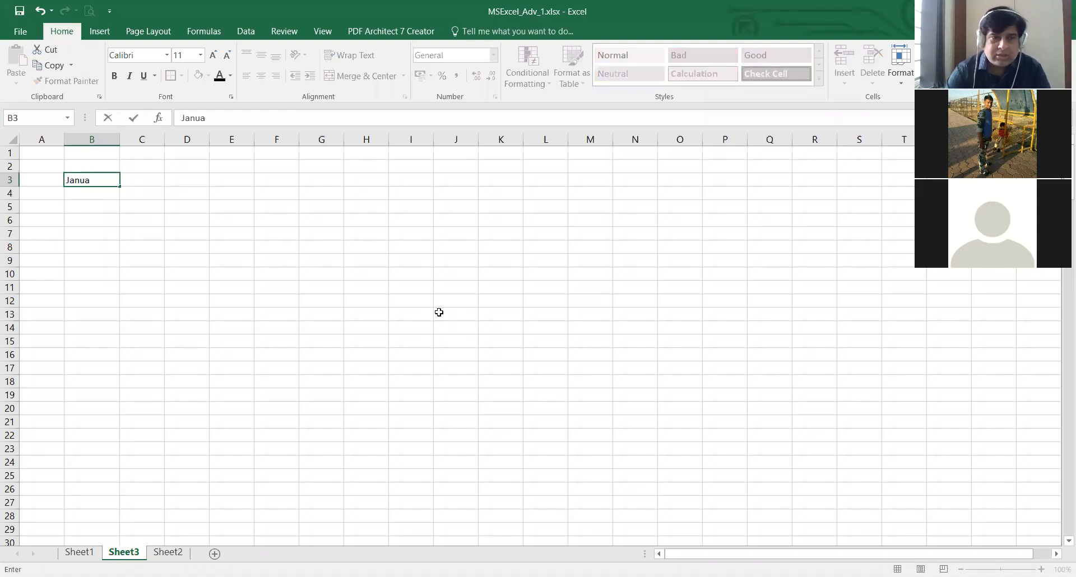
{"action": "type", "text": "ry"}
{"action": "key", "text": "Return"}
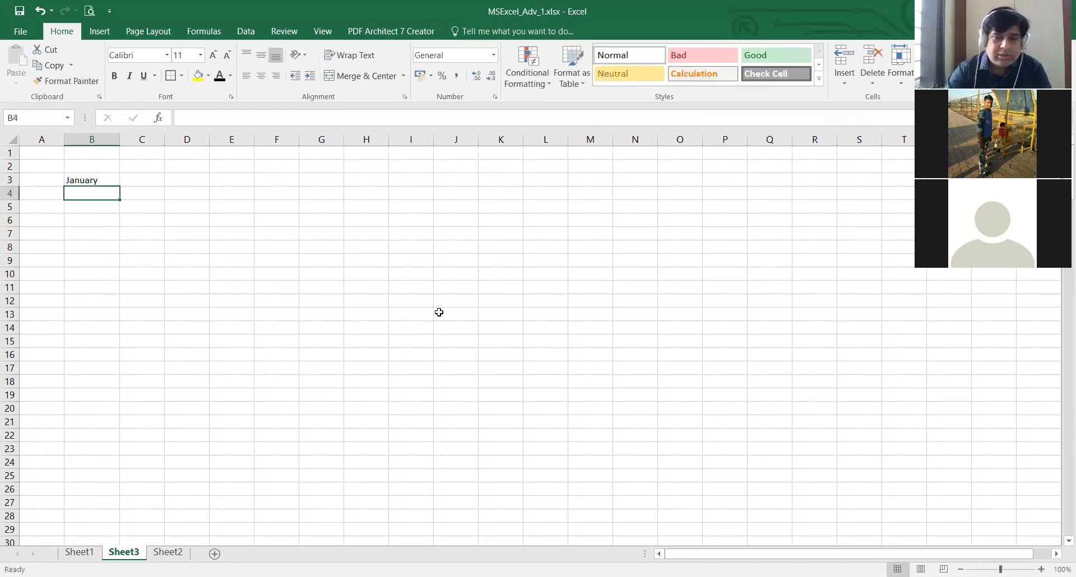
{"action": "type", "text": "feb"}
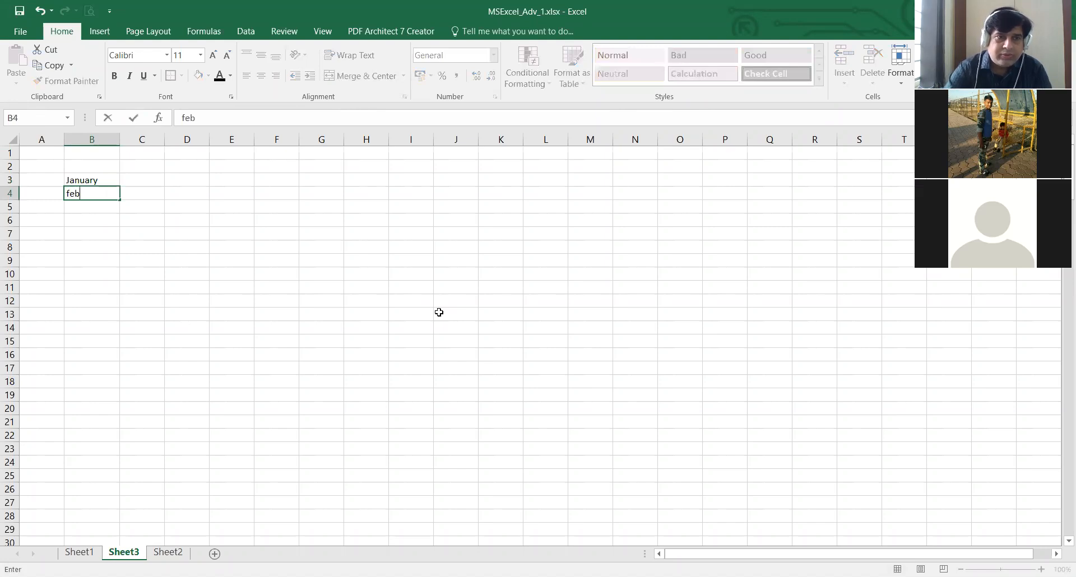
{"action": "type", "text": "ru"}
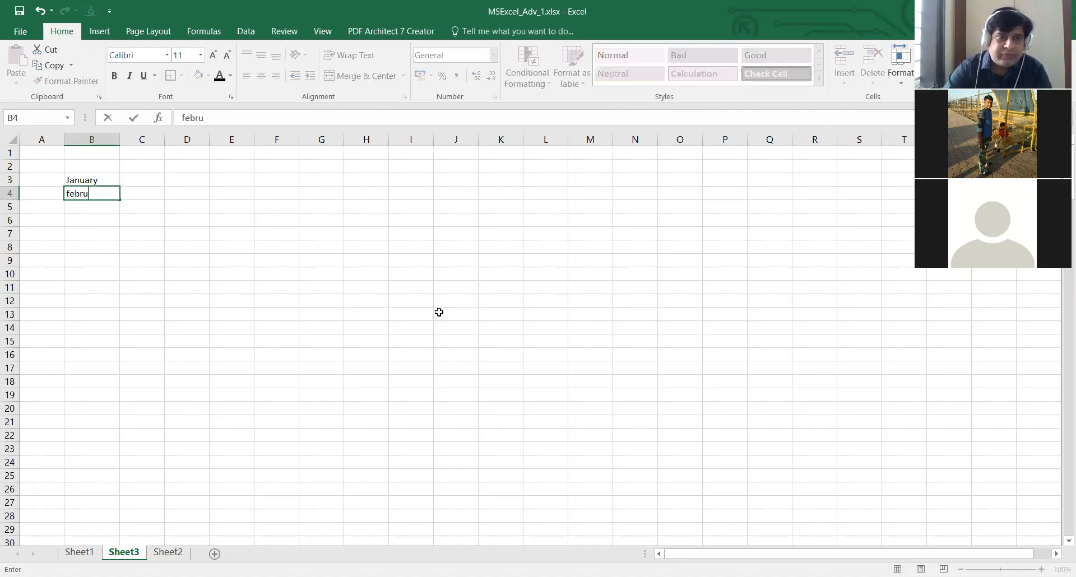
{"action": "type", "text": "ary"}
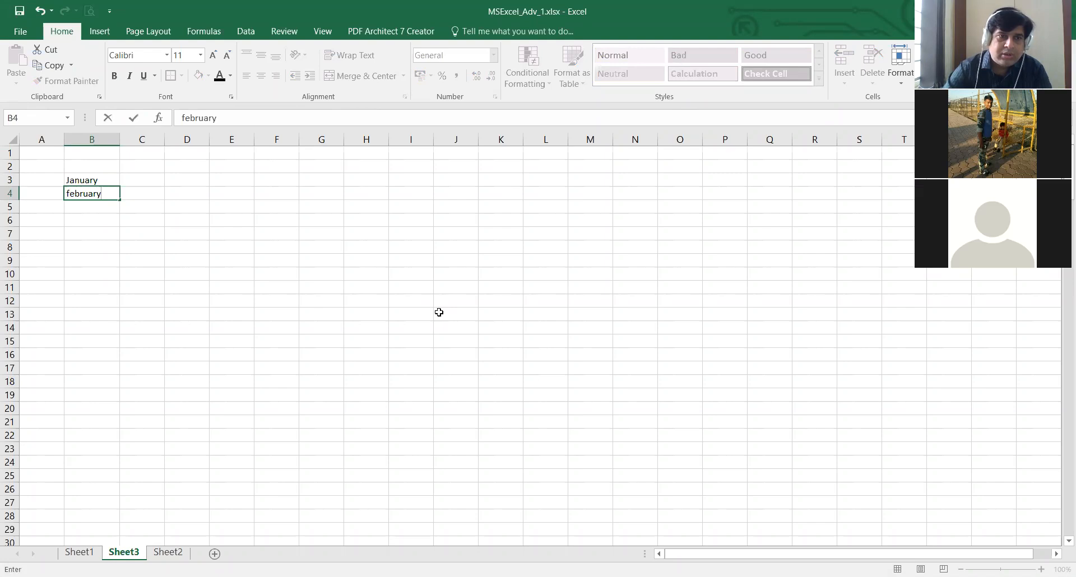
{"action": "key", "text": "Return"}
- Extend the month series from B3:B4 down to B28 with the fill handle
{"action": "key", "text": "Up"}
{"action": "key", "text": "Up"}
{"action": "key", "text": "shift+Down"}
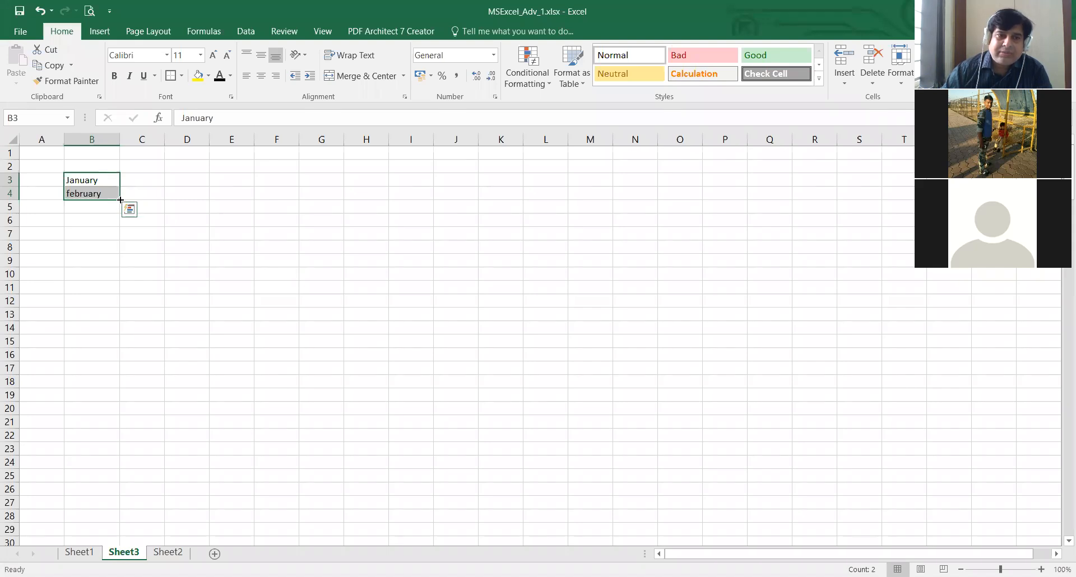
{"action": "left_click_drag", "start_coordinate": [121, 200], "coordinate": [121, 334]}
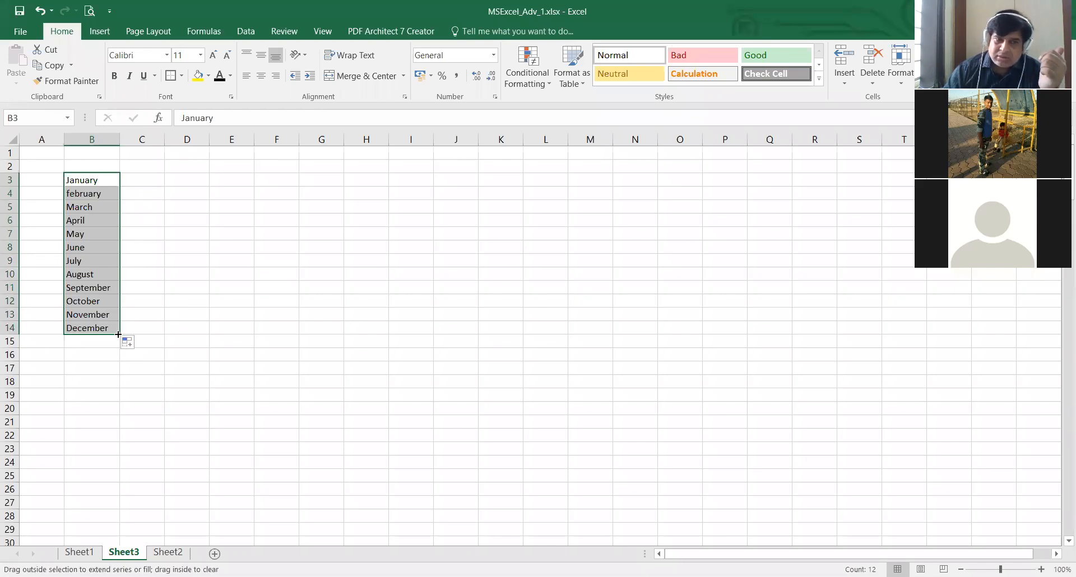
{"action": "left_click_drag", "start_coordinate": [118, 335], "coordinate": [100, 516]}
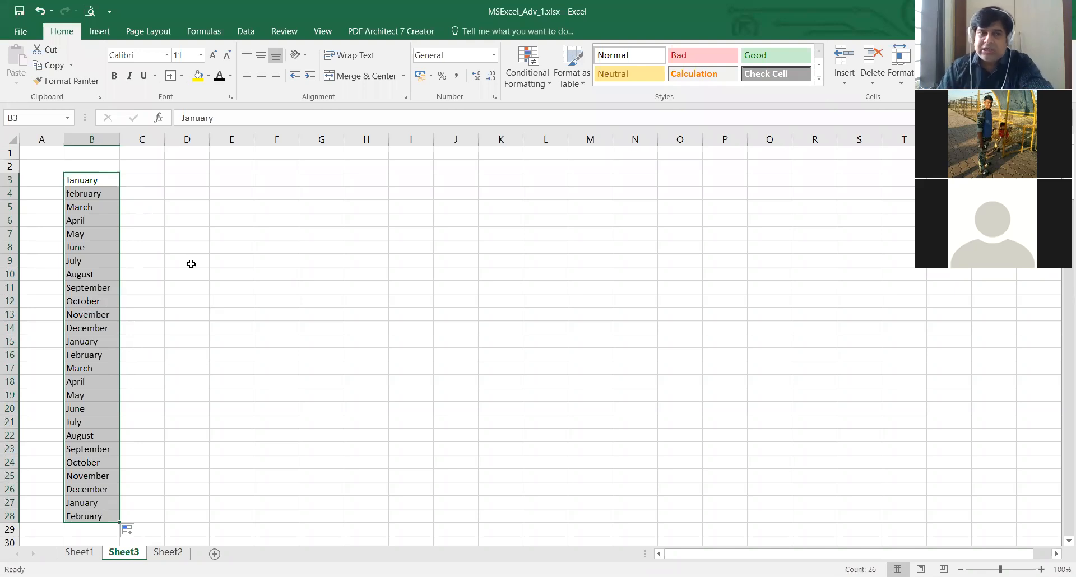
- Enter Monday in D3, leaving E3 empty
{"action": "left_click", "coordinate": [191, 180]}
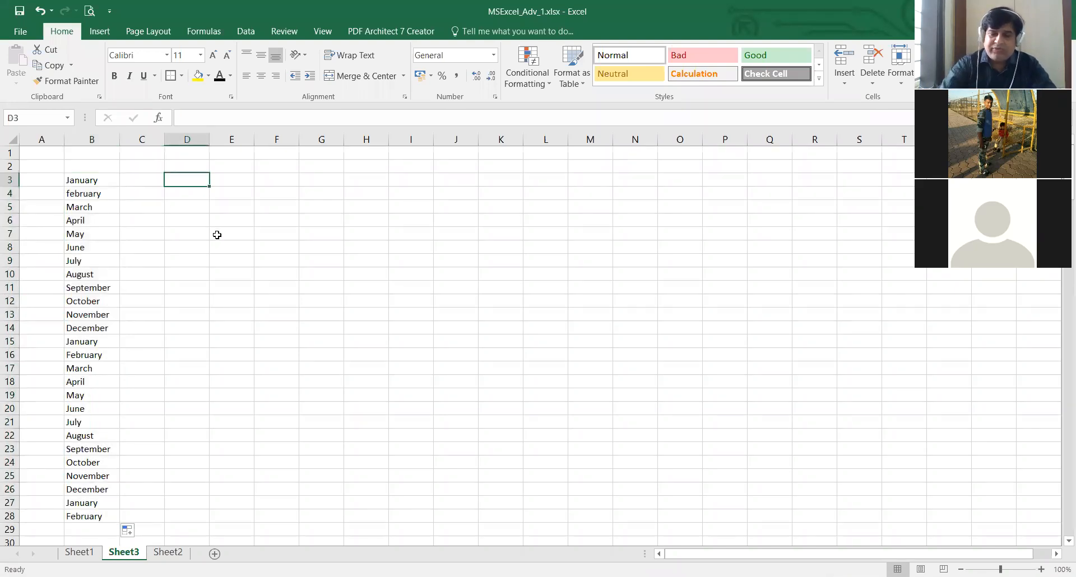
{"action": "type", "text": "Mon"}
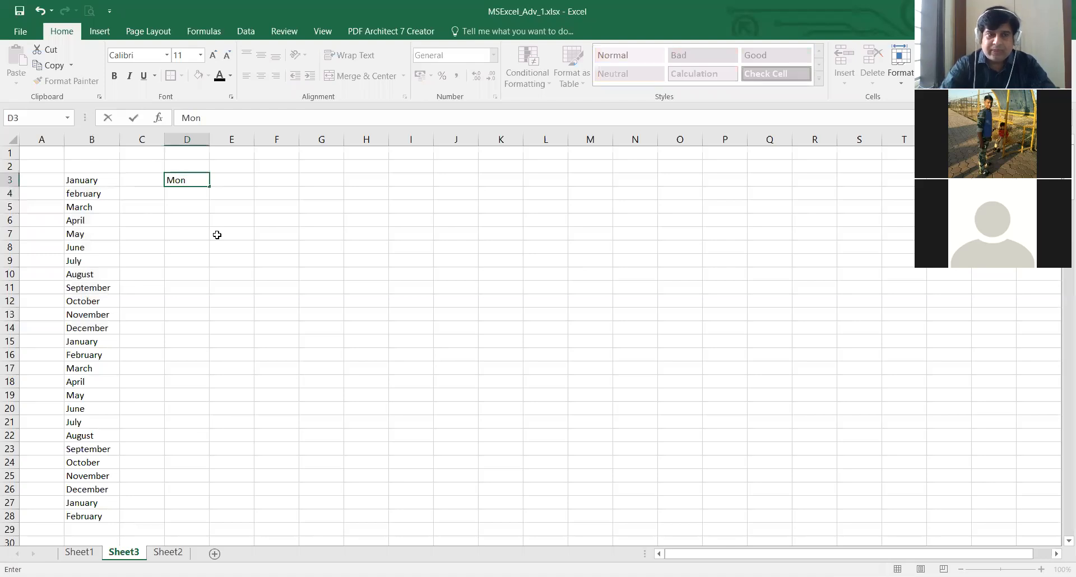
{"action": "key", "text": "Up"}
{"action": "key", "text": "Down"}
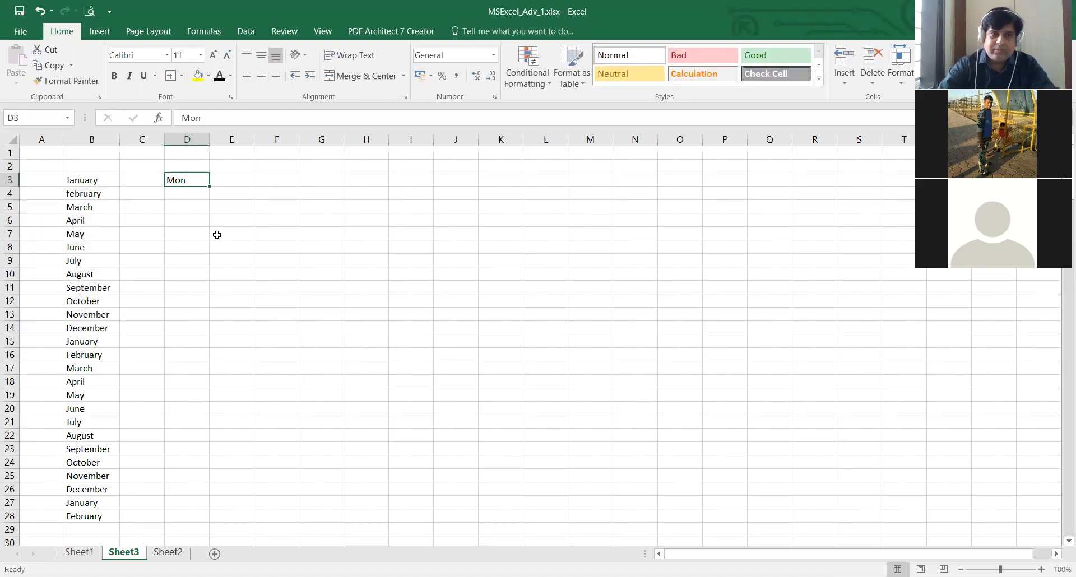
{"action": "key", "text": "BackSpace"}
{"action": "type", "text": "Monday"}
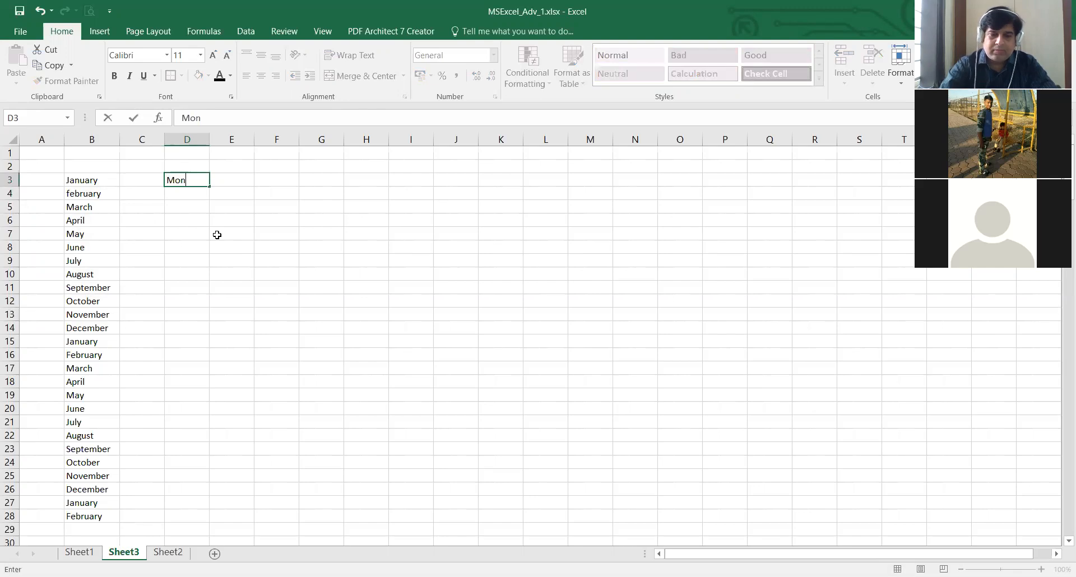
{"action": "key", "text": "Tab"}
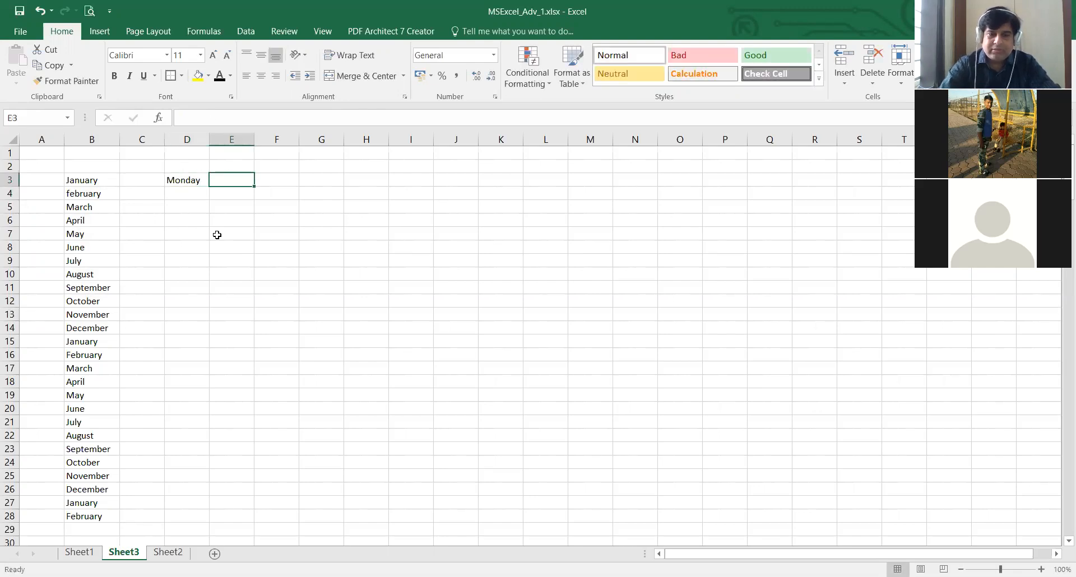
{"action": "type", "text": "Tu"}
{"action": "key", "text": "BackSpace"}
{"action": "key", "text": "BackSpace"}
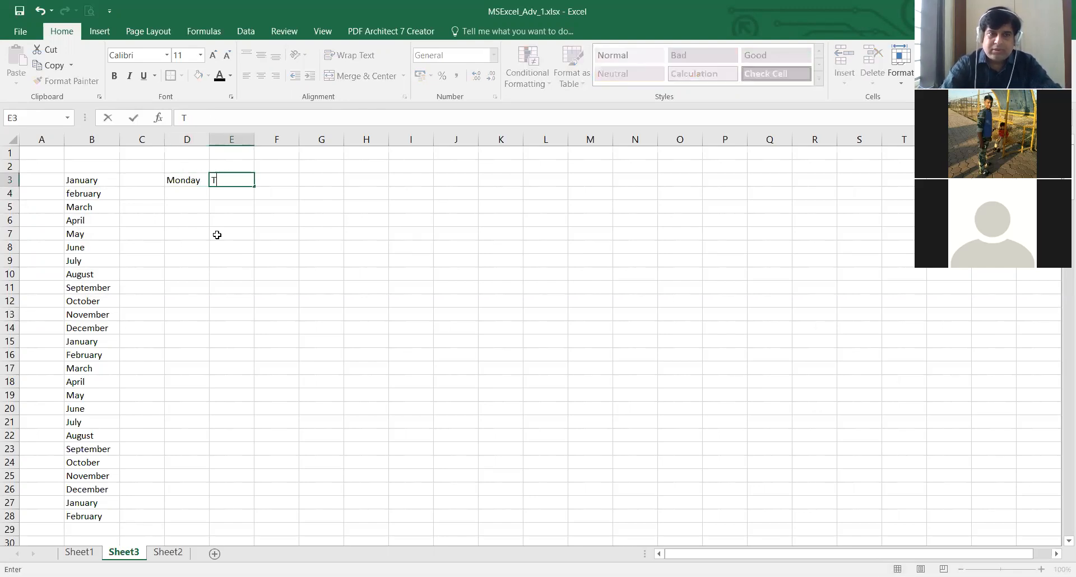
- Fill the weekdays from D3 across to J3 and autofit the width of column F
{"action": "key", "text": "Left"}
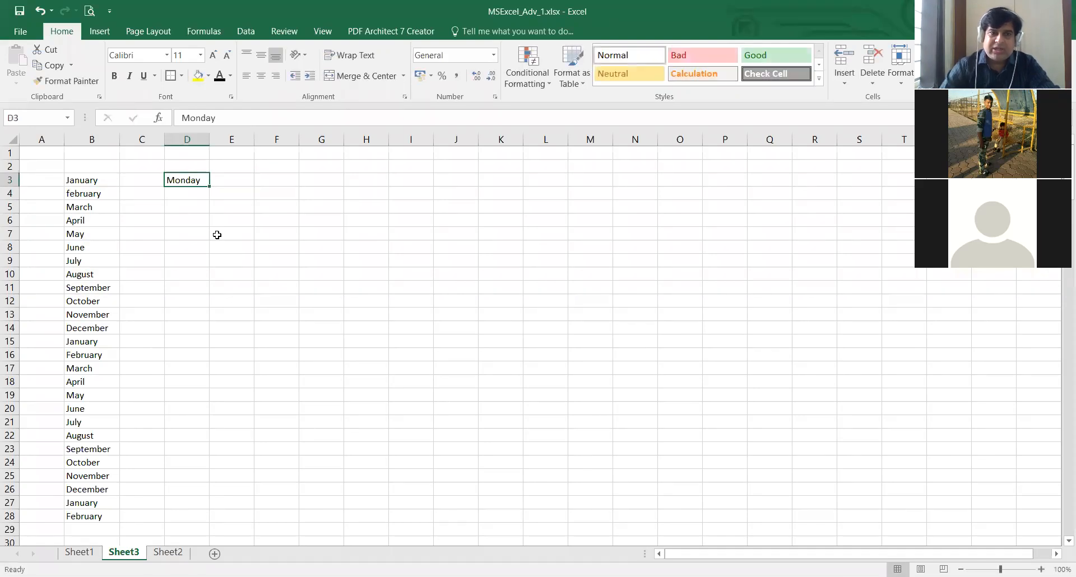
{"action": "left_click_drag", "start_coordinate": [211, 187], "coordinate": [467, 186]}
{"action": "double_click", "coordinate": [300, 136]}
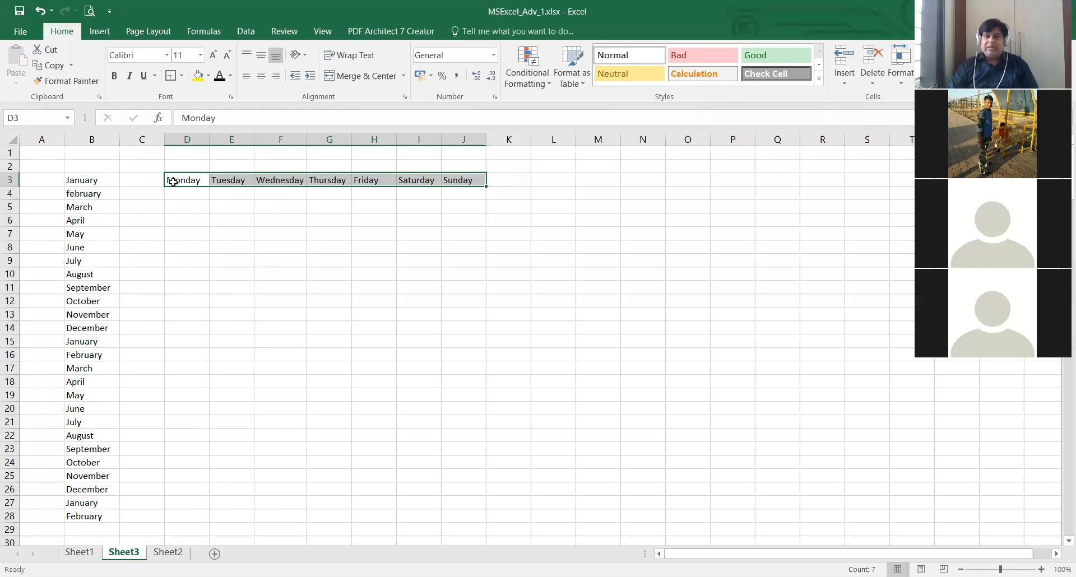
- Clear the weekdays in D3:J3 and the months in B3:B28
{"action": "left_click_drag", "start_coordinate": [188, 180], "coordinate": [450, 178]}
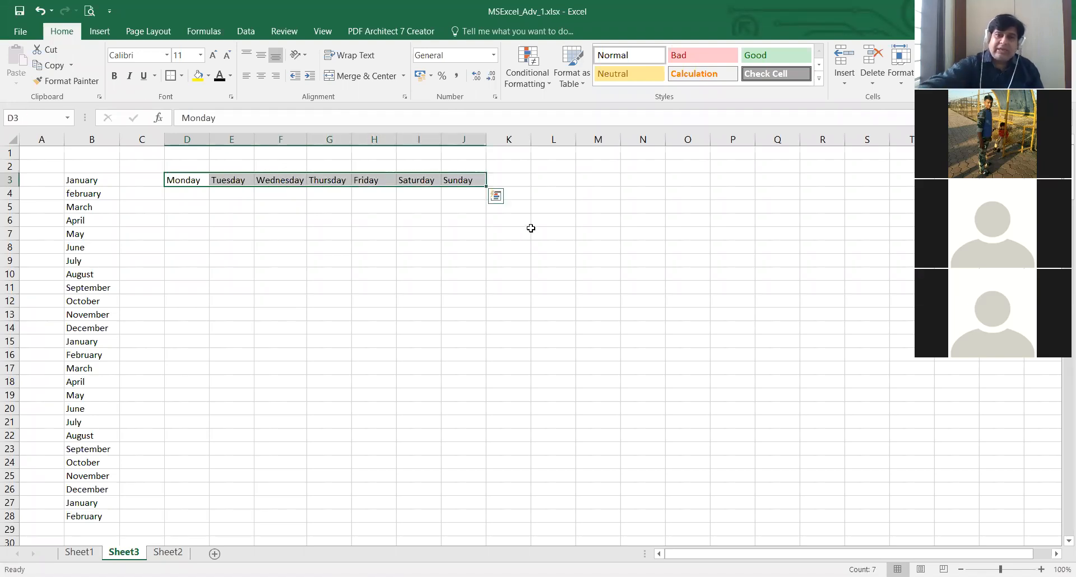
{"action": "key", "text": "Delete"}
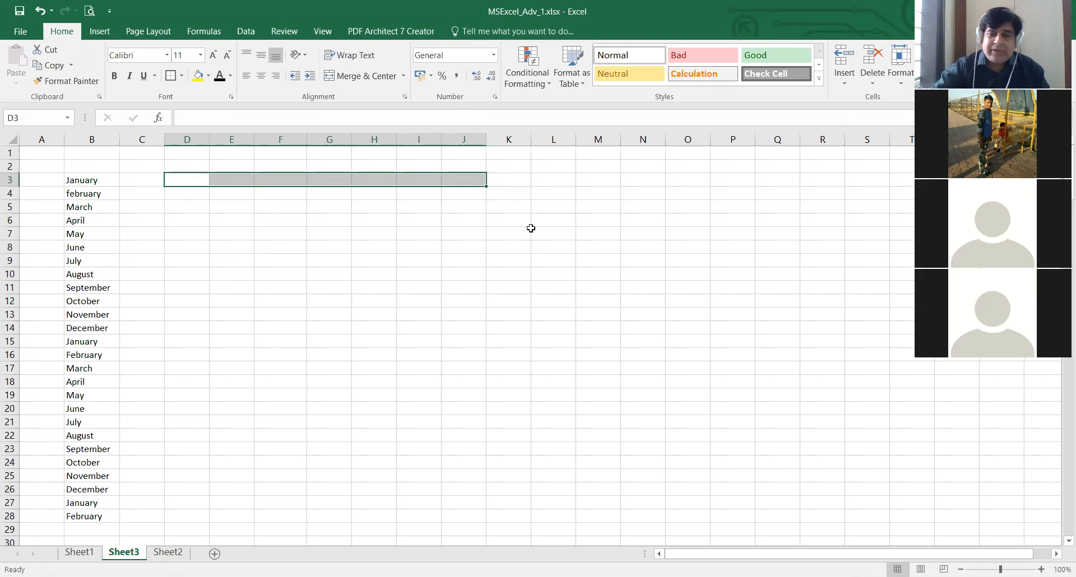
{"action": "key", "text": "Left"}
{"action": "key", "text": "Left"}
{"action": "key", "text": "shift+Down"}
{"action": "key", "text": "shift+Down"}
{"action": "key", "text": "shift+Down"}
{"action": "key", "text": "shift+Down"}
{"action": "key", "text": "shift+Down"}
{"action": "key", "text": "shift+Down"}
{"action": "key", "text": "shift+Down"}
{"action": "key", "text": "shift+Down"}
{"action": "key", "text": "shift+Down"}
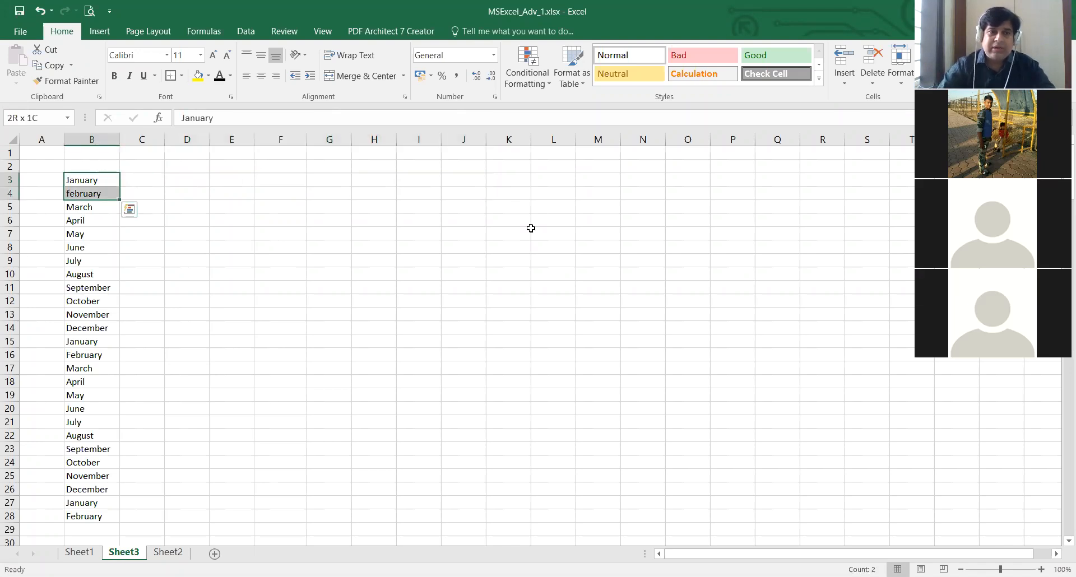
{"action": "key", "text": "ctrl+shift+Down"}
{"action": "key", "text": "Delete"}
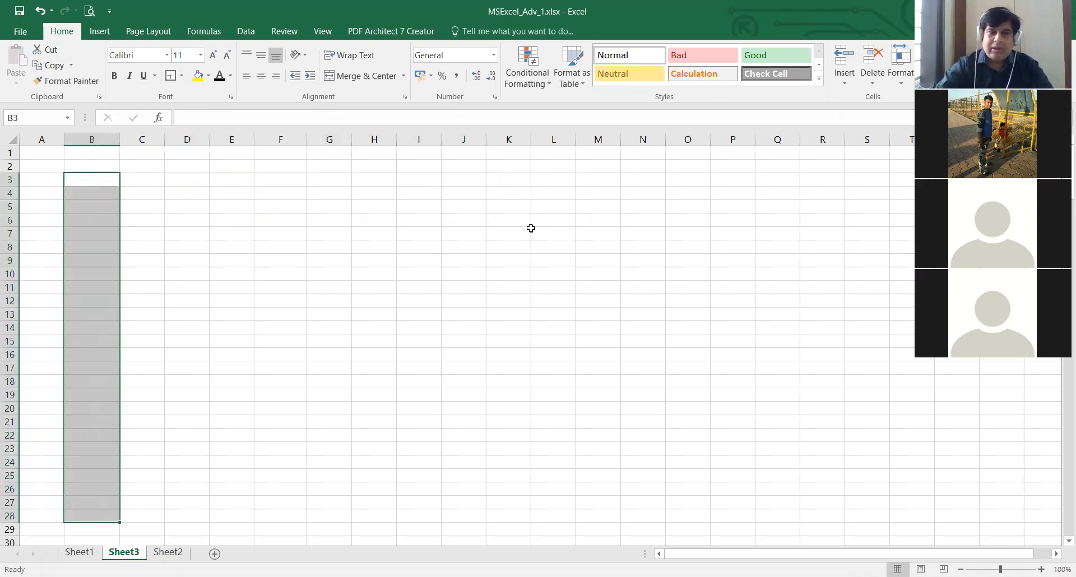
- Enter 0501ME171001 in B3 and widen column B to fit the code
{"action": "key", "text": "Up"}
{"action": "key", "text": "Down"}
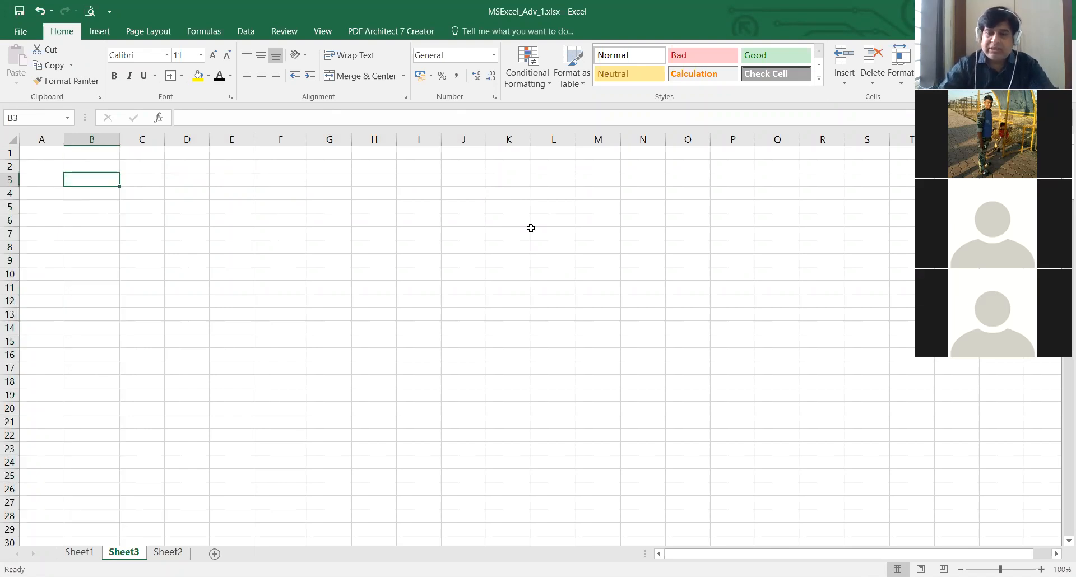
{"action": "type", "text": "0501"}
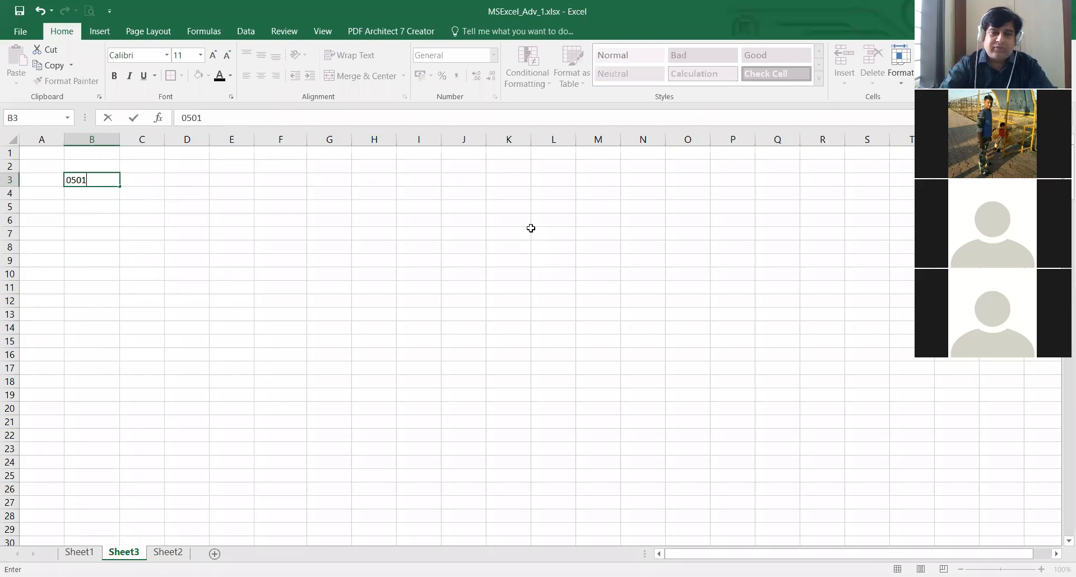
{"action": "type", "text": "ME171"}
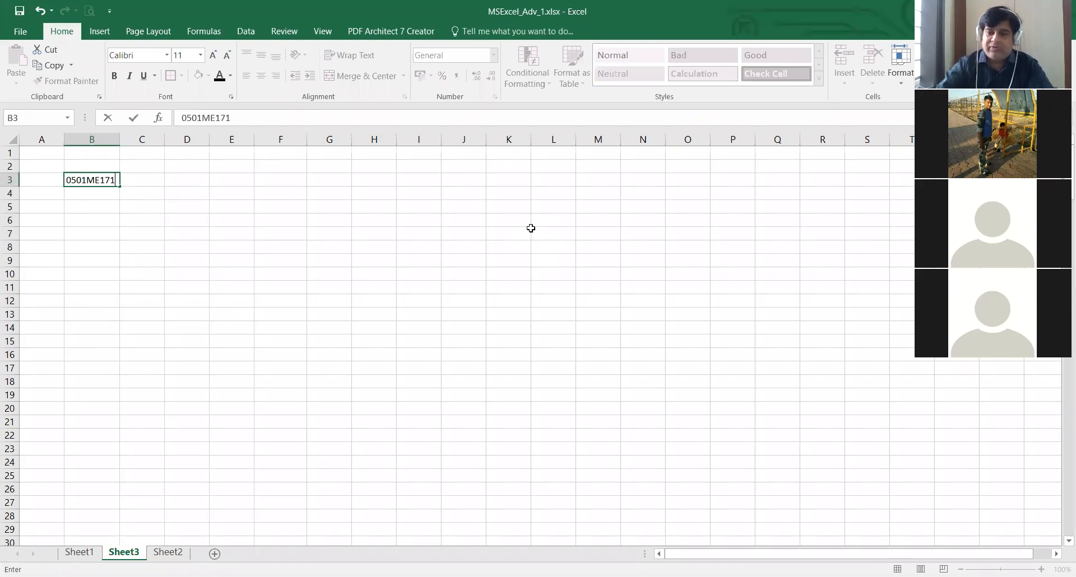
{"action": "type", "text": "001"}
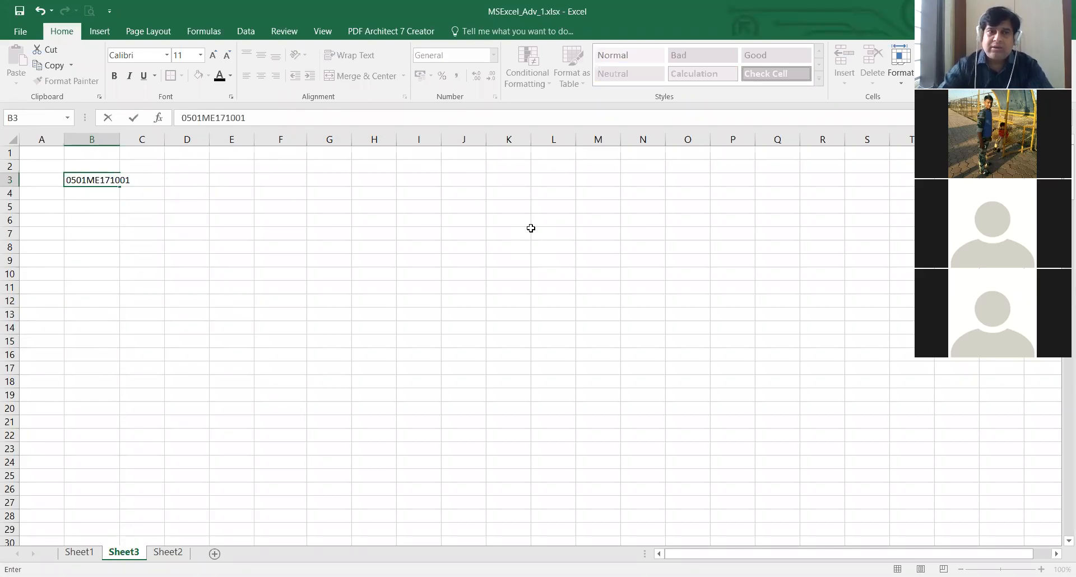
{"action": "key", "text": "Return"}
{"action": "key", "text": "Up"}
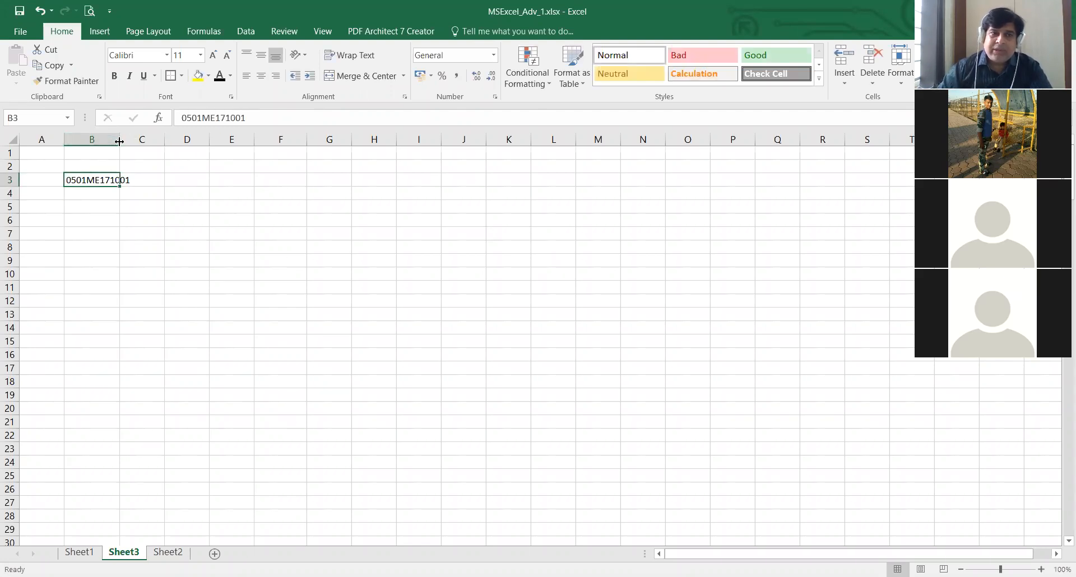
{"action": "left_click_drag", "start_coordinate": [119, 141], "coordinate": [144, 141]}
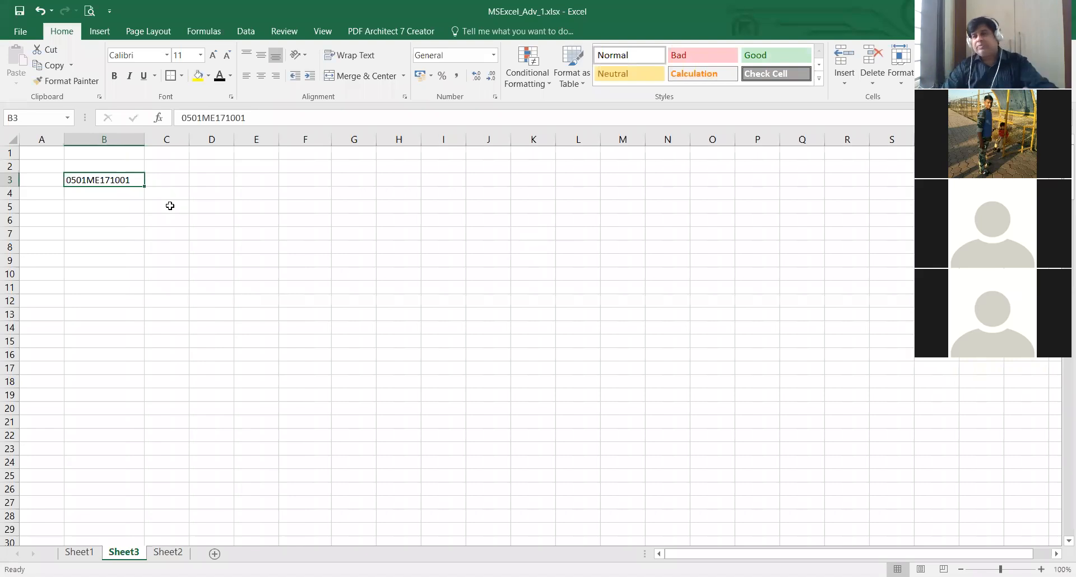
- Enter the second code 0501ME171002 in B4
{"action": "left_click", "coordinate": [116, 194]}
{"action": "left_click", "coordinate": [132, 180]}
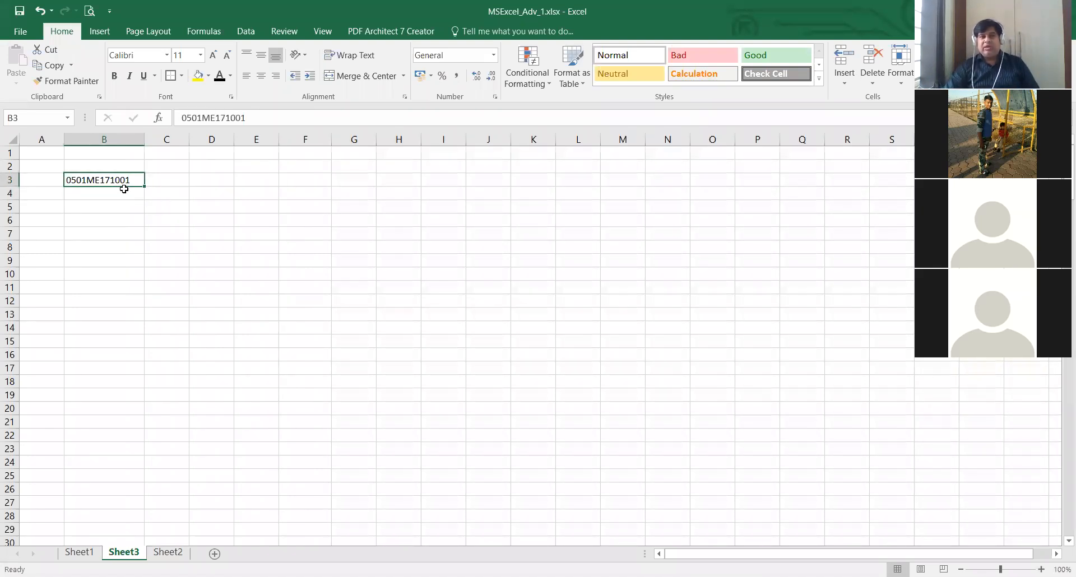
{"action": "left_click", "coordinate": [125, 194]}
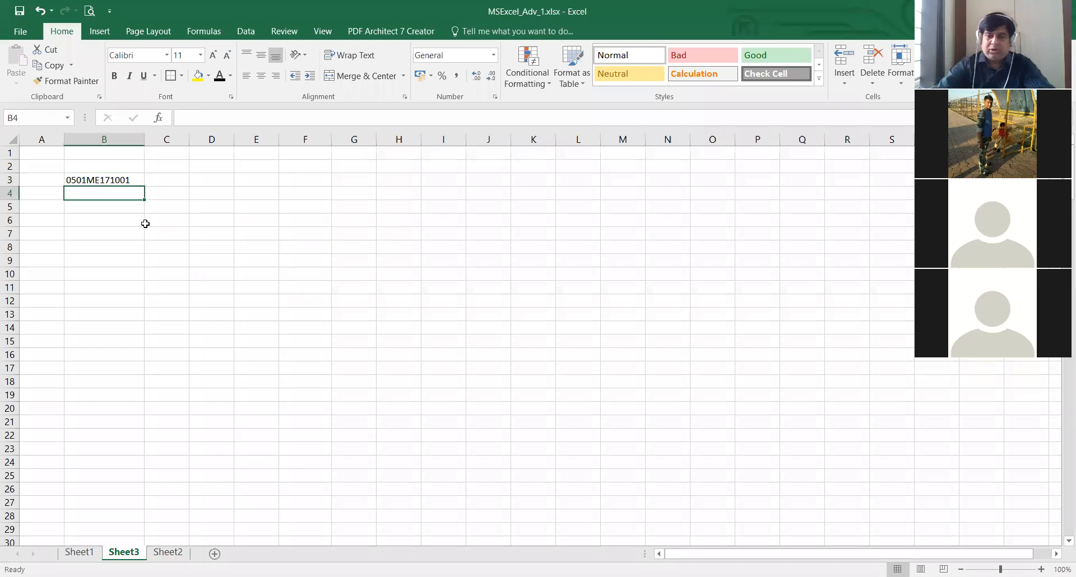
{"action": "type", "text": "0501"}
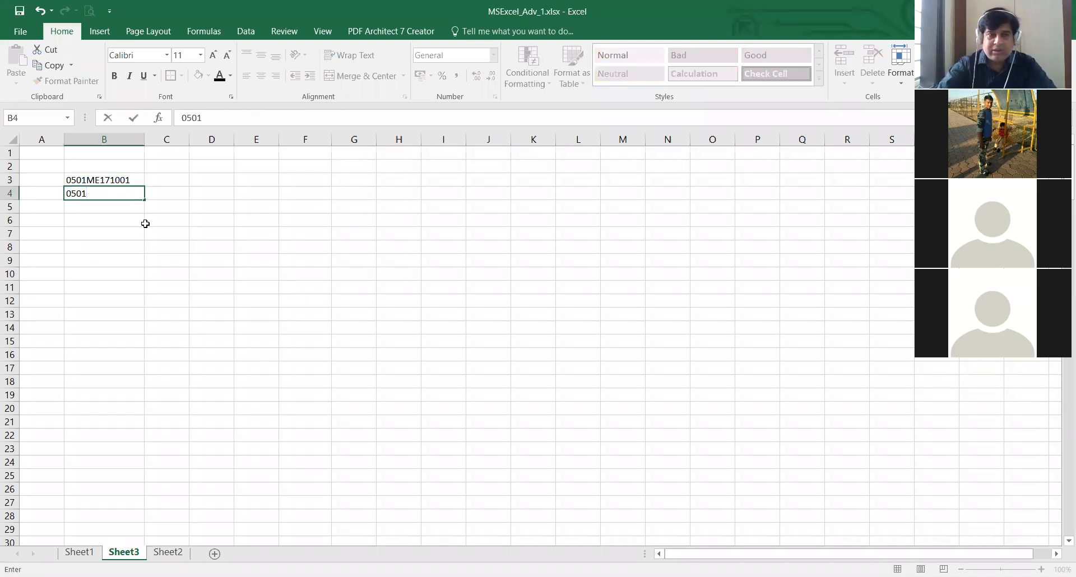
{"action": "type", "text": "ME"}
{"action": "type", "text": "171"}
{"action": "type", "text": "001"}
{"action": "type", "text": "2"}
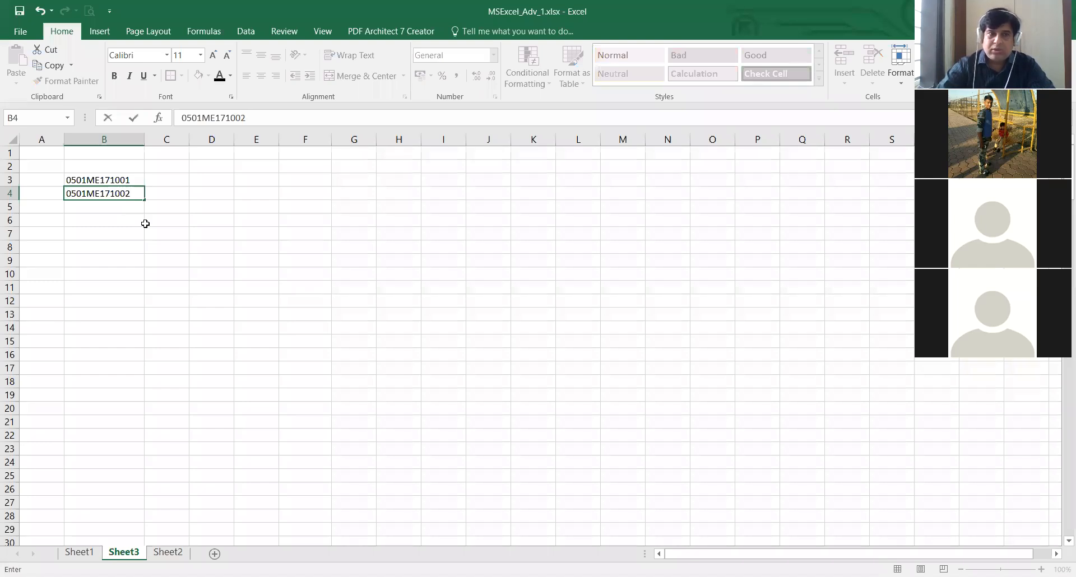
{"action": "key", "text": "Return"}
- Auto Fill the code series from B3:B4 down to B52 and review the generated codes
{"action": "key", "text": "Up"}
{"action": "key", "text": "Up"}
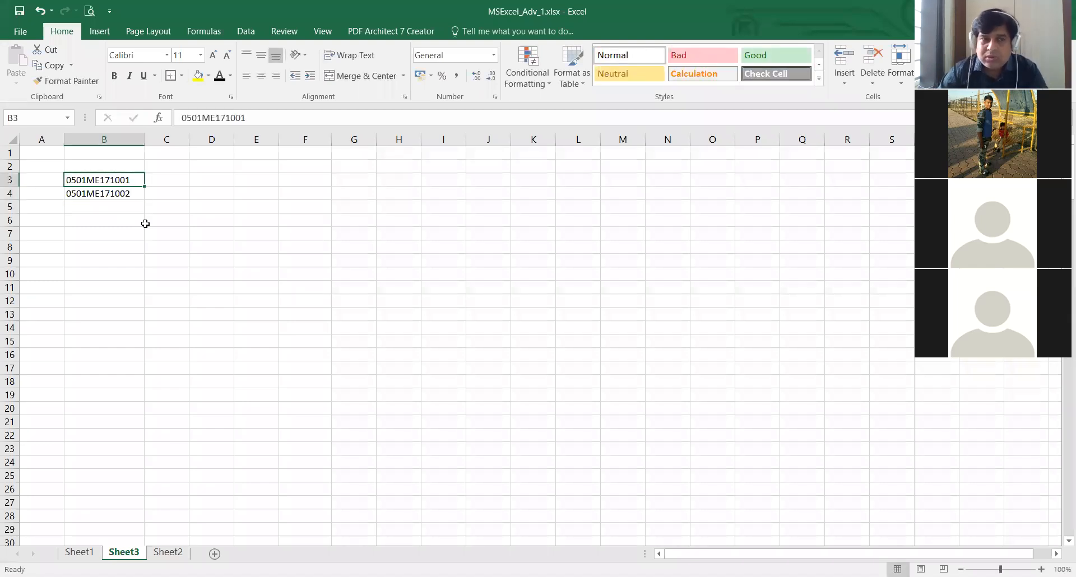
{"action": "key", "text": "shift+Down"}
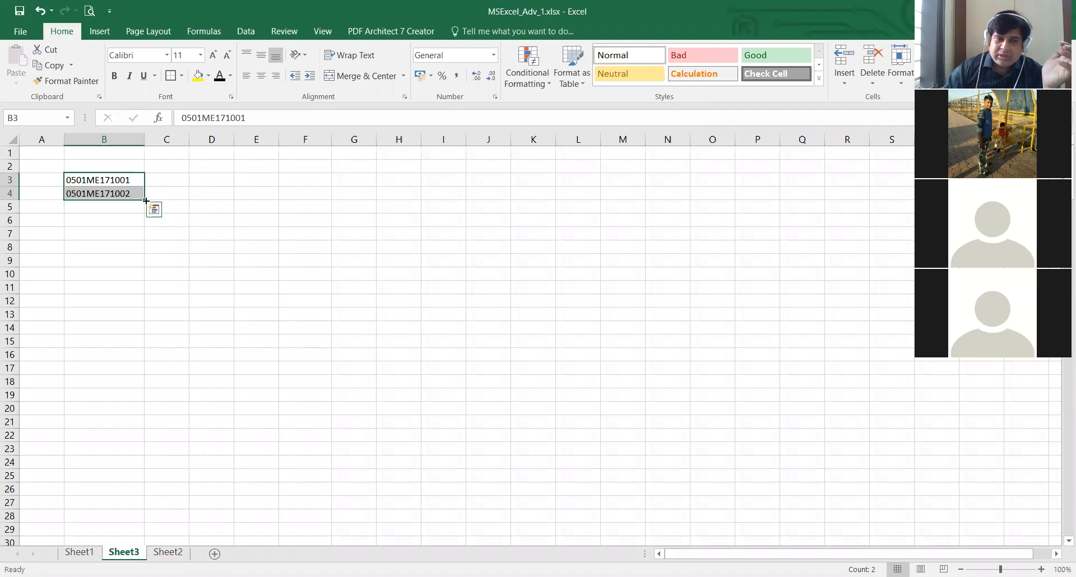
{"action": "left_click_drag", "start_coordinate": [136, 543], "coordinate": [214, 428]}
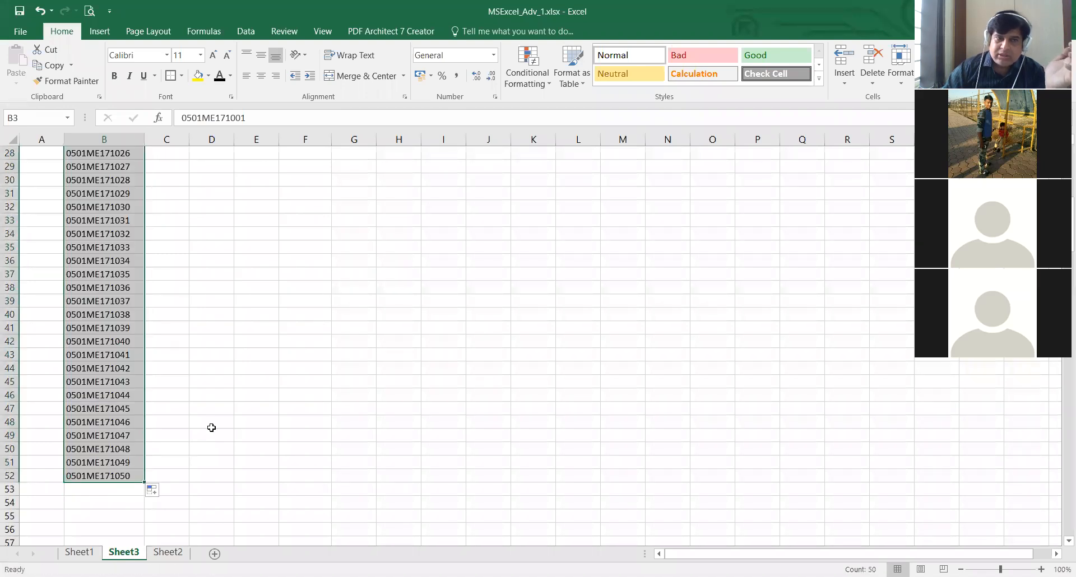
{"action": "scroll", "coordinate": [214, 428], "scroll_direction": "up", "scroll_amount": 9}
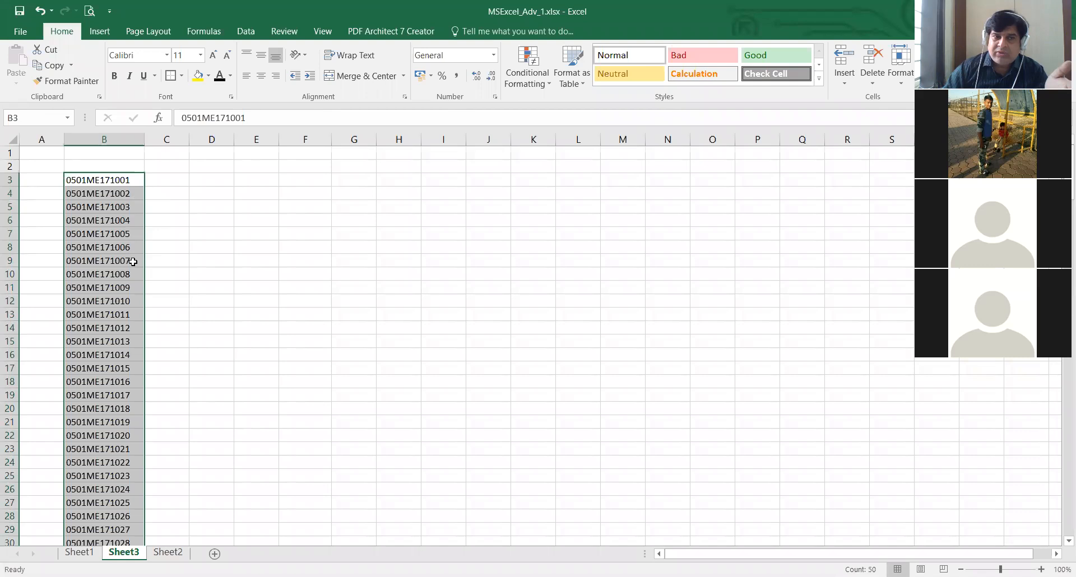
{"action": "scroll", "coordinate": [129, 337], "scroll_direction": "down", "scroll_amount": 3}
{"action": "scroll", "coordinate": [129, 337], "scroll_direction": "down", "scroll_amount": 10}
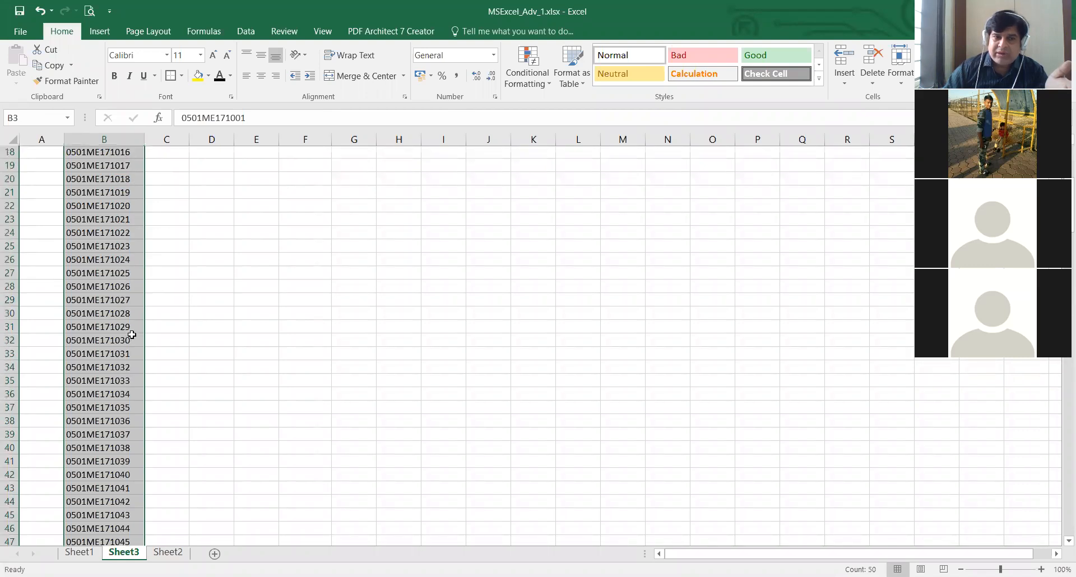
{"action": "scroll", "coordinate": [128, 337], "scroll_direction": "up", "scroll_amount": 13}
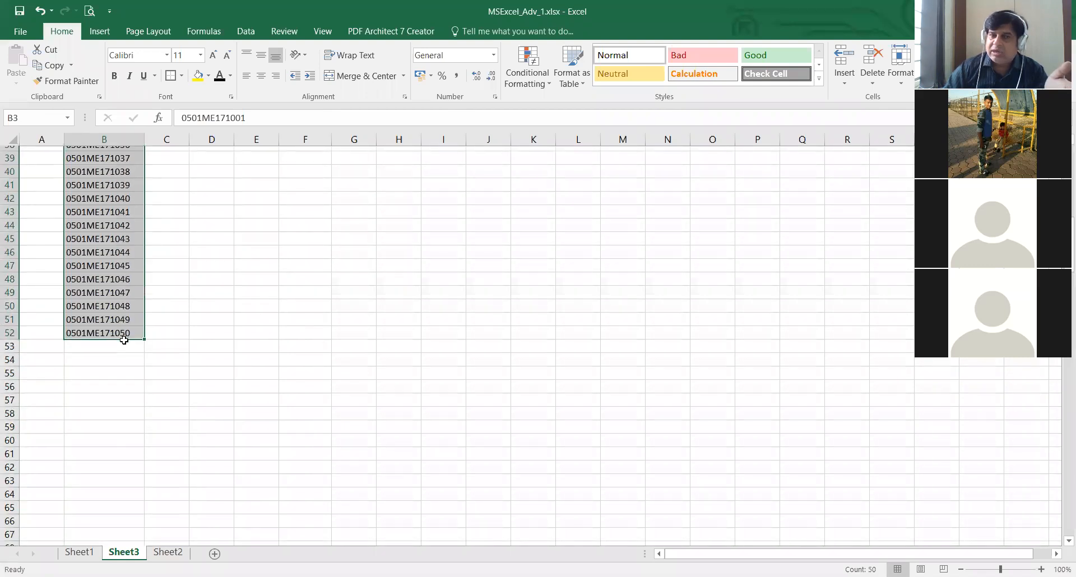
{"action": "scroll", "coordinate": [437, 443], "scroll_direction": "down", "scroll_amount": 7}
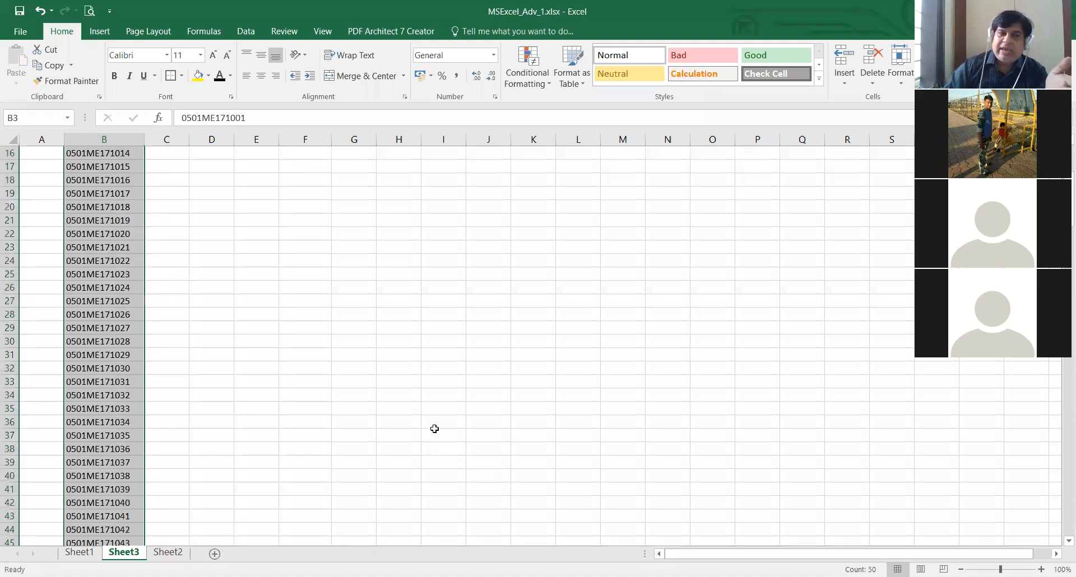
- Clear the codes in B3:B52 and enter 1 in B3
{"action": "key", "text": "Delete"}
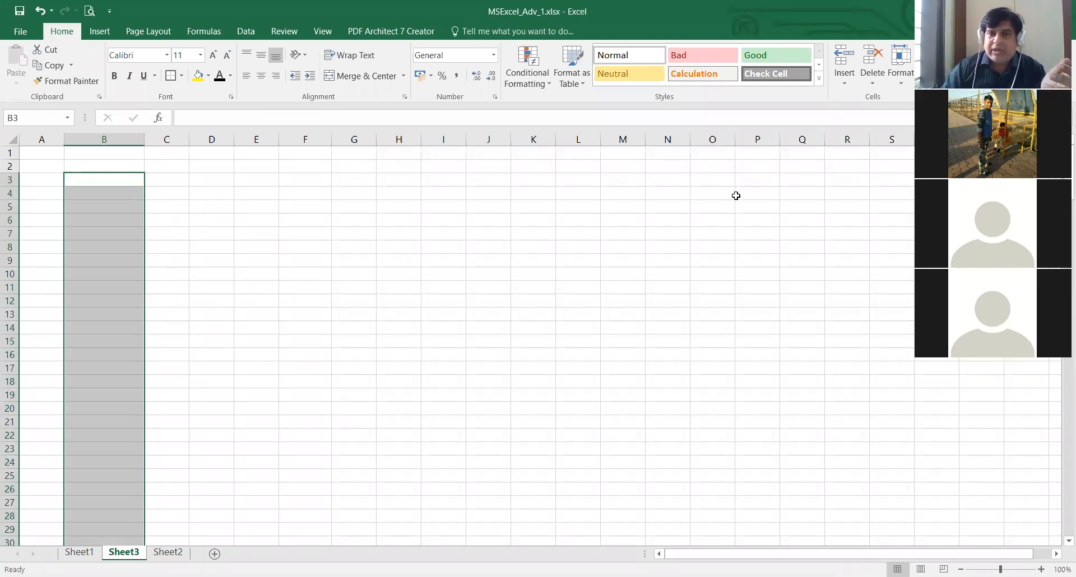
{"action": "left_click", "coordinate": [123, 177]}
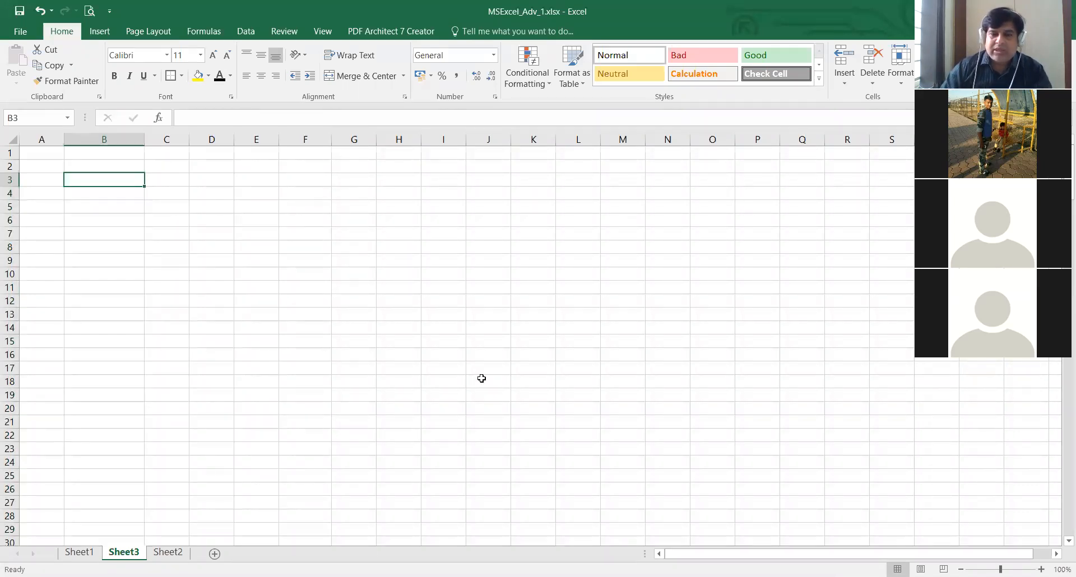
{"action": "type", "text": "1"}
{"action": "key", "text": "Tab"}
{"action": "type", "text": "3"}
{"action": "key", "text": "Tab"}
{"action": "key", "text": "BackSpace"}
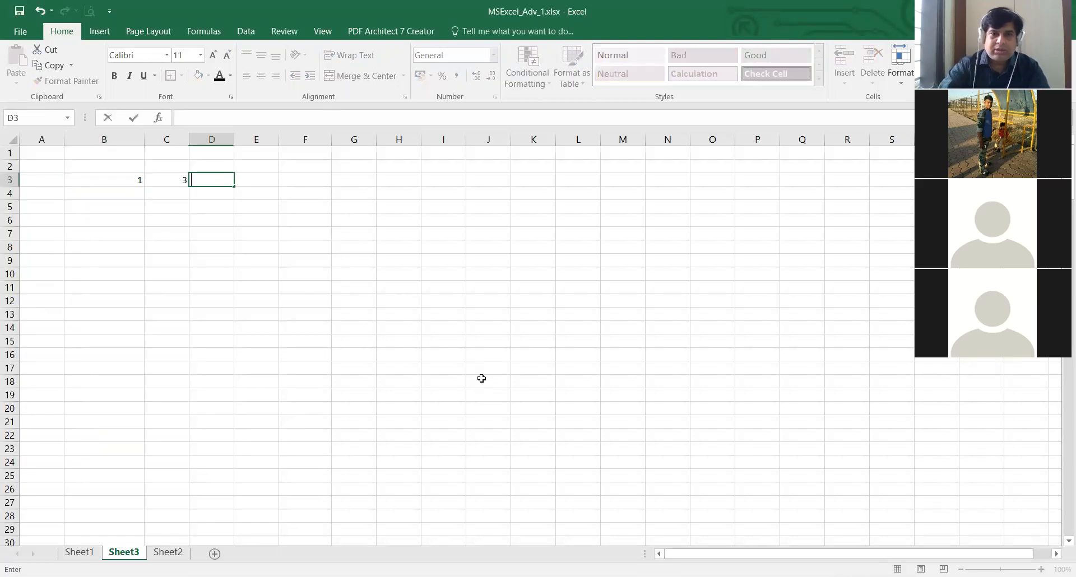
{"action": "key", "text": "Escape"}
{"action": "key", "text": "Return"}
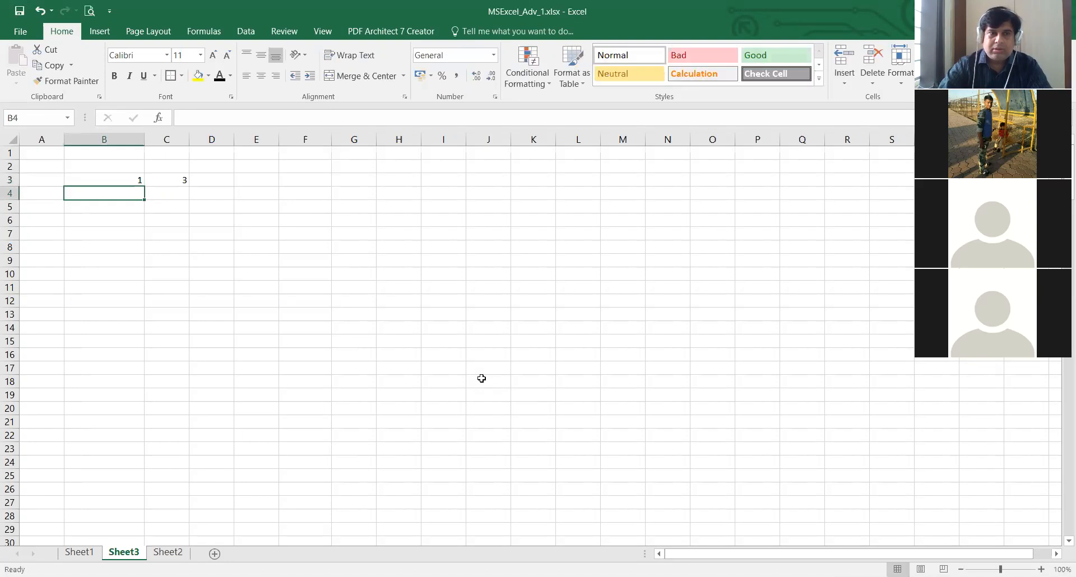
{"action": "key", "text": "Right"}
{"action": "key", "text": "Up"}
{"action": "key", "text": "Delete"}
- Enter the odd numbers 3, 5 and 7 in cells B4 to B6
{"action": "key", "text": "Left"}
{"action": "key", "text": "Down"}
{"action": "type", "text": "3"}
{"action": "key", "text": "Return"}
{"action": "type", "text": "5"}
{"action": "key", "text": "Return"}
{"action": "type", "text": "7"}
{"action": "key", "text": "Return"}
- Auto Fill the odd-number series down to B26, using B3:B4 as the pattern
{"action": "key", "text": "Up"}
{"action": "key", "text": "Up"}
{"action": "key", "text": "Up"}
{"action": "key", "text": "Up"}
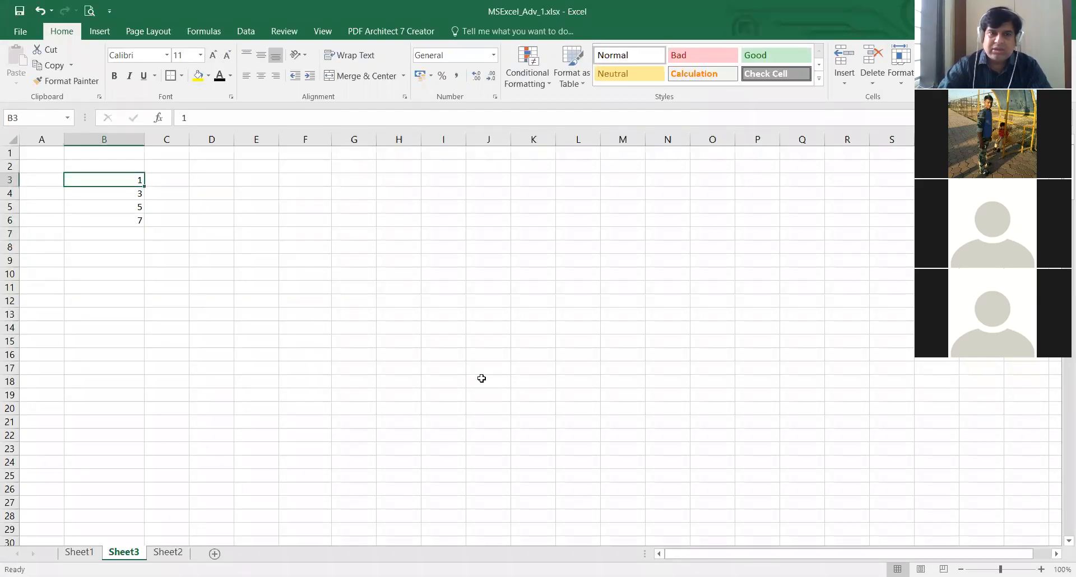
{"action": "key", "text": "shift+Down"}
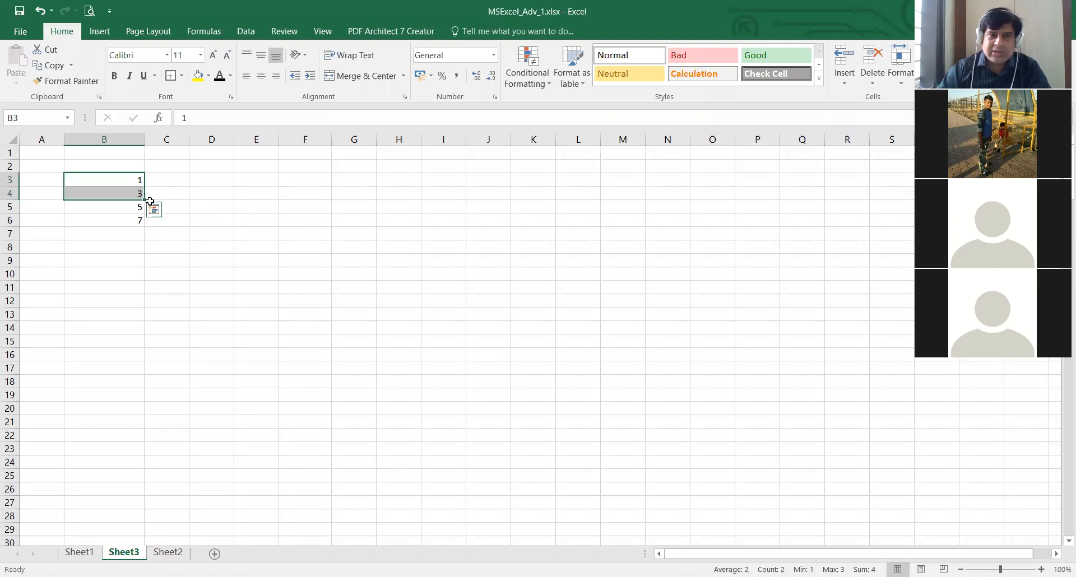
{"action": "left_click_drag", "start_coordinate": [145, 201], "coordinate": [213, 490]}
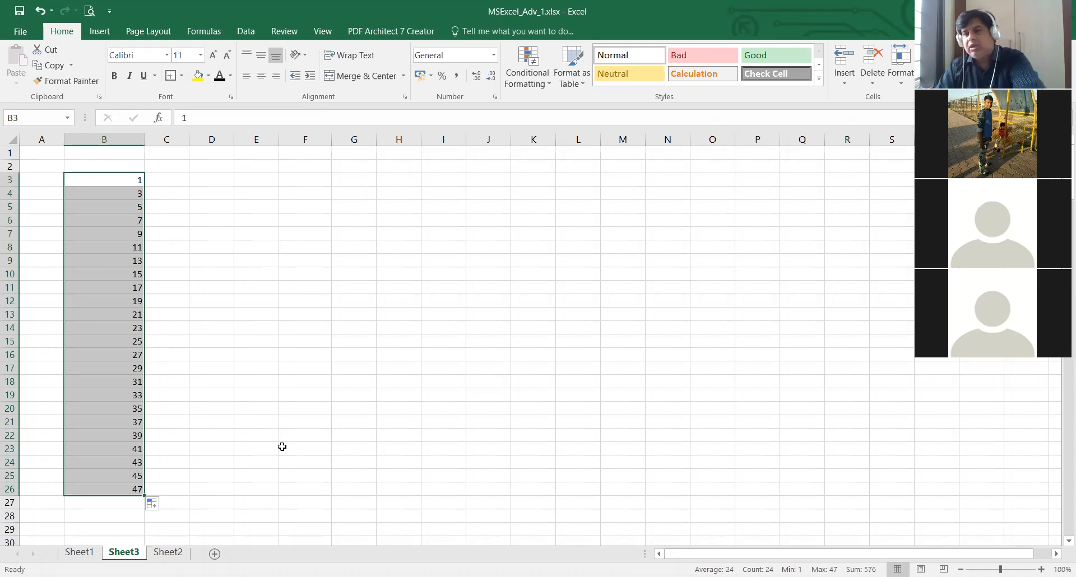
- Clear the odd numbers in B3:B26 and go to the employee table on Sheet1, selecting the empty cell K11
{"action": "key", "text": "Delete"}
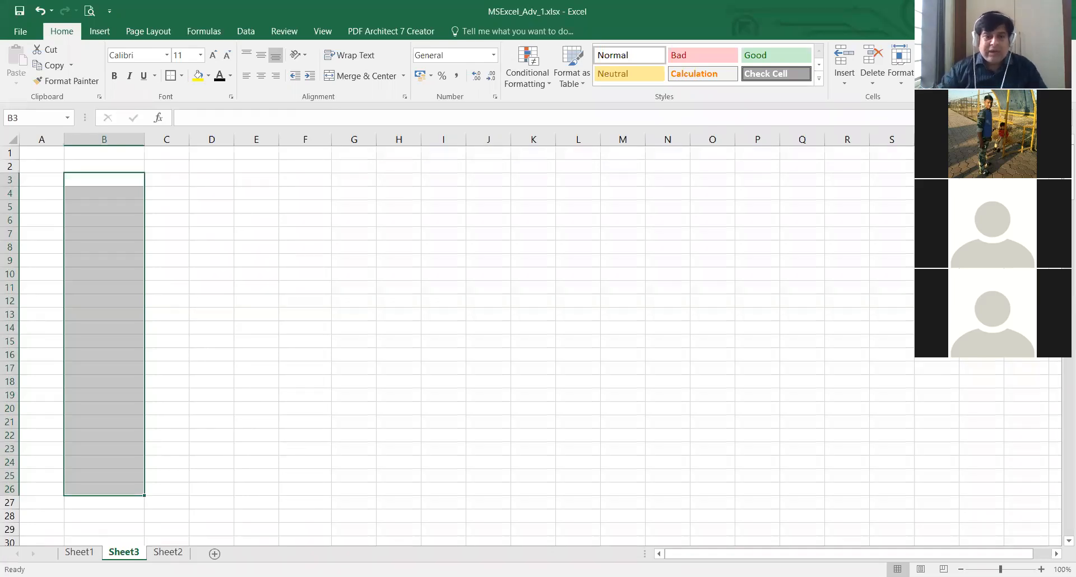
{"action": "left_click", "coordinate": [86, 552]}
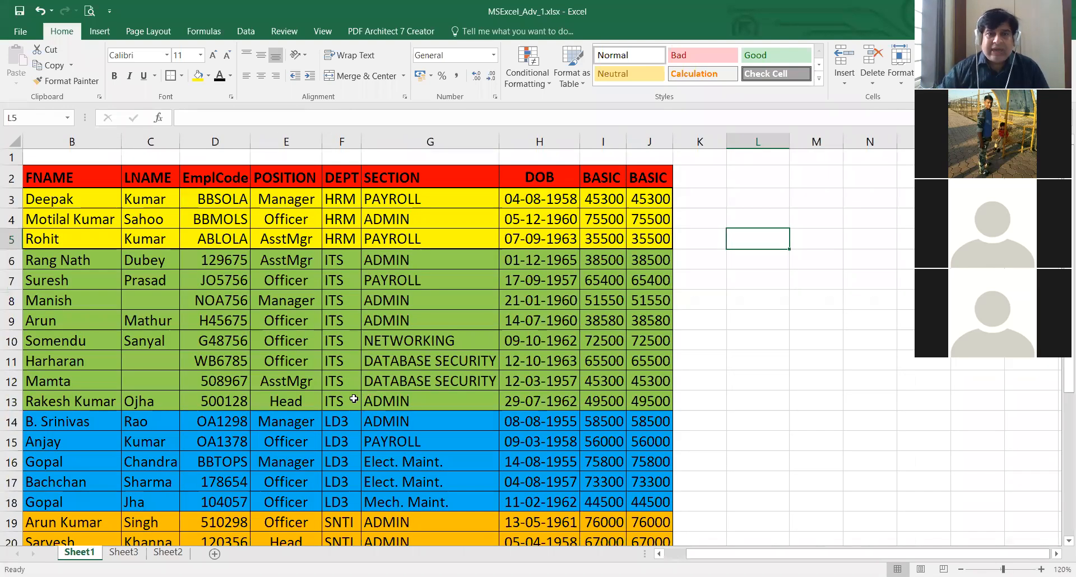
{"action": "scroll", "coordinate": [345, 406], "scroll_direction": "down", "scroll_amount": 2}
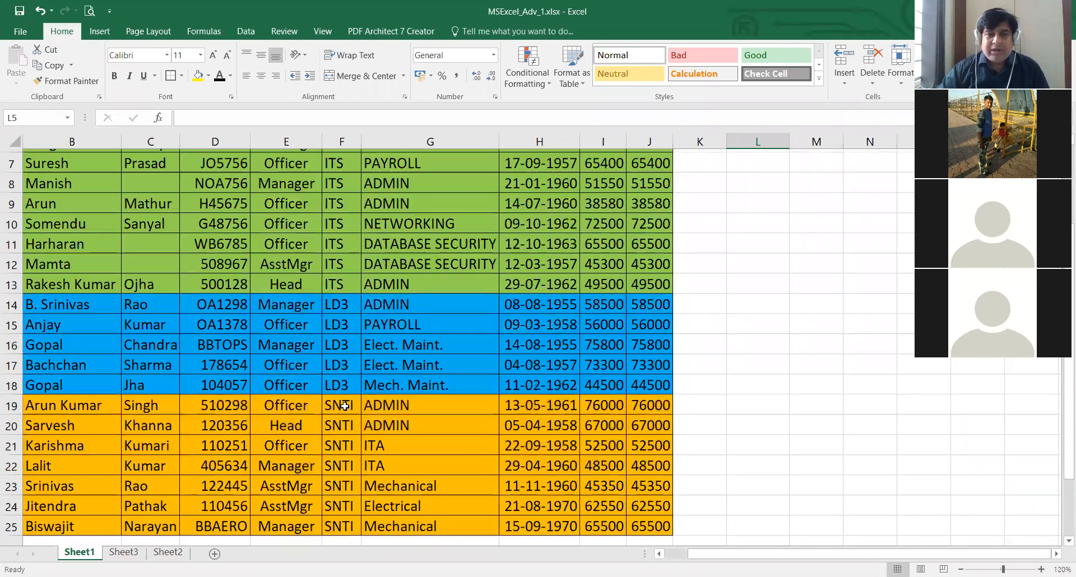
{"action": "scroll", "coordinate": [345, 406], "scroll_direction": "up", "scroll_amount": 2}
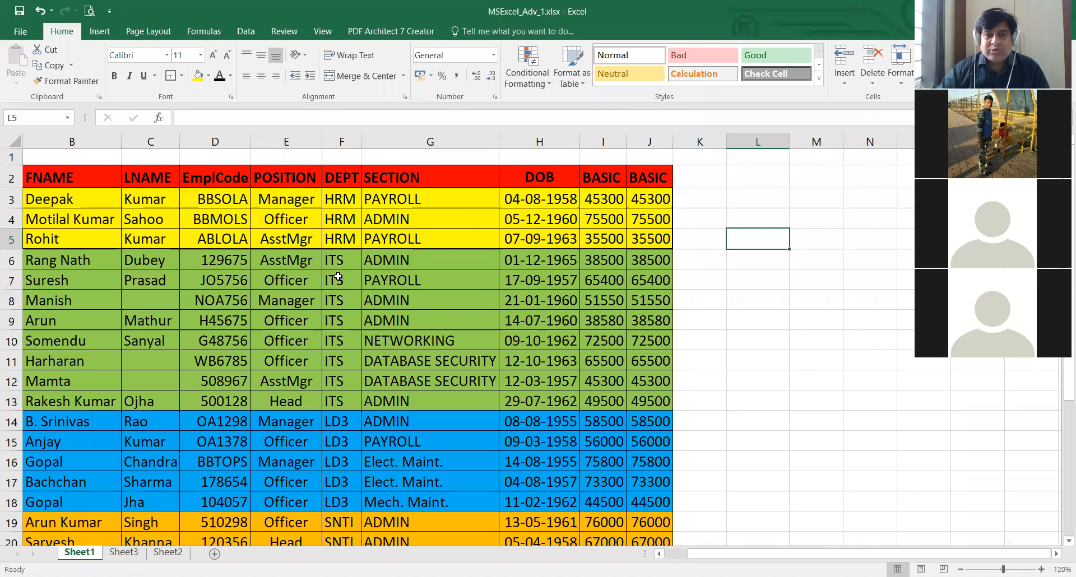
{"action": "left_click", "coordinate": [346, 336]}
{"action": "left_click", "coordinate": [338, 404]}
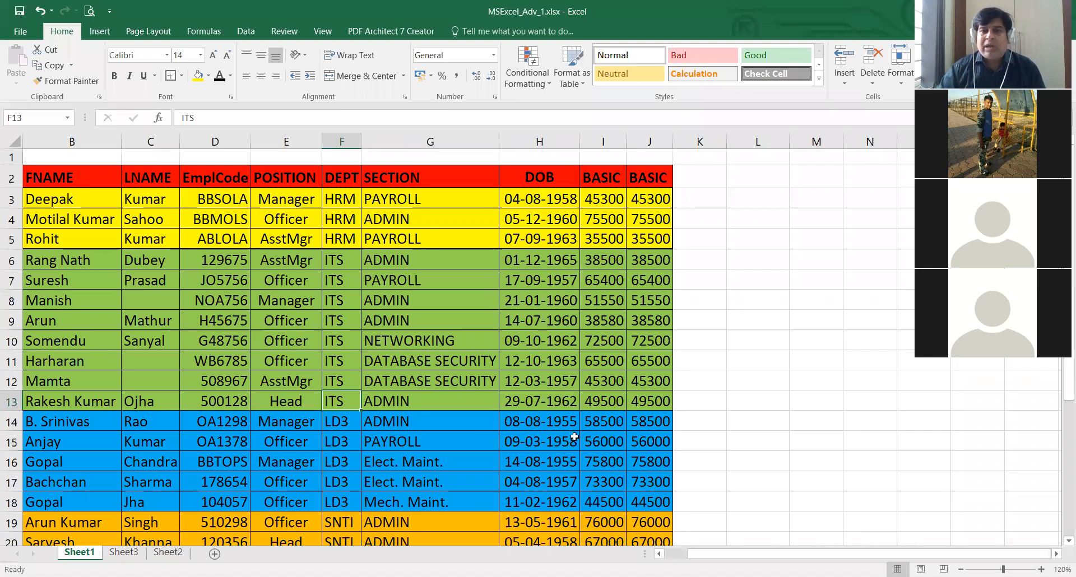
{"action": "left_click", "coordinate": [720, 354]}
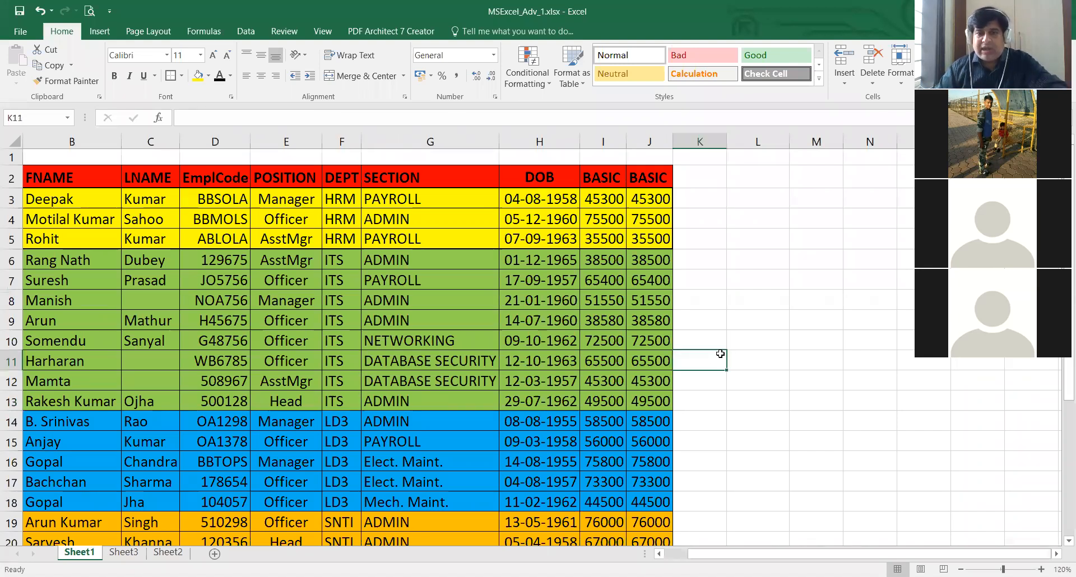
{"action": "key", "text": "ctrl+f"}
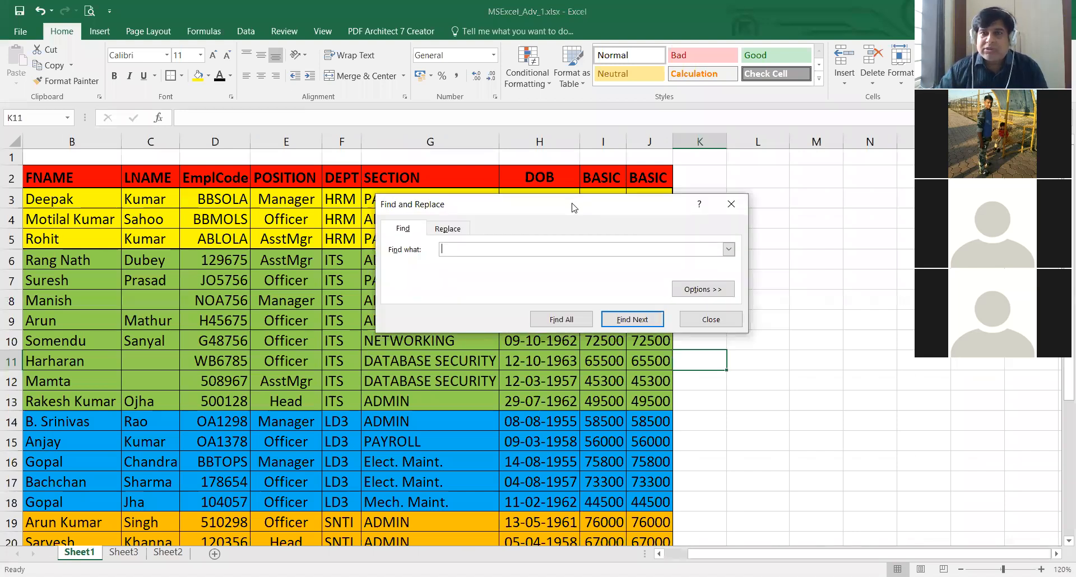
{"action": "left_click_drag", "start_coordinate": [575, 208], "coordinate": [566, 186]}
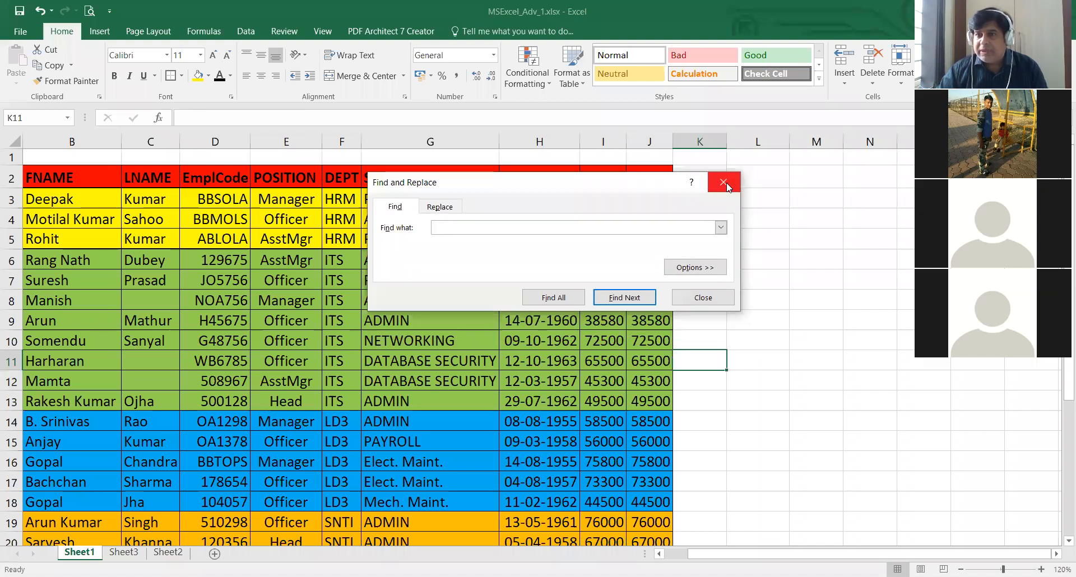
{"action": "left_click", "coordinate": [724, 183]}
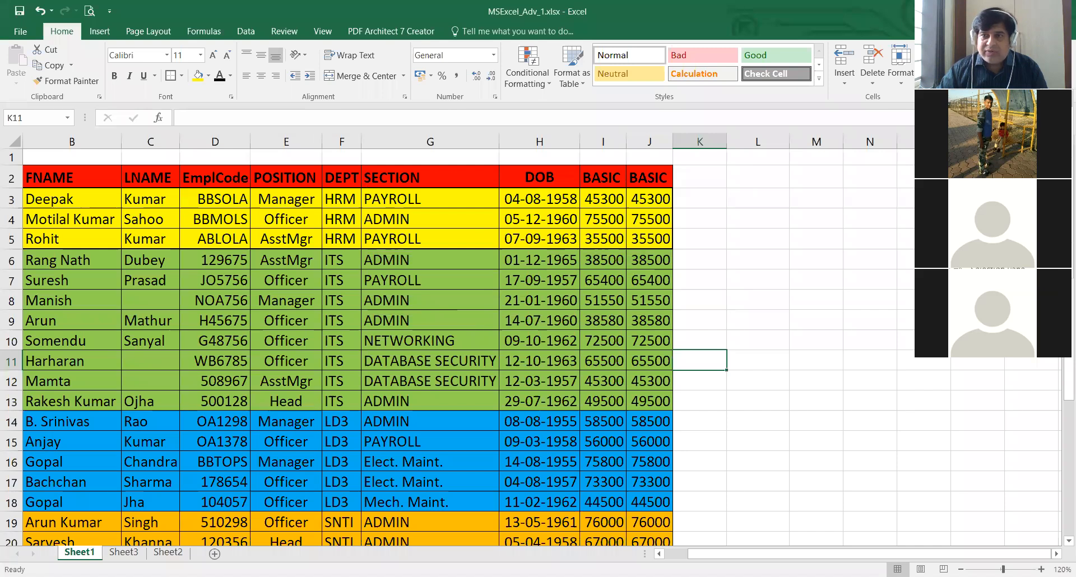
- Search the employee sheet for an employee's first name and go through two successive matches
{"action": "key", "text": "ctrl+f"}
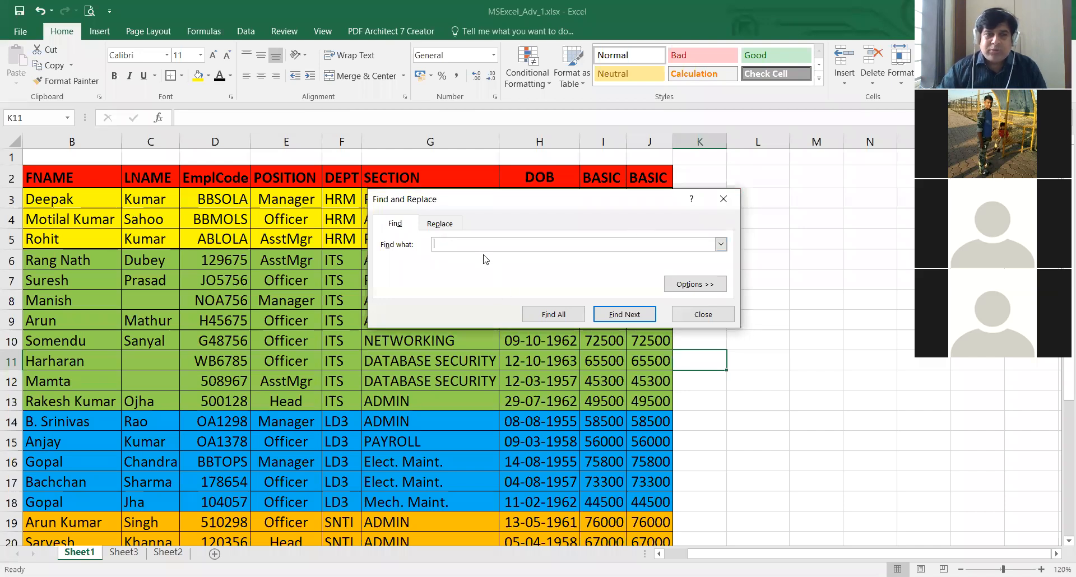
{"action": "type", "text": "arun"}
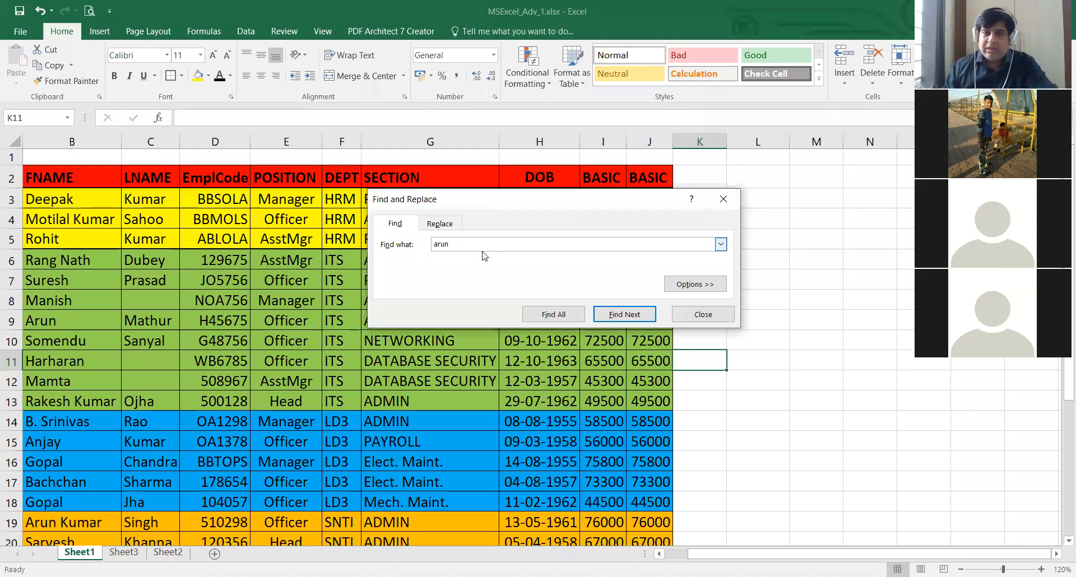
{"action": "left_click", "coordinate": [634, 316]}
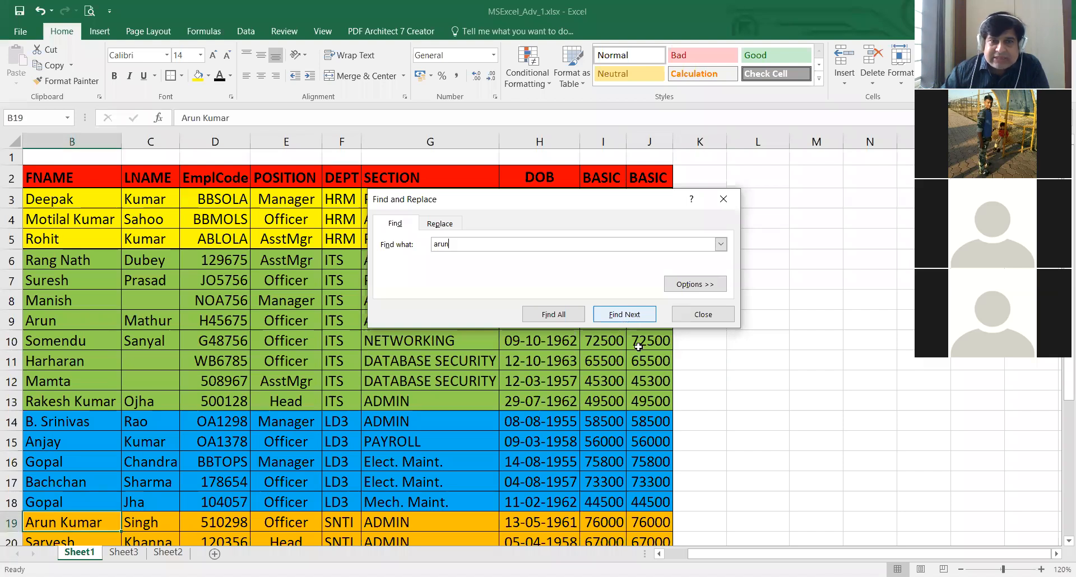
{"action": "left_click", "coordinate": [623, 317]}
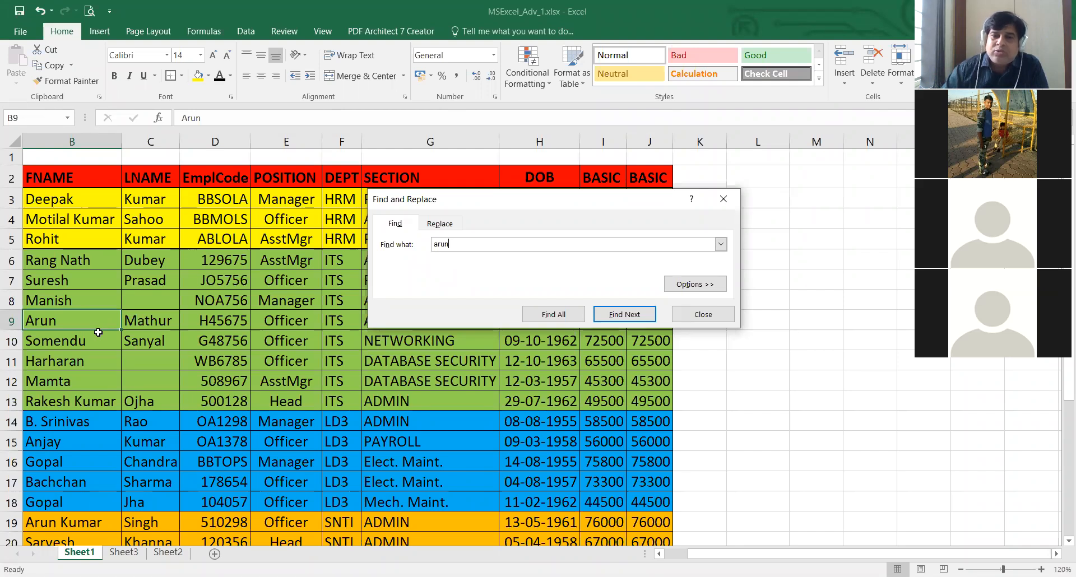
- Expand the find options and examine the choices for the Within scope and the Search direction
{"action": "left_click", "coordinate": [697, 285]}
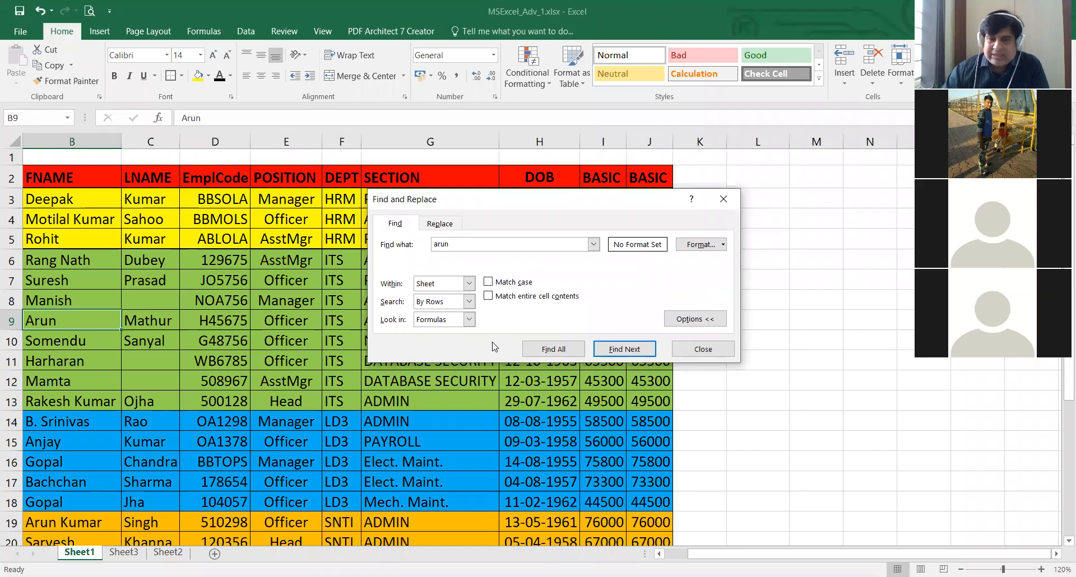
{"action": "left_click", "coordinate": [469, 284]}
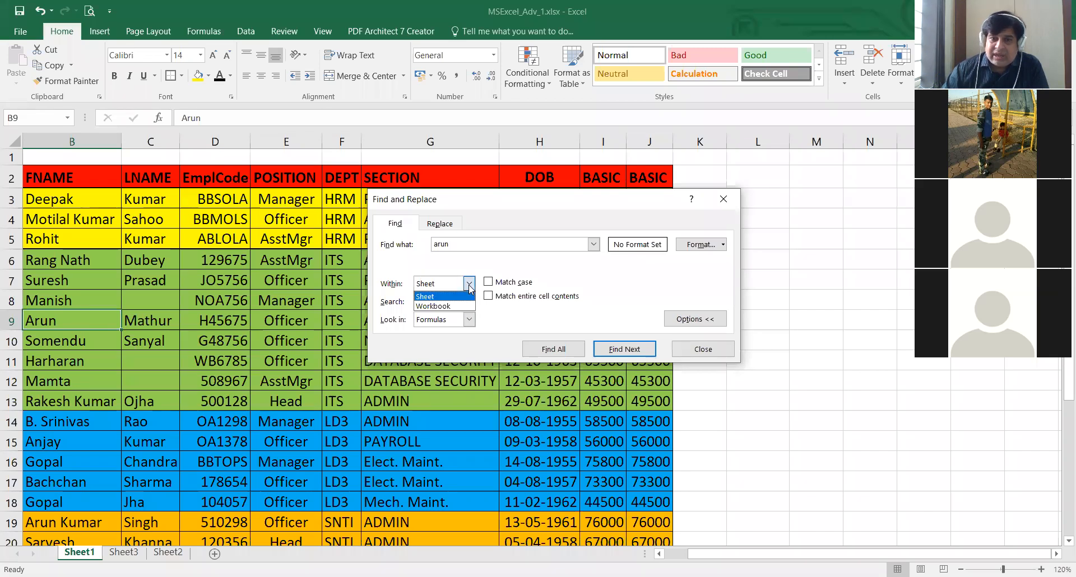
{"action": "left_click", "coordinate": [470, 287]}
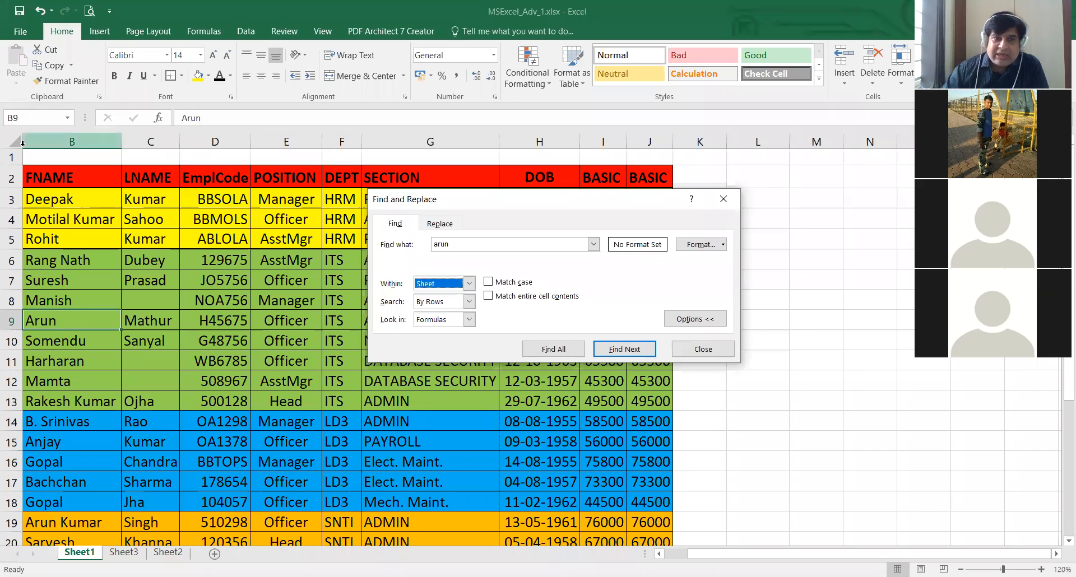
{"action": "left_click", "coordinate": [469, 284]}
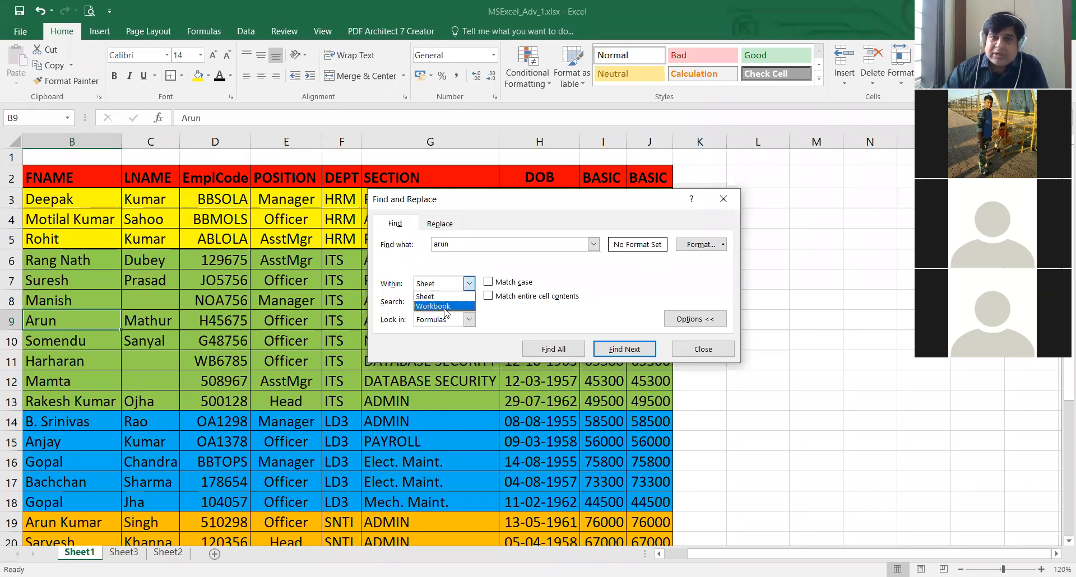
{"action": "left_click", "coordinate": [512, 325]}
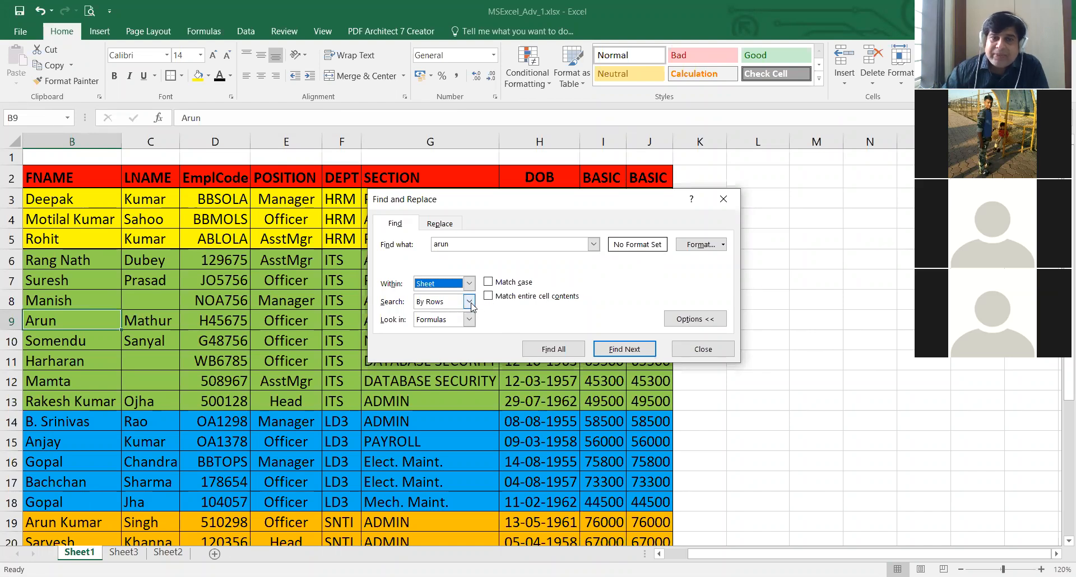
{"action": "left_click", "coordinate": [470, 302]}
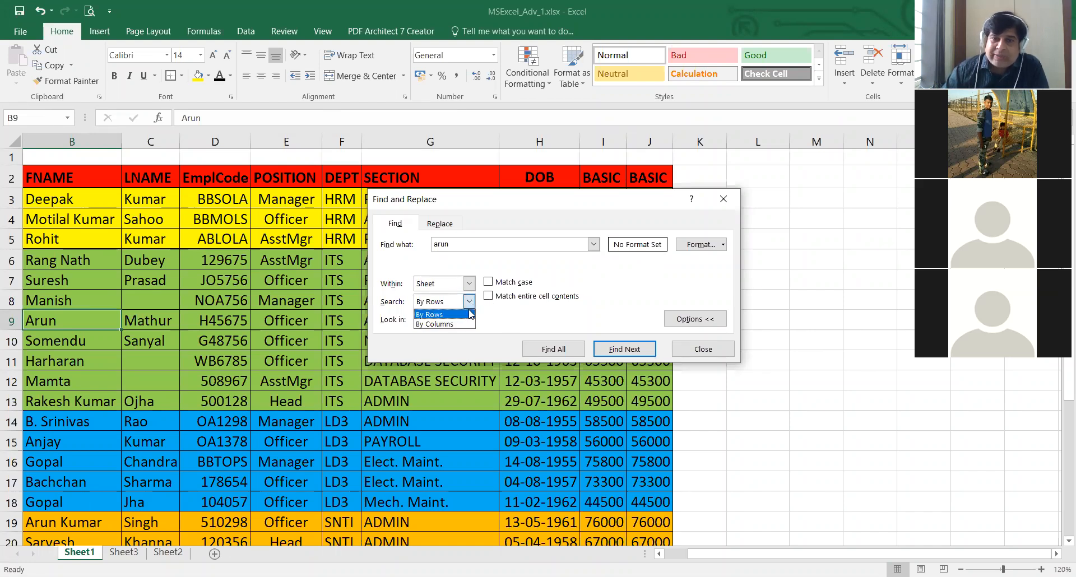
{"action": "left_click", "coordinate": [470, 302]}
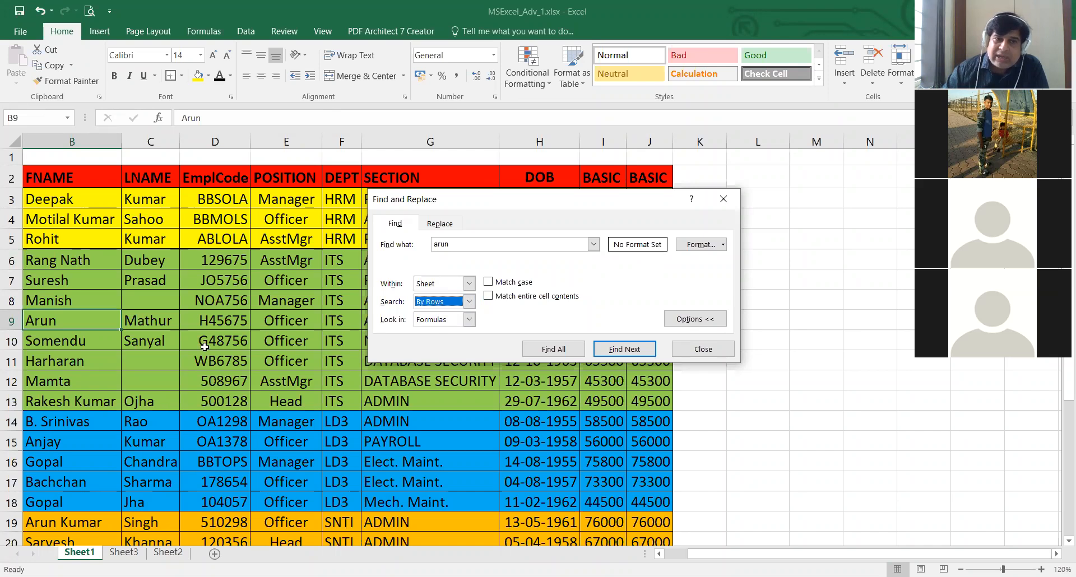
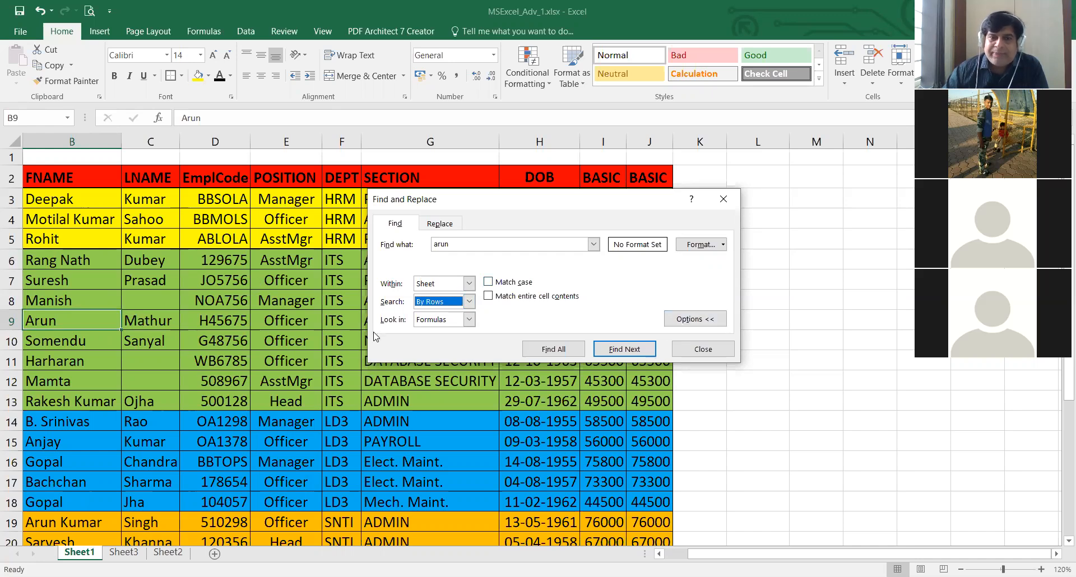
- Examine the Look in choices, try the Match case and Match entire cell contents options on and off, and collapse the find options
{"action": "left_click", "coordinate": [470, 321]}
{"action": "left_click", "coordinate": [470, 321]}
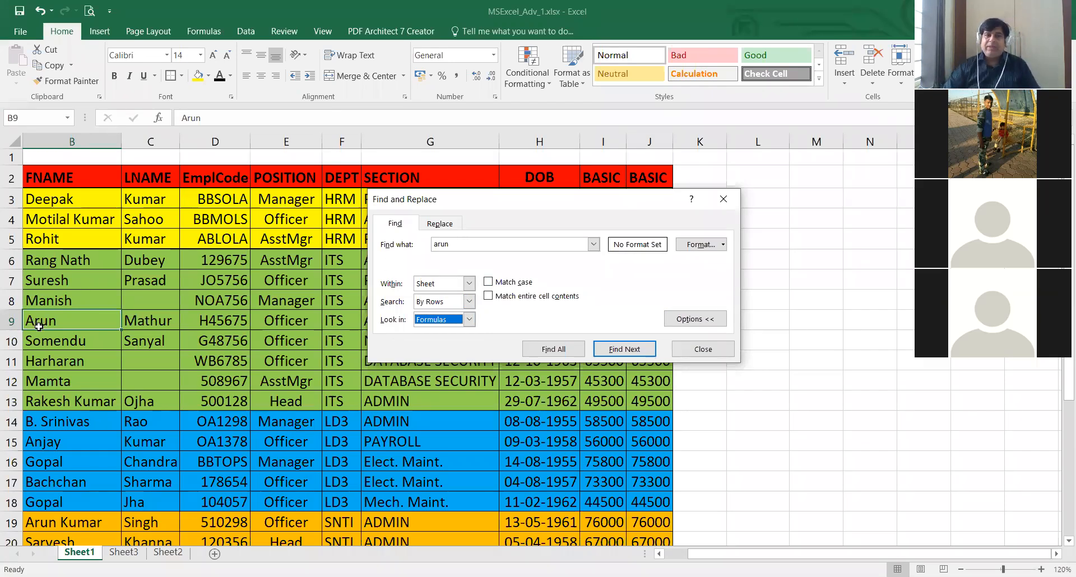
{"action": "left_click", "coordinate": [492, 283]}
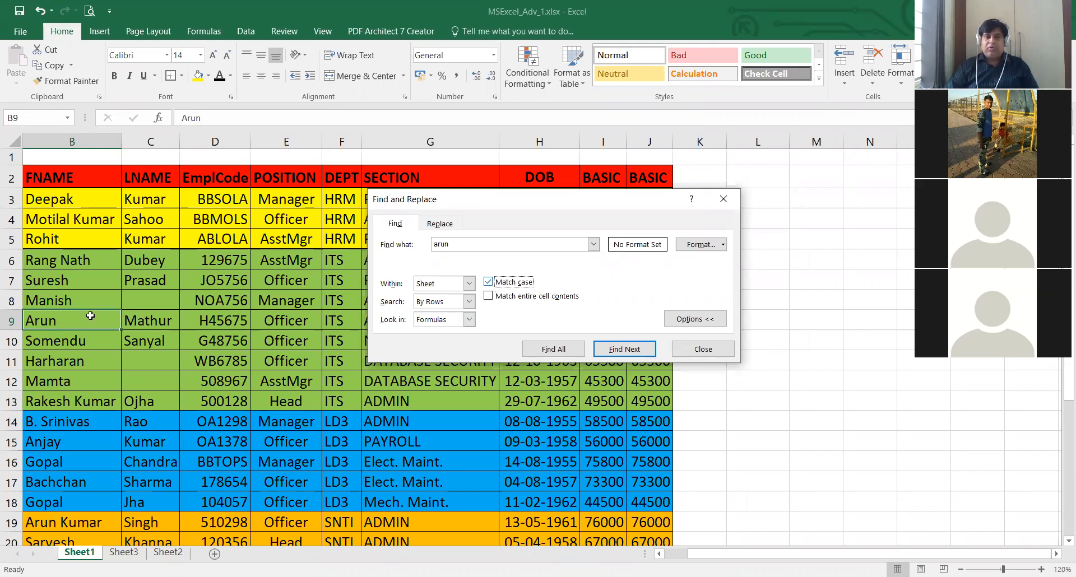
{"action": "left_click", "coordinate": [487, 283]}
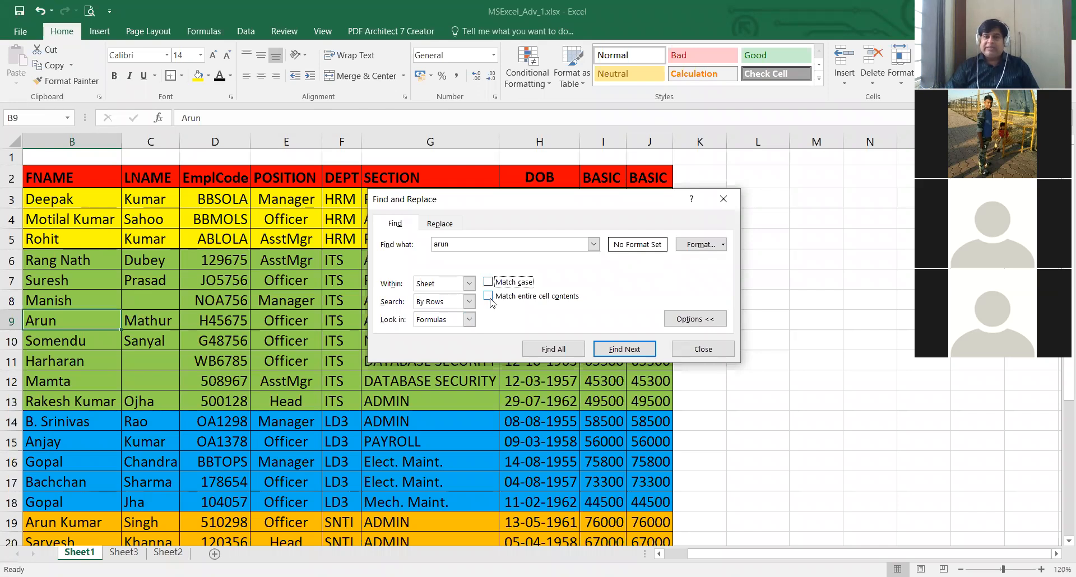
{"action": "left_click", "coordinate": [489, 298]}
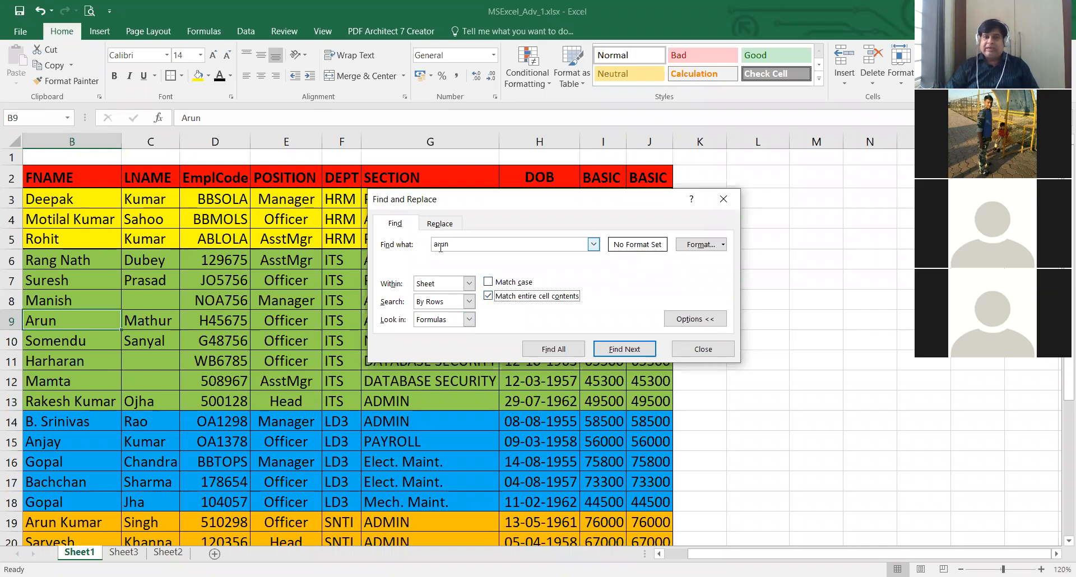
{"action": "left_click", "coordinate": [488, 297]}
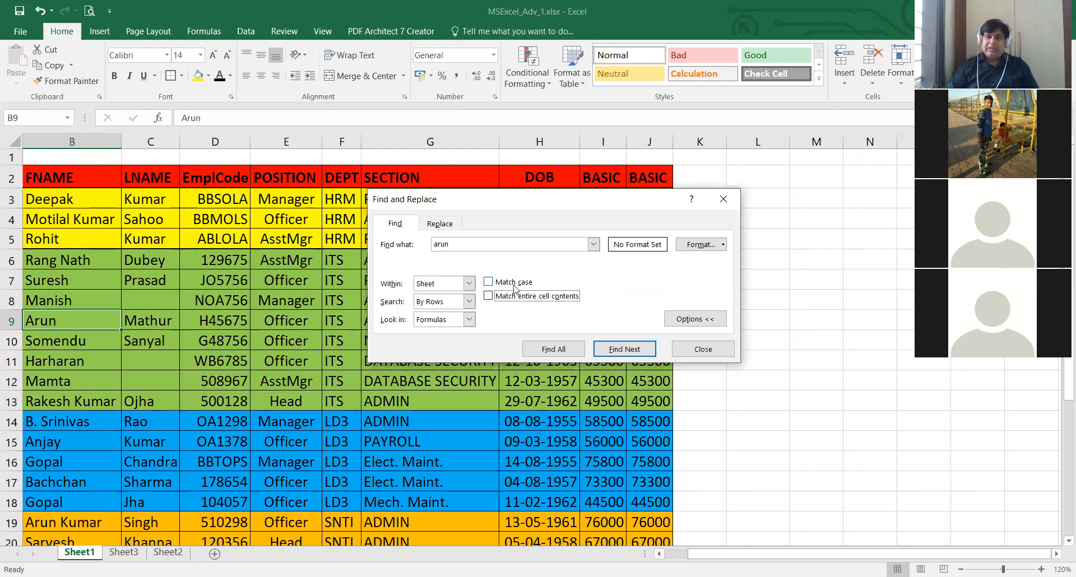
{"action": "left_click", "coordinate": [698, 319]}
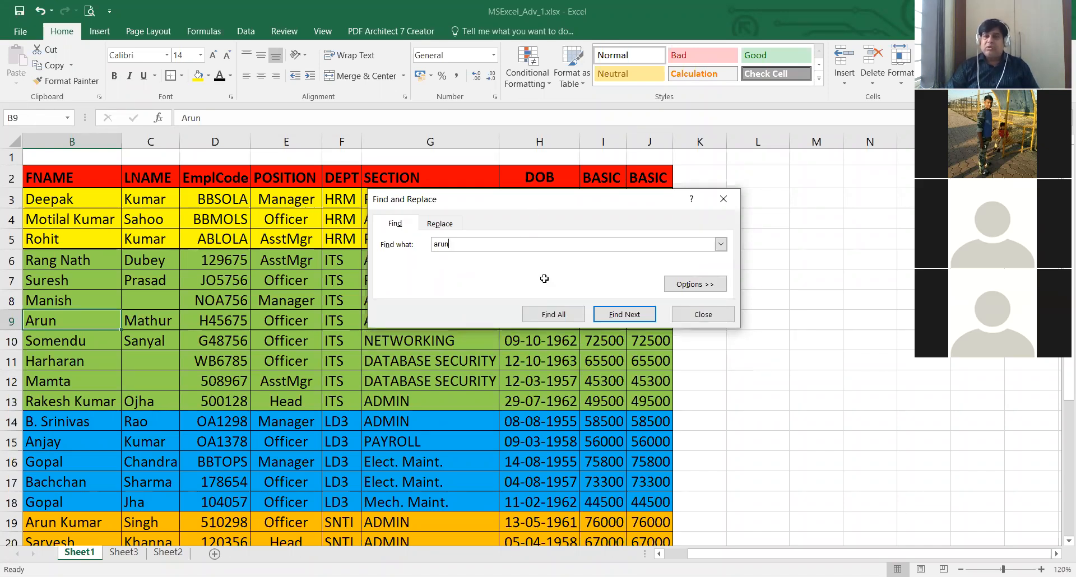
- Move the Find and Replace dialog clear of the employee table and look over the ITS department cells F6:F13
{"action": "left_click_drag", "start_coordinate": [534, 200], "coordinate": [846, 210]}
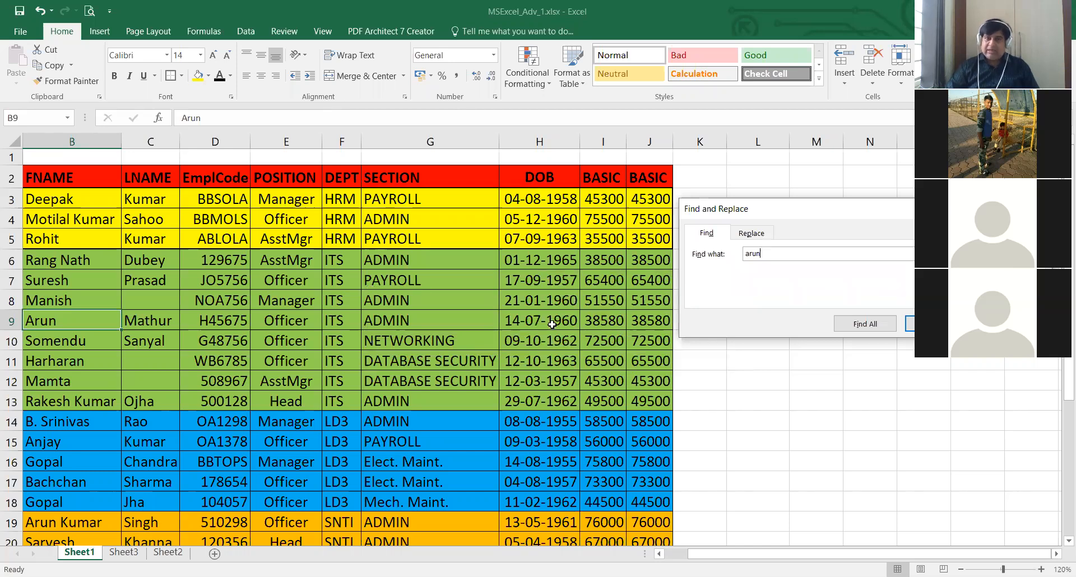
{"action": "left_click", "coordinate": [168, 239]}
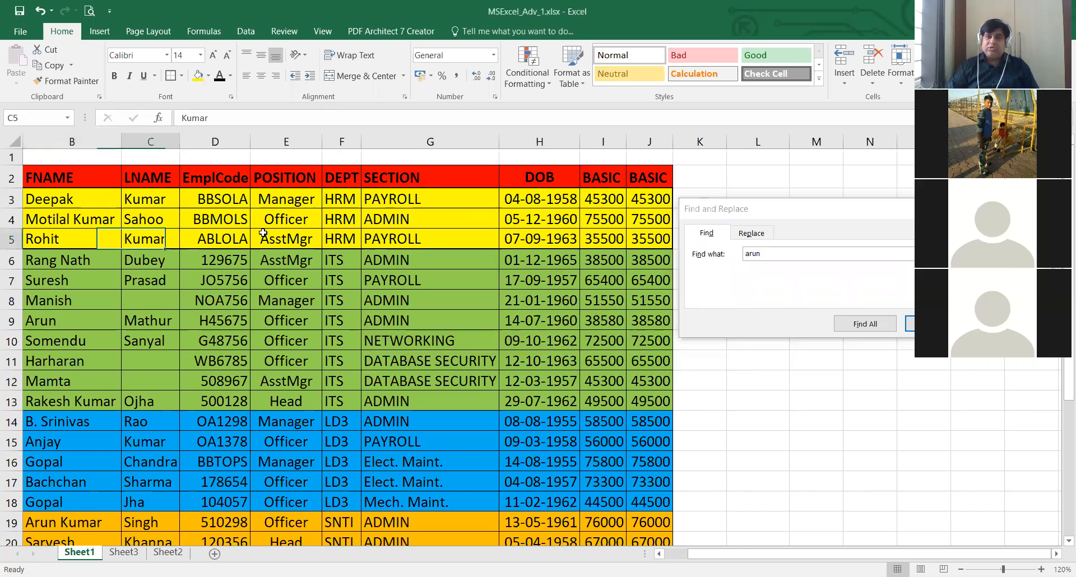
{"action": "left_click", "coordinate": [190, 239]}
{"action": "left_click", "coordinate": [225, 299]}
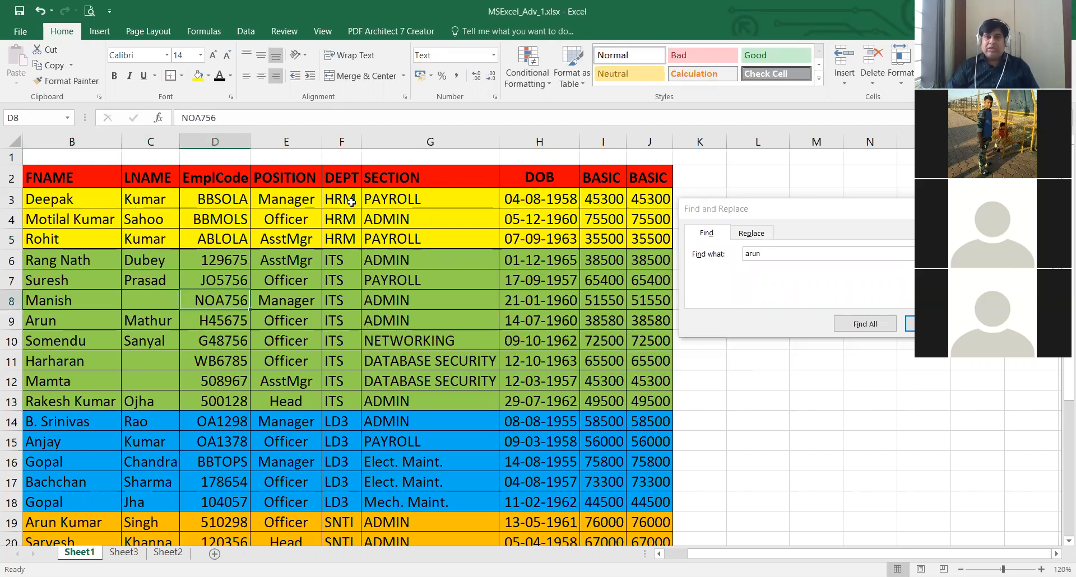
{"action": "left_click_drag", "start_coordinate": [346, 395], "coordinate": [346, 400]}
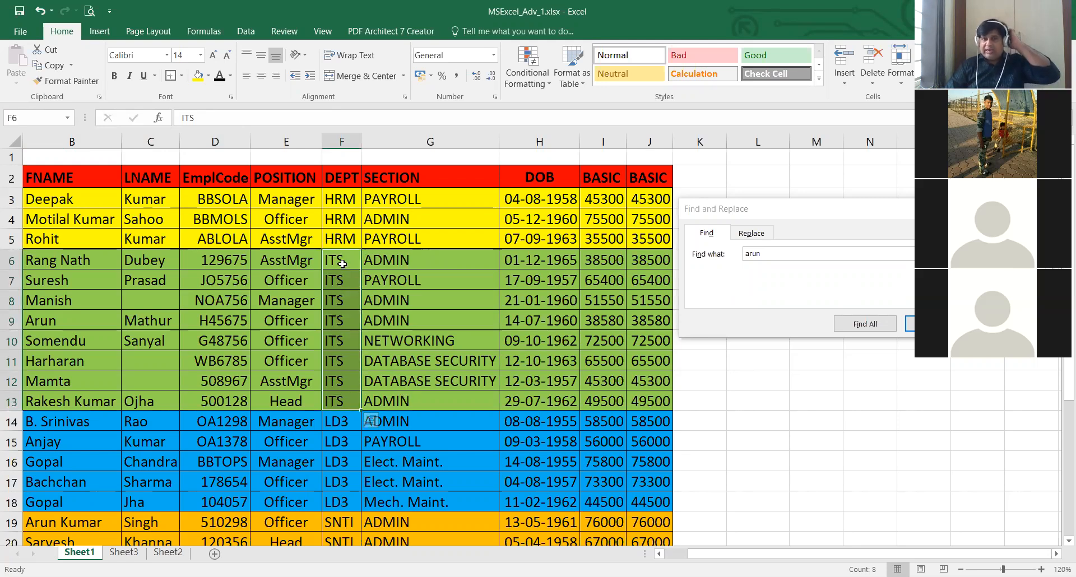
{"action": "scroll", "coordinate": [344, 292], "scroll_direction": "down", "scroll_amount": 1}
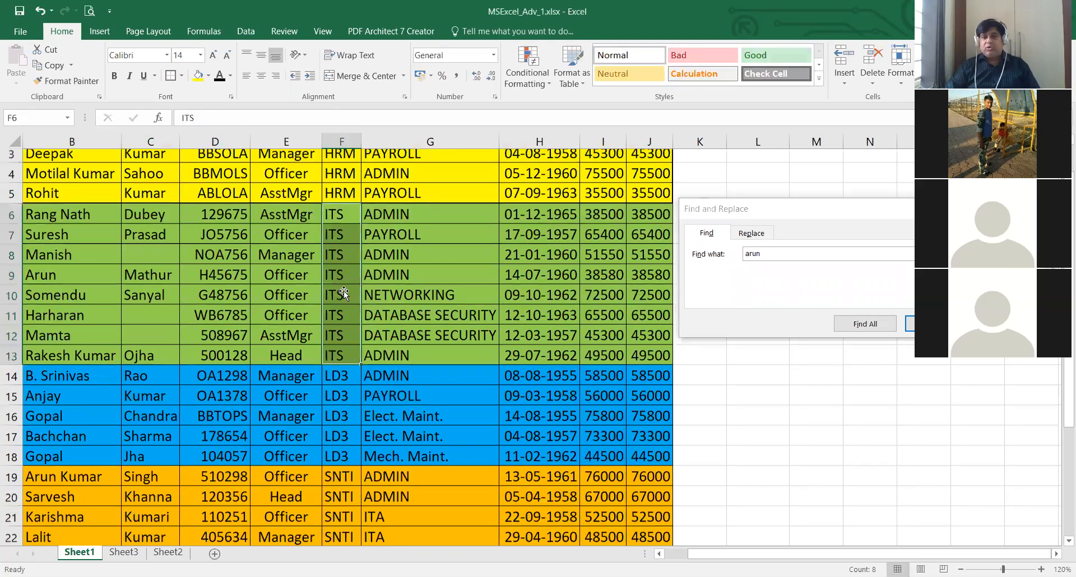
{"action": "scroll", "coordinate": [392, 316], "scroll_direction": "up", "scroll_amount": 1}
{"action": "left_click", "coordinate": [386, 302]}
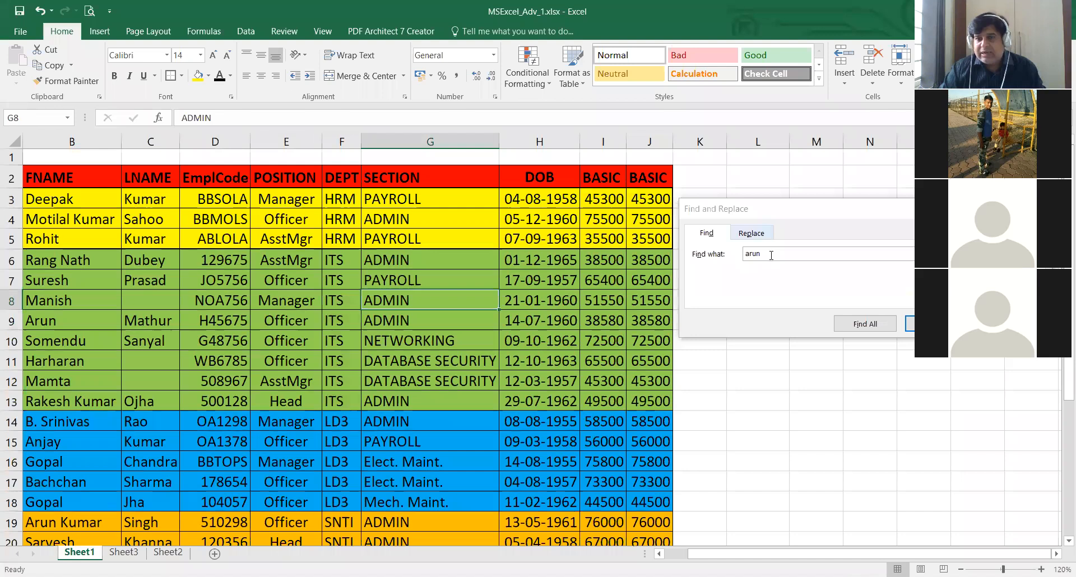
- Set up a replacement of ITS with ITI and replace the matches in F9 and F10 one at a time
{"action": "left_click", "coordinate": [751, 233]}
{"action": "type", "text": "ITS"}
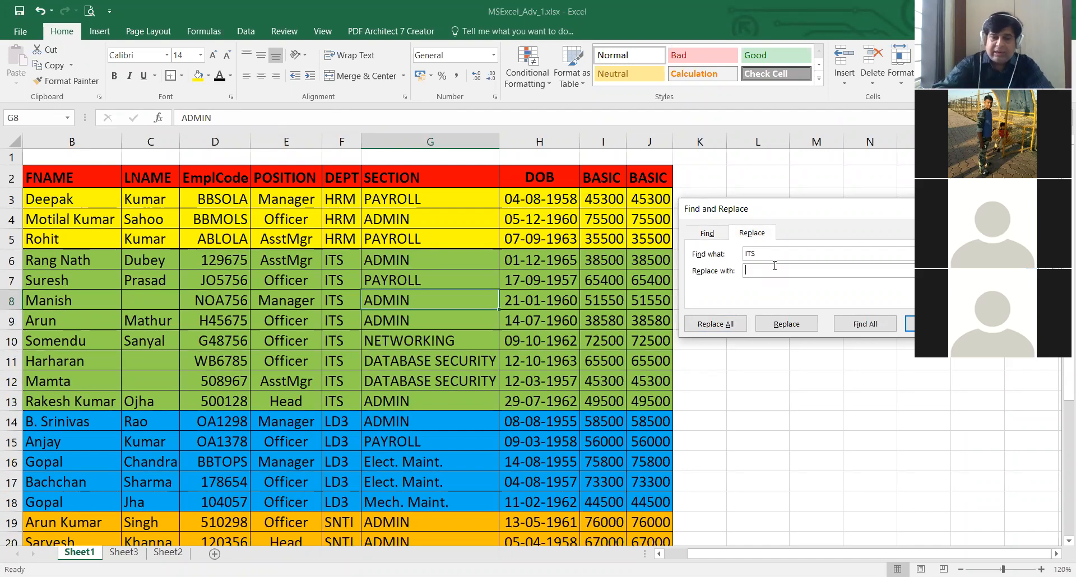
{"action": "type", "text": "IT"}
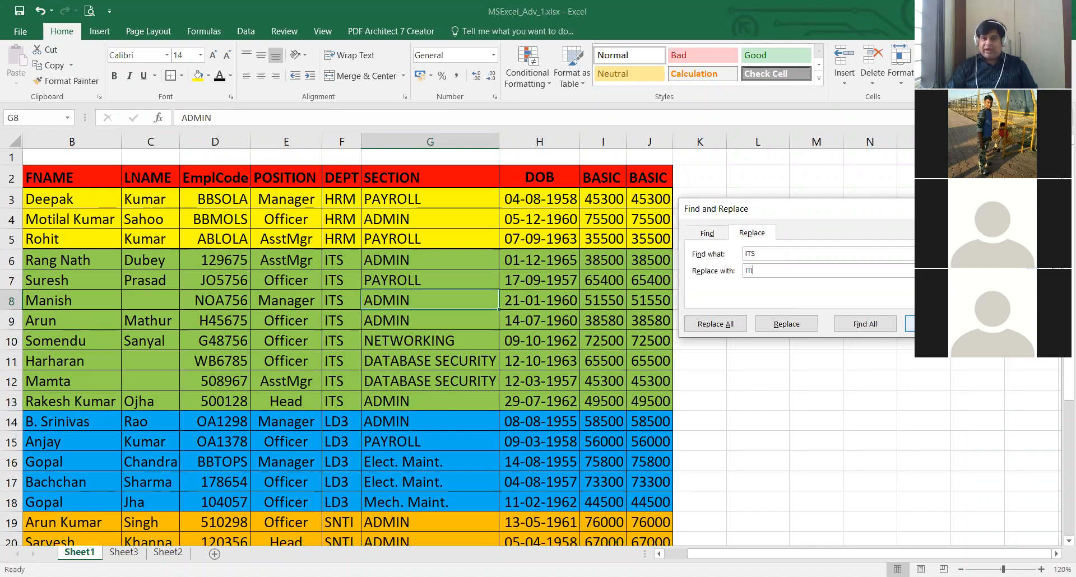
{"action": "key", "text": "Return"}
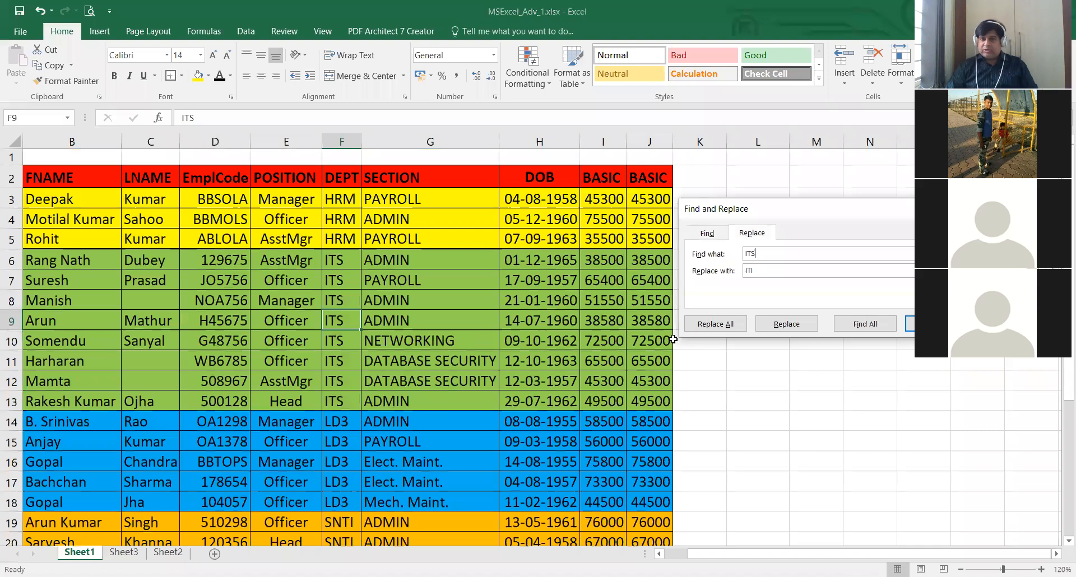
{"action": "left_click", "coordinate": [796, 323]}
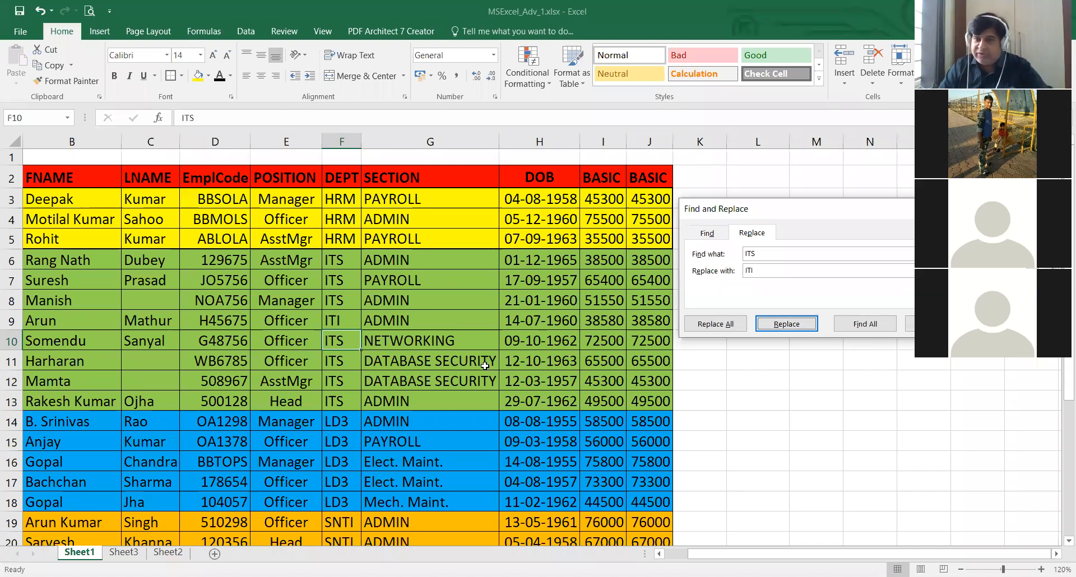
{"action": "left_click", "coordinate": [785, 327]}
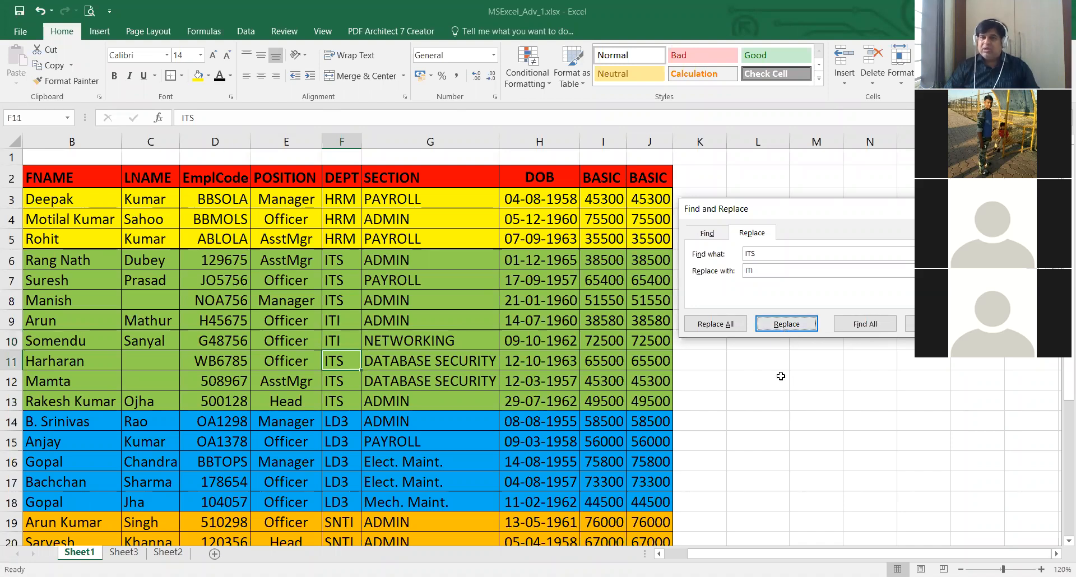
- Replace all remaining occurrences of ITS with ITI on the sheet and deselect the table cells
{"action": "left_click", "coordinate": [720, 325]}
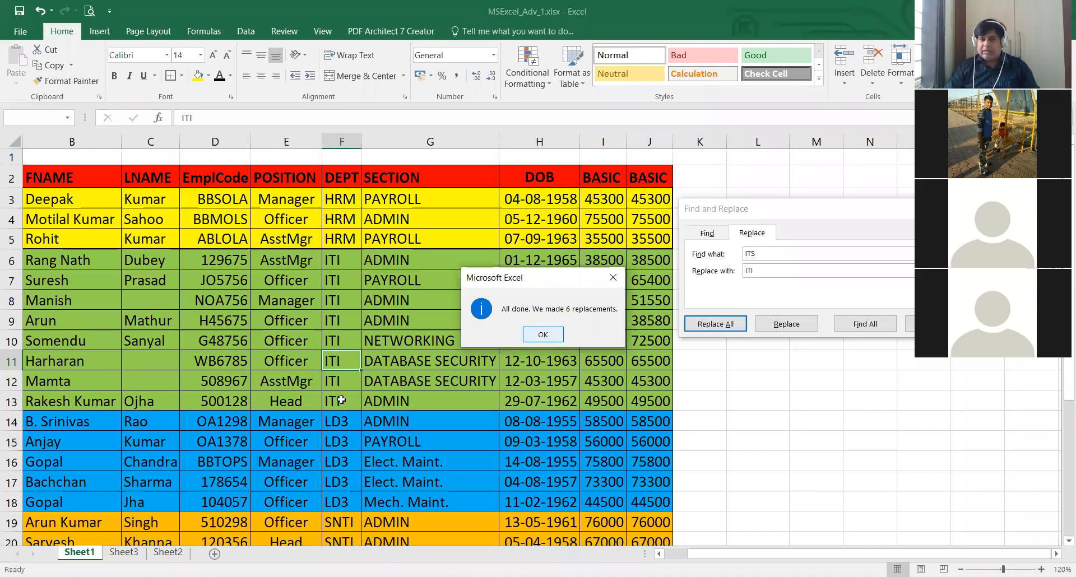
{"action": "key", "text": "Return"}
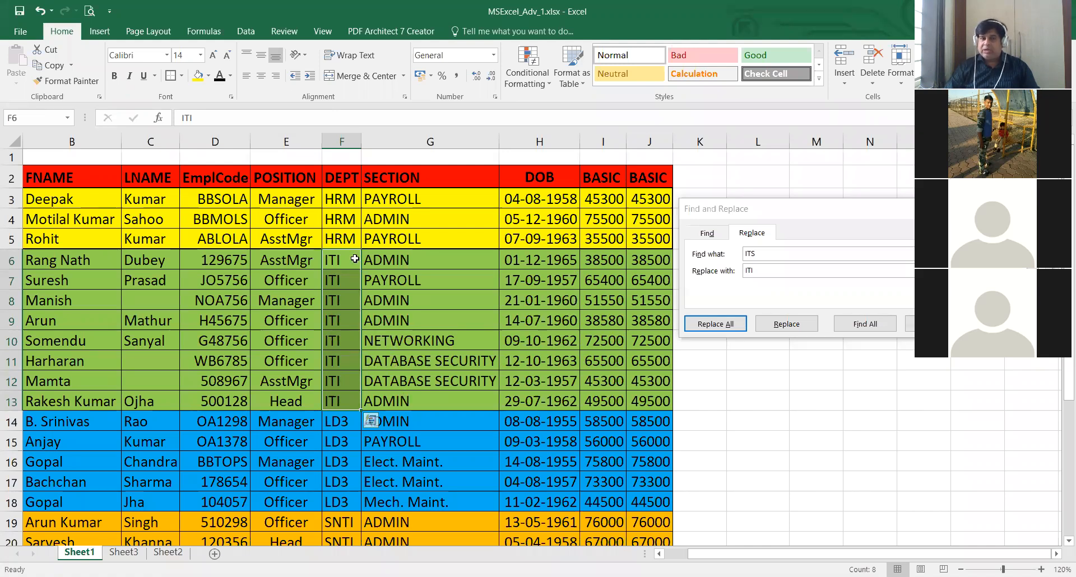
{"action": "left_click", "coordinate": [752, 399]}
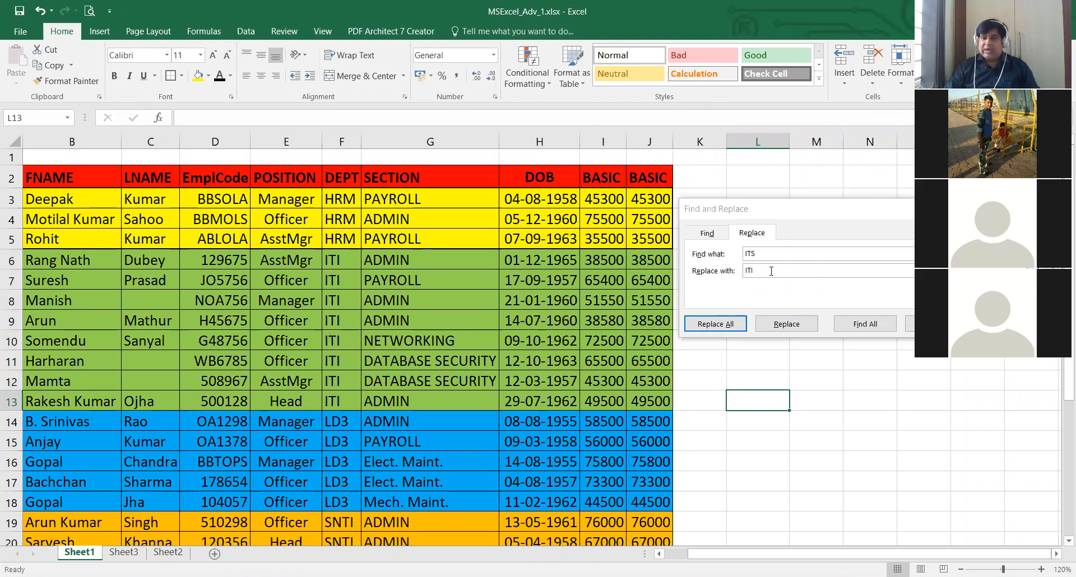
- Reverse the replacement terms so that ITI is searched for and replaced with ITS
{"action": "left_click", "coordinate": [771, 254]}
{"action": "key", "text": "BackSpace"}
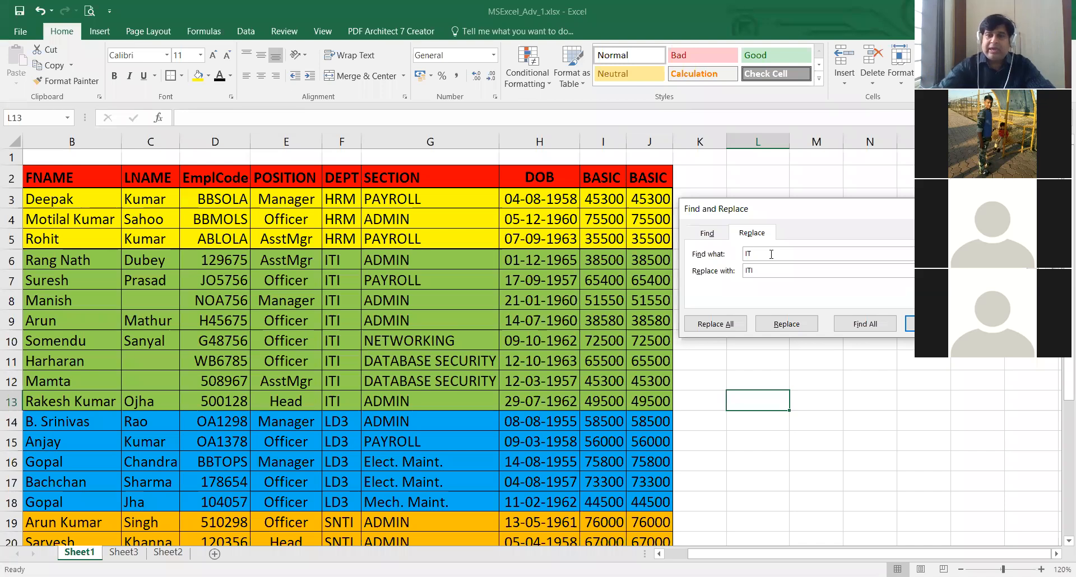
{"action": "type", "text": "I"}
{"action": "key", "text": "Tab"}
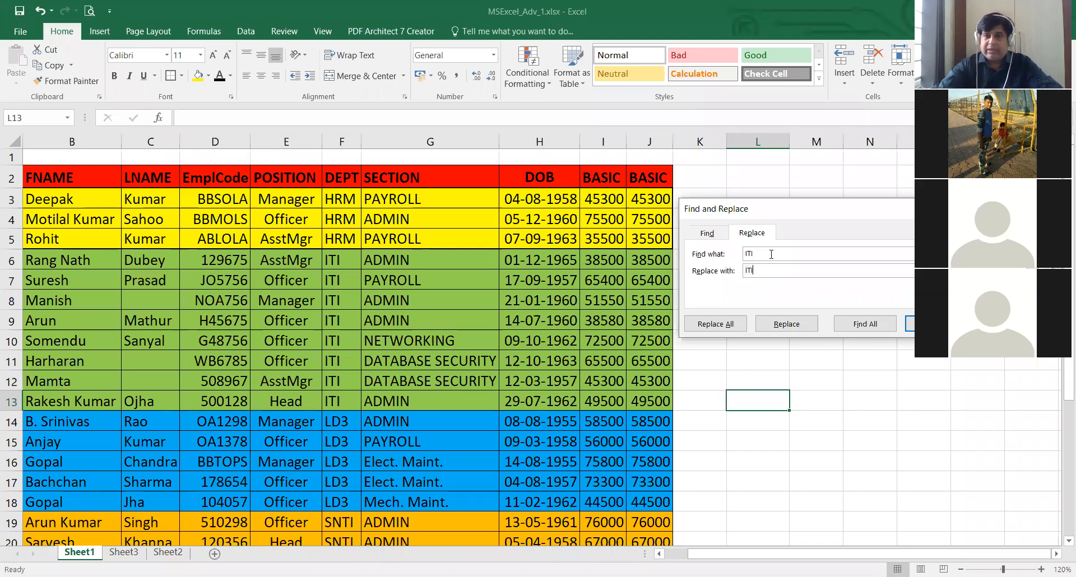
{"action": "key", "text": "BackSpace"}
{"action": "type", "text": "S"}
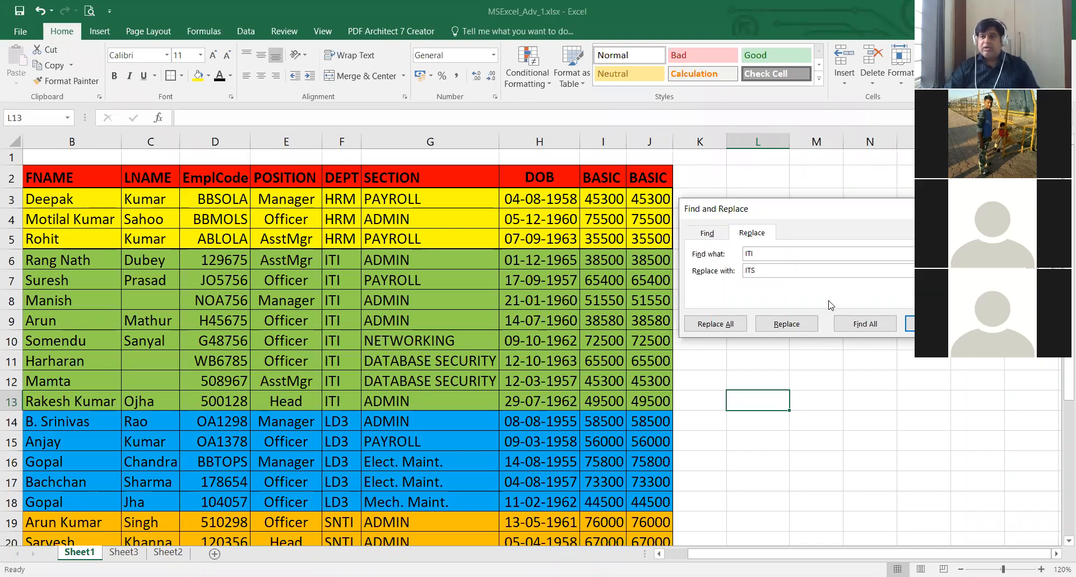
- List all cells containing ITI, go to the match in F6, and enlarge the results list to show every match
{"action": "left_click", "coordinate": [867, 331]}
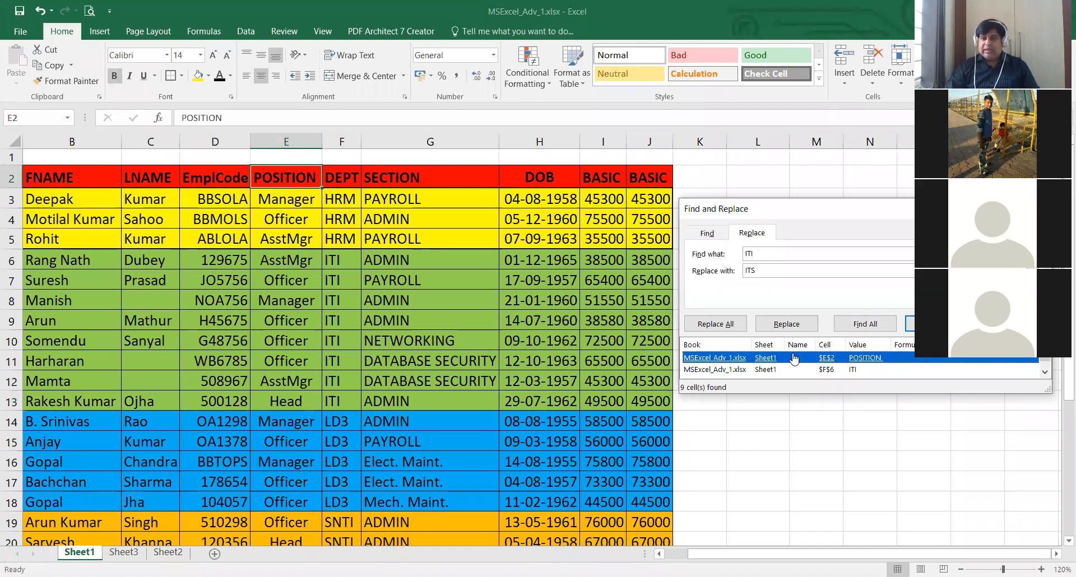
{"action": "left_click", "coordinate": [286, 186]}
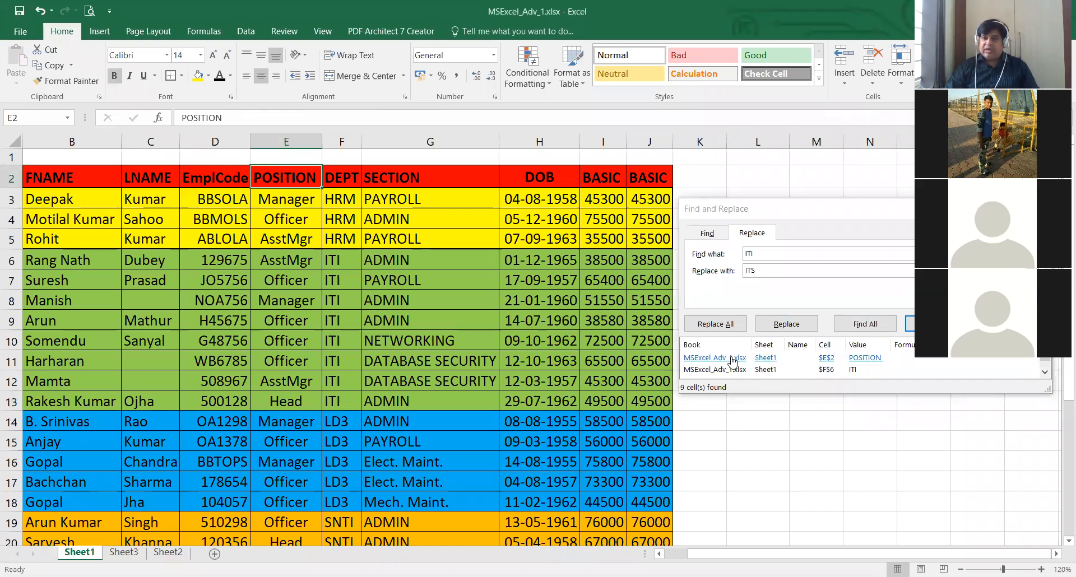
{"action": "left_click", "coordinate": [768, 374]}
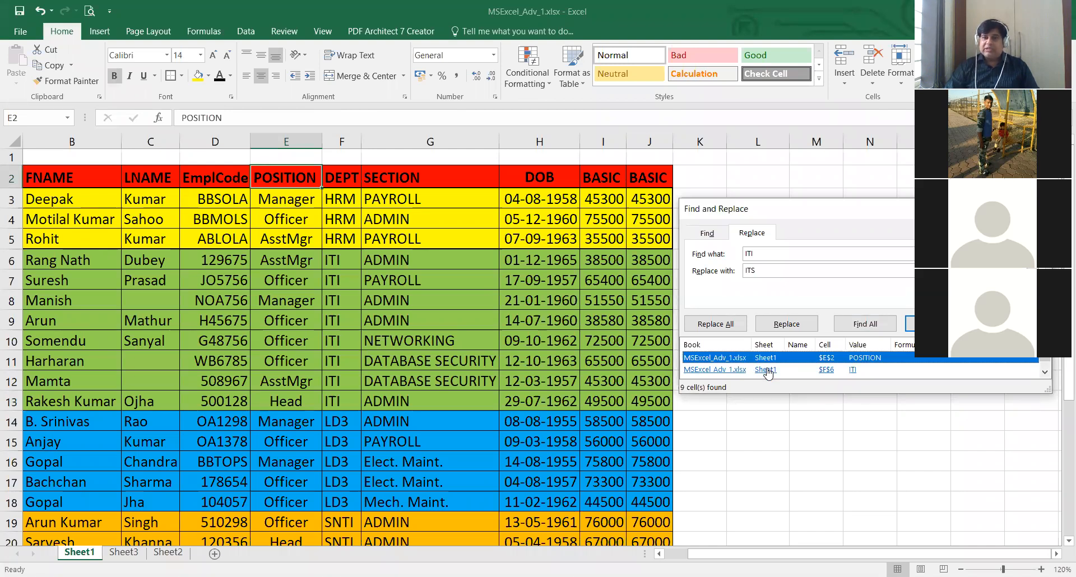
{"action": "left_click", "coordinate": [768, 371]}
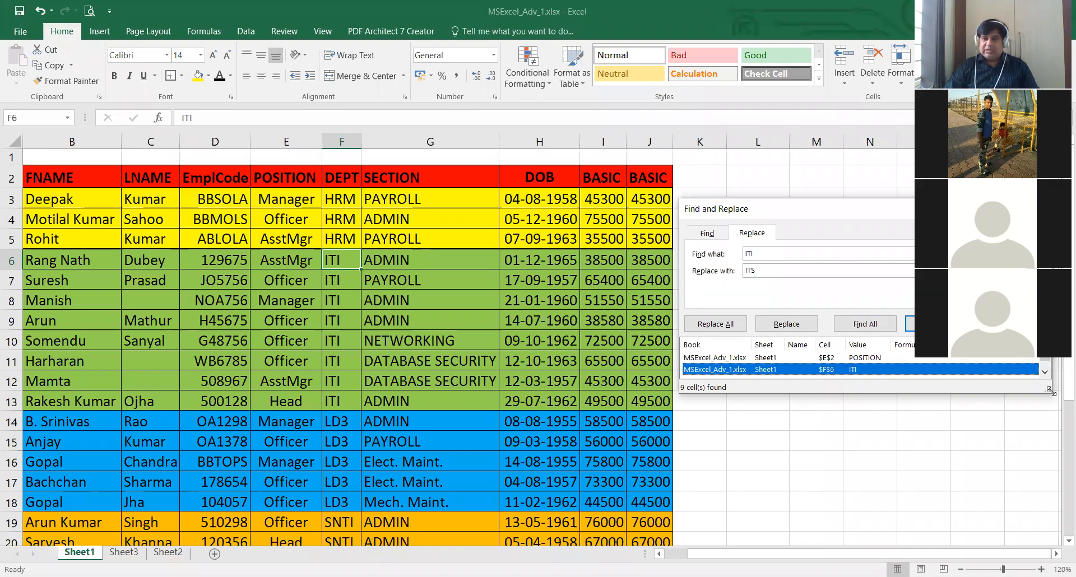
{"action": "left_click_drag", "start_coordinate": [1050, 391], "coordinate": [1065, 492]}
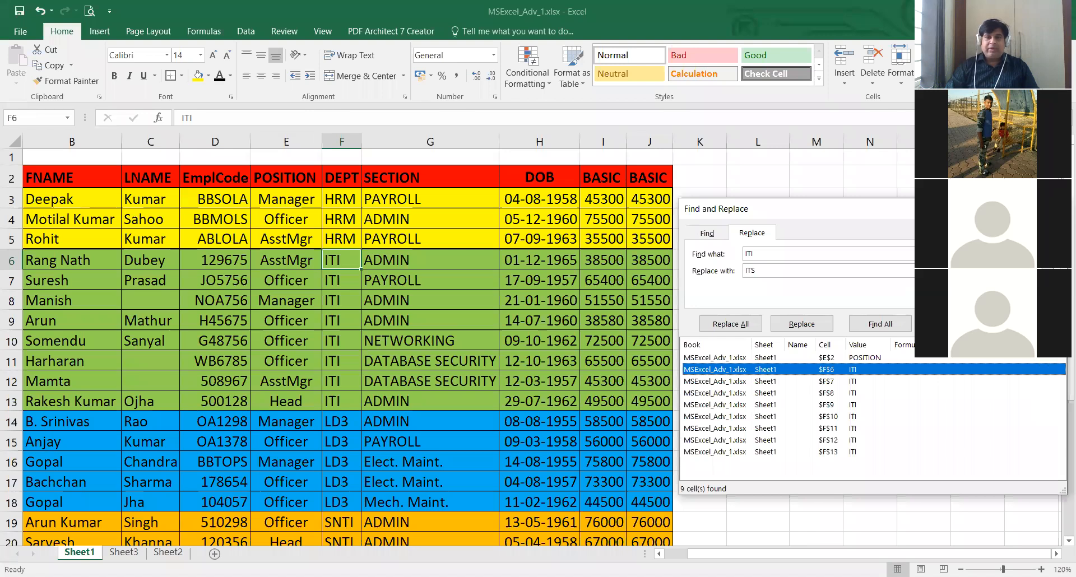
- Replace all ITI entries with ITS only within the DEPT cells F6:F13 and close the Find and Replace dialog
{"action": "key", "text": "Escape"}
{"action": "left_click_drag", "start_coordinate": [345, 259], "coordinate": [349, 399]}
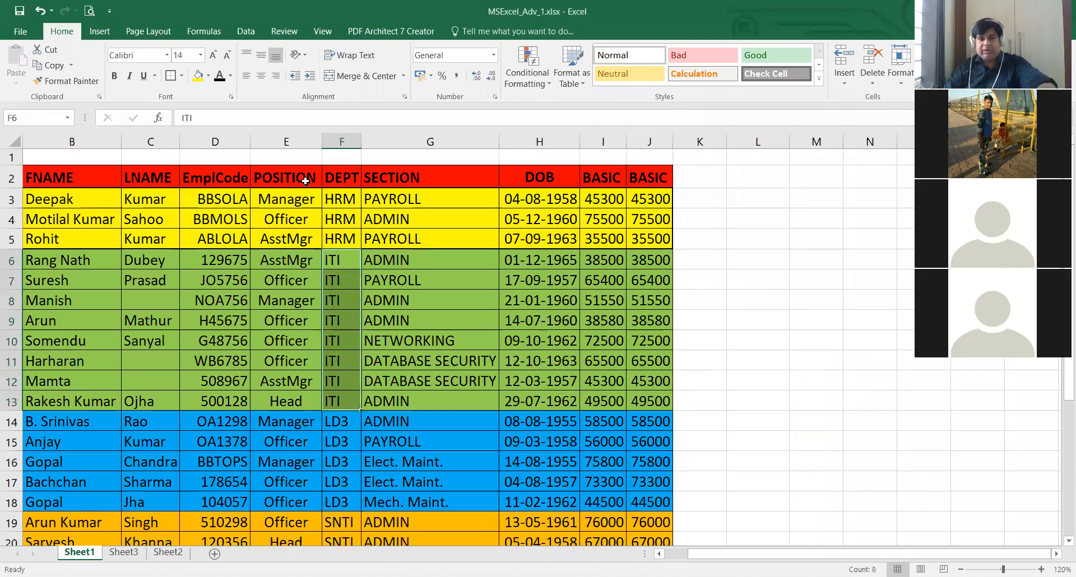
{"action": "key", "text": "ctrl+h"}
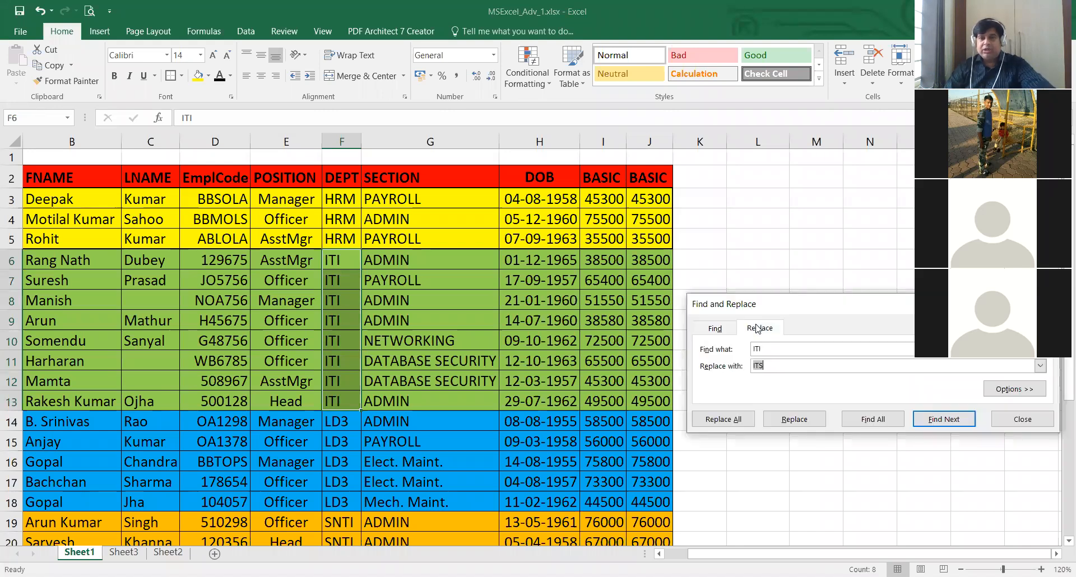
{"action": "left_click", "coordinate": [733, 420]}
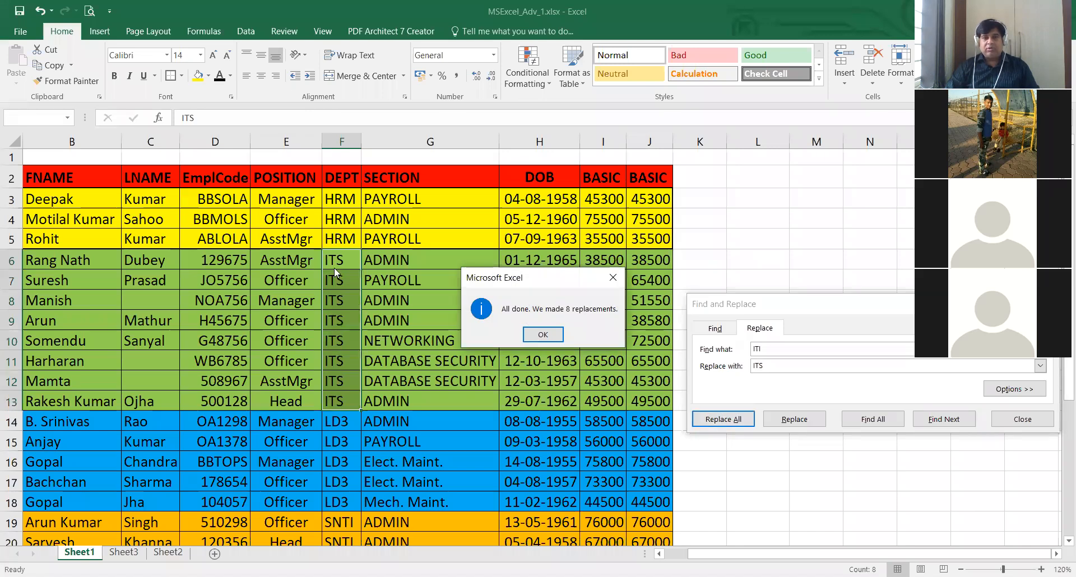
{"action": "left_click", "coordinate": [546, 336]}
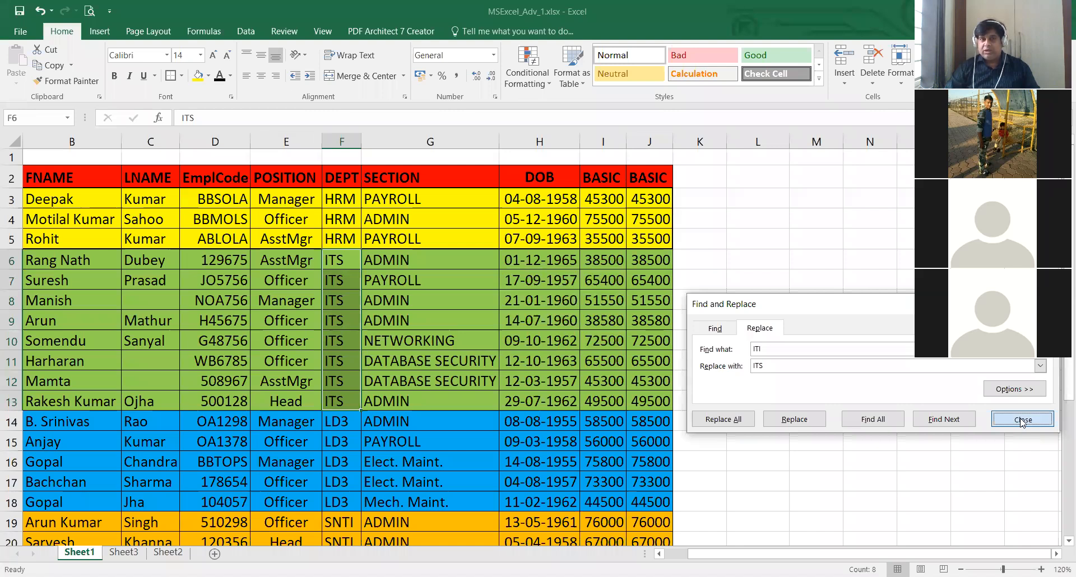
{"action": "left_click", "coordinate": [1022, 418]}
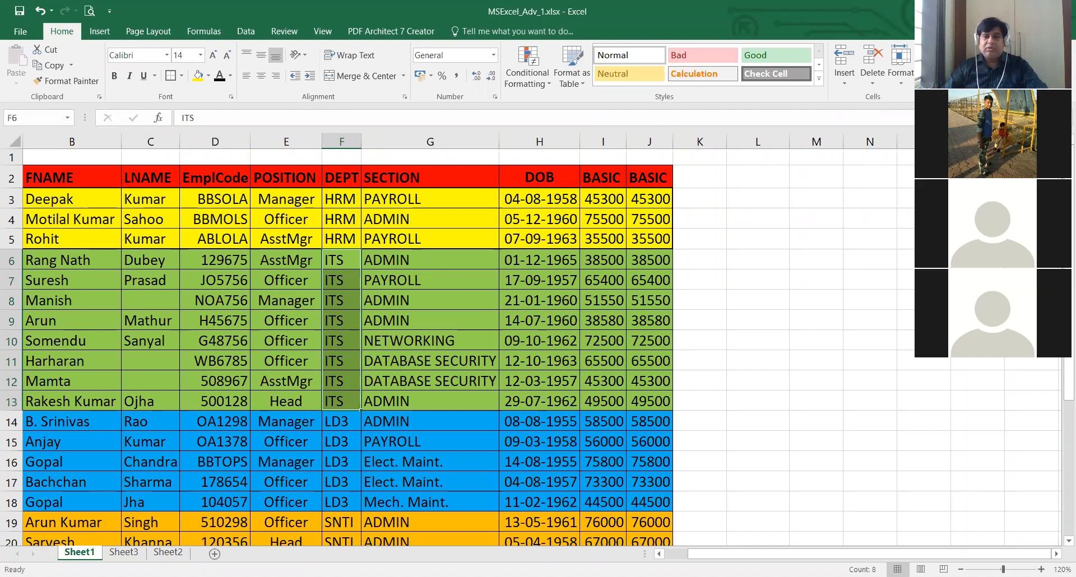
{"action": "left_click", "coordinate": [724, 307]}
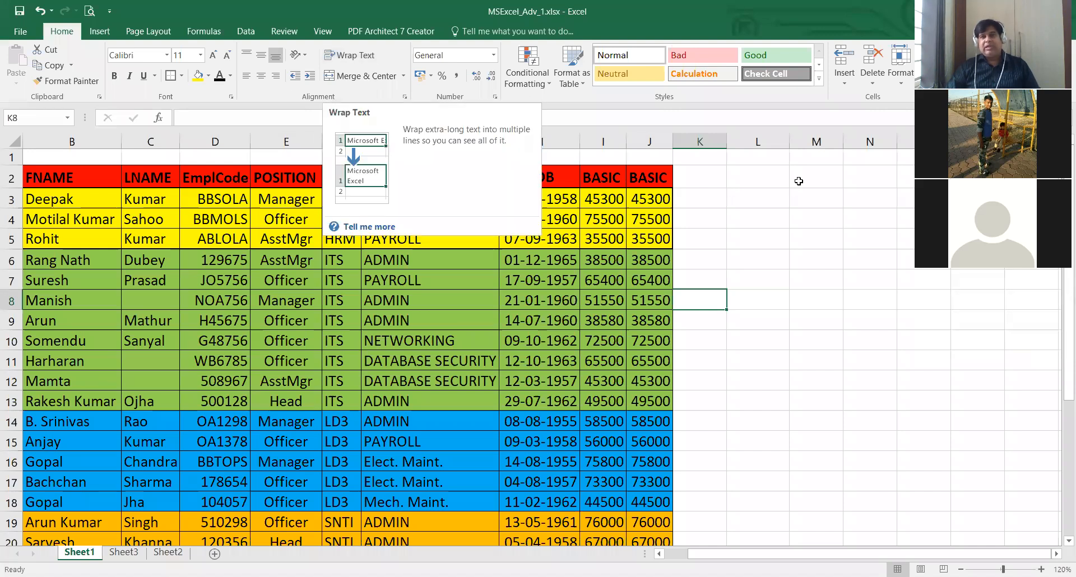
{"action": "left_click", "coordinate": [819, 221]}
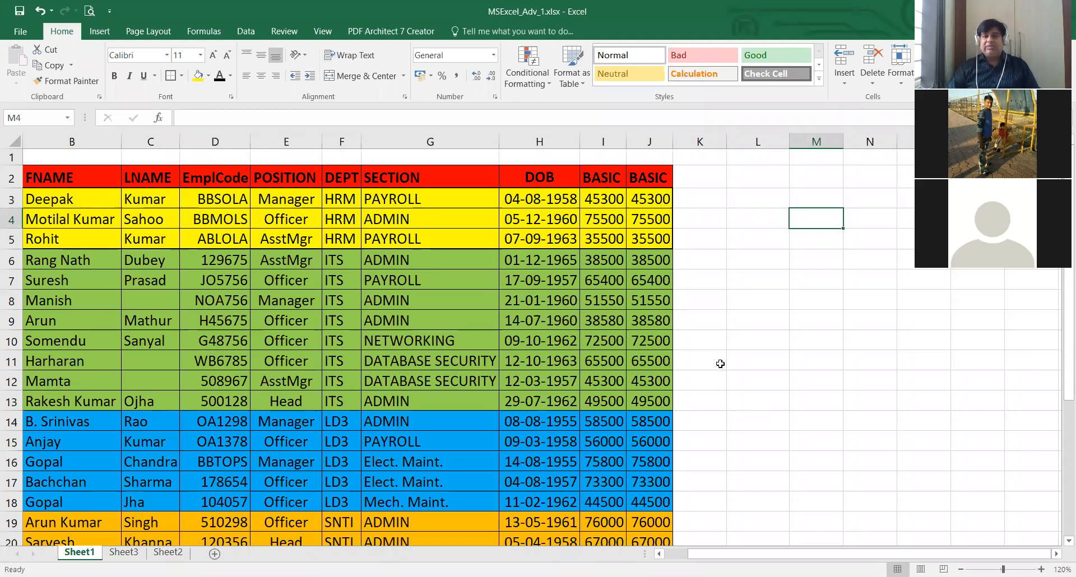
- Copy the DATABASE SECURITY entry from G11 into cell L8 and widen column L slightly, keeping it narrower than the text
{"action": "left_click", "coordinate": [434, 363]}
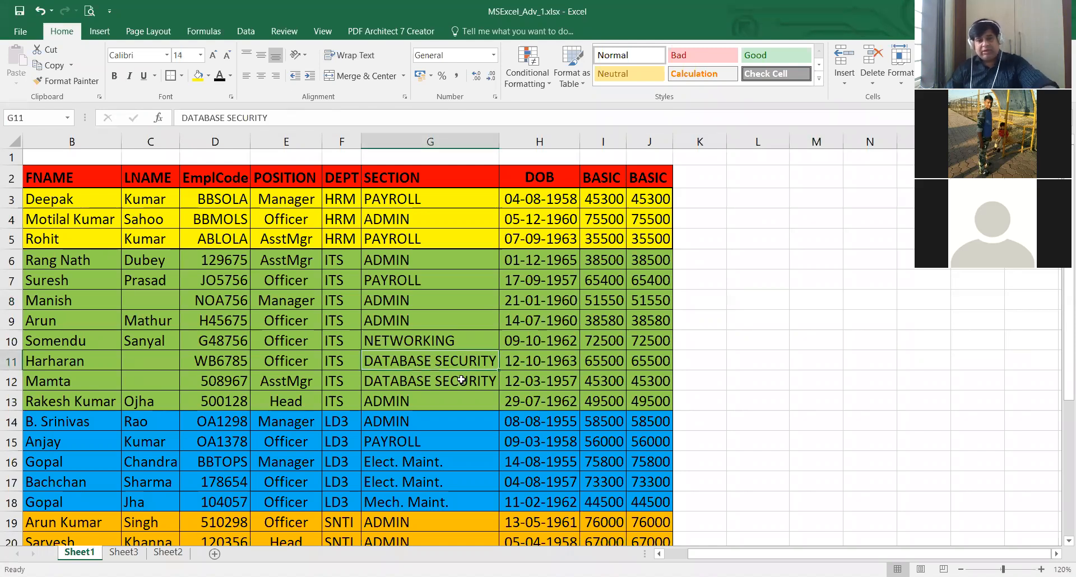
{"action": "key", "text": "ctrl+c"}
{"action": "left_click", "coordinate": [768, 300]}
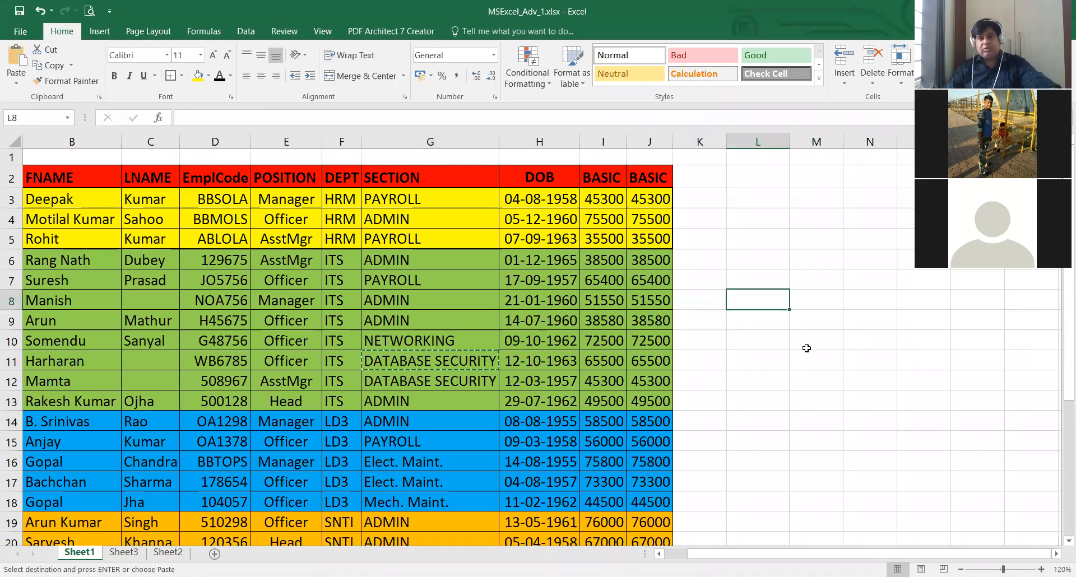
{"action": "key", "text": "ctrl+v"}
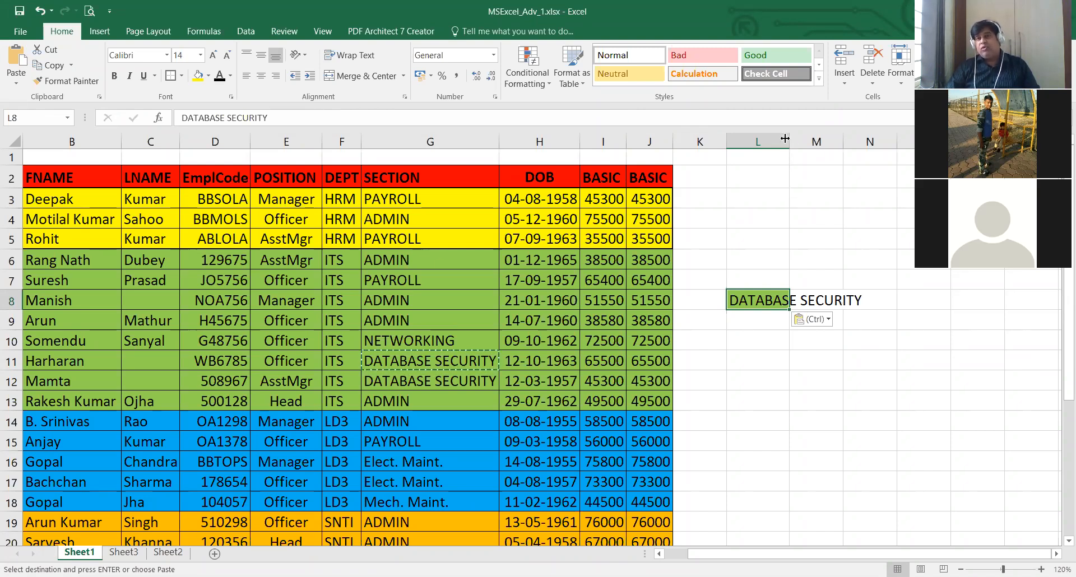
{"action": "left_click_drag", "start_coordinate": [824, 140], "coordinate": [827, 141]}
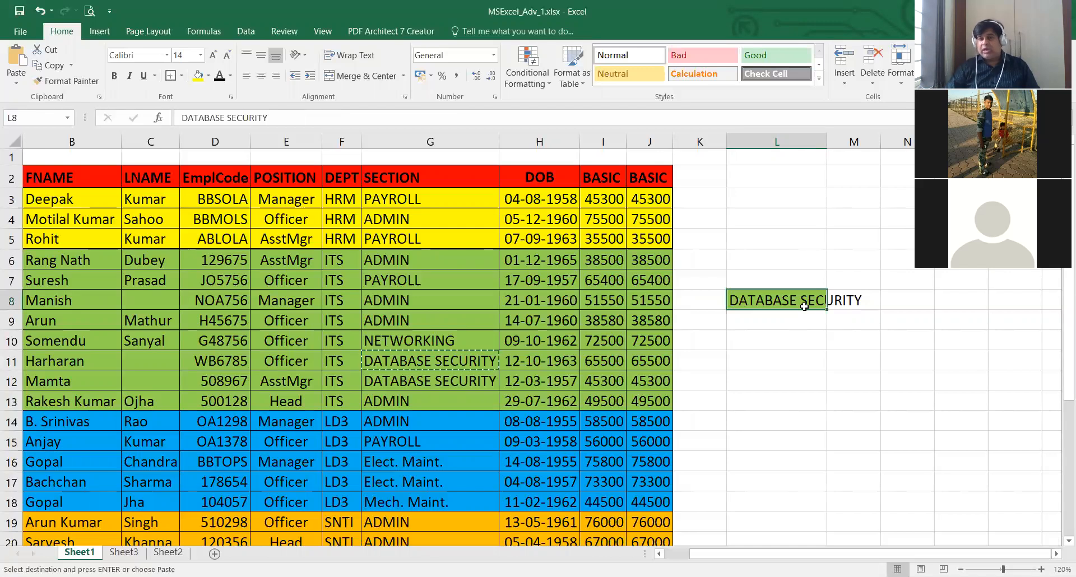
- Wrap the DATABASE SECURITY text in L8 onto two lines and reselect the cell
{"action": "left_click", "coordinate": [355, 56]}
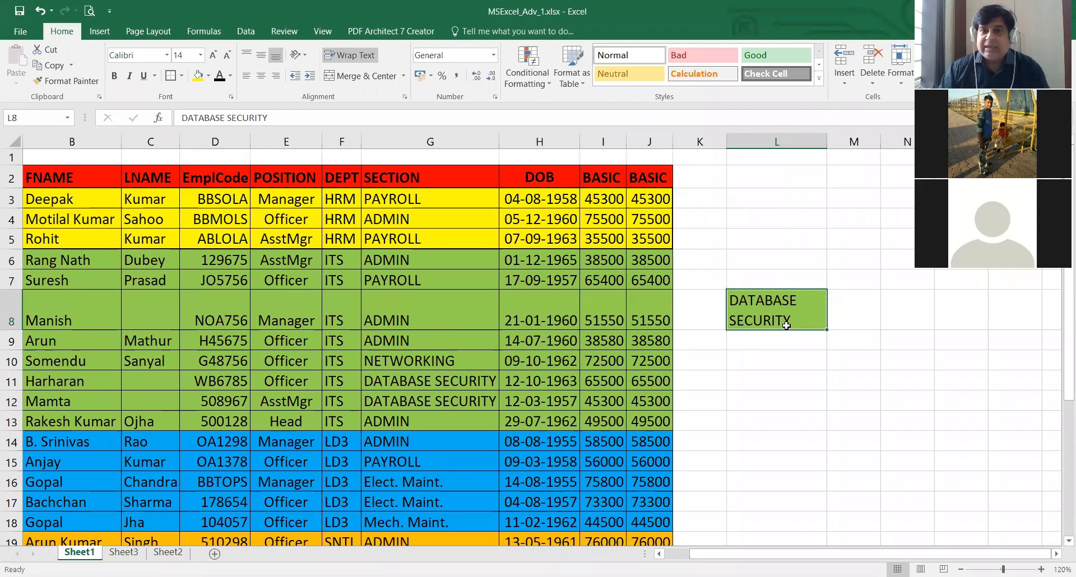
{"action": "left_click", "coordinate": [777, 275]}
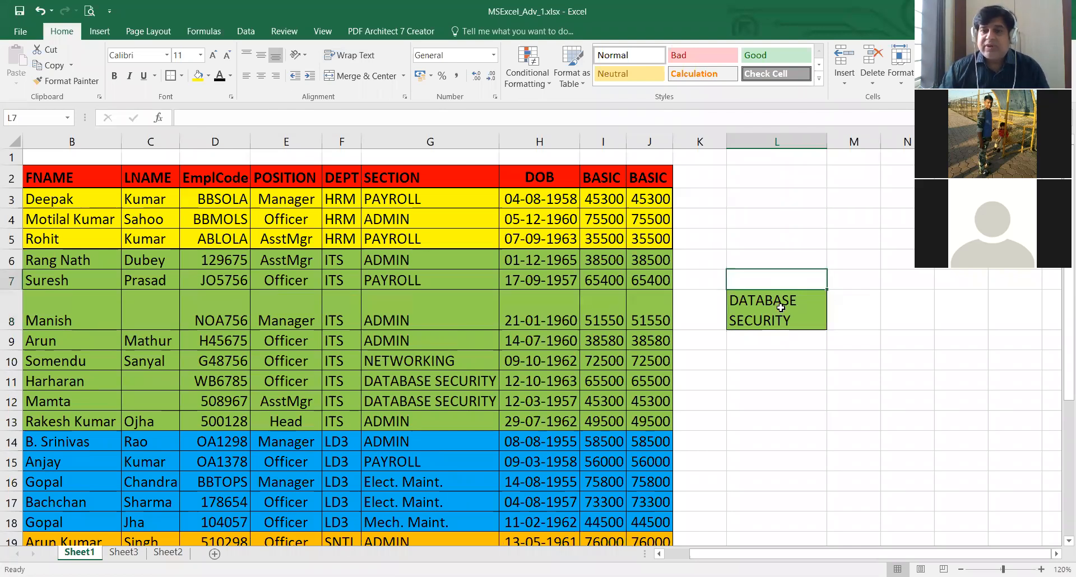
{"action": "left_click", "coordinate": [777, 304]}
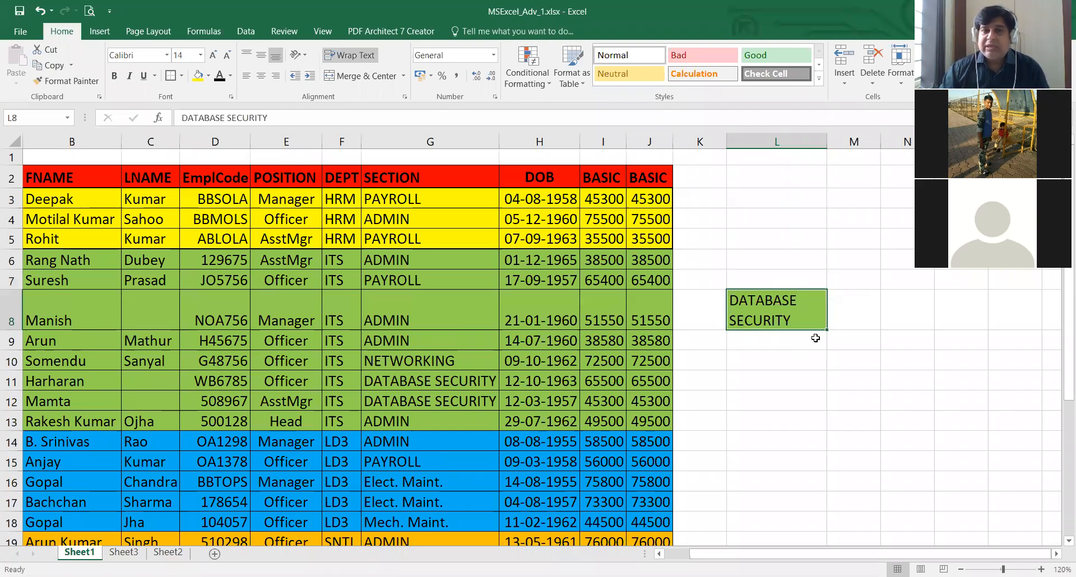
- Toggle text wrapping for L8, leaving it switched off, and clear the cell's contents
{"action": "left_click", "coordinate": [362, 54]}
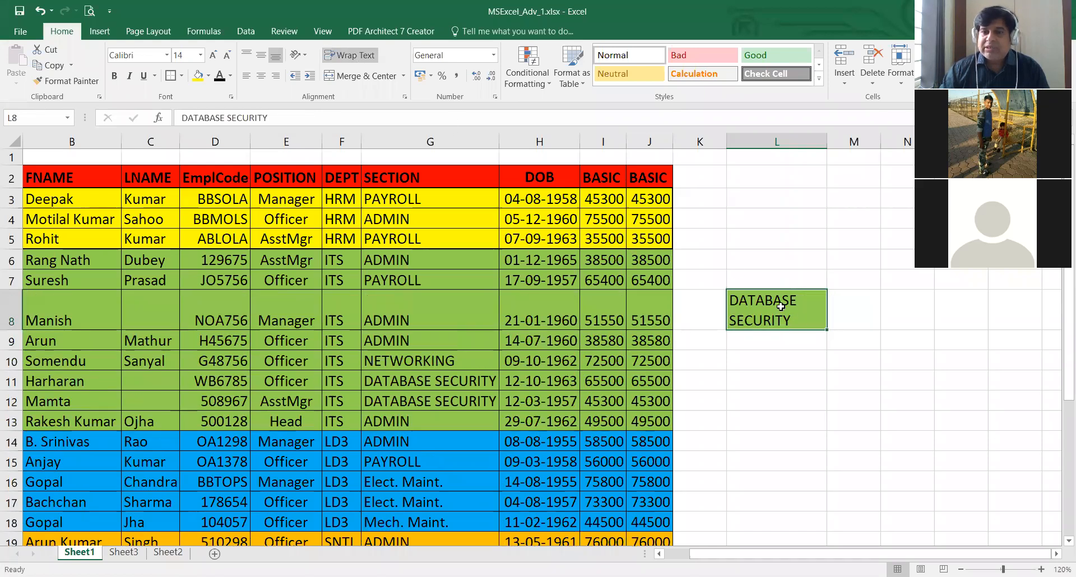
{"action": "left_click", "coordinate": [362, 56]}
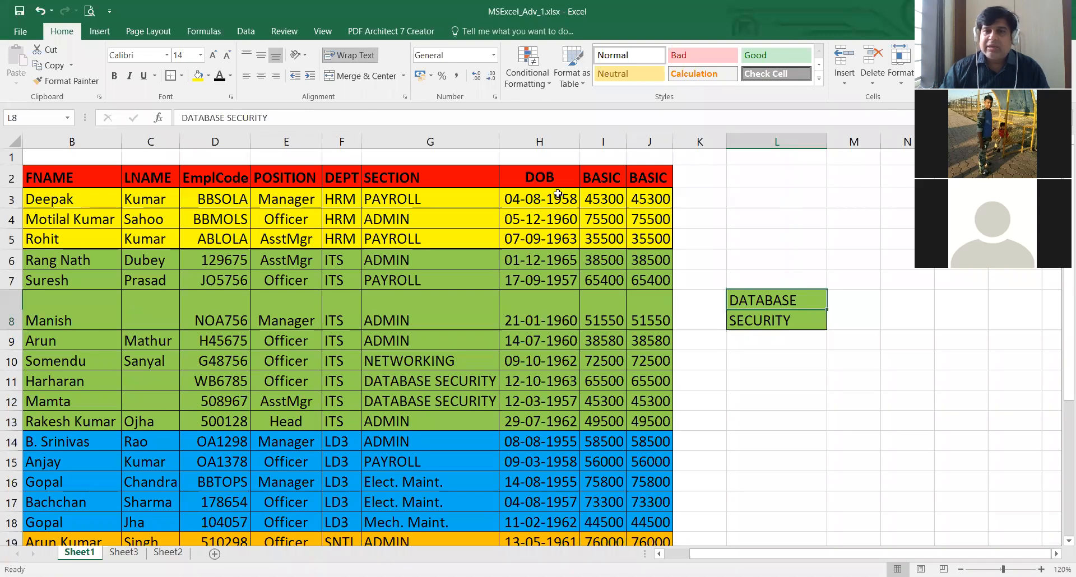
{"action": "key", "text": "Delete"}
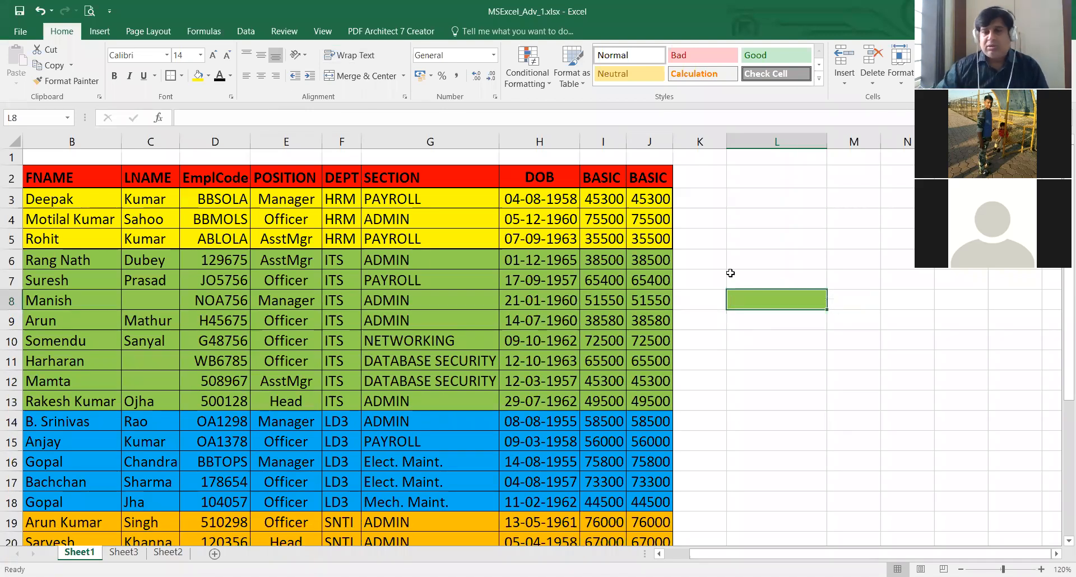